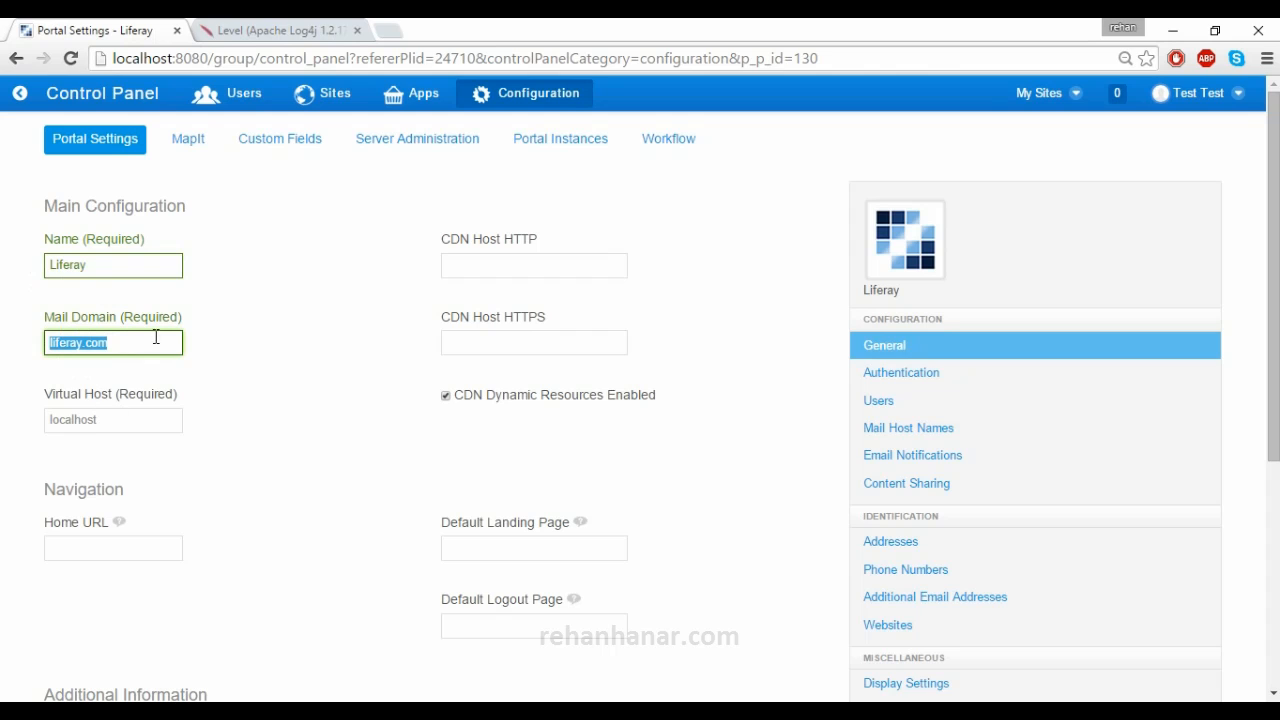
- Inspect the Virtual Host value localhost and the empty Home URL field
{"action": "left_click", "coordinate": [147, 410]}
{"action": "left_click_drag", "start_coordinate": [143, 409], "coordinate": [137, 408]}
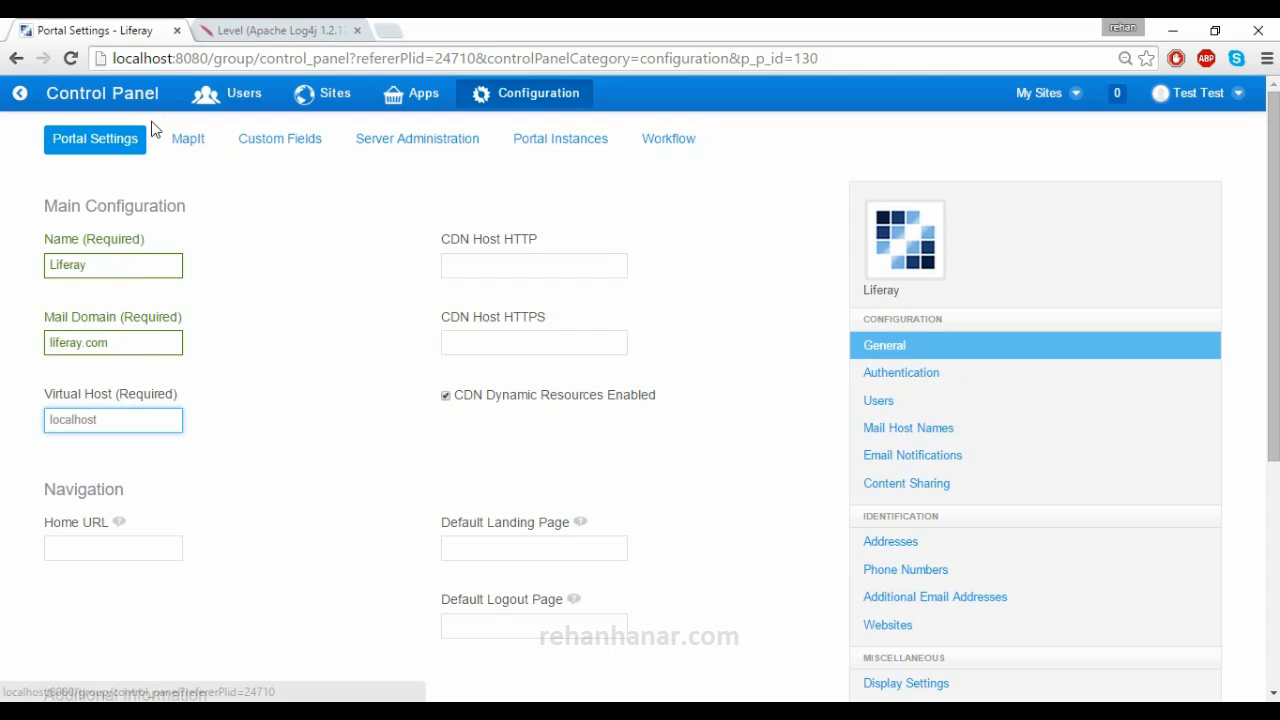
{"action": "left_click", "coordinate": [94, 418]}
{"action": "left_click_drag", "start_coordinate": [94, 418], "coordinate": [44, 405]}
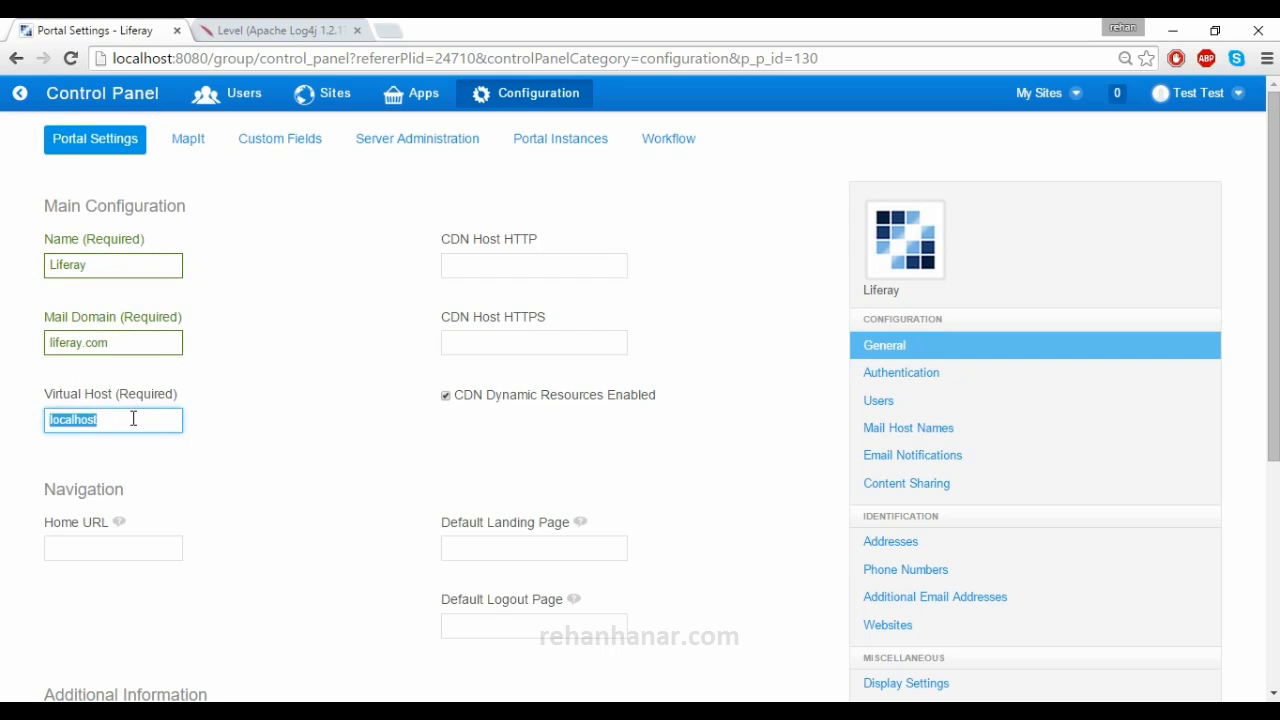
{"action": "left_click", "coordinate": [117, 551]}
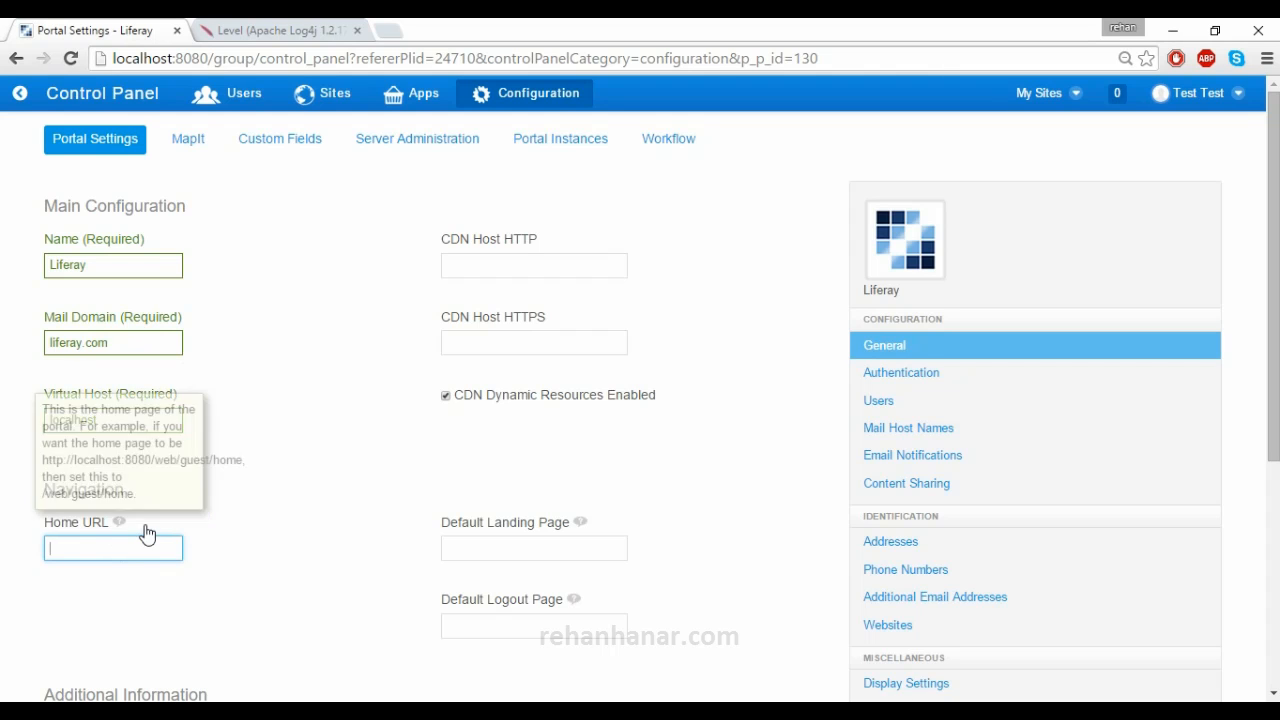
{"action": "scroll", "coordinate": [156, 548], "scroll_direction": "down", "scroll_amount": 1}
{"action": "scroll", "coordinate": [156, 551], "scroll_direction": "up", "scroll_amount": 1}
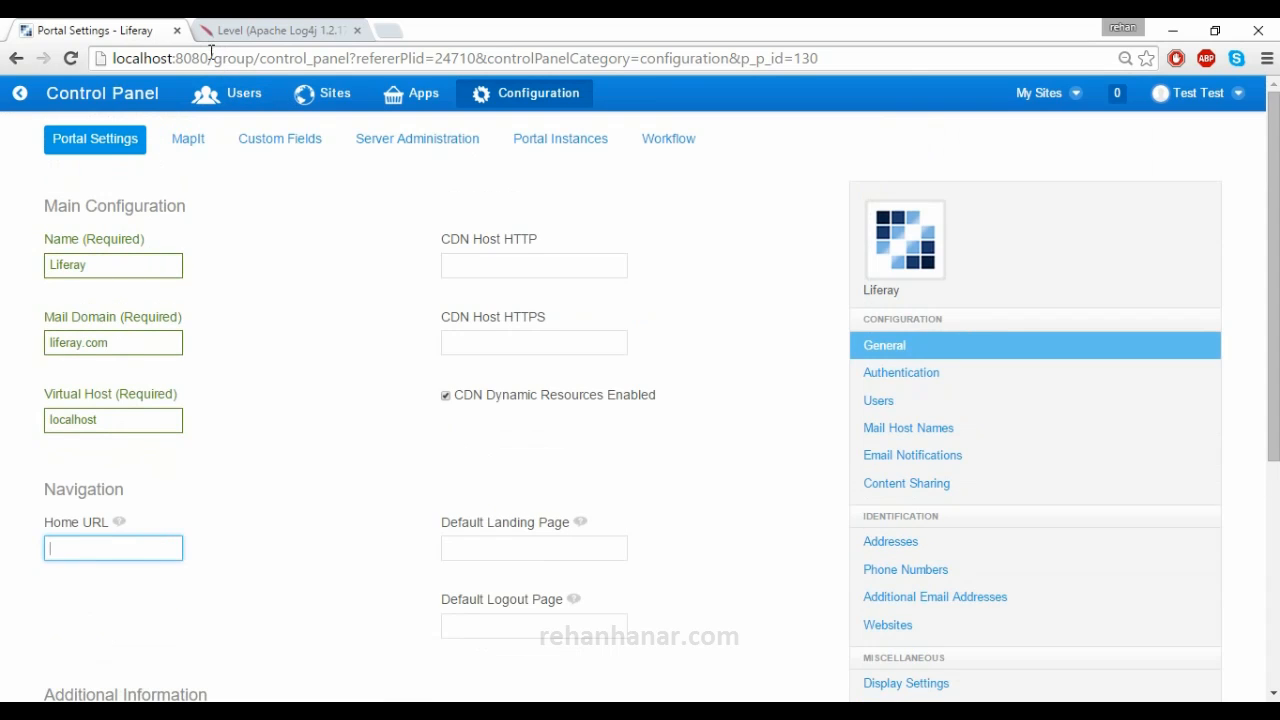
{"action": "left_click_drag", "start_coordinate": [208, 58], "coordinate": [80, 60]}
{"action": "left_click_drag", "start_coordinate": [37, 200], "coordinate": [82, 547]}
{"action": "scroll", "coordinate": [82, 547], "scroll_direction": "down", "scroll_amount": 1}
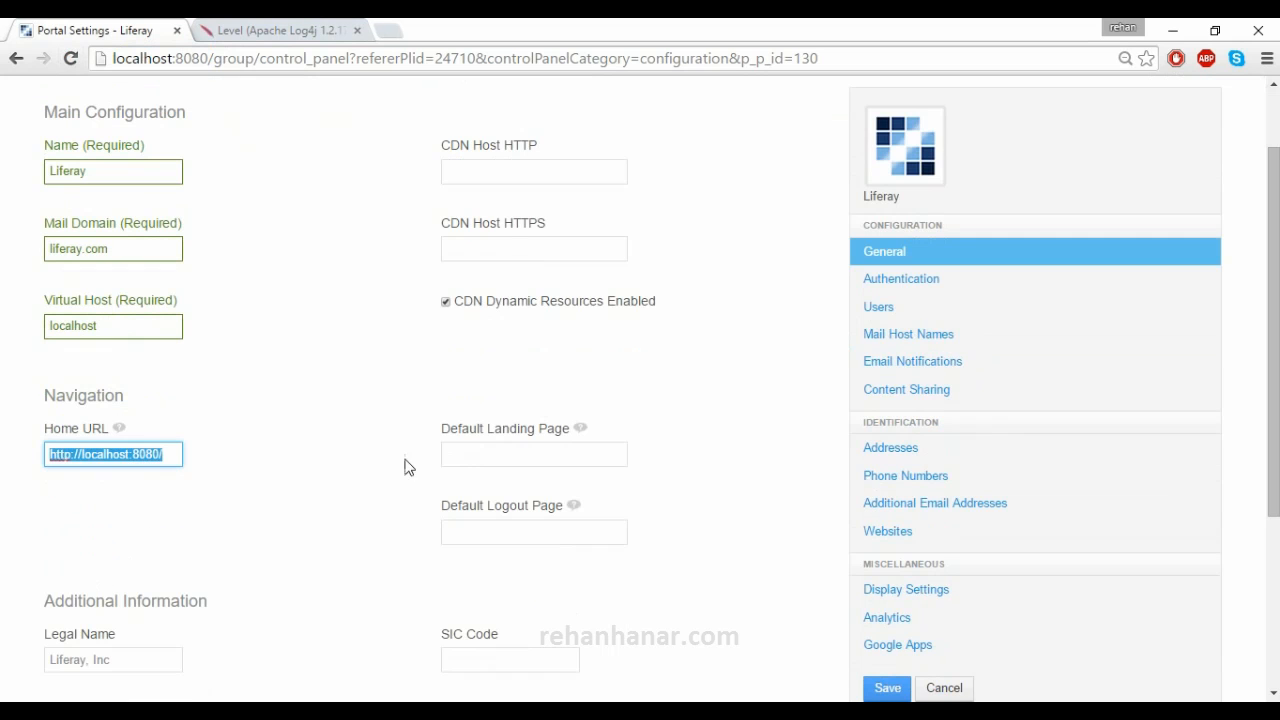
- Review the landing and logout page, Legal Name 'Liferay, Inc', legal ID/type and CDN host fields
{"action": "left_click", "coordinate": [476, 453]}
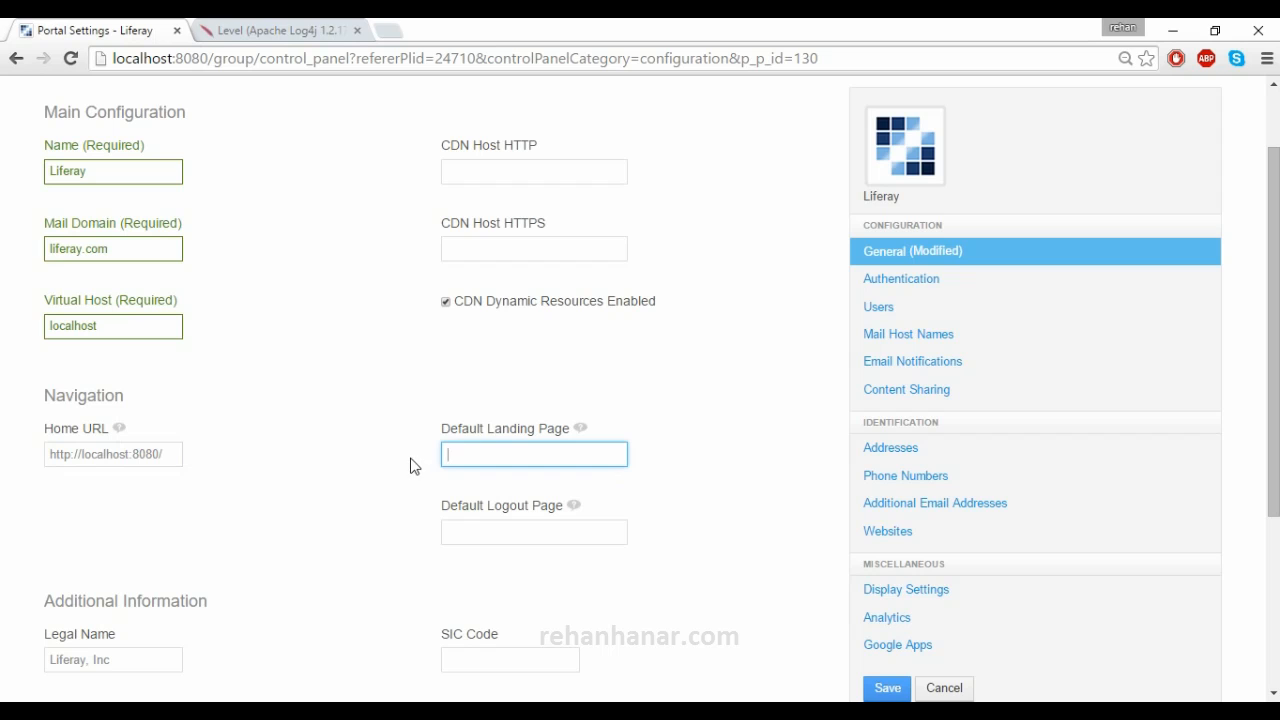
{"action": "key", "text": "Tab"}
{"action": "left_click", "coordinate": [501, 447]}
{"action": "left_click", "coordinate": [502, 535]}
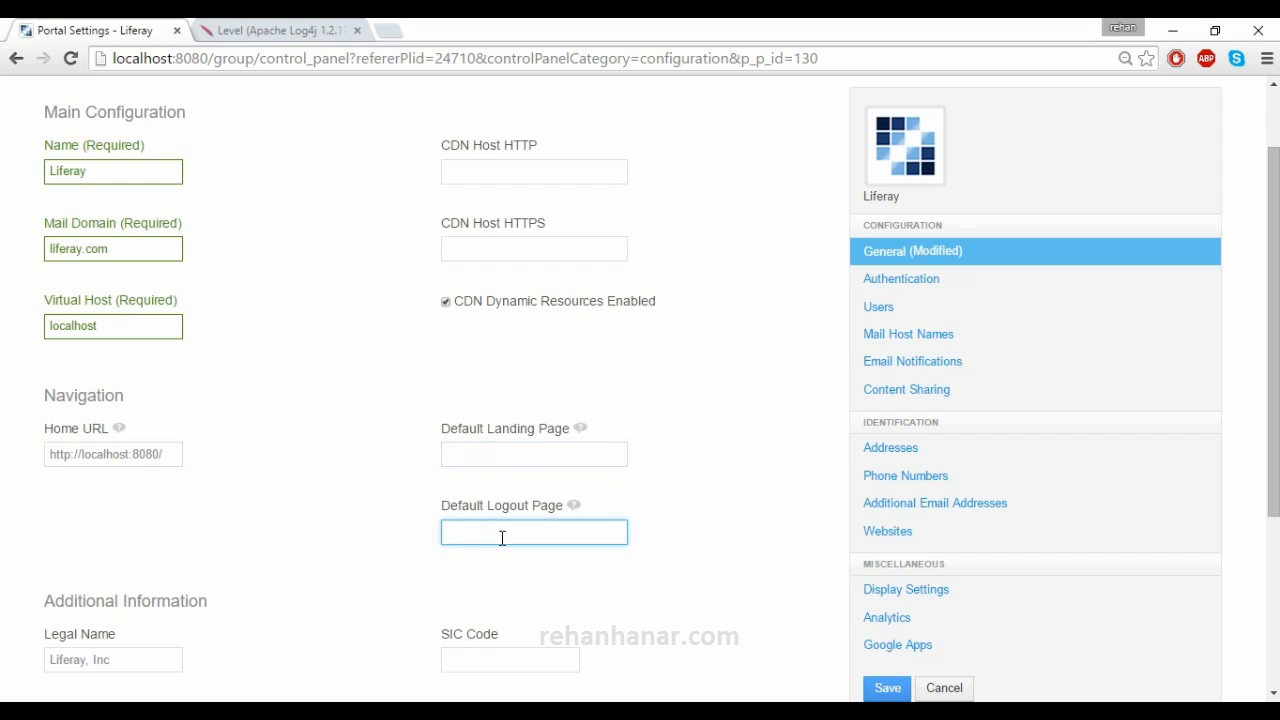
{"action": "scroll", "coordinate": [502, 538], "scroll_direction": "down", "scroll_amount": 2}
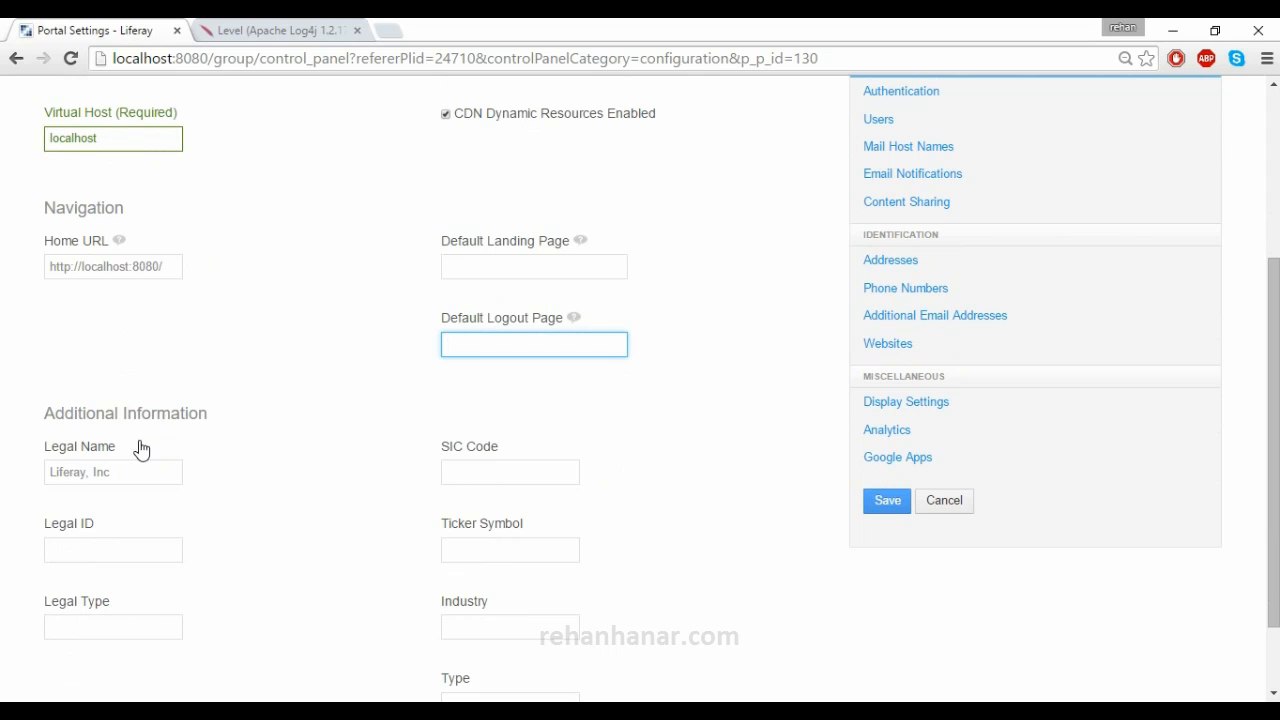
{"action": "left_click_drag", "start_coordinate": [140, 474], "coordinate": [45, 466]}
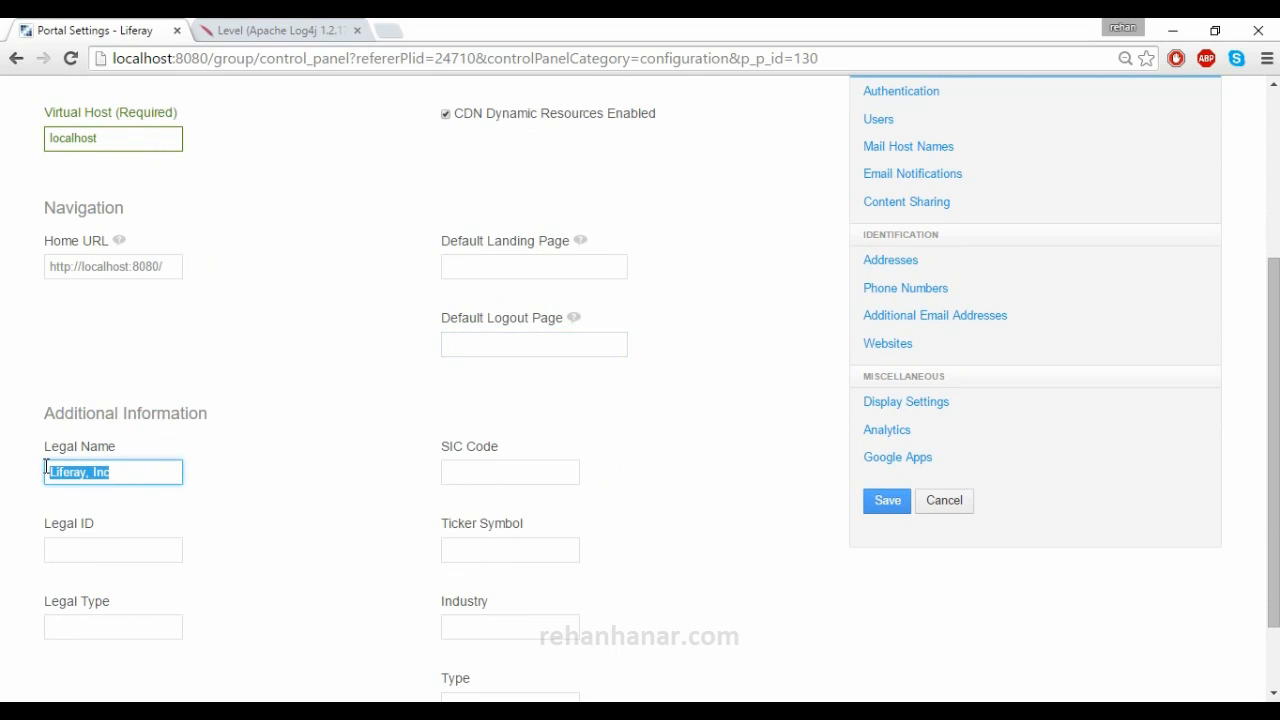
{"action": "scroll", "coordinate": [46, 464], "scroll_direction": "down", "scroll_amount": 1}
{"action": "left_click", "coordinate": [52, 462]}
{"action": "left_click", "coordinate": [75, 545]}
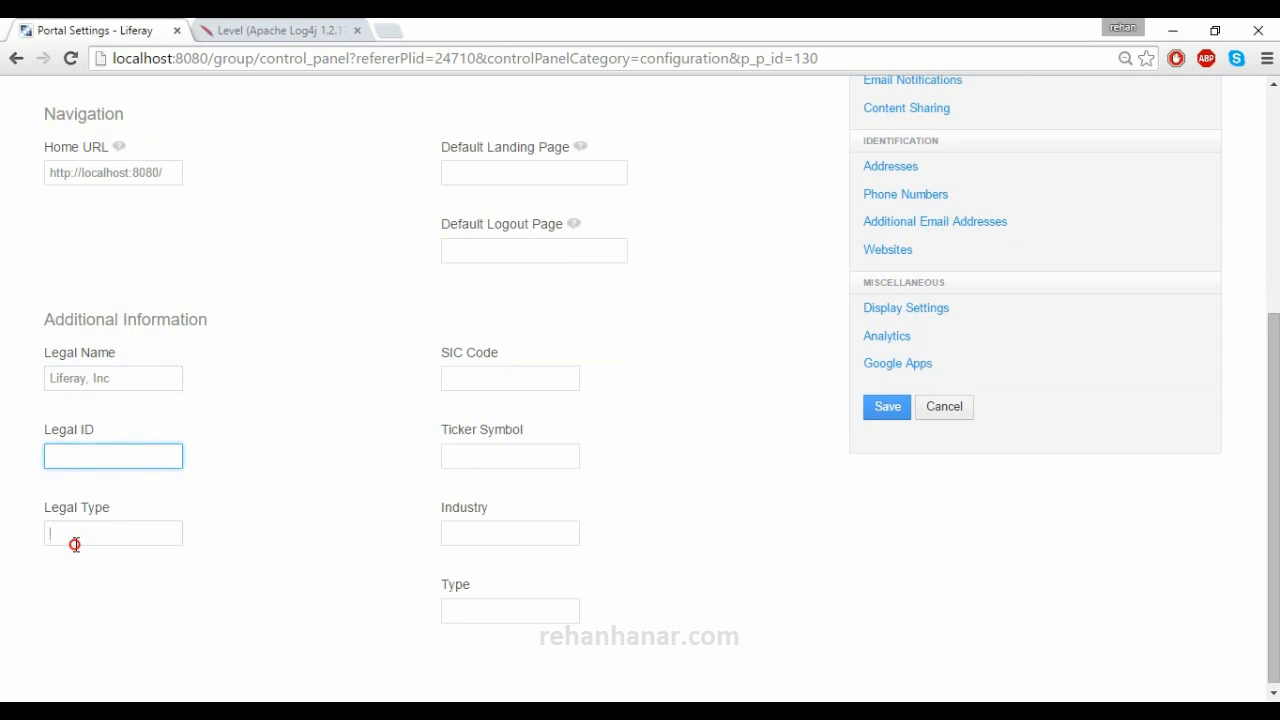
{"action": "scroll", "coordinate": [462, 440], "scroll_direction": "up", "scroll_amount": 4}
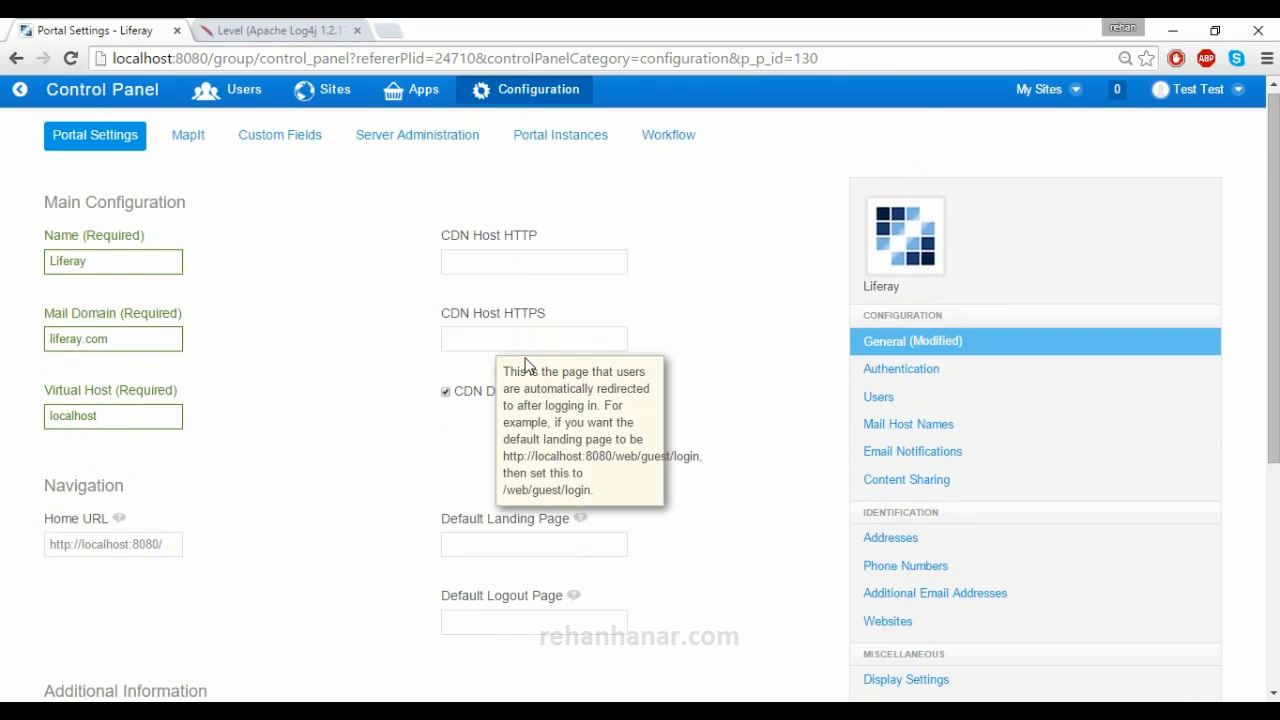
{"action": "left_click", "coordinate": [490, 251]}
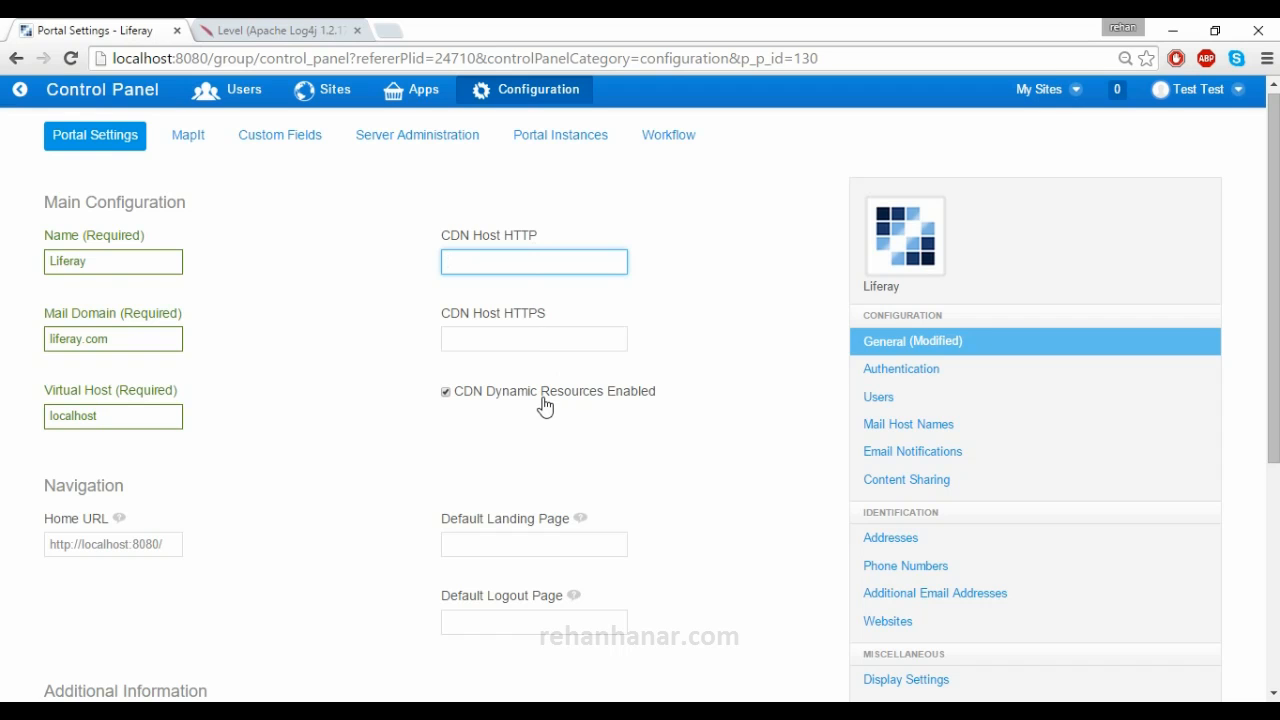
- Clear the Home URL value and return to the Authentication settings
{"action": "left_click", "coordinate": [999, 375]}
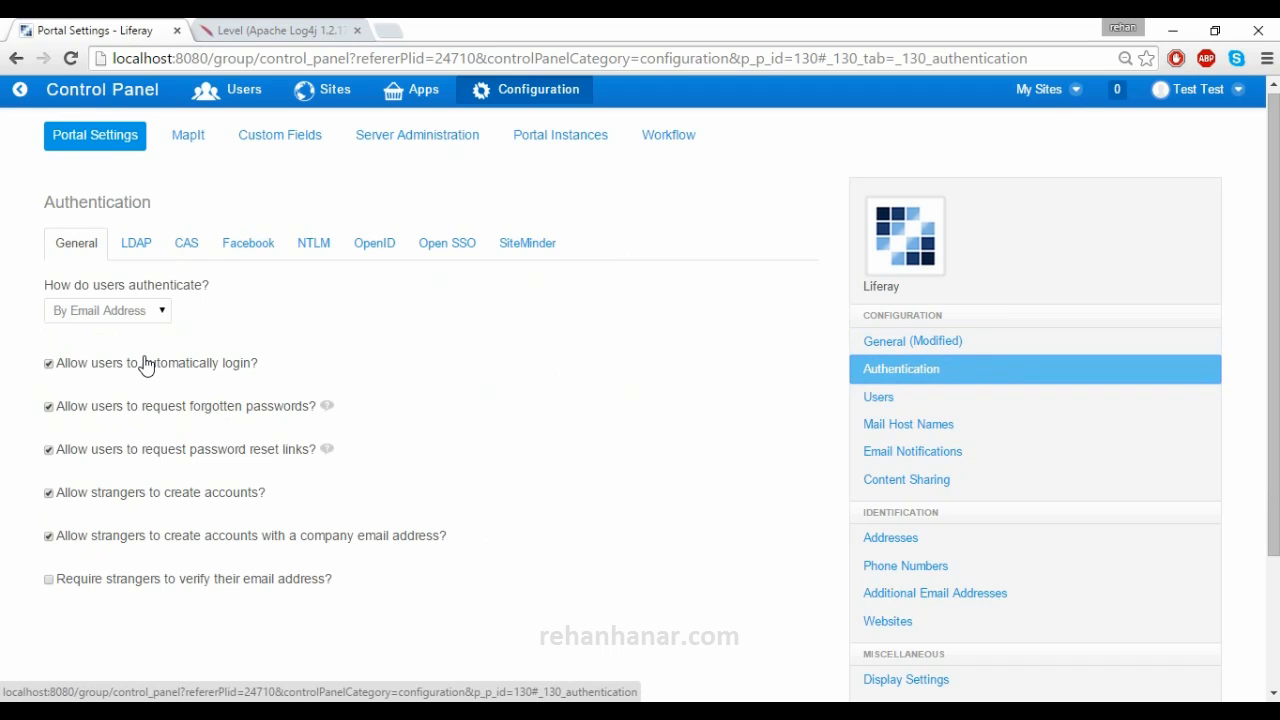
{"action": "left_click", "coordinate": [904, 346]}
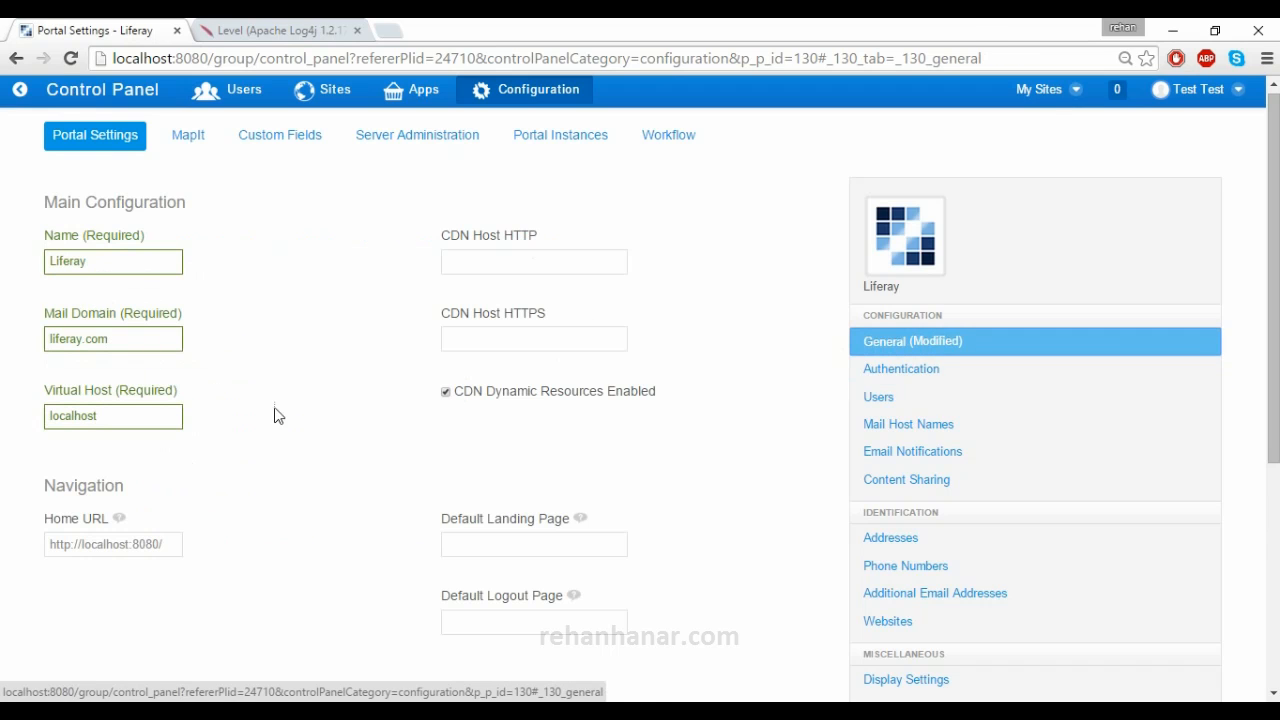
{"action": "left_click_drag", "start_coordinate": [163, 542], "coordinate": [2, 533]}
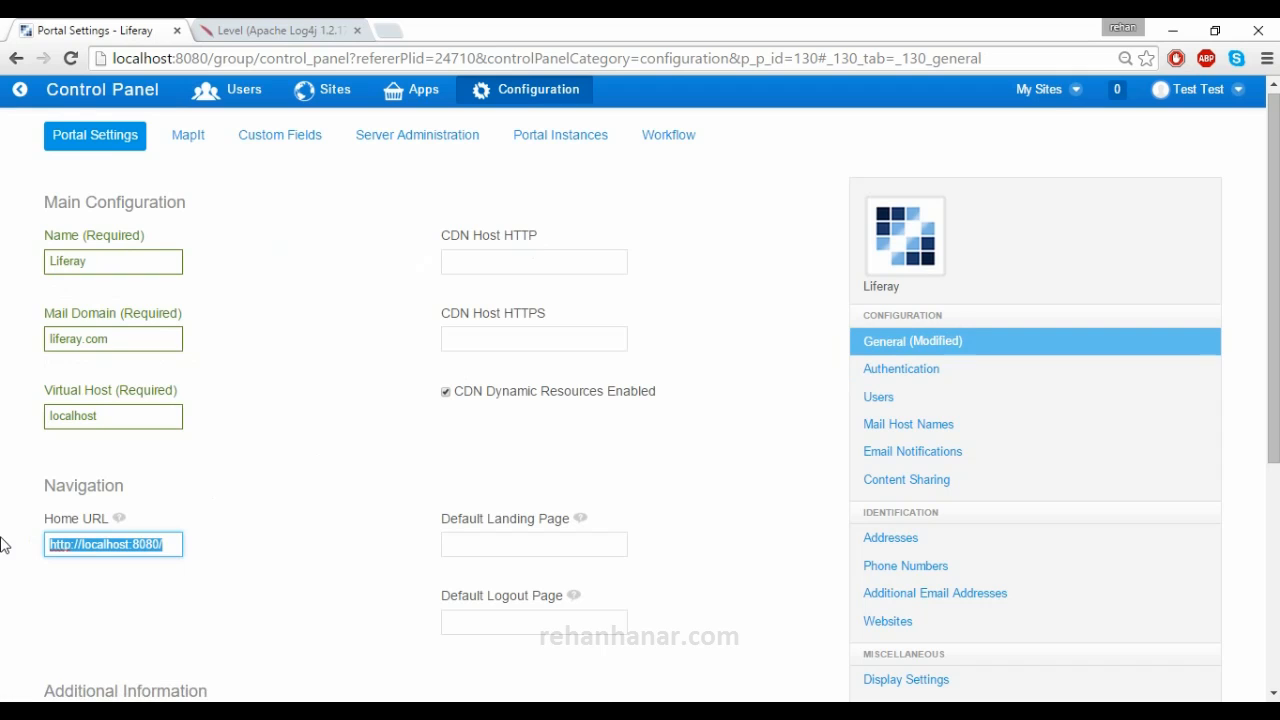
{"action": "key", "text": "BackSpace"}
{"action": "left_click", "coordinate": [866, 378]}
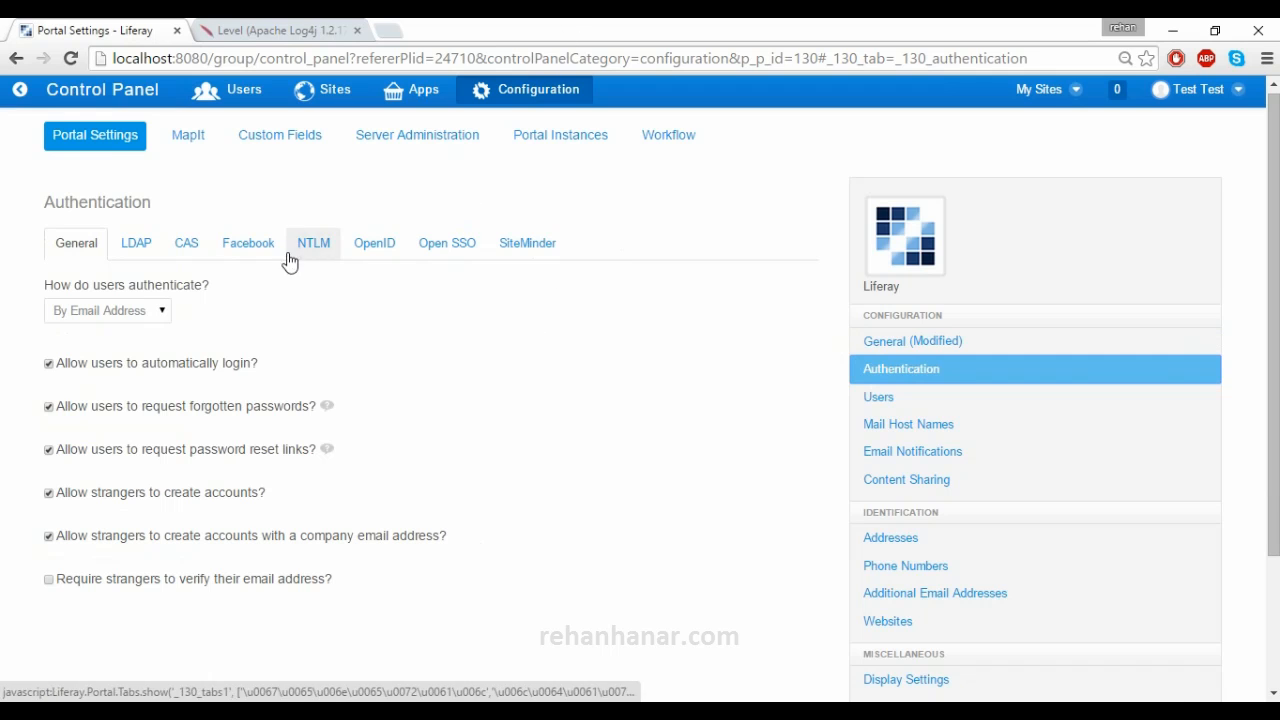
{"action": "left_click", "coordinate": [153, 309]}
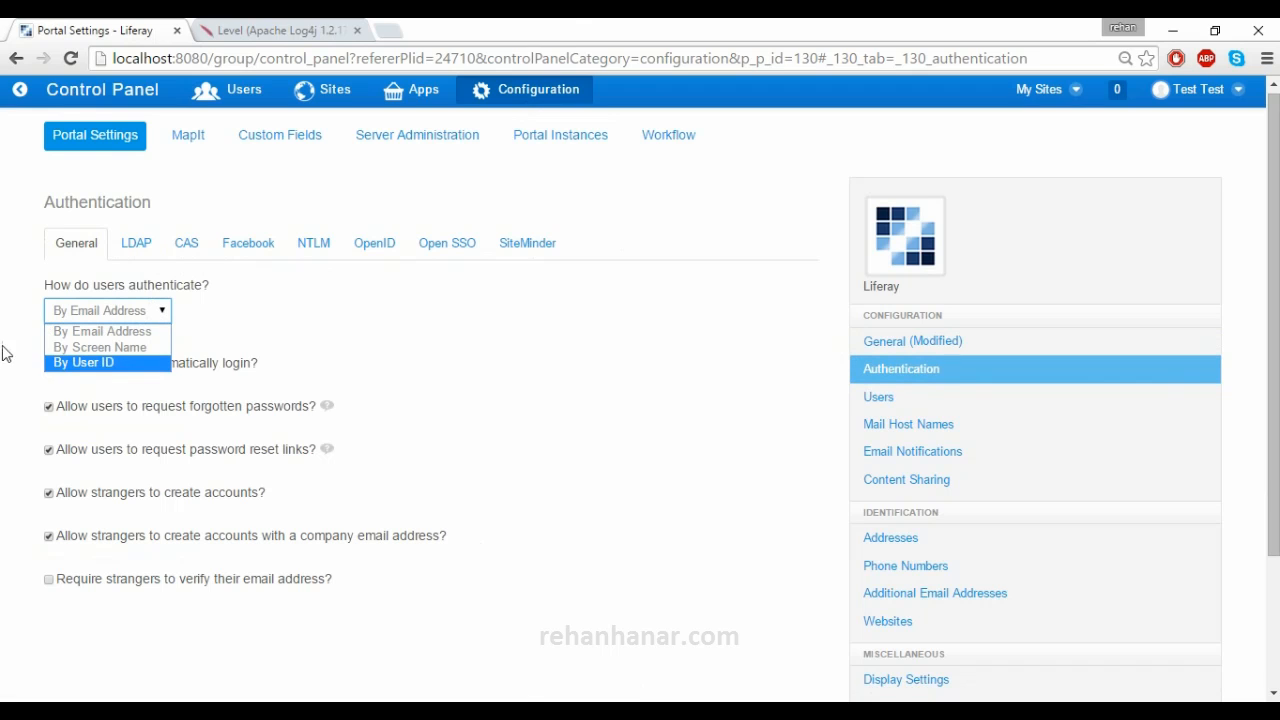
{"action": "left_click", "coordinate": [16, 317]}
{"action": "left_click", "coordinate": [92, 316]}
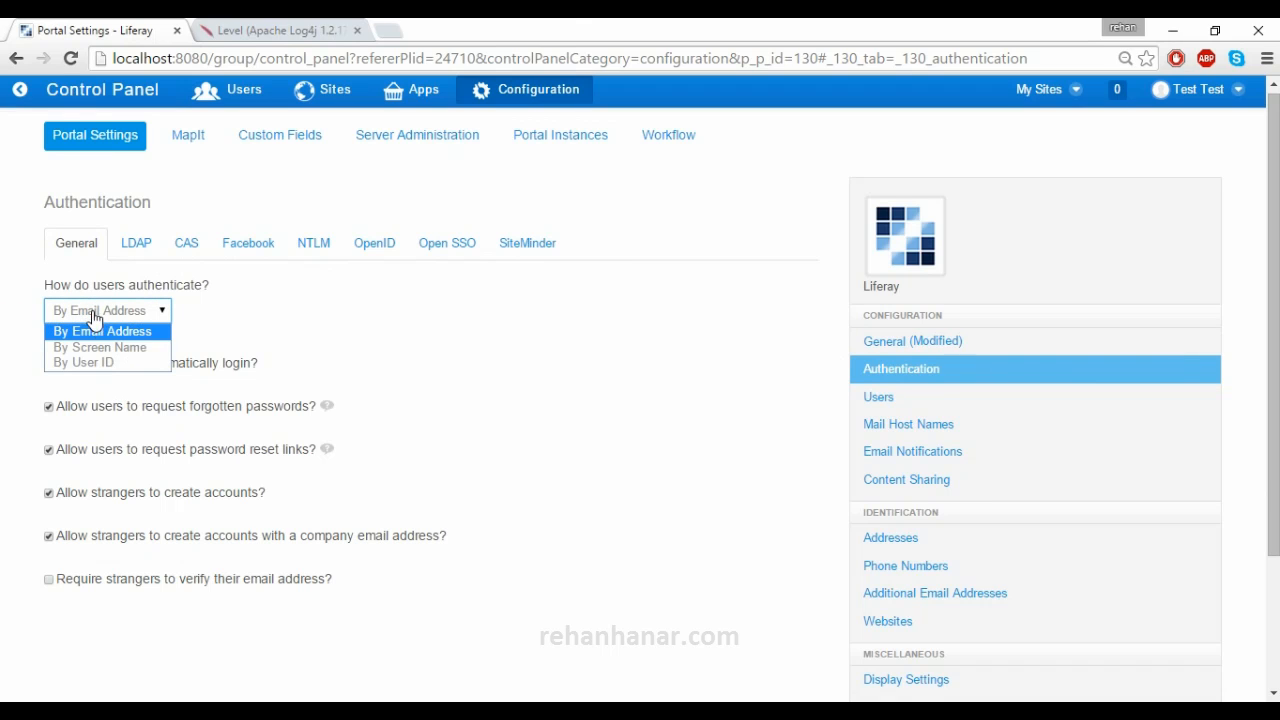
{"action": "left_click", "coordinate": [5, 336]}
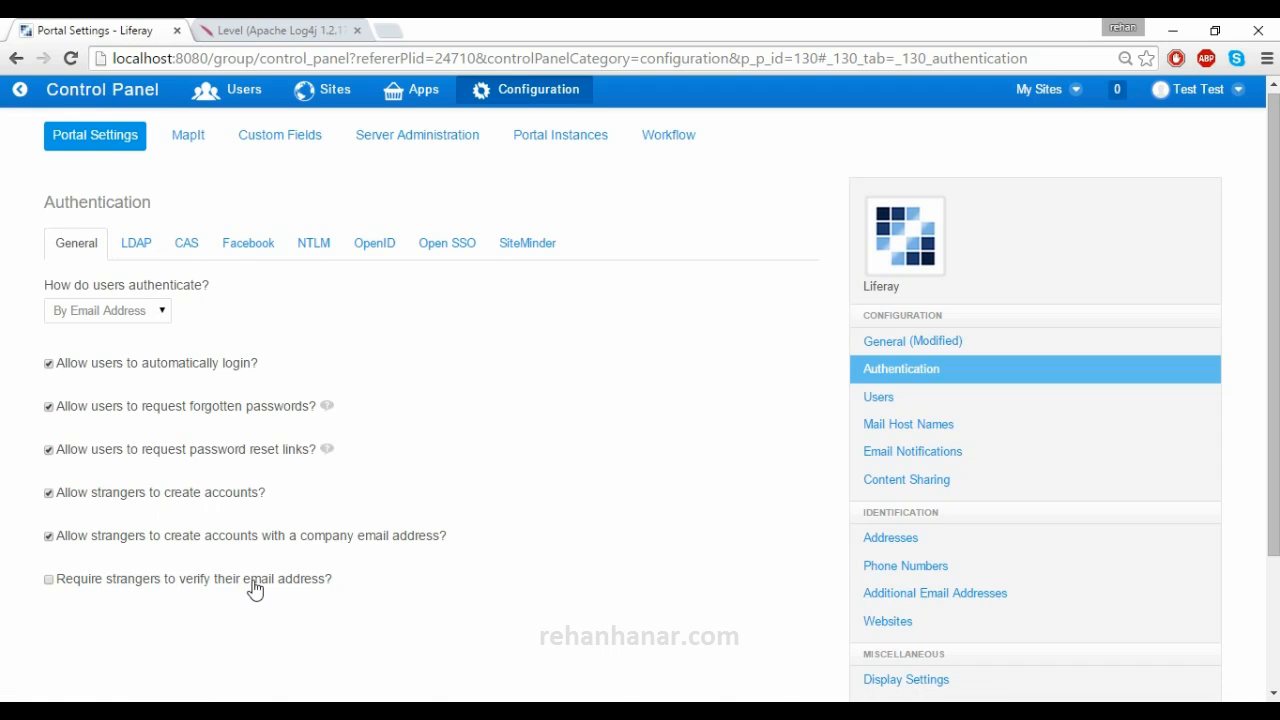
- Show the LDAP login settings and toggle its Enabled checkbox
{"action": "left_click", "coordinate": [141, 253]}
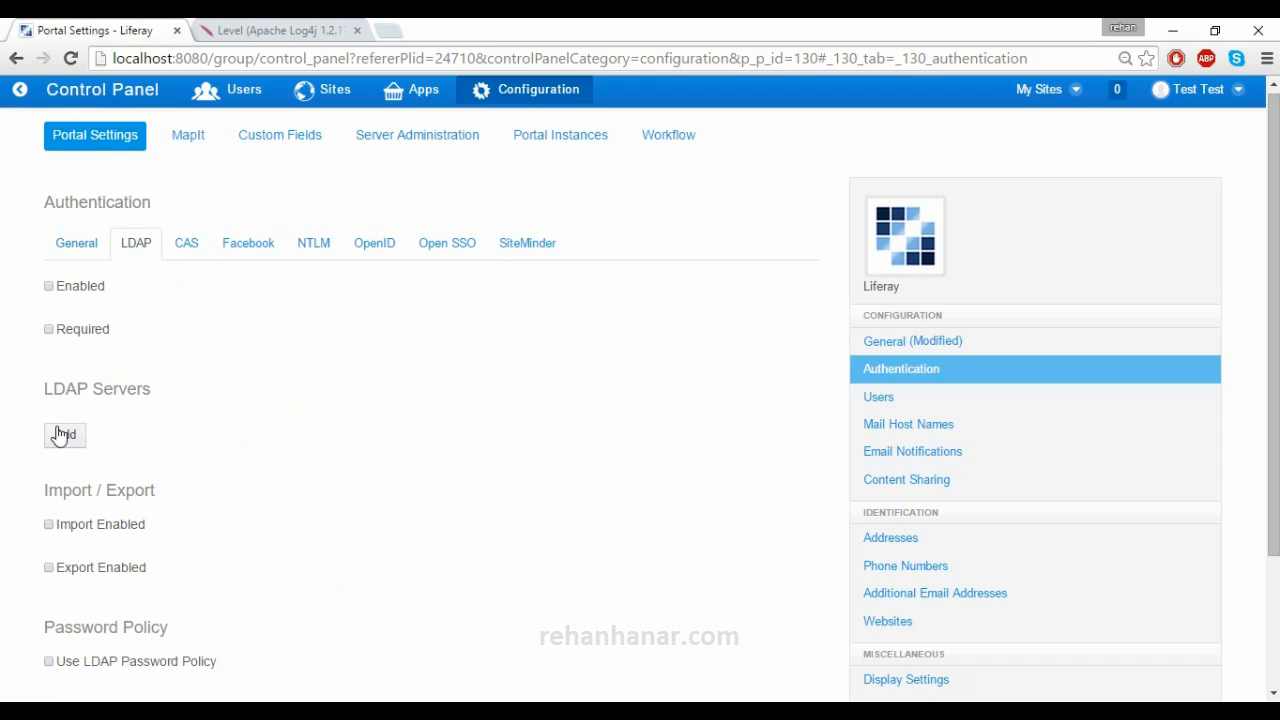
{"action": "left_click", "coordinate": [82, 287]}
{"action": "double_click", "coordinate": [82, 287]}
{"action": "scroll", "coordinate": [152, 359], "scroll_direction": "down", "scroll_amount": 1}
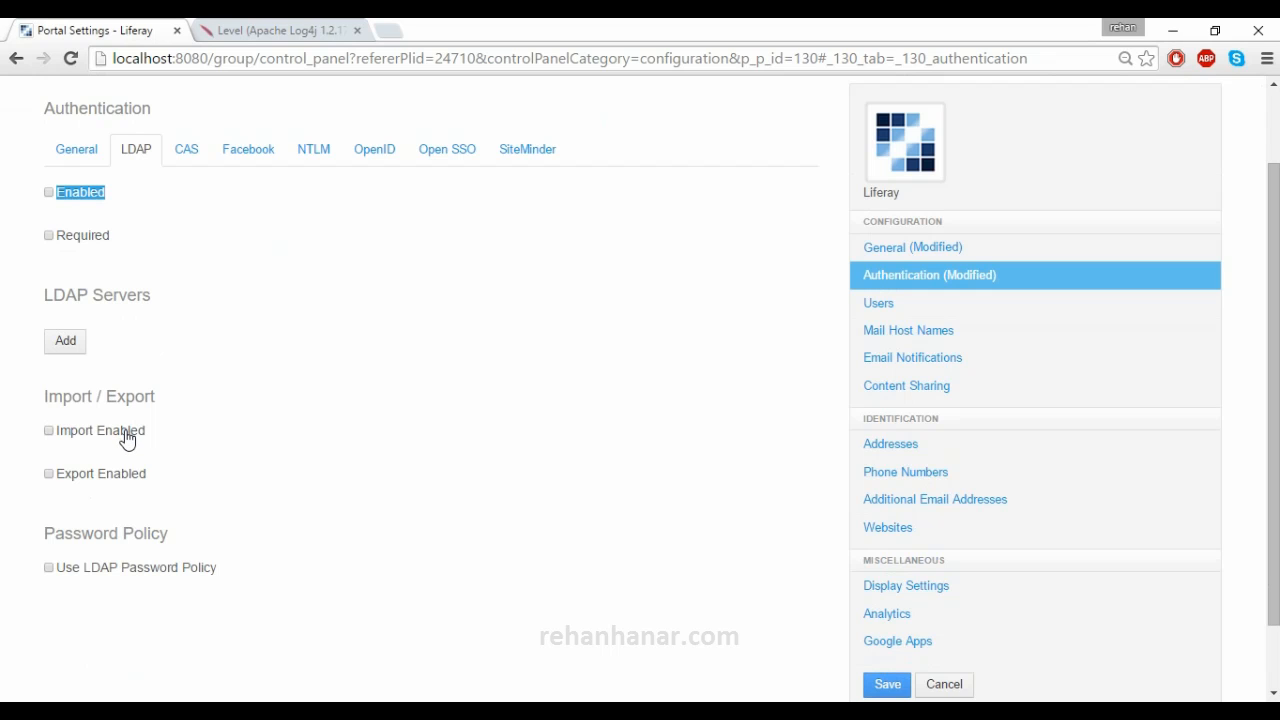
{"action": "scroll", "coordinate": [192, 434], "scroll_direction": "down", "scroll_amount": 1}
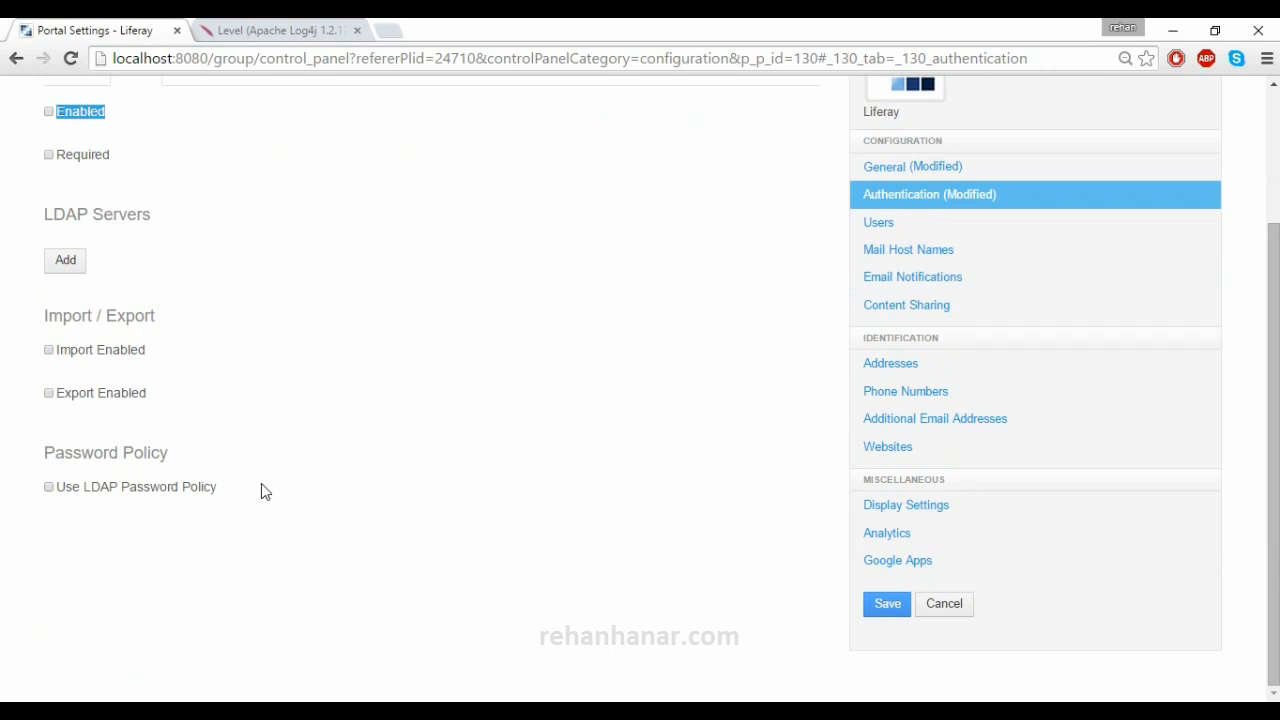
{"action": "scroll", "coordinate": [261, 483], "scroll_direction": "up", "scroll_amount": 2}
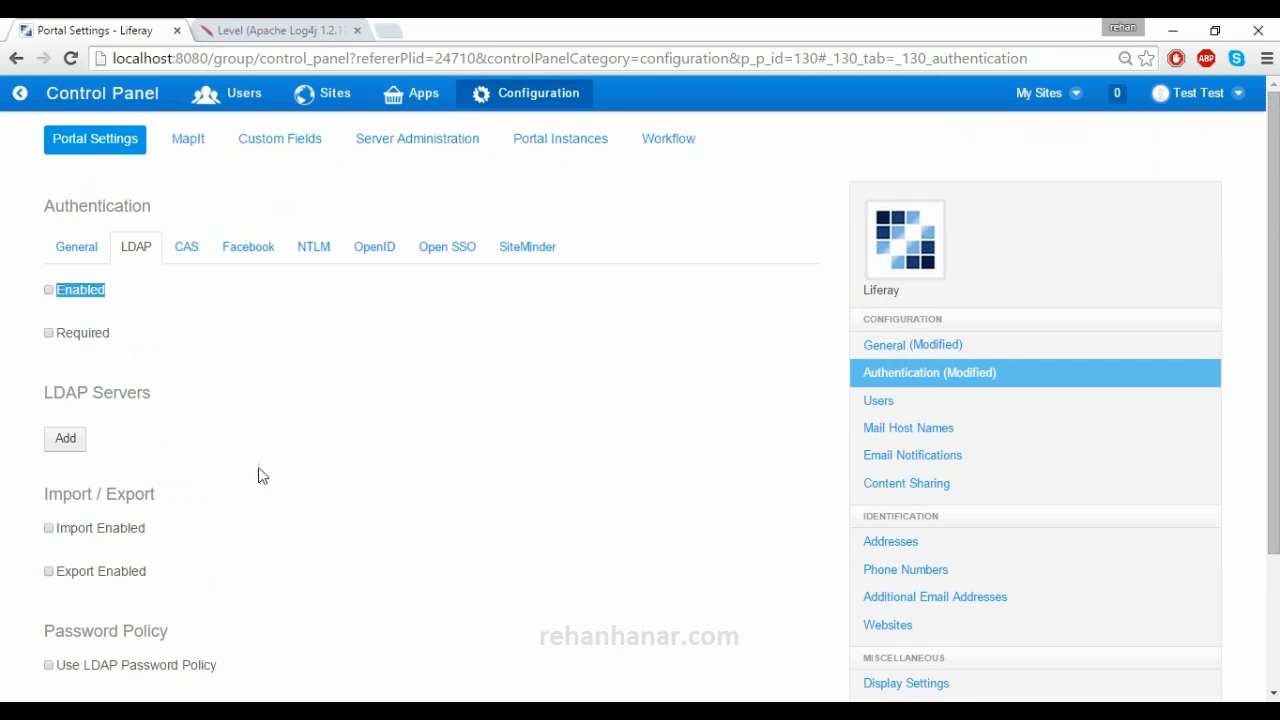
- Look over the CAS settings, then the Facebook tab's empty Application ID field
{"action": "left_click", "coordinate": [180, 250]}
{"action": "scroll", "coordinate": [357, 393], "scroll_direction": "down", "scroll_amount": 1}
{"action": "scroll", "coordinate": [357, 393], "scroll_direction": "up", "scroll_amount": 1}
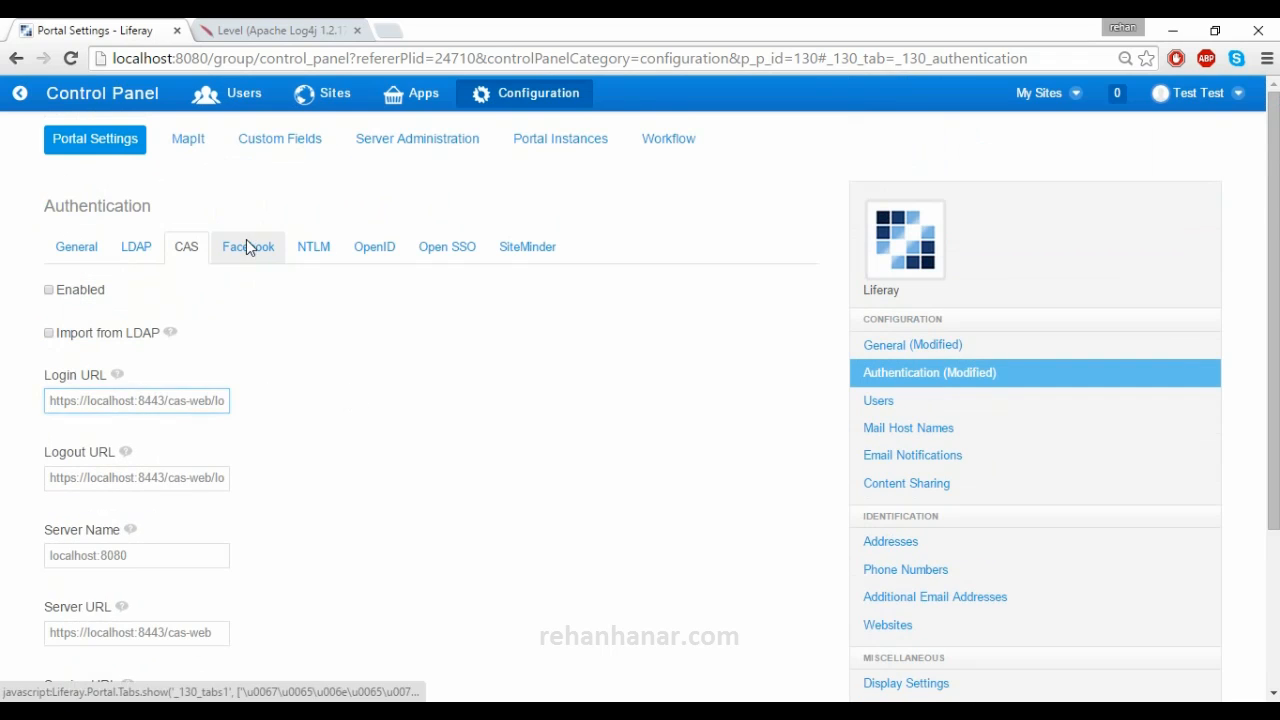
{"action": "left_click", "coordinate": [248, 245]}
{"action": "left_click", "coordinate": [180, 410]}
{"action": "left_click", "coordinate": [398, 396]}
{"action": "scroll", "coordinate": [300, 340], "scroll_direction": "down", "scroll_amount": 2}
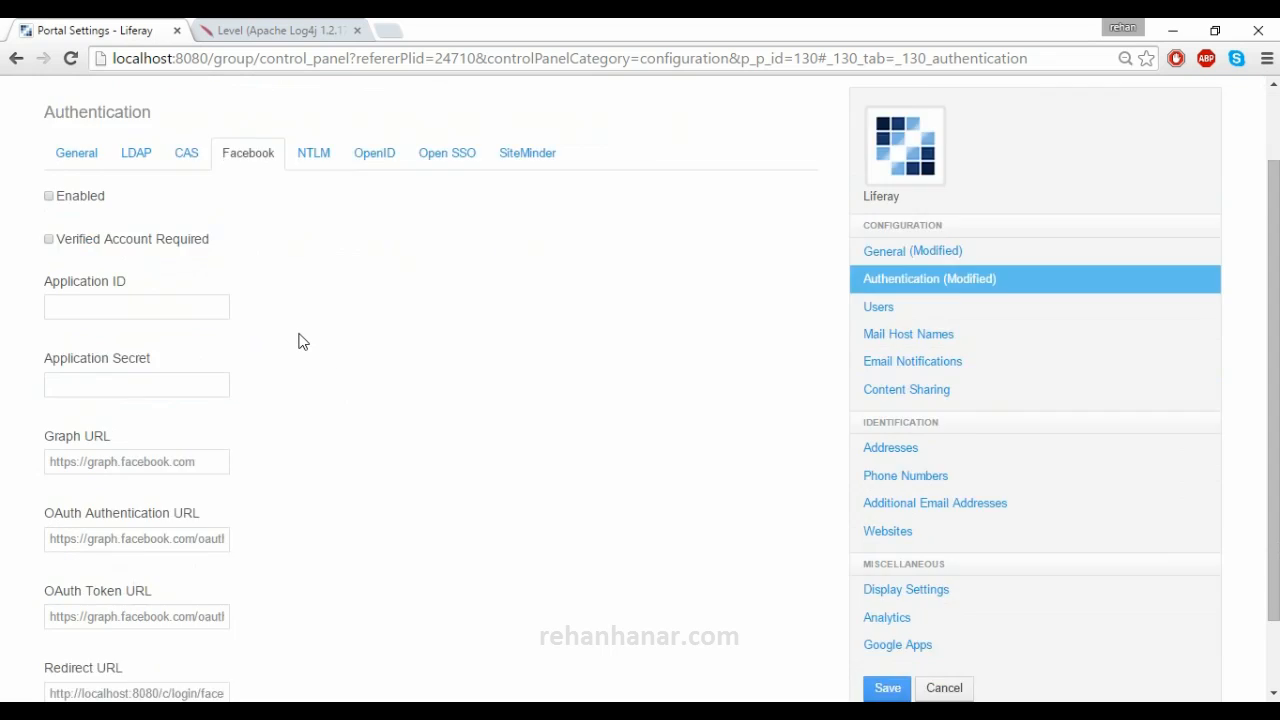
{"action": "scroll", "coordinate": [300, 340], "scroll_direction": "up", "scroll_amount": 2}
{"action": "left_click", "coordinate": [148, 410]}
- Enable Facebook login with Verified Account Required turned off
{"action": "left_click", "coordinate": [144, 480]}
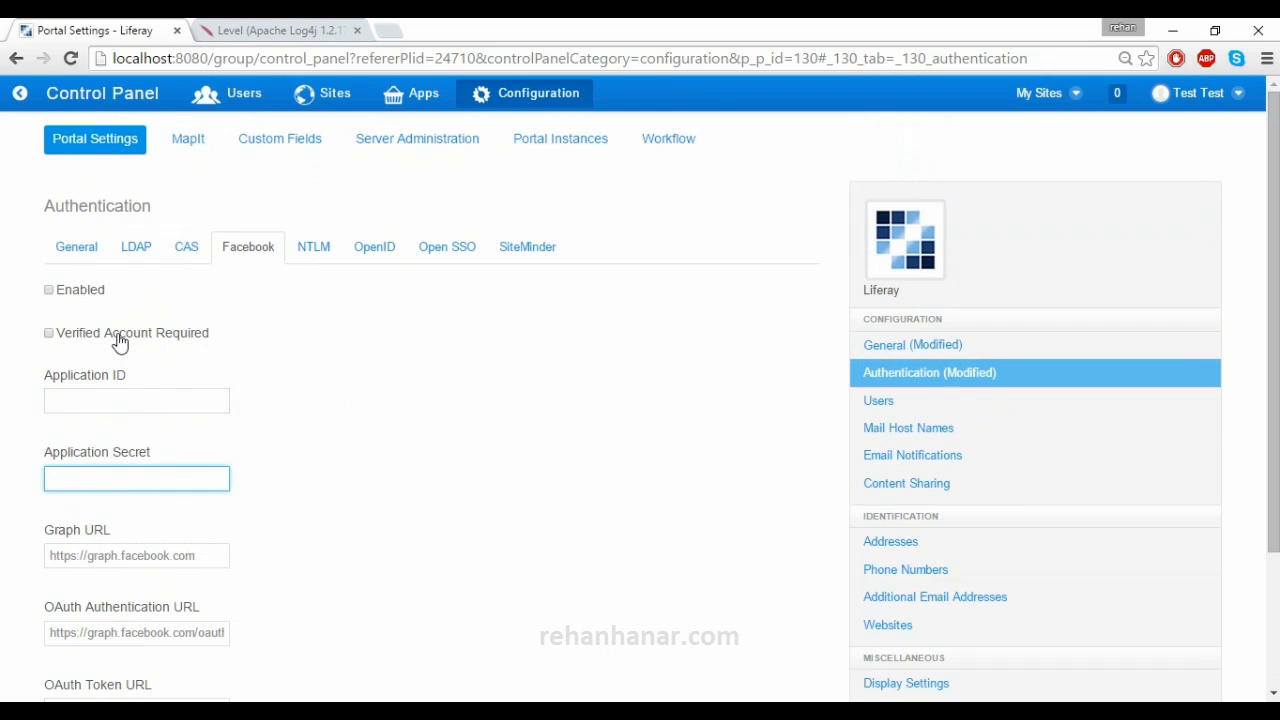
{"action": "left_click", "coordinate": [269, 340]}
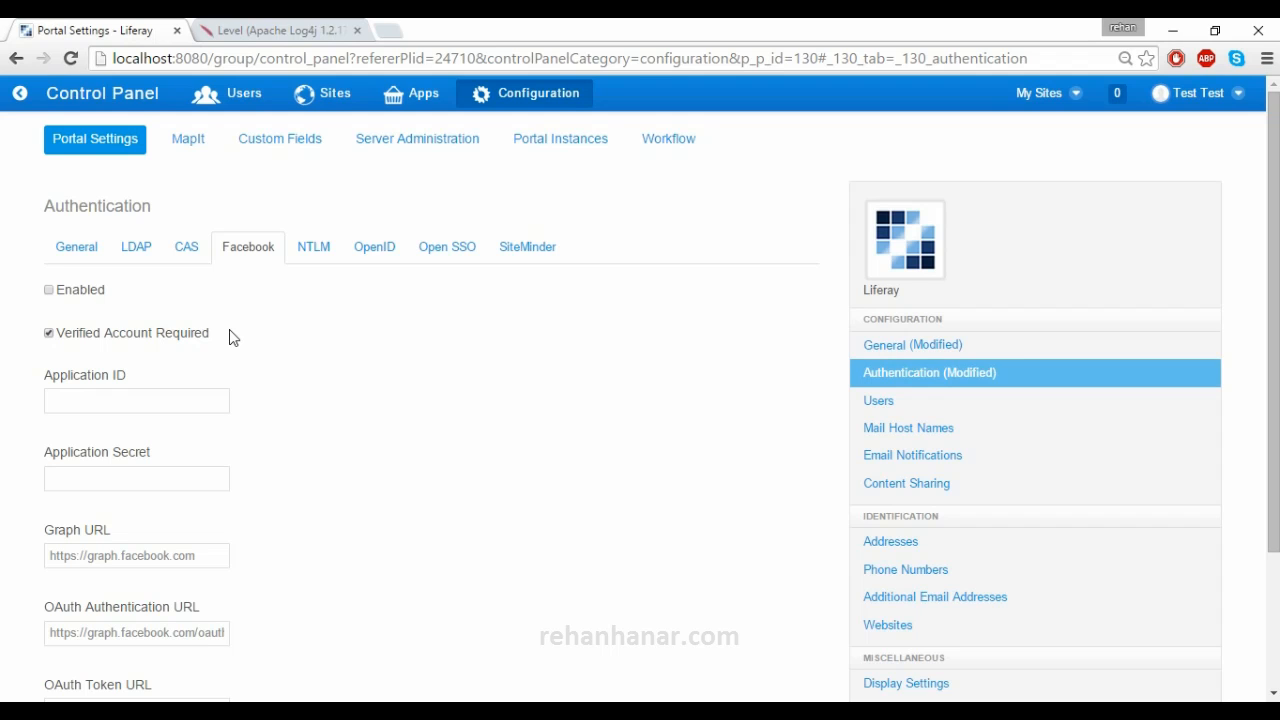
{"action": "left_click", "coordinate": [167, 338]}
- Inspect NTLM's Domain Controller 127.0.0.1, domain EXAMPLE, service account and password values
{"action": "left_click", "coordinate": [323, 255]}
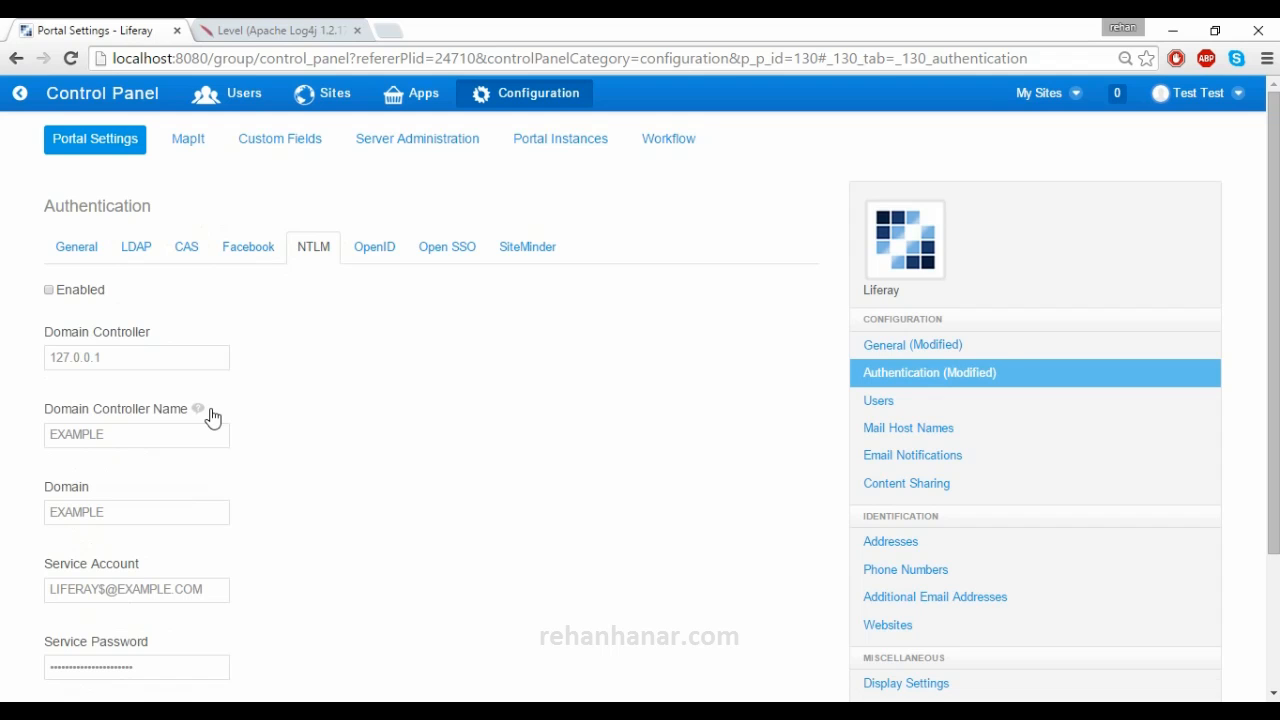
{"action": "scroll", "coordinate": [212, 418], "scroll_direction": "down", "scroll_amount": 3}
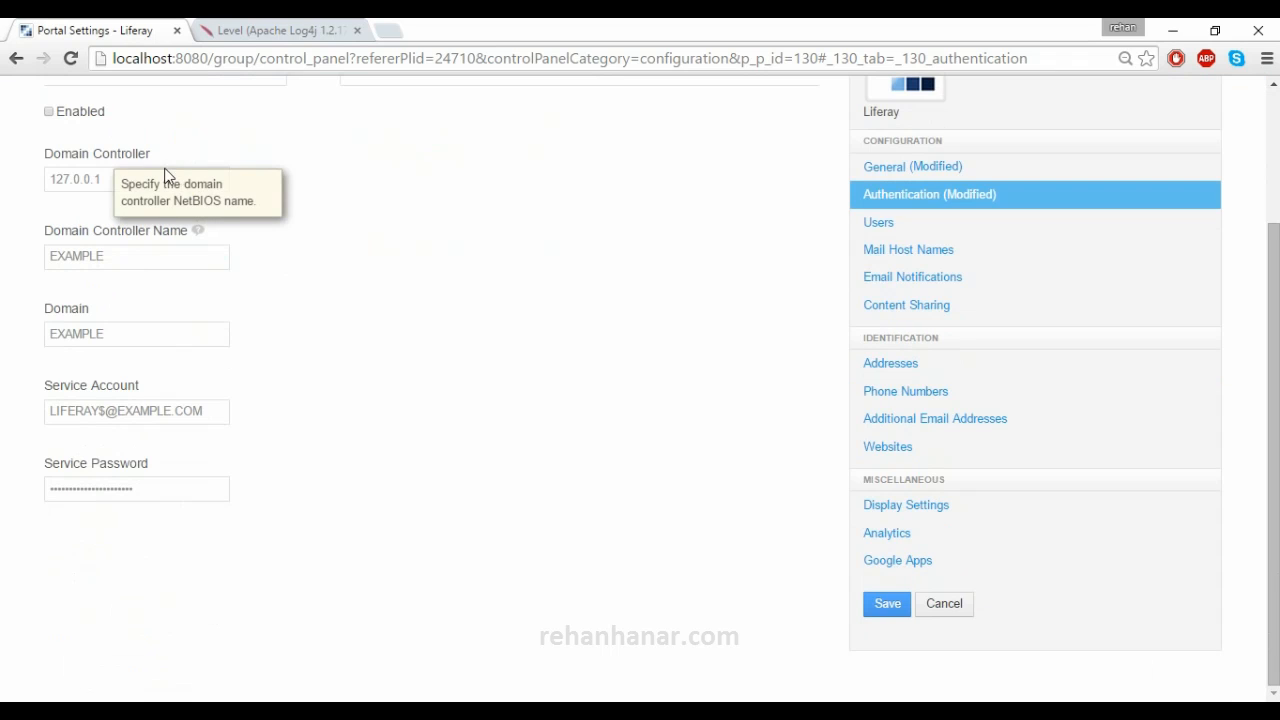
{"action": "left_click_drag", "start_coordinate": [100, 178], "coordinate": [16, 177]}
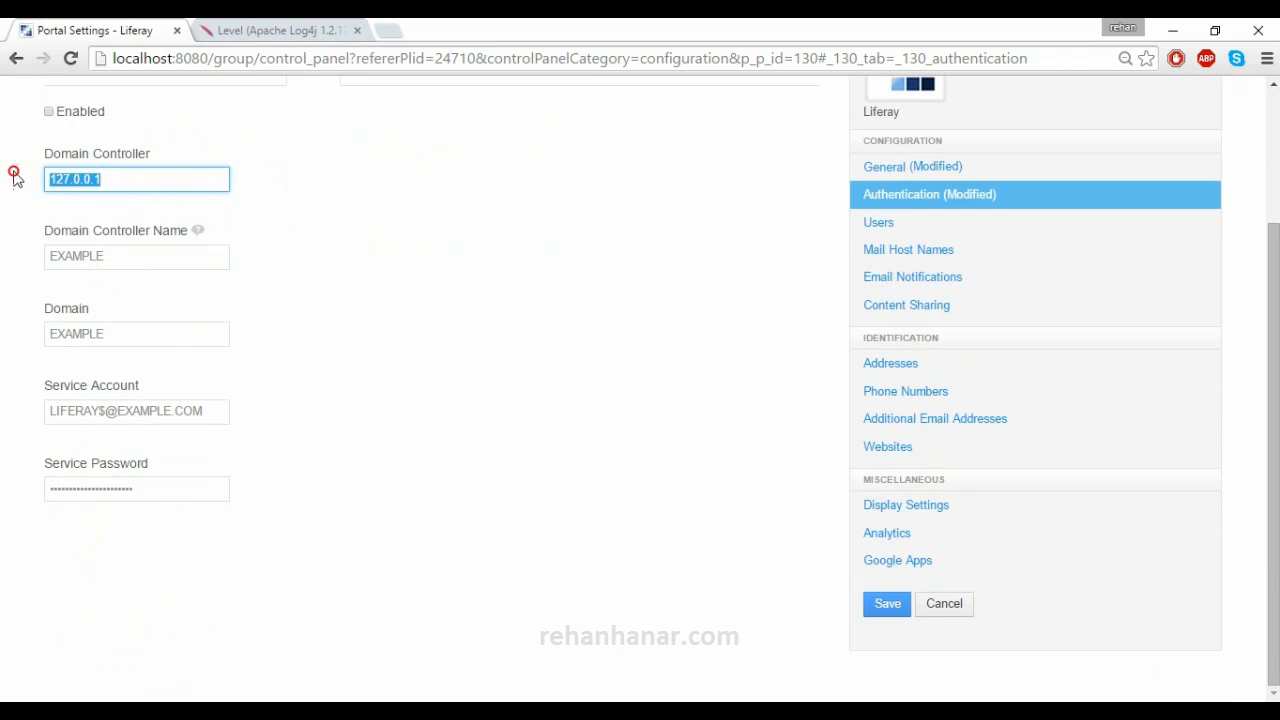
{"action": "left_click", "coordinate": [129, 250]}
{"action": "left_click_drag", "start_coordinate": [112, 178], "coordinate": [8, 172]}
{"action": "left_click_drag", "start_coordinate": [107, 253], "coordinate": [4, 234]}
{"action": "left_click_drag", "start_coordinate": [140, 335], "coordinate": [16, 314]}
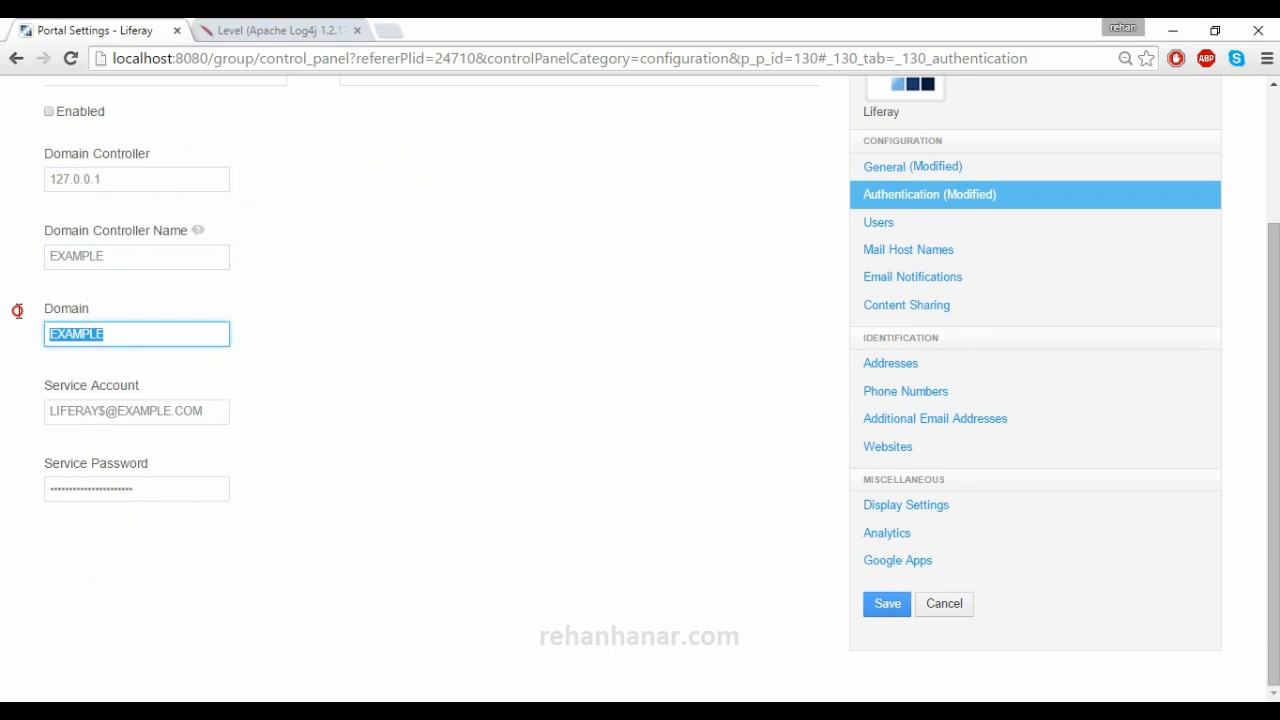
{"action": "left_click_drag", "start_coordinate": [230, 414], "coordinate": [5, 413]}
{"action": "left_click_drag", "start_coordinate": [185, 490], "coordinate": [17, 488]}
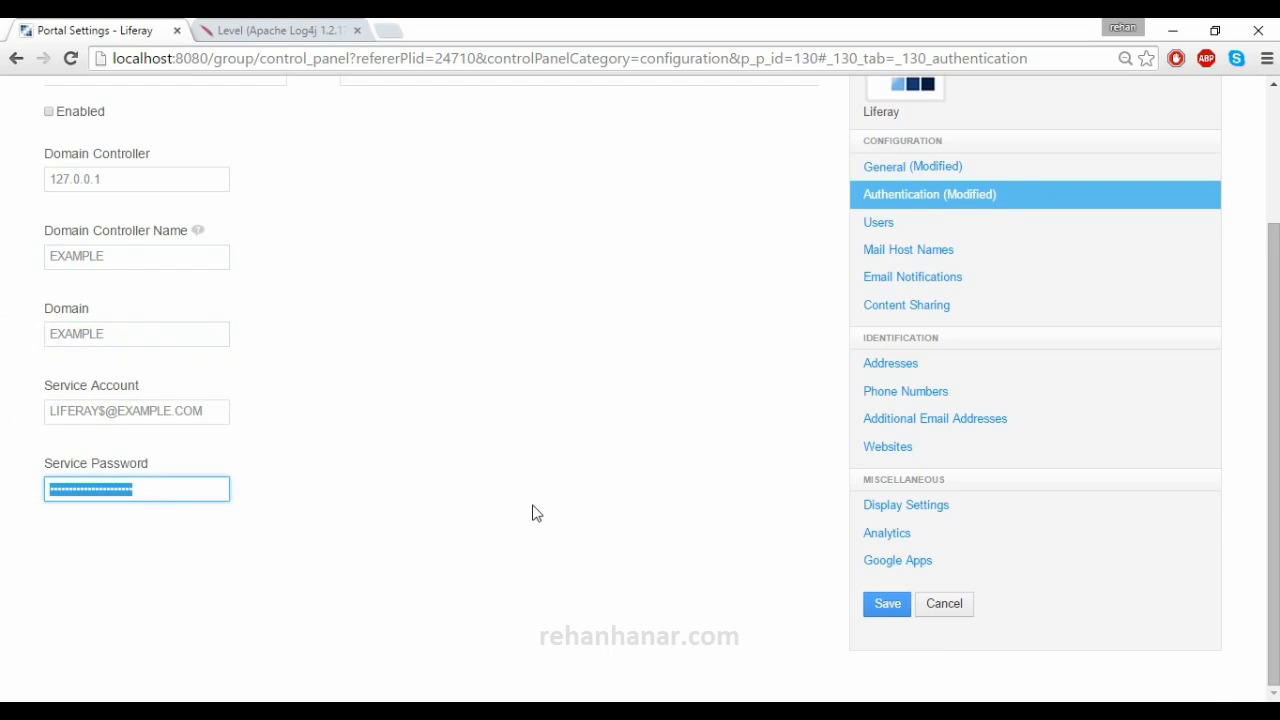
{"action": "scroll", "coordinate": [392, 270], "scroll_direction": "up", "scroll_amount": 2}
{"action": "left_click", "coordinate": [380, 250]}
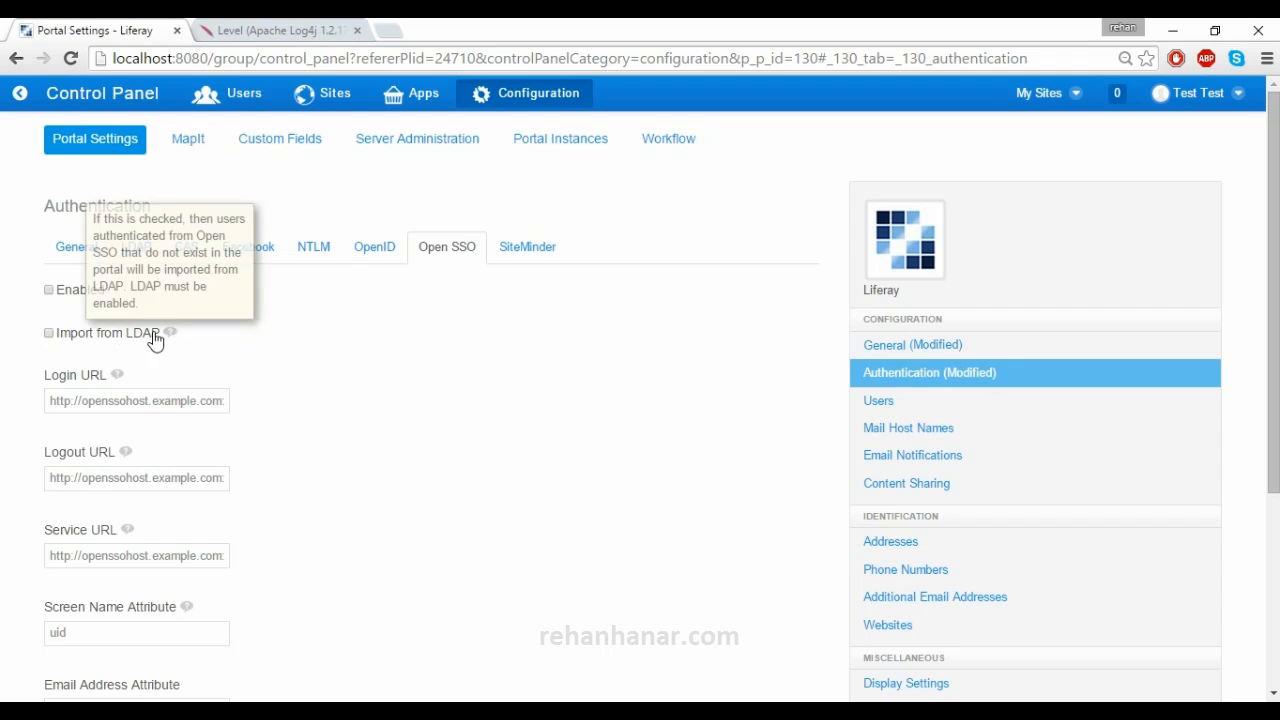
- Inspect the Open SSO login, logout and service URLs and the uid and mail attribute mappings
{"action": "mouse_move", "coordinate": [170, 336]}
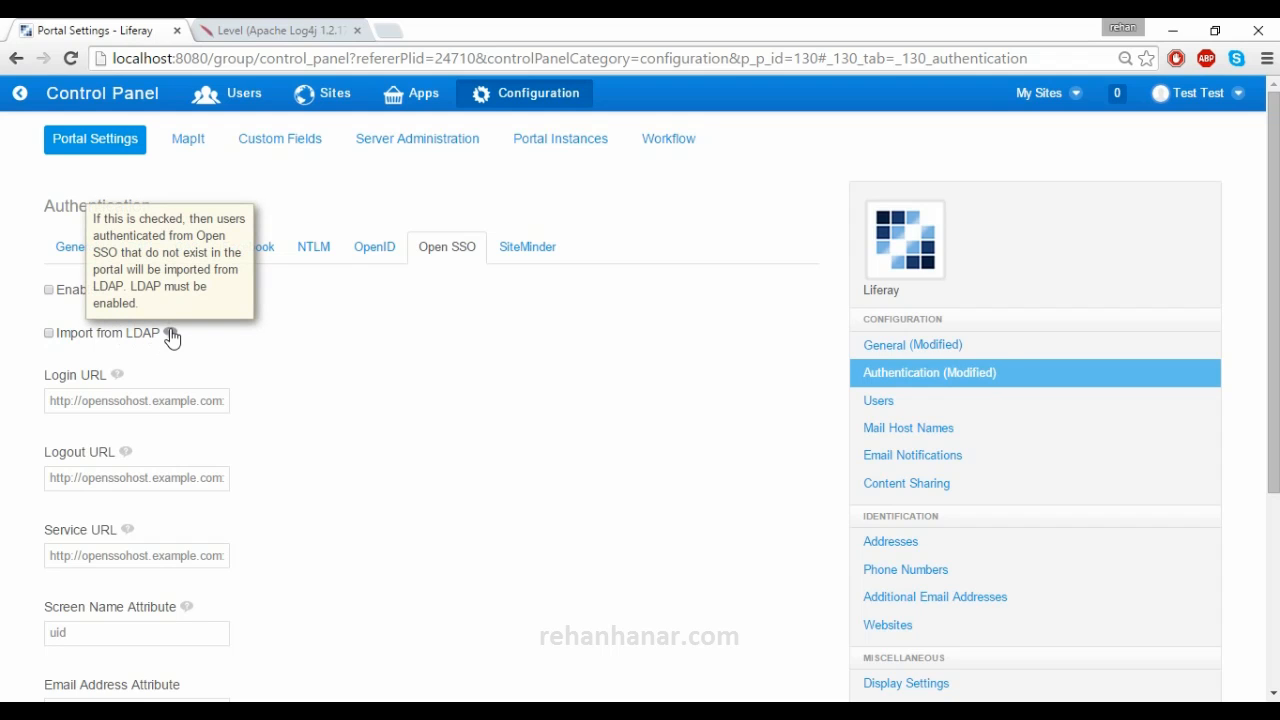
{"action": "scroll", "coordinate": [165, 360], "scroll_direction": "down", "scroll_amount": 2}
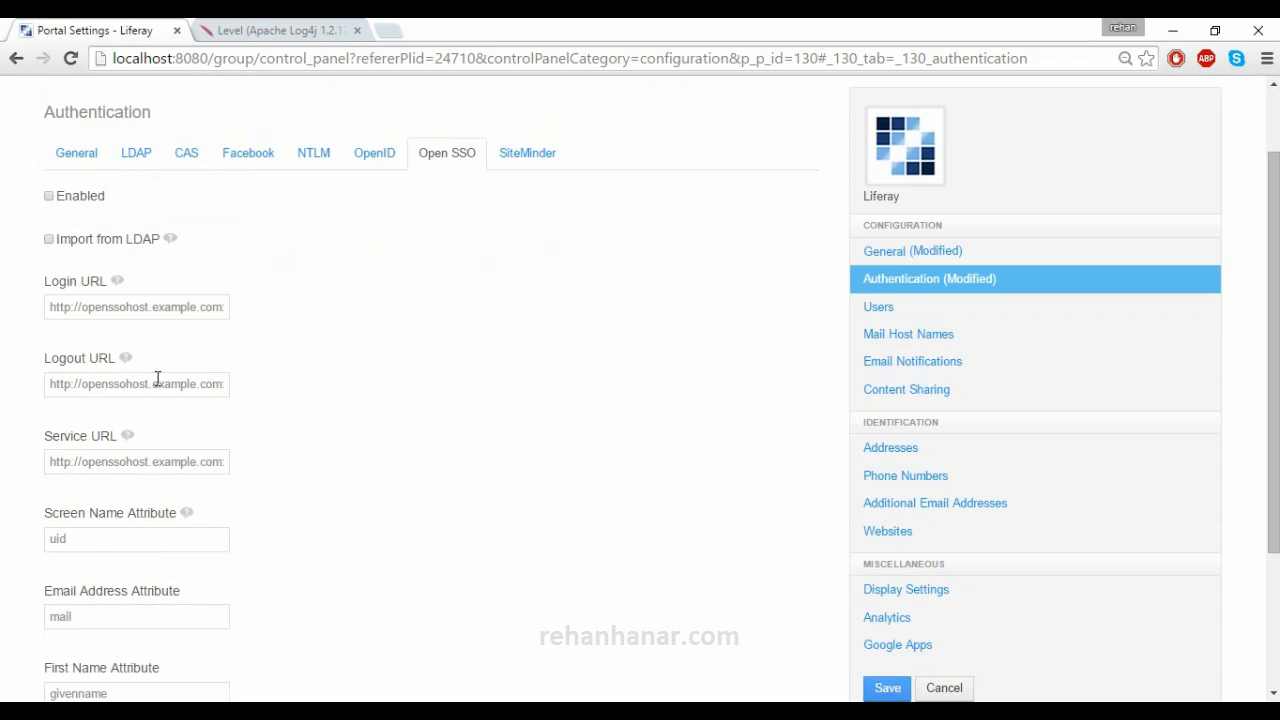
{"action": "left_click", "coordinate": [155, 310]}
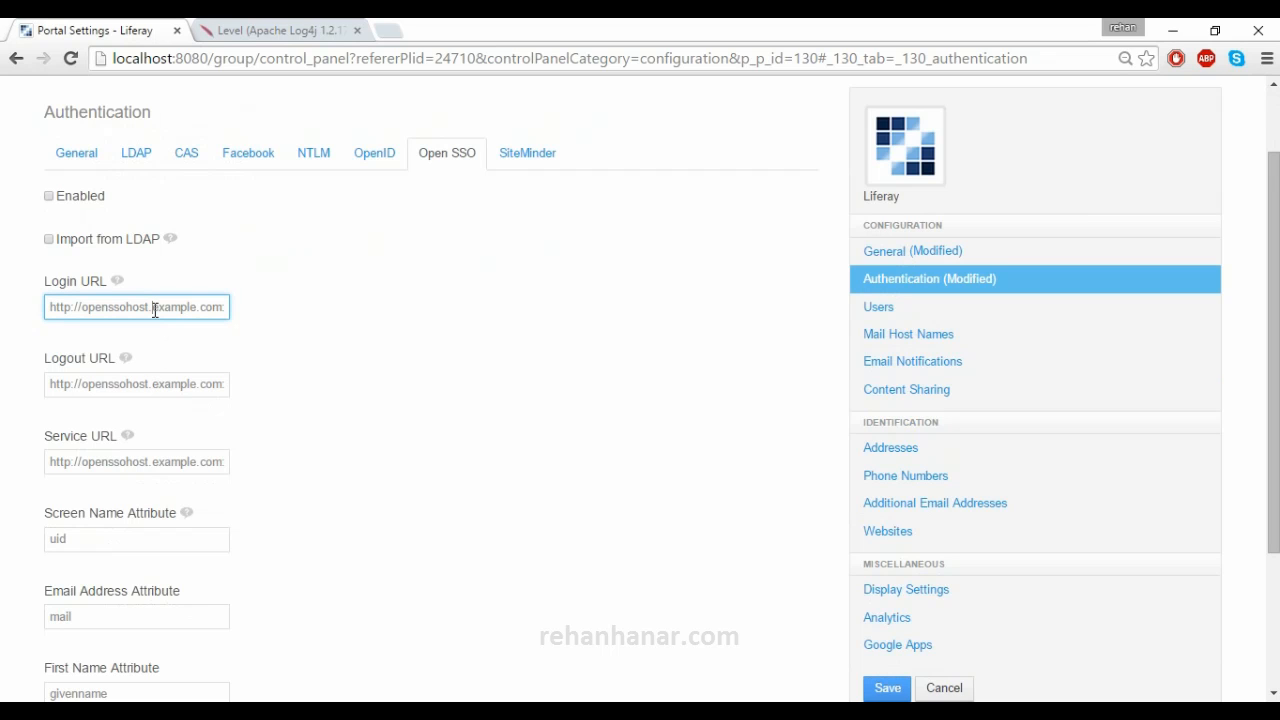
{"action": "left_click", "coordinate": [140, 384]}
{"action": "left_click", "coordinate": [138, 458]}
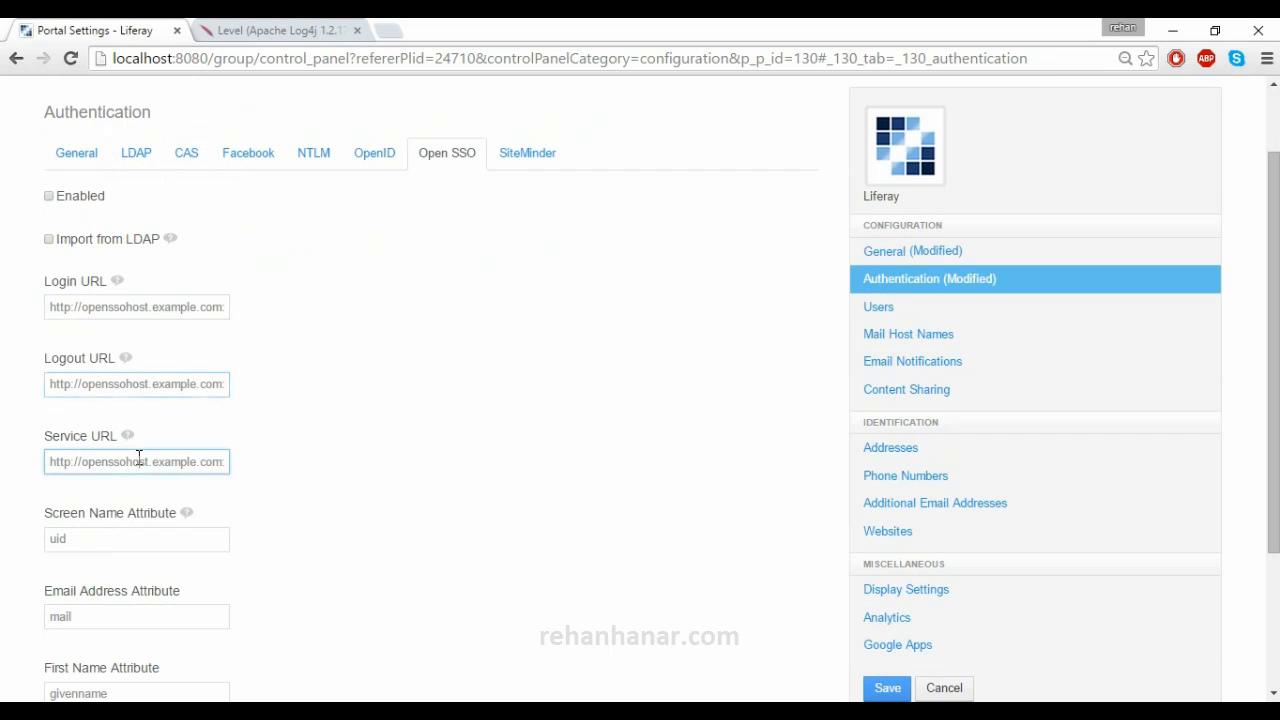
{"action": "left_click_drag", "start_coordinate": [155, 464], "coordinate": [251, 480]}
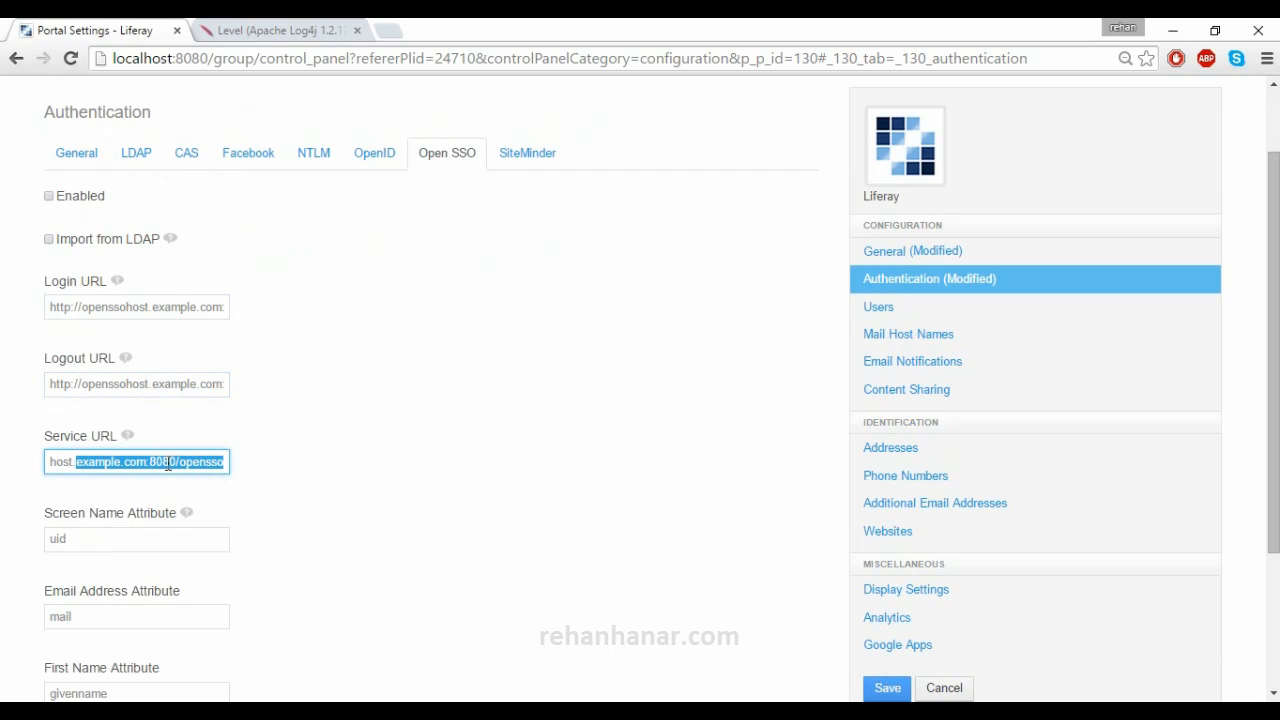
{"action": "scroll", "coordinate": [130, 470], "scroll_direction": "down", "scroll_amount": 2}
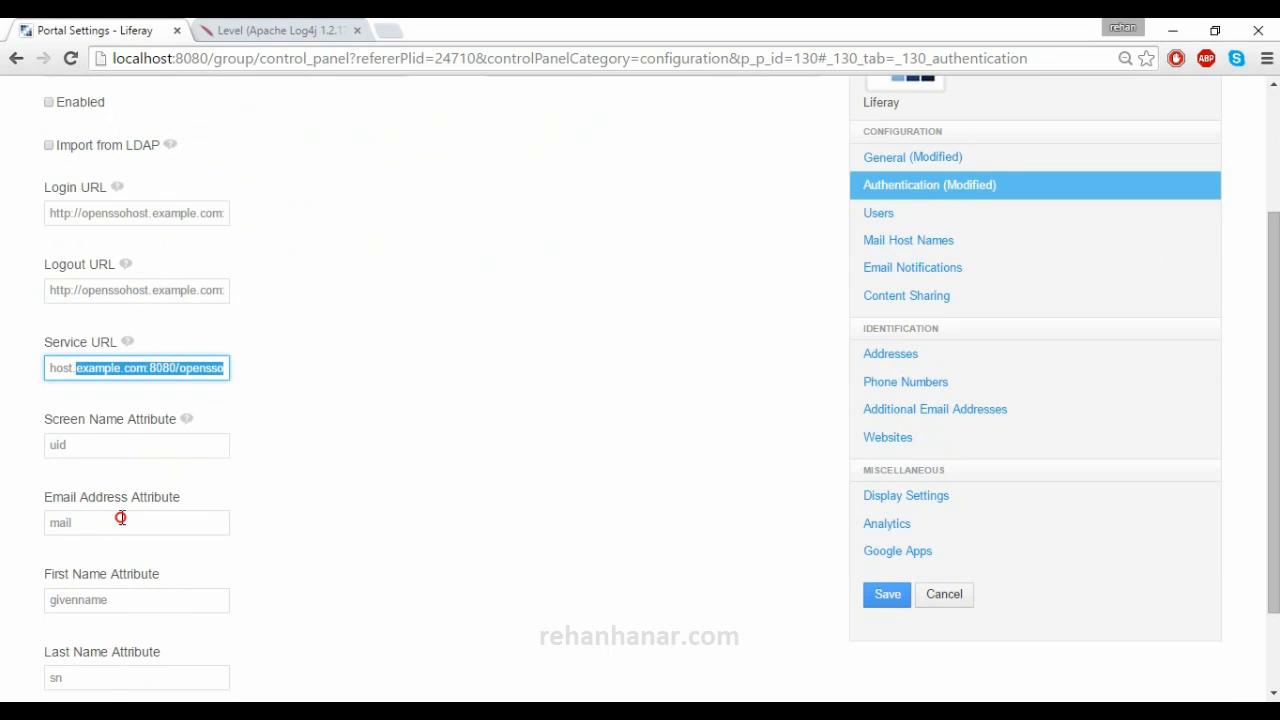
{"action": "left_click", "coordinate": [120, 517]}
{"action": "left_click_drag", "start_coordinate": [132, 451], "coordinate": [8, 443]}
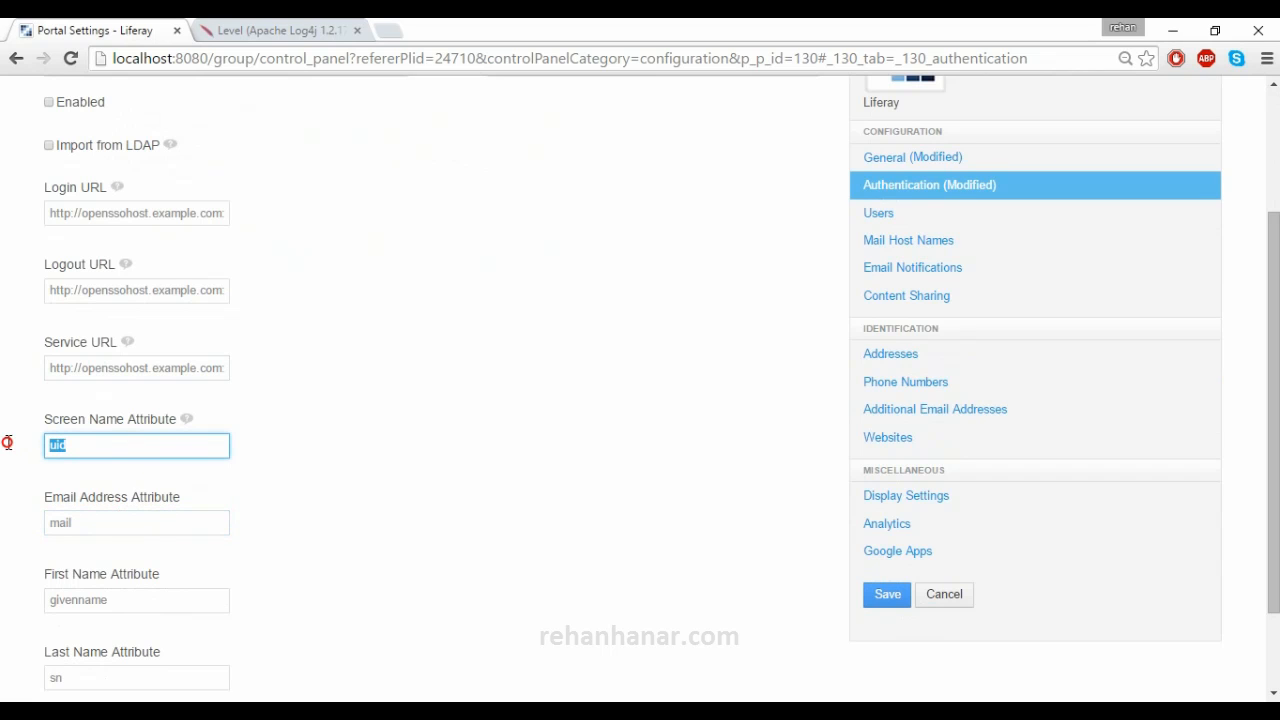
{"action": "left_click_drag", "start_coordinate": [85, 514], "coordinate": [6, 494]}
{"action": "scroll", "coordinate": [6, 494], "scroll_direction": "down", "scroll_amount": 2}
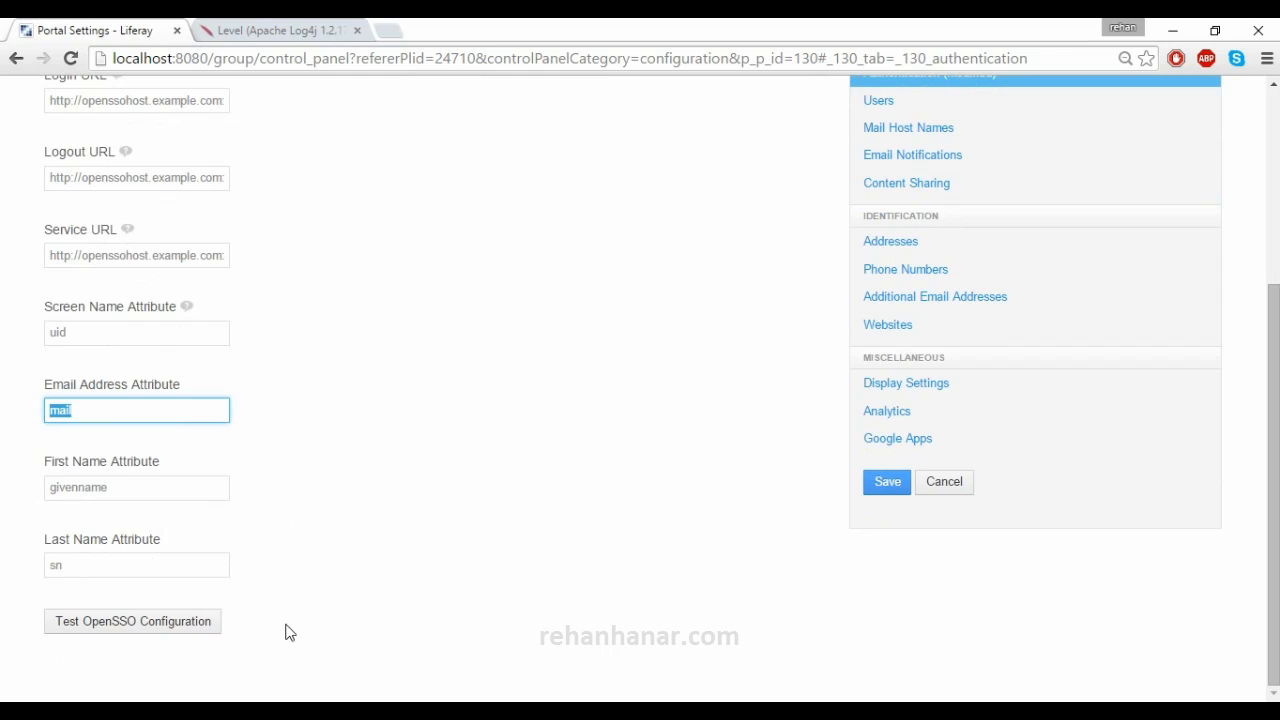
{"action": "scroll", "coordinate": [286, 631], "scroll_direction": "up", "scroll_amount": 2}
{"action": "scroll", "coordinate": [288, 632], "scroll_direction": "down", "scroll_amount": 1}
{"action": "scroll", "coordinate": [286, 632], "scroll_direction": "down", "scroll_amount": 1}
{"action": "scroll", "coordinate": [366, 405], "scroll_direction": "up", "scroll_amount": 3}
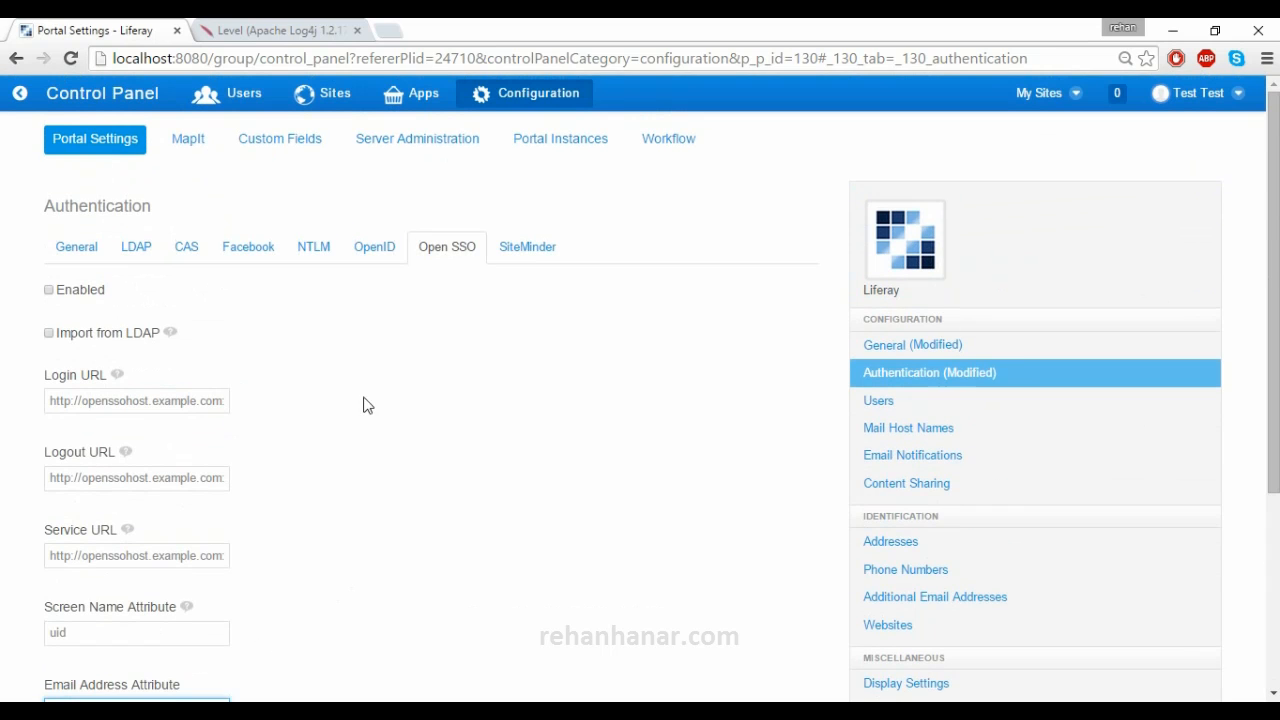
- View the SiteMinder authentication tab, then the Users settings' Fields options
{"action": "left_click", "coordinate": [532, 254]}
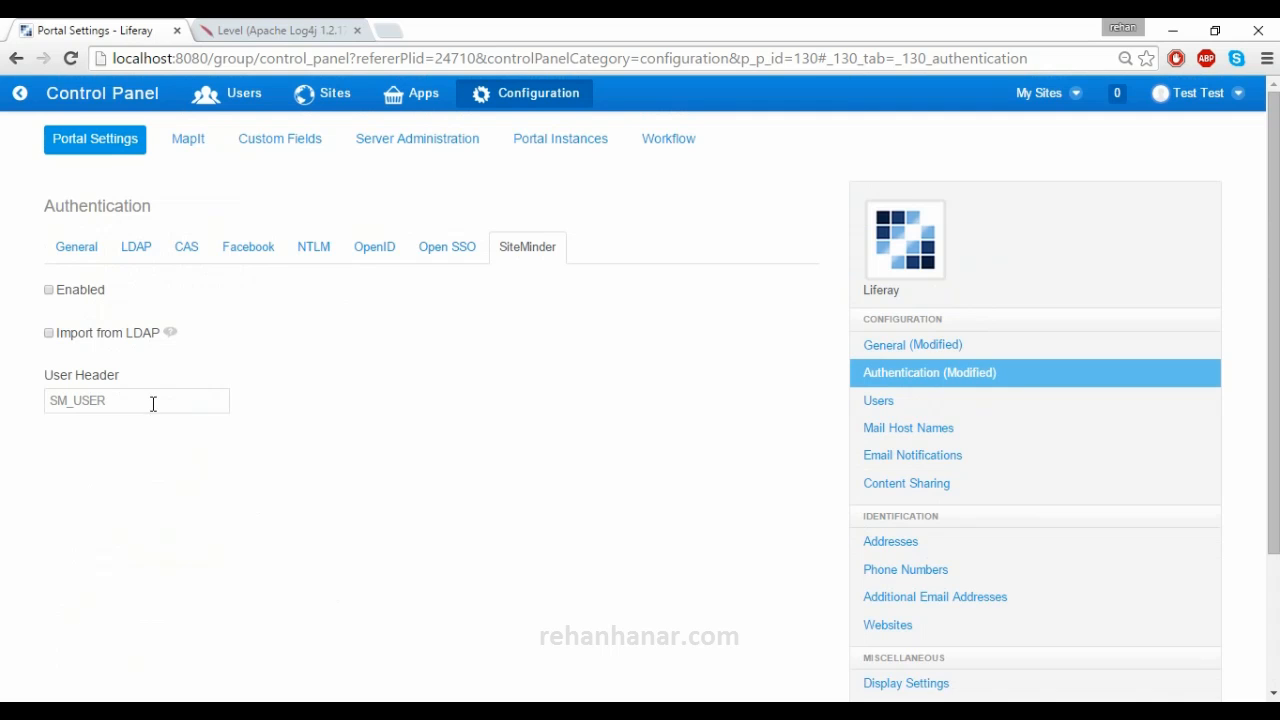
{"action": "left_click", "coordinate": [927, 413]}
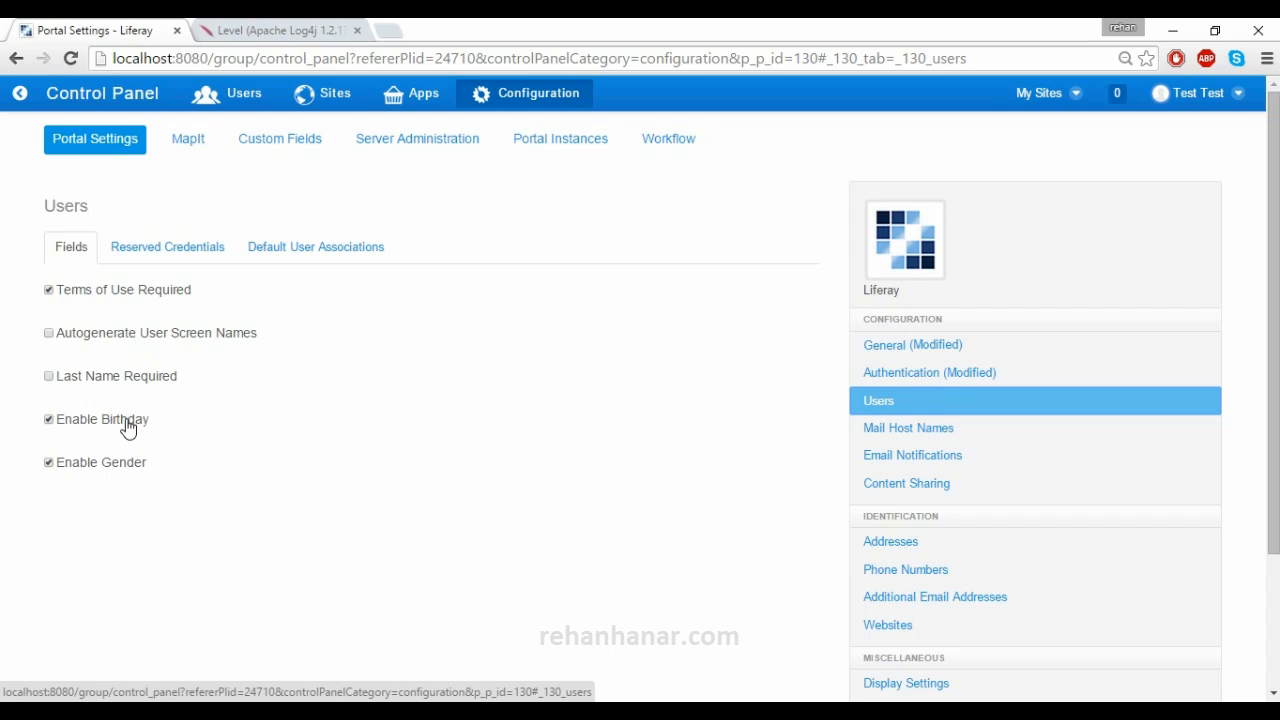
- Inspect the reserved Screen Names and Email Addresses boxes, then view Default User Associations
{"action": "left_click", "coordinate": [163, 248]}
{"action": "left_click", "coordinate": [180, 335]}
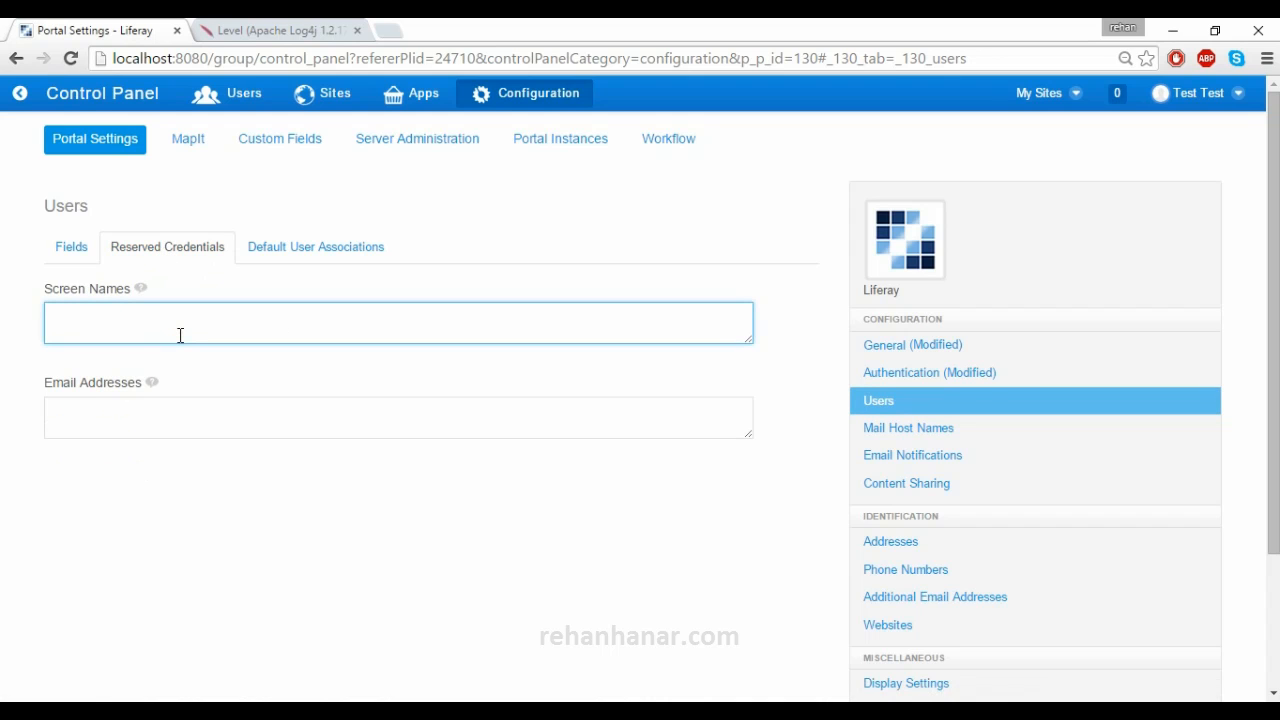
{"action": "key", "text": "Tab"}
{"action": "mouse_move", "coordinate": [152, 370]}
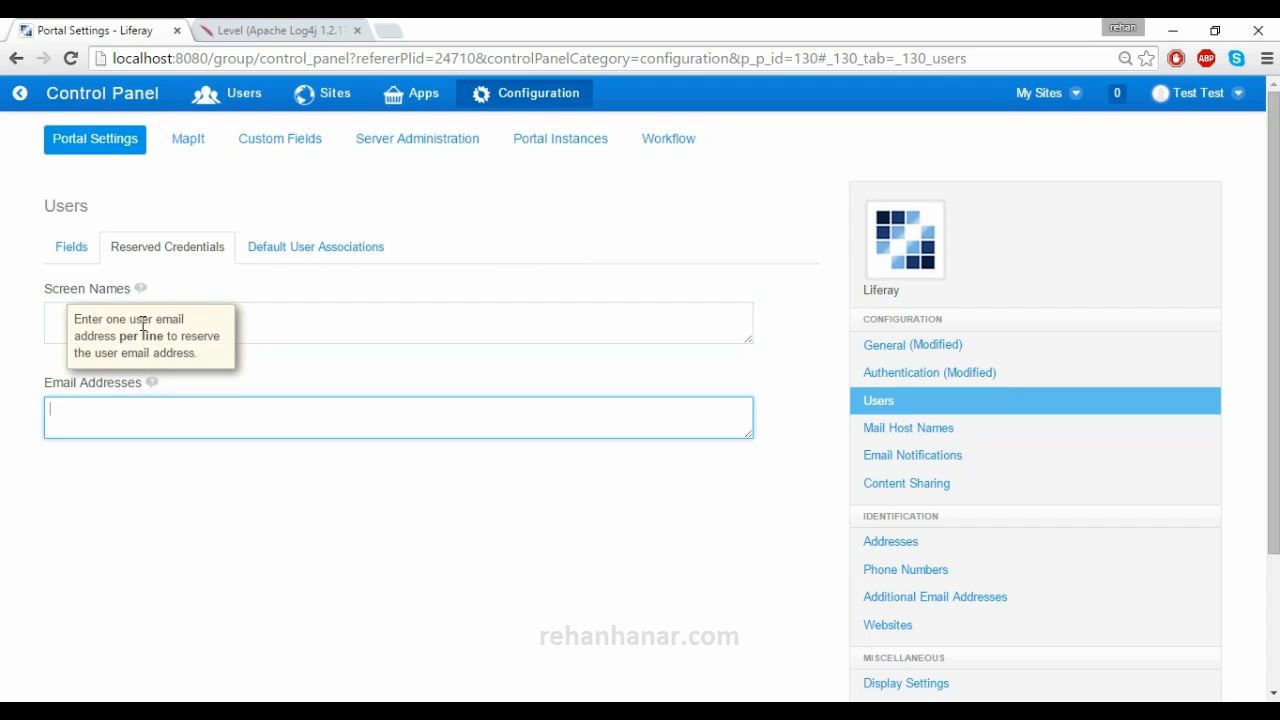
{"action": "left_click", "coordinate": [47, 322]}
{"action": "left_click", "coordinate": [80, 409]}
{"action": "left_click", "coordinate": [72, 325]}
{"action": "left_click_drag", "start_coordinate": [96, 388], "coordinate": [101, 405]}
{"action": "left_click", "coordinate": [101, 405]}
{"action": "left_click", "coordinate": [101, 324]}
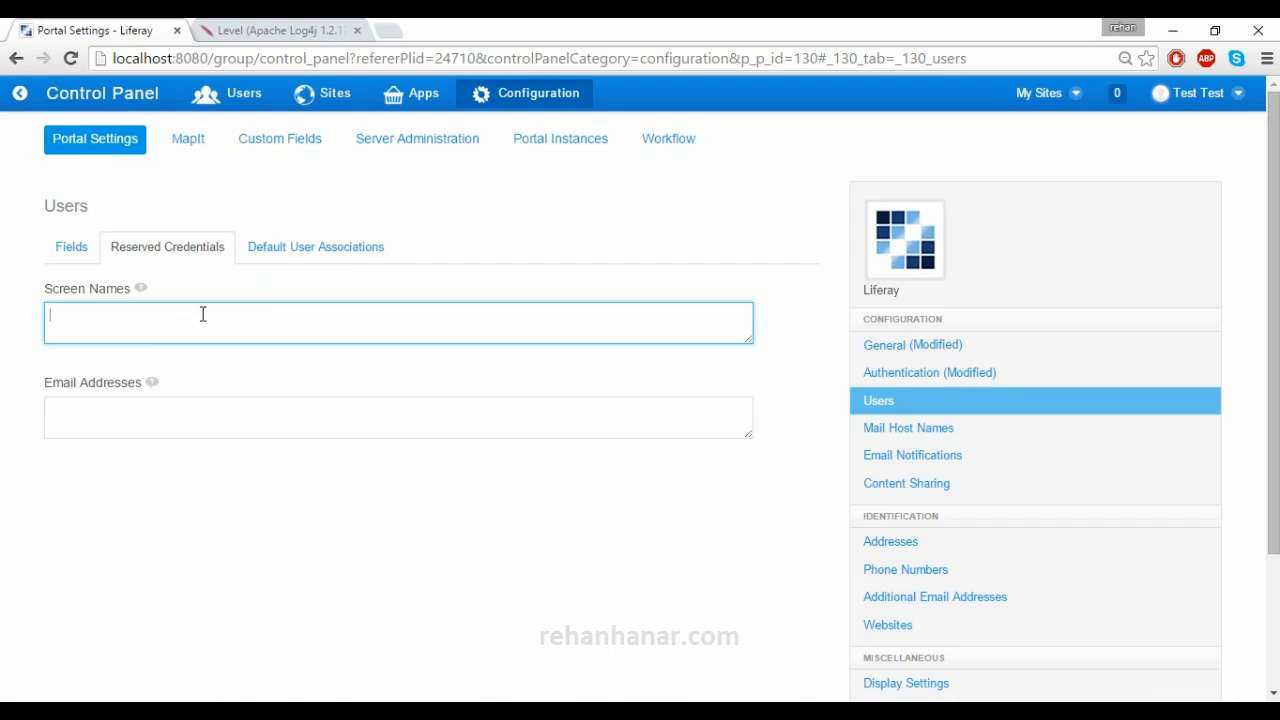
{"action": "left_click", "coordinate": [263, 258]}
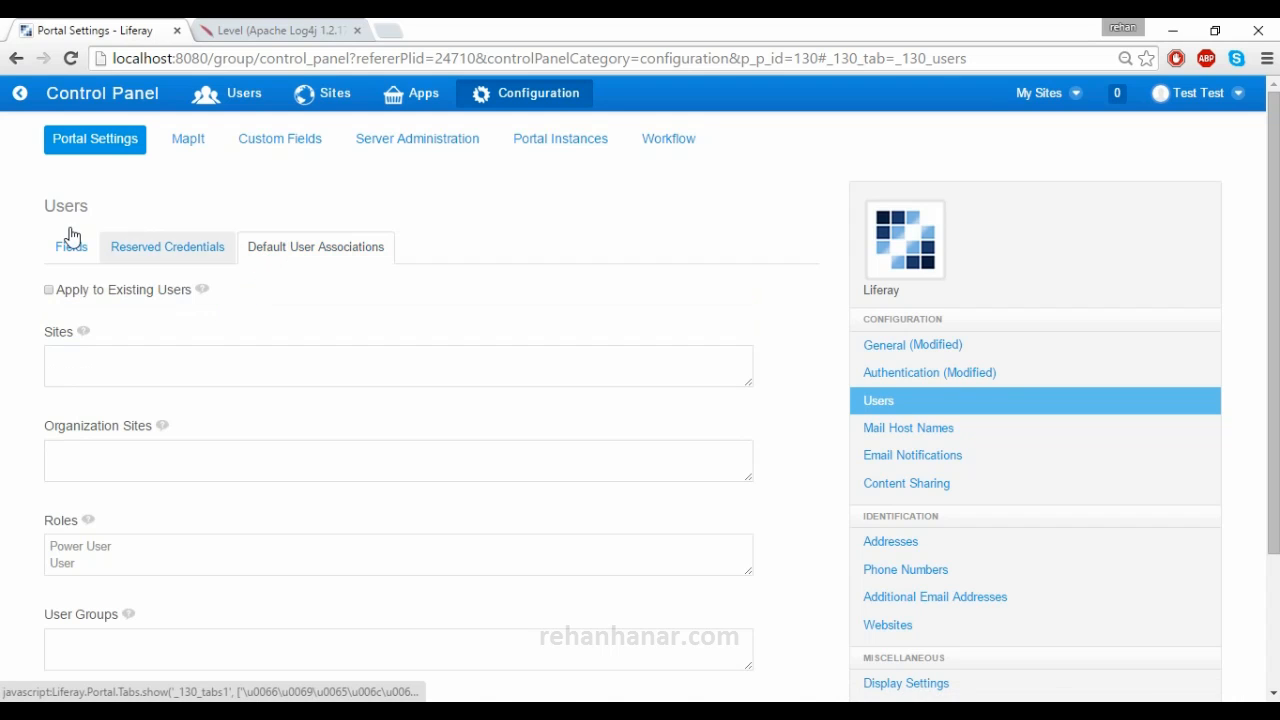
- Review the default associations: Power User and User roles, with empty Sites and User Groups boxes
{"action": "left_click", "coordinate": [131, 246]}
{"action": "left_click", "coordinate": [160, 316]}
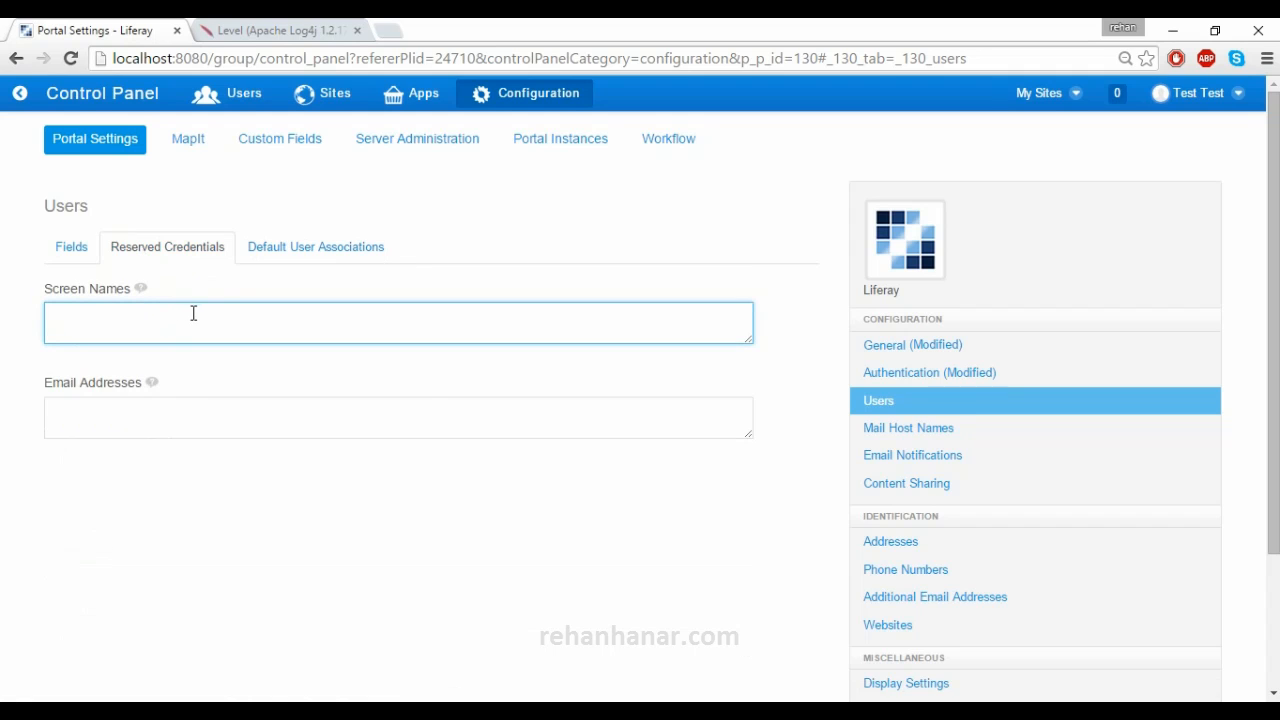
{"action": "left_click", "coordinate": [279, 259]}
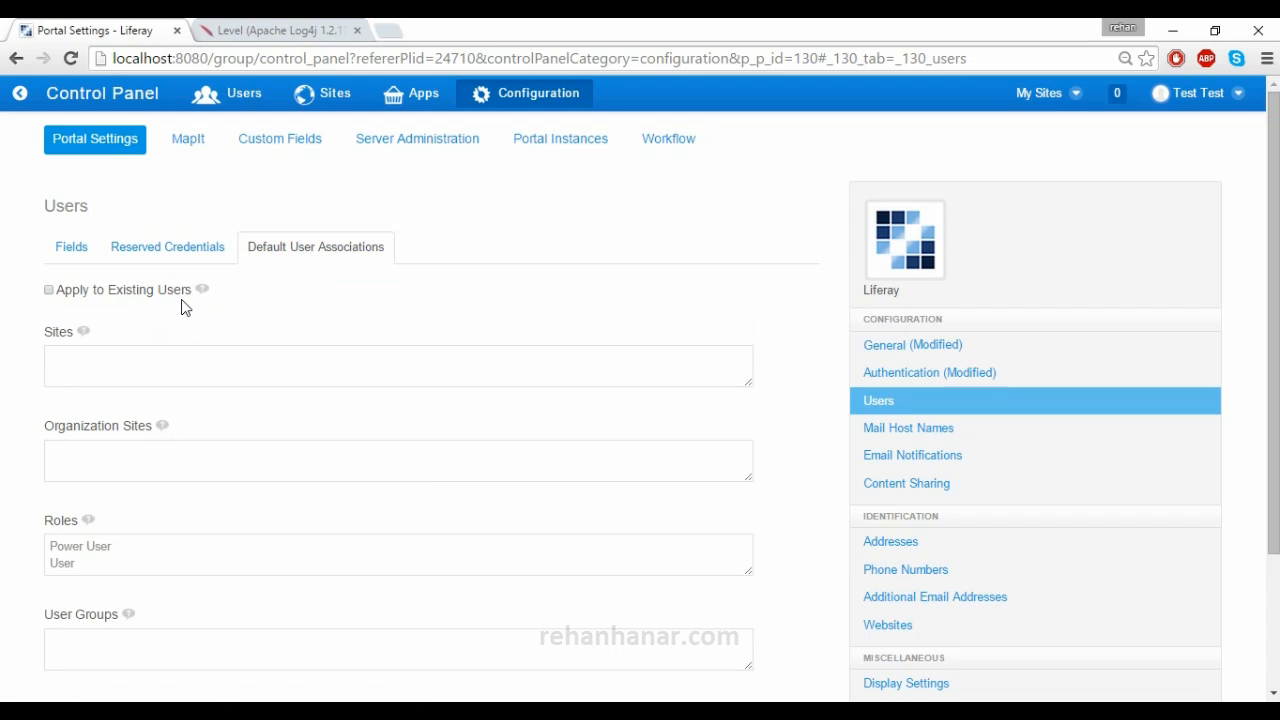
{"action": "scroll", "coordinate": [176, 350], "scroll_direction": "down", "scroll_amount": 2}
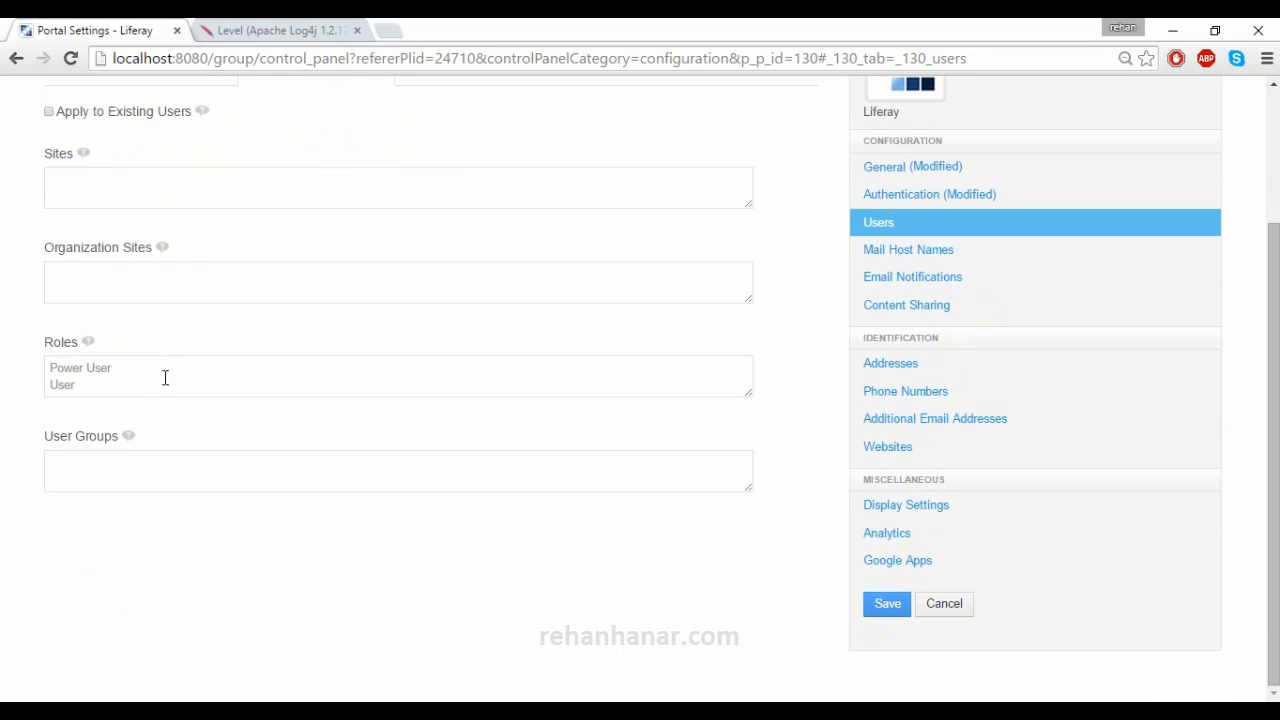
{"action": "left_click_drag", "start_coordinate": [165, 378], "coordinate": [44, 365]}
{"action": "left_click", "coordinate": [143, 489]}
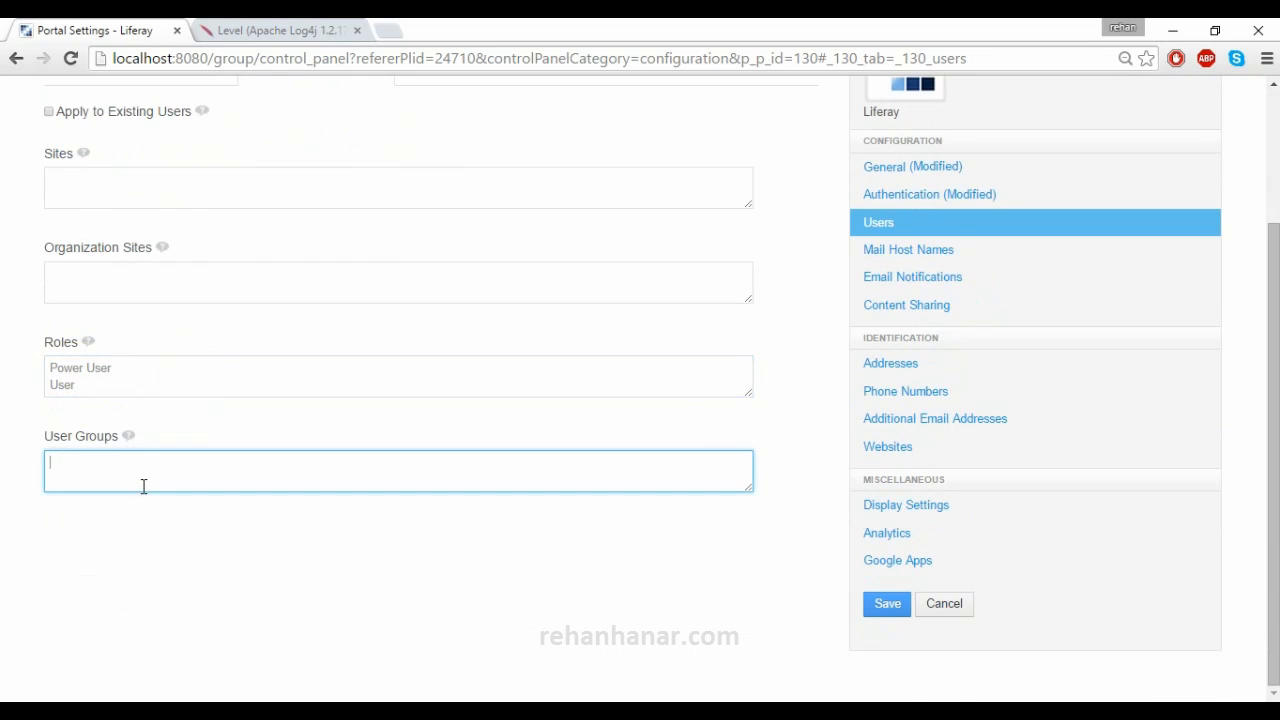
{"action": "scroll", "coordinate": [143, 486], "scroll_direction": "up", "scroll_amount": 1}
{"action": "left_click", "coordinate": [157, 379]}
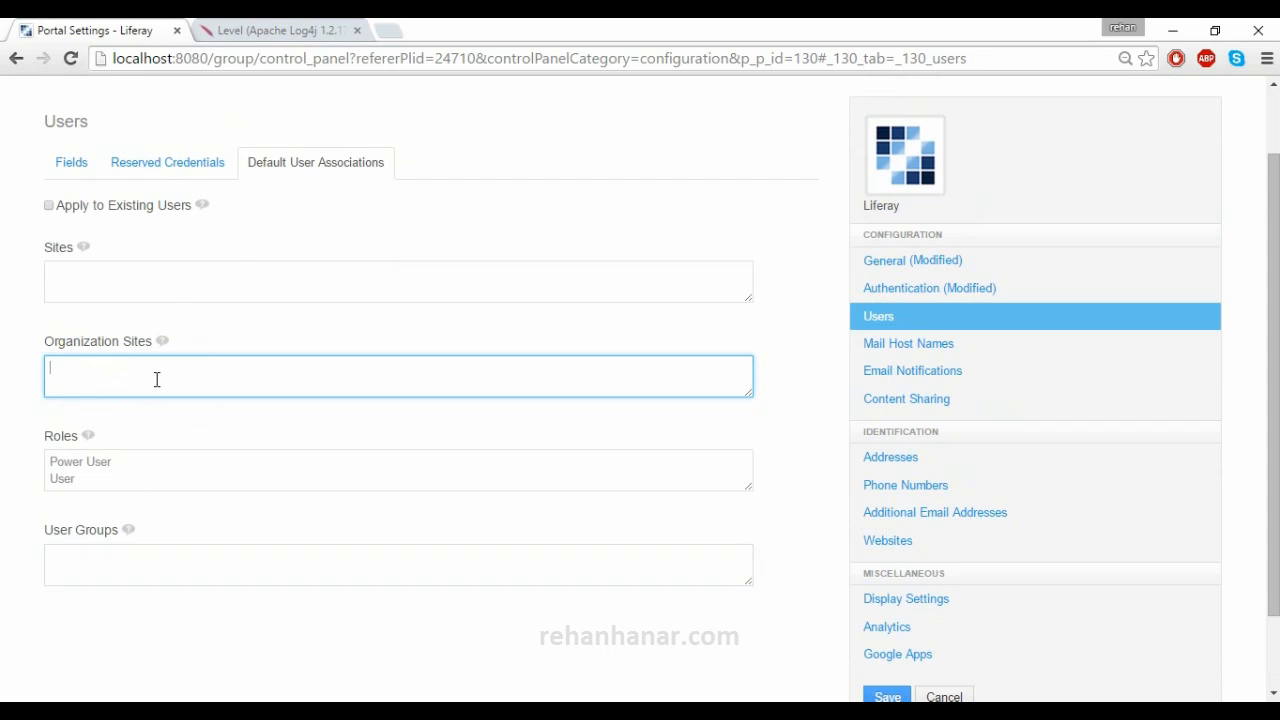
{"action": "left_click", "coordinate": [118, 276]}
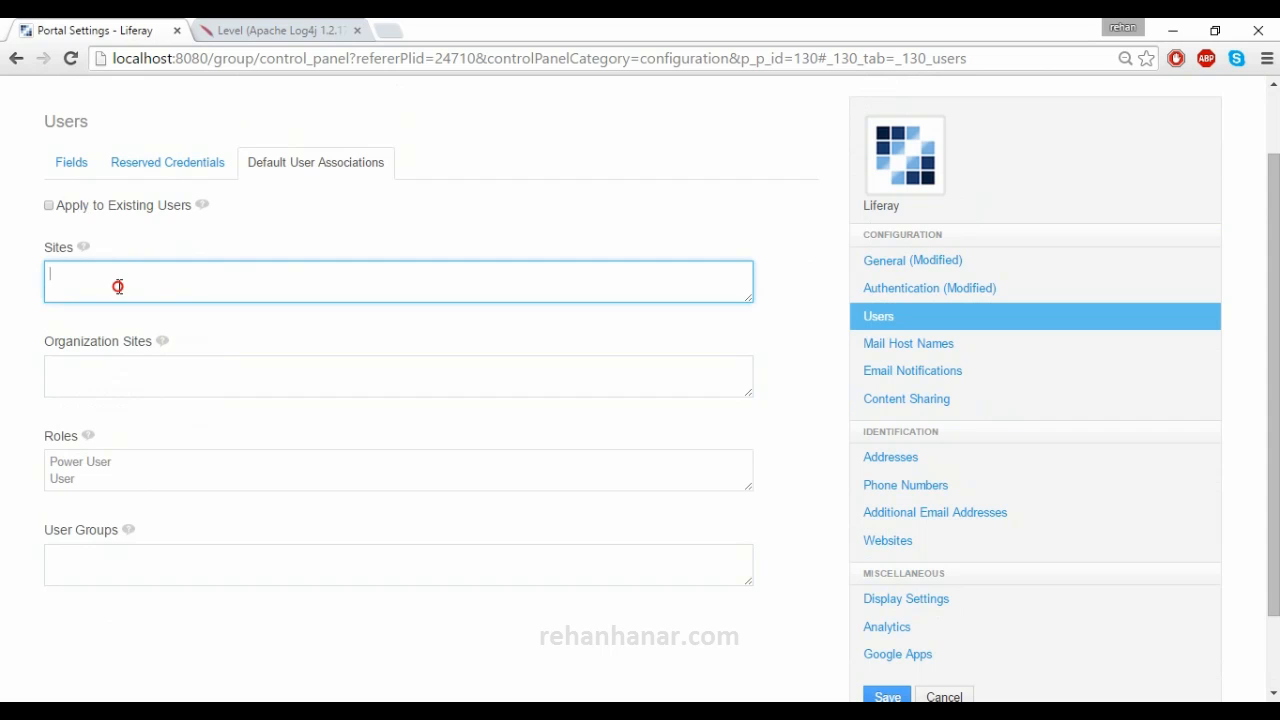
{"action": "left_click_drag", "start_coordinate": [120, 464], "coordinate": [48, 458]}
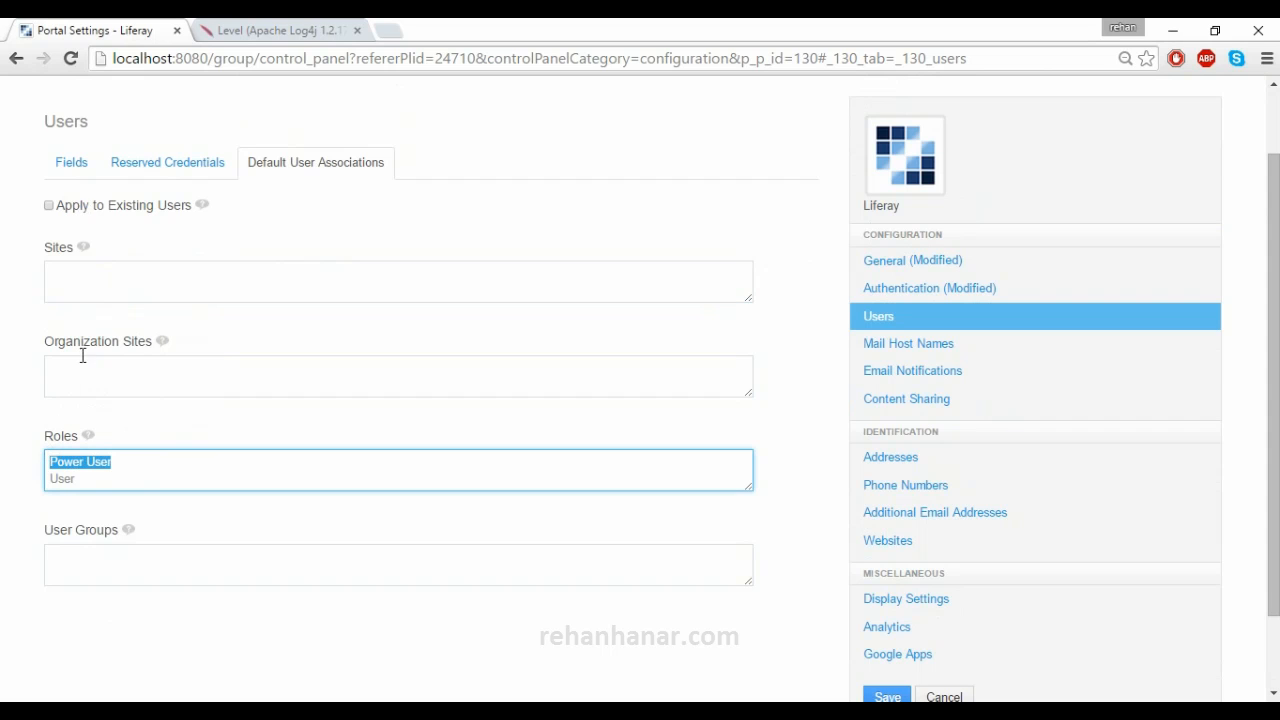
{"action": "left_click", "coordinate": [102, 277]}
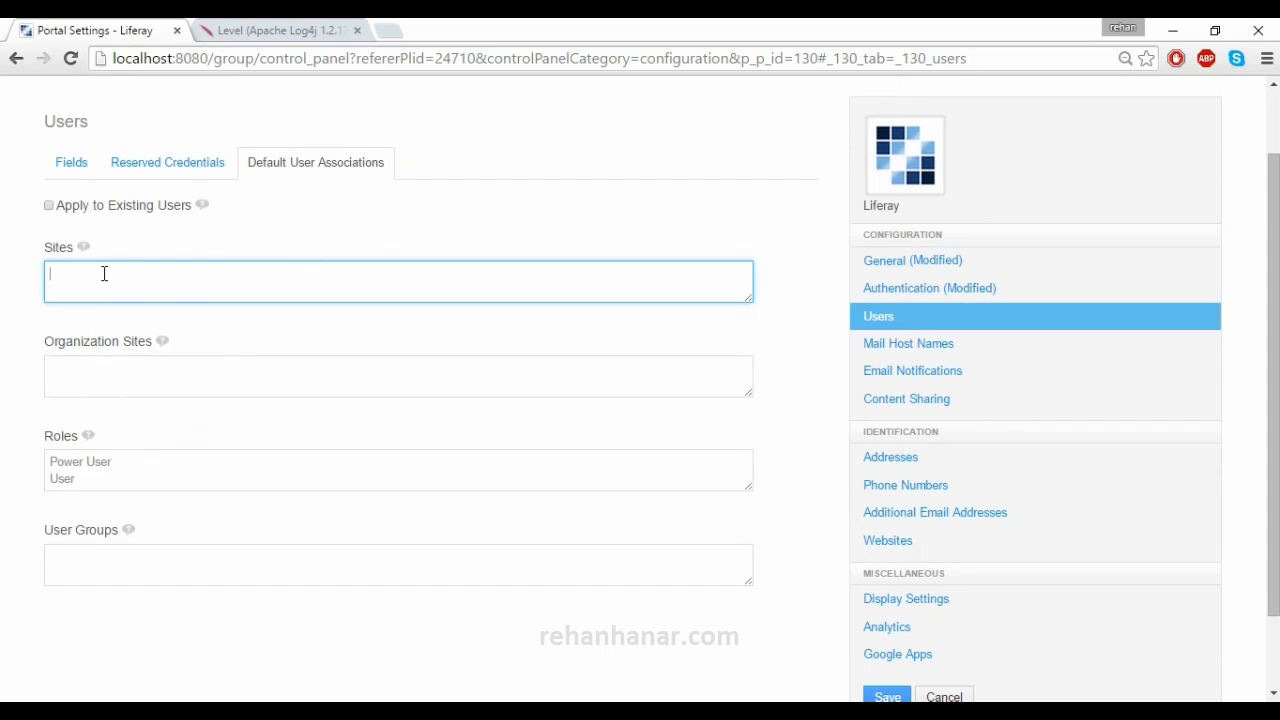
{"action": "left_click", "coordinate": [103, 279]}
- Go to the Mail Host Names settings
{"action": "scroll", "coordinate": [86, 557], "scroll_direction": "up", "scroll_amount": 1}
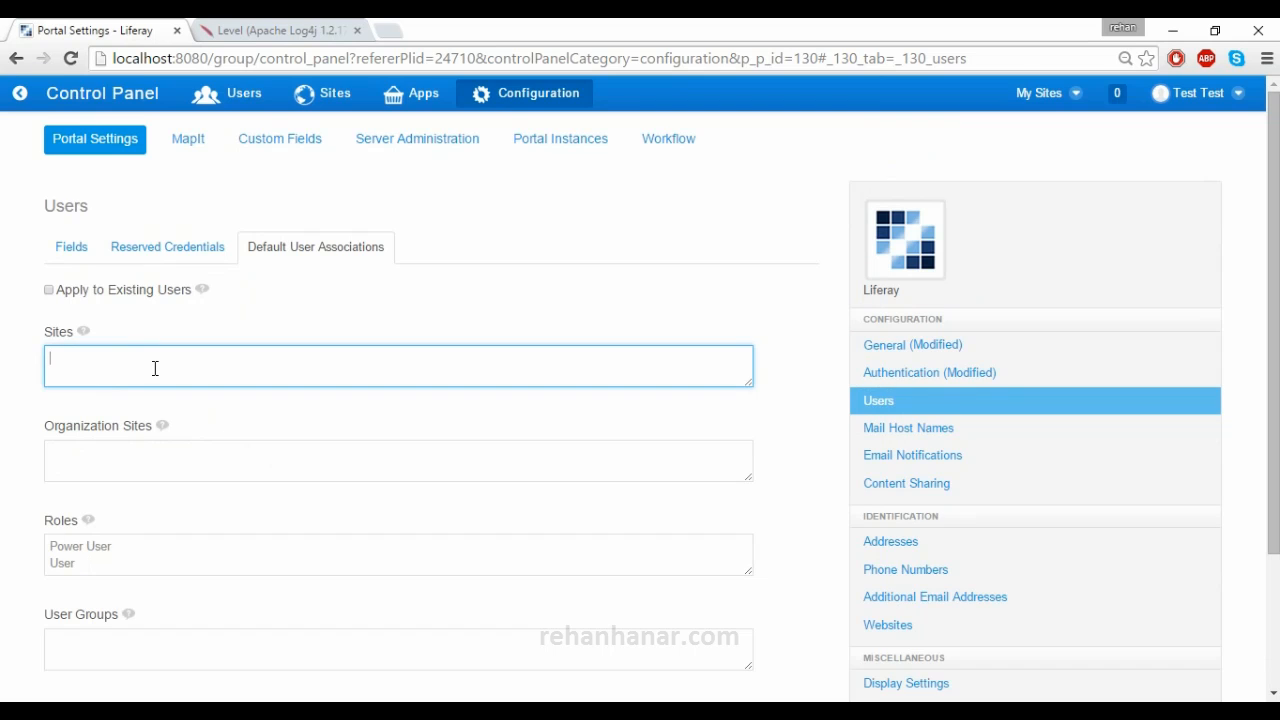
{"action": "scroll", "coordinate": [154, 366], "scroll_direction": "down", "scroll_amount": 2}
{"action": "scroll", "coordinate": [154, 366], "scroll_direction": "up", "scroll_amount": 1}
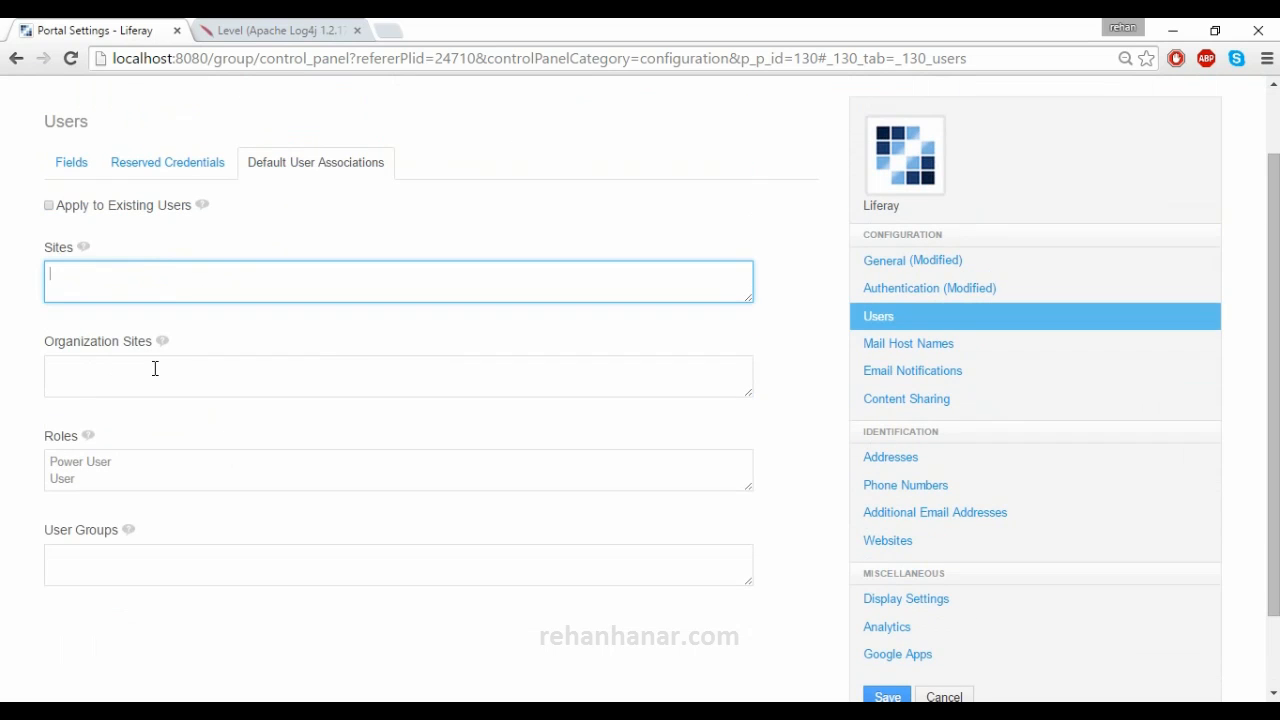
{"action": "left_click", "coordinate": [872, 350]}
{"action": "scroll", "coordinate": [250, 332], "scroll_direction": "up", "scroll_amount": 1}
- Enter mail.liferay.com as an extra mail host beside the default liferay.com
{"action": "left_click", "coordinate": [167, 277]}
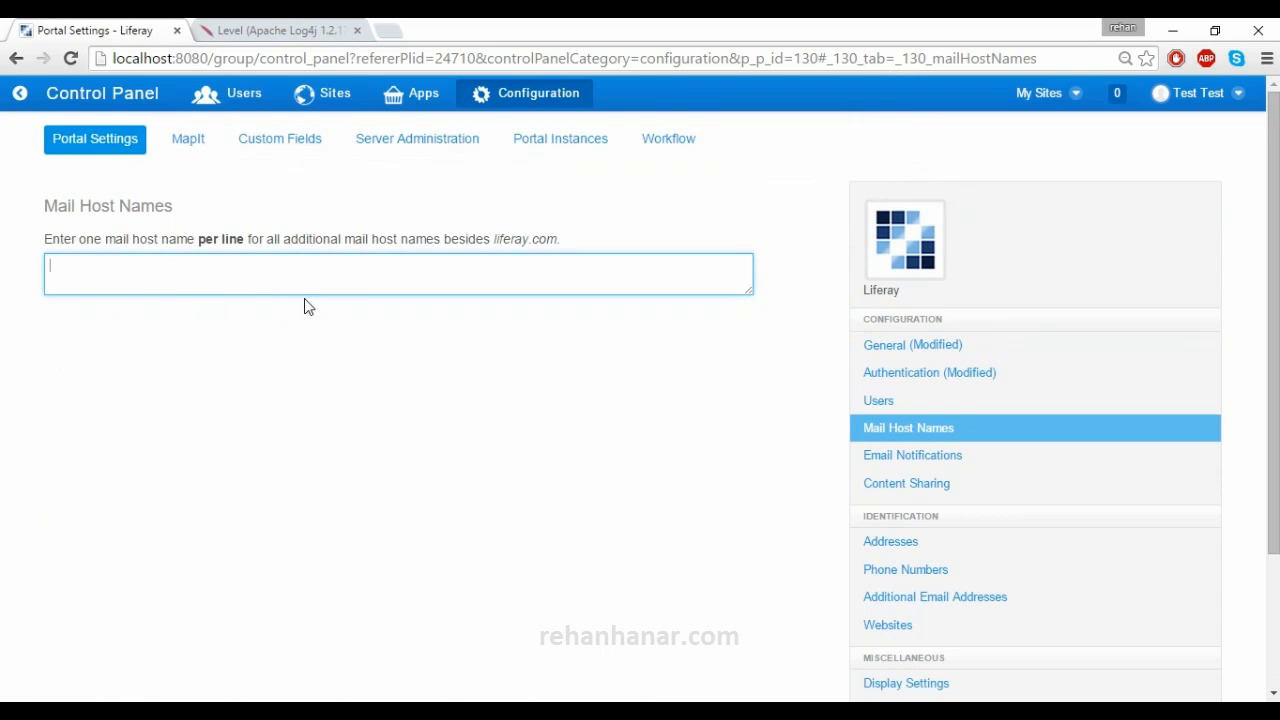
{"action": "left_click_drag", "start_coordinate": [490, 240], "coordinate": [557, 248]}
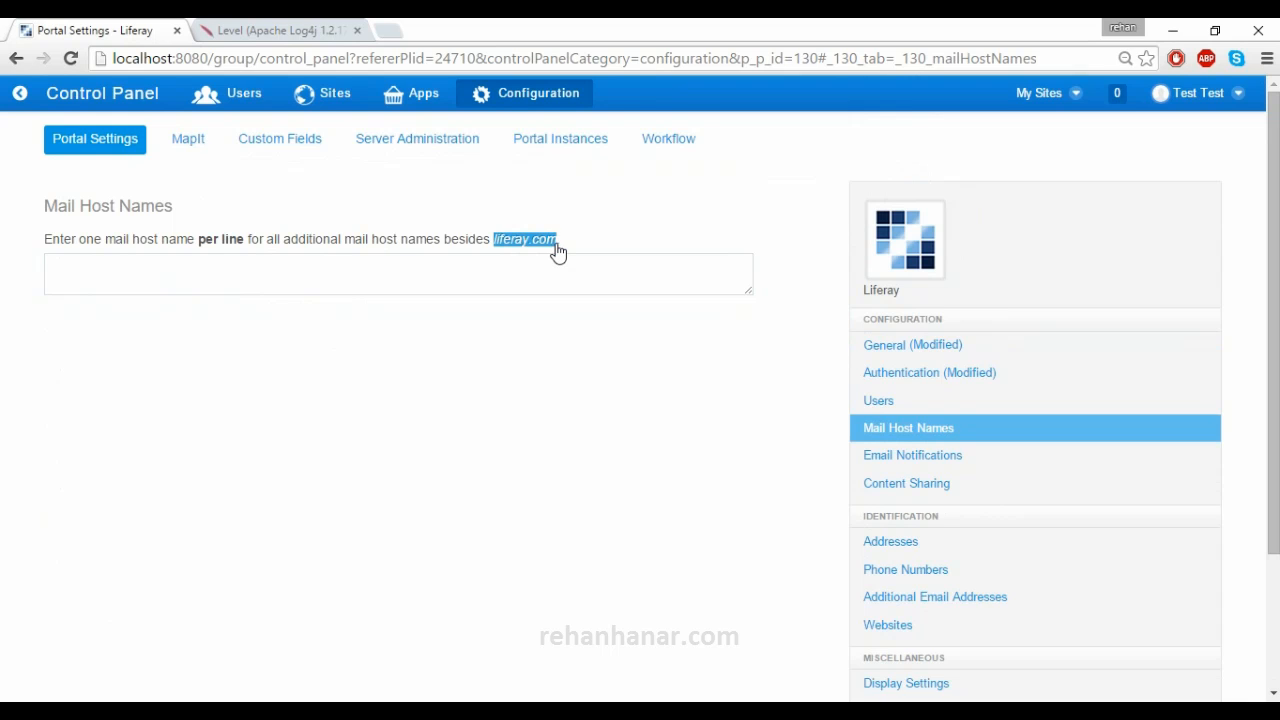
{"action": "left_click", "coordinate": [541, 279]}
{"action": "type", "text": "mail.liferay.com"}
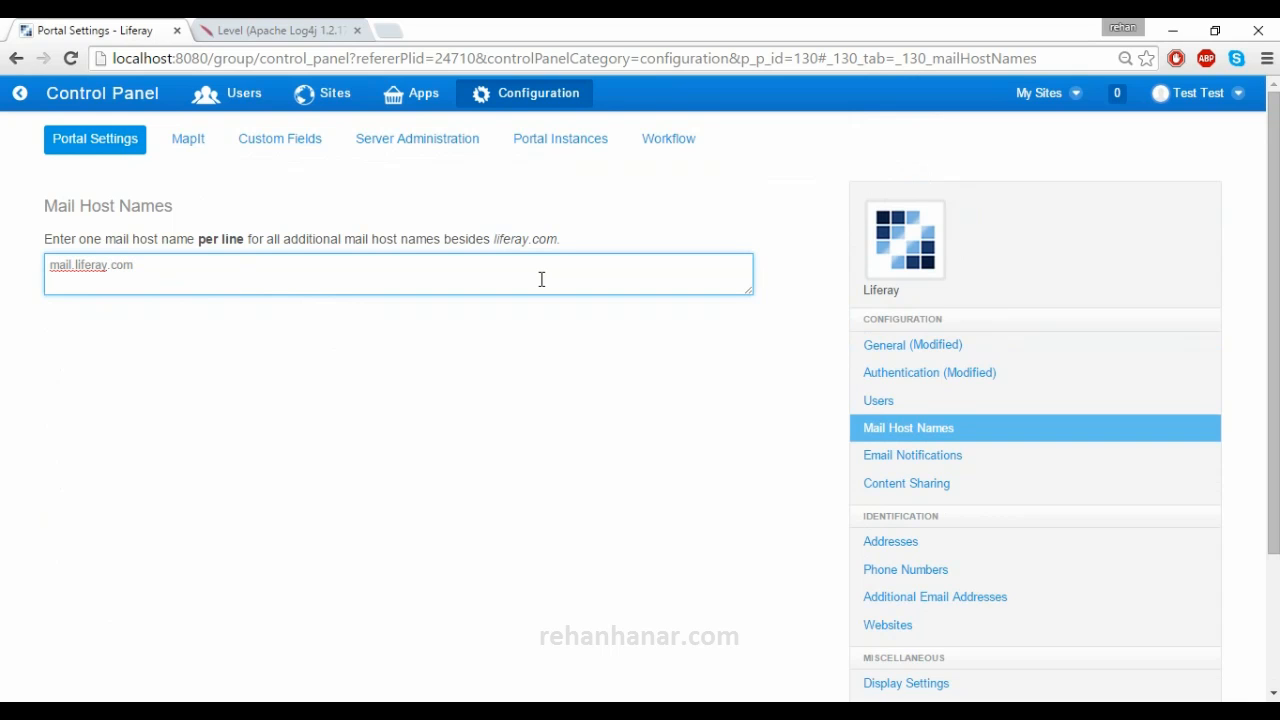
{"action": "left_click", "coordinate": [888, 455]}
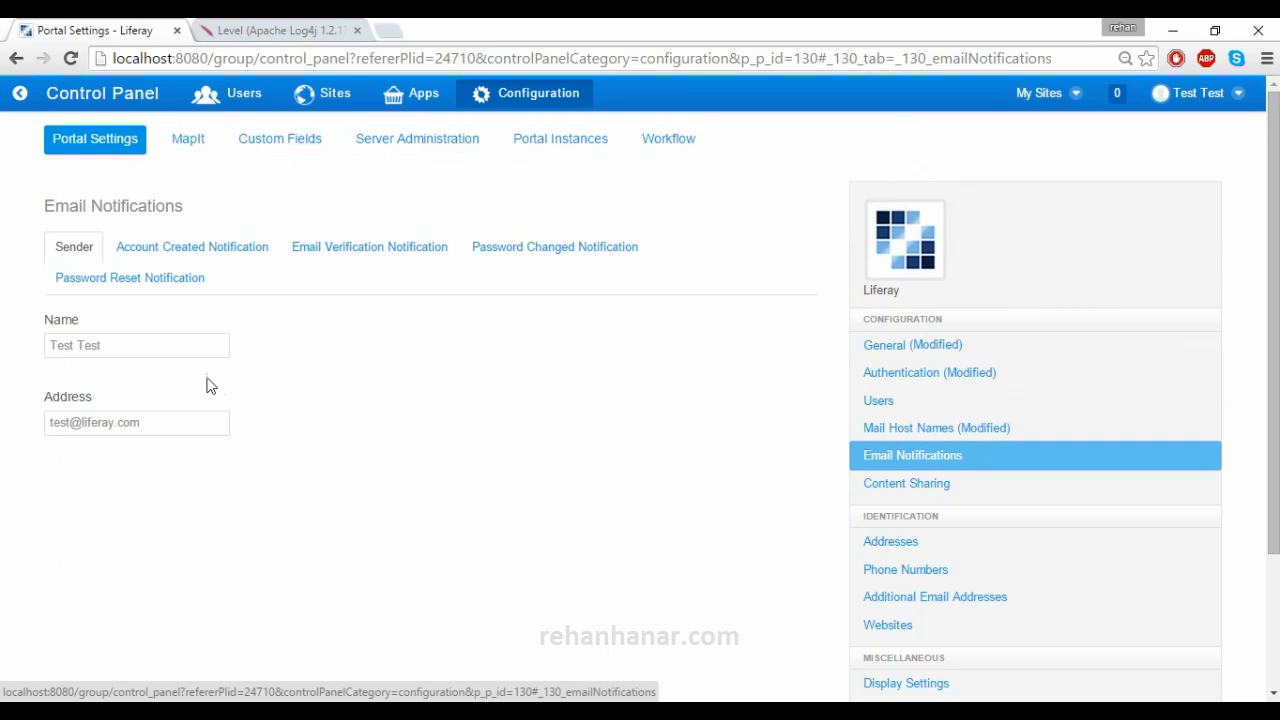
- Rename the email sender to 'support liferay' and retype the sender address prefix 'test'
{"action": "left_click_drag", "start_coordinate": [165, 348], "coordinate": [5, 360]}
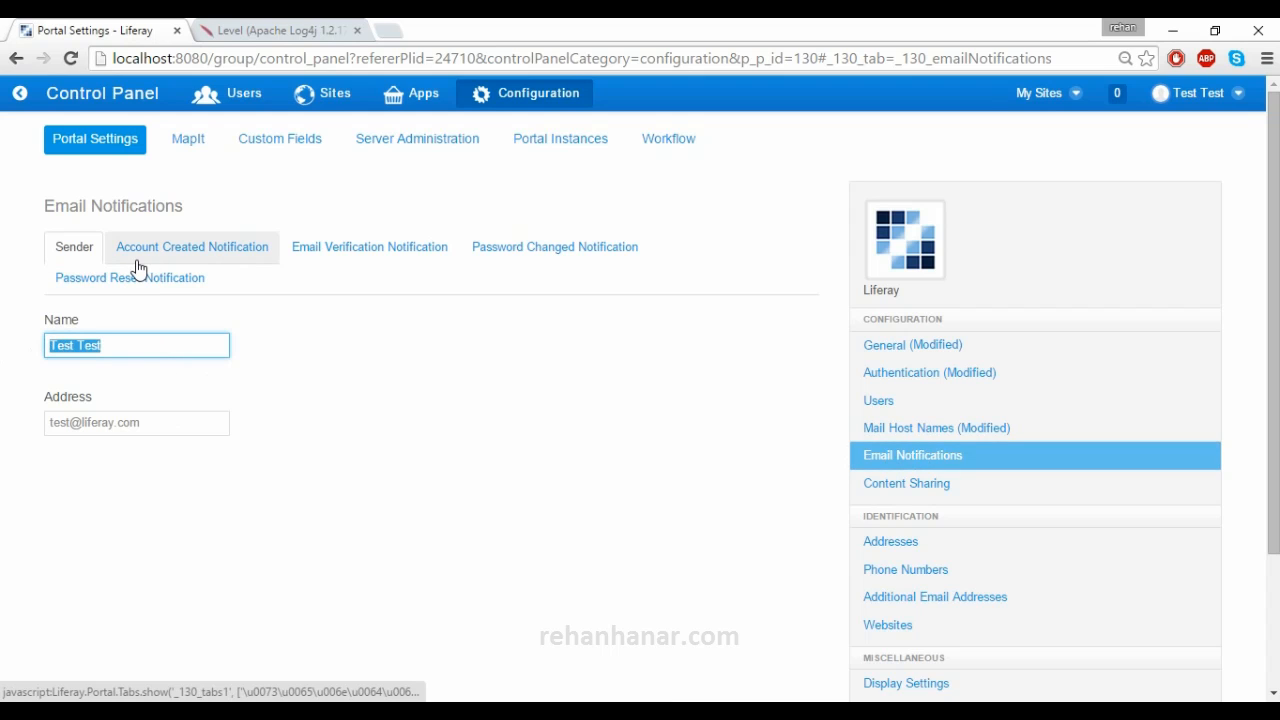
{"action": "left_click", "coordinate": [107, 345]}
{"action": "left_click_drag", "start_coordinate": [107, 345], "coordinate": [43, 344]}
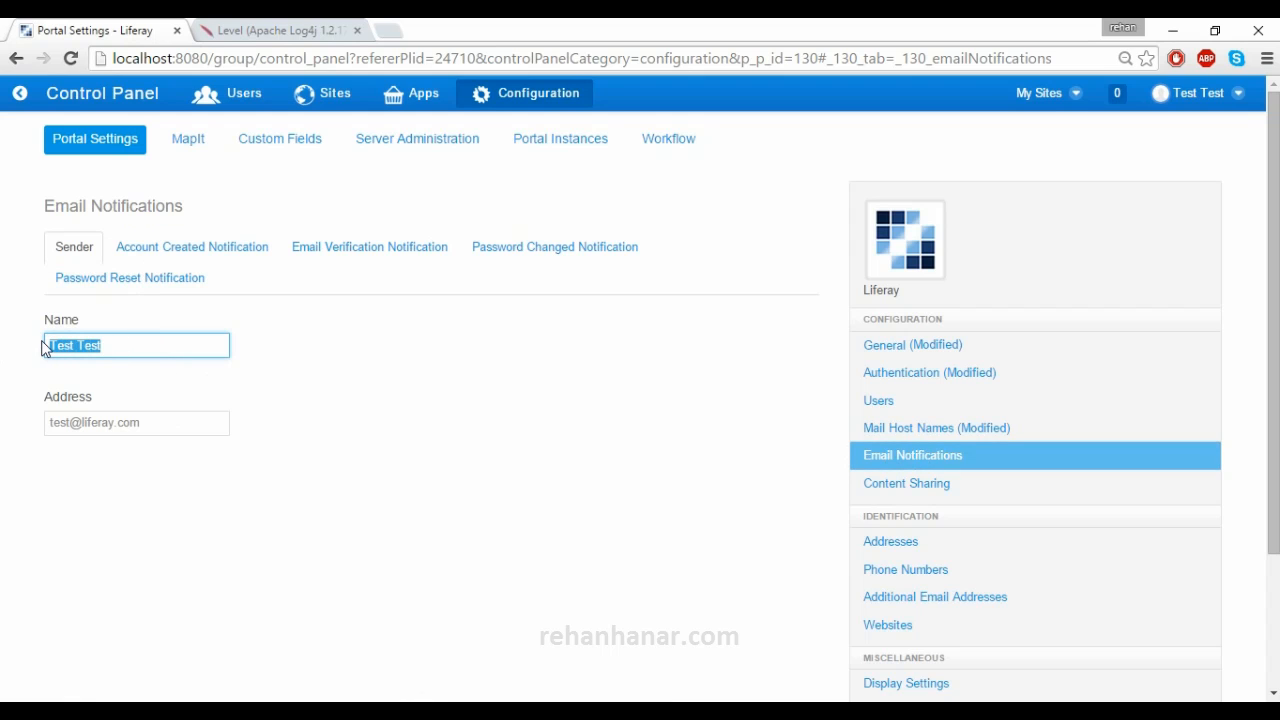
{"action": "type", "text": "upport liferay"}
{"action": "left_click_drag", "start_coordinate": [70, 423], "coordinate": [40, 424]}
{"action": "key", "text": "BackSpace"}
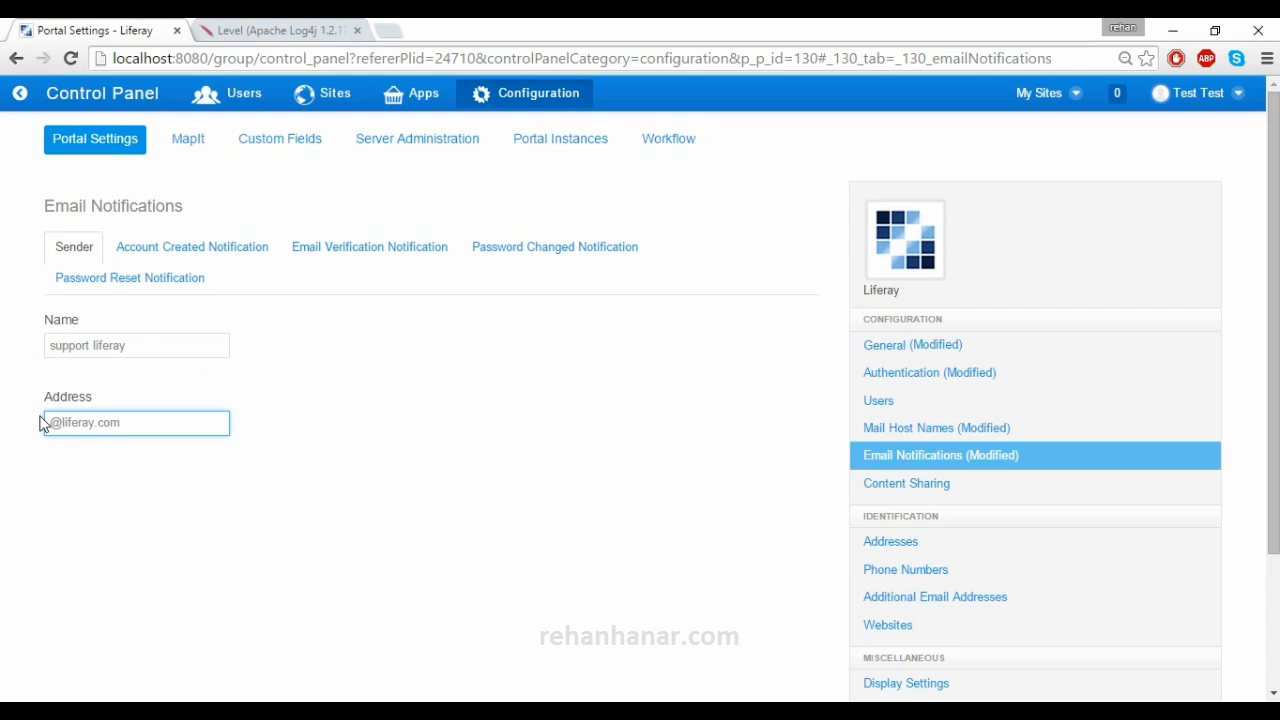
{"action": "type", "text": "test"}
{"action": "left_click_drag", "start_coordinate": [67, 421], "coordinate": [38, 422]}
{"action": "key", "text": "Right"}
{"action": "key", "text": "Right"}
{"action": "left_click", "coordinate": [224, 262]}
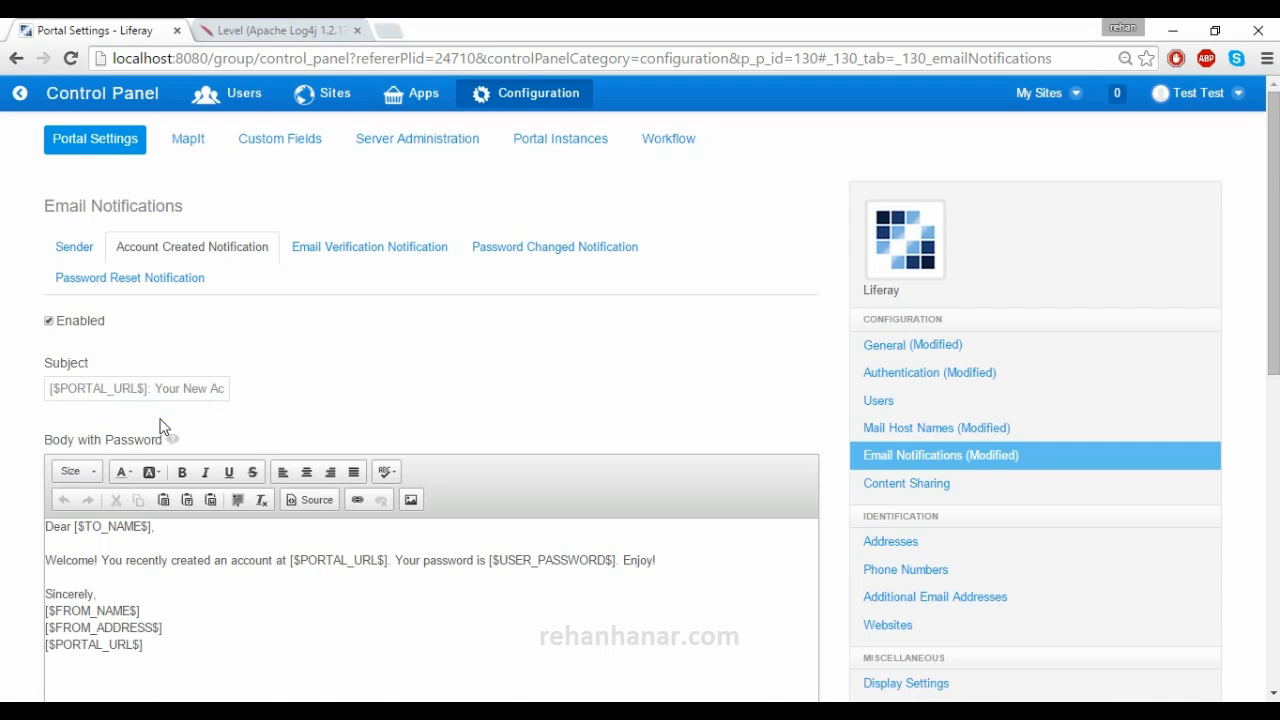
{"action": "scroll", "coordinate": [165, 425], "scroll_direction": "down", "scroll_amount": 2}
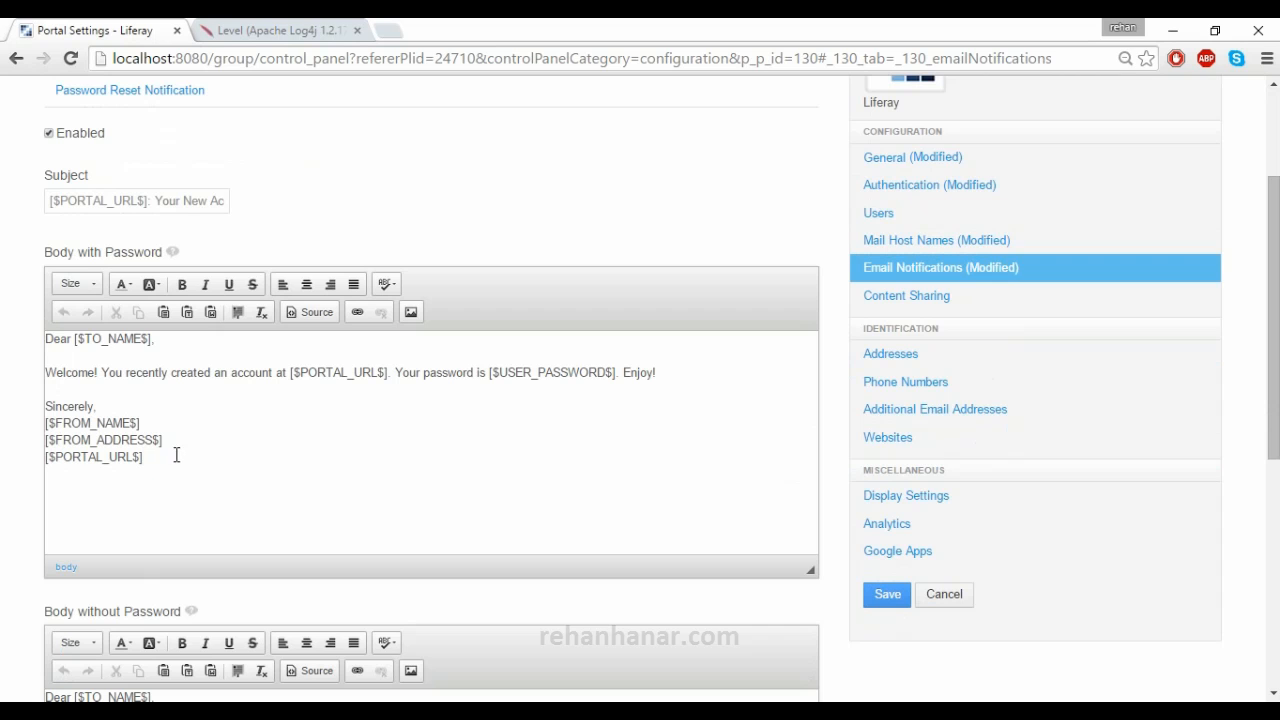
{"action": "left_click_drag", "start_coordinate": [119, 402], "coordinate": [33, 381]}
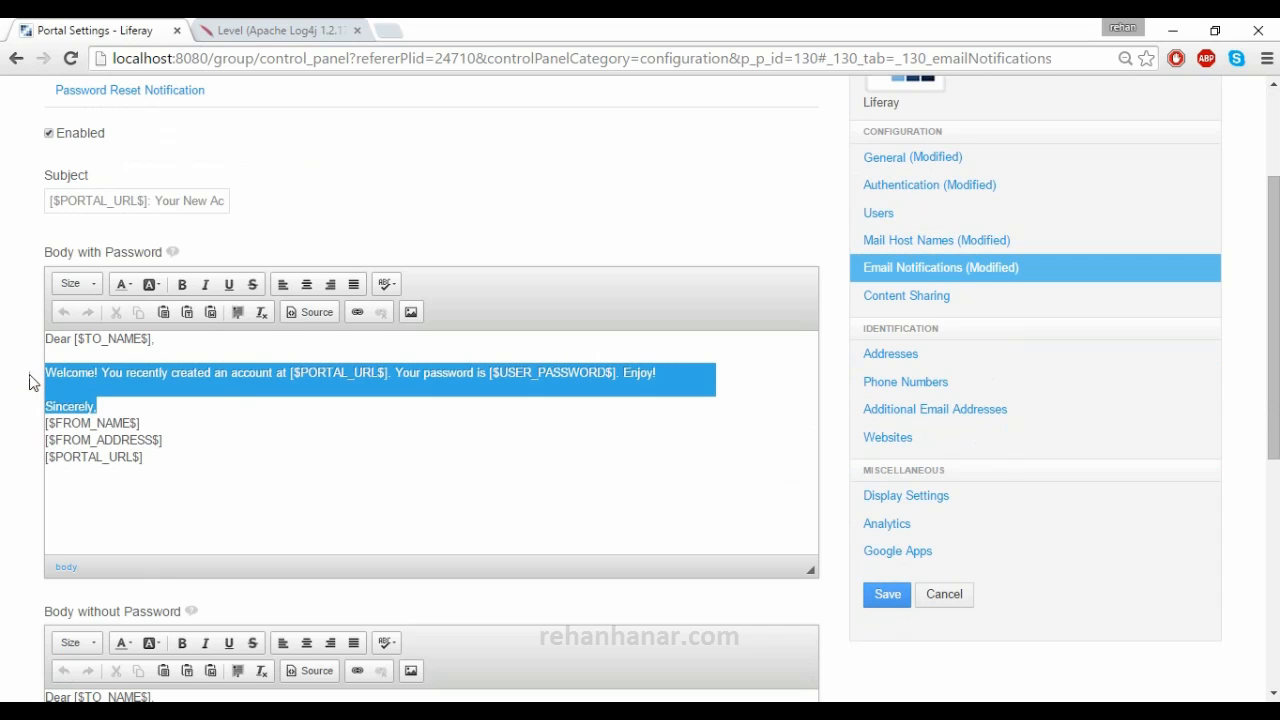
{"action": "left_click", "coordinate": [122, 411]}
{"action": "left_click_drag", "start_coordinate": [143, 422], "coordinate": [37, 428]}
{"action": "left_click_drag", "start_coordinate": [166, 440], "coordinate": [40, 451]}
{"action": "left_click_drag", "start_coordinate": [158, 457], "coordinate": [40, 457]}
{"action": "left_click_drag", "start_coordinate": [140, 423], "coordinate": [46, 429]}
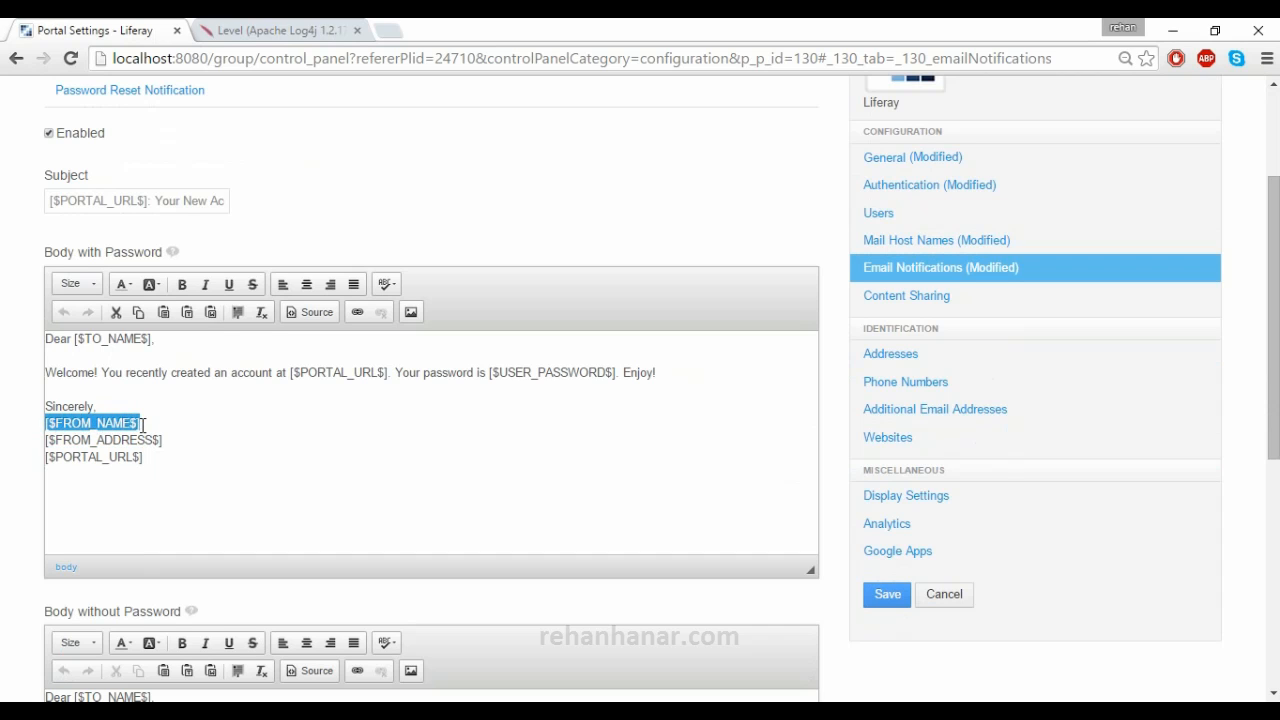
{"action": "left_click", "coordinate": [145, 357]}
{"action": "left_click_drag", "start_coordinate": [156, 339], "coordinate": [75, 340]}
{"action": "left_click", "coordinate": [142, 342]}
{"action": "left_click_drag", "start_coordinate": [143, 341], "coordinate": [85, 341]}
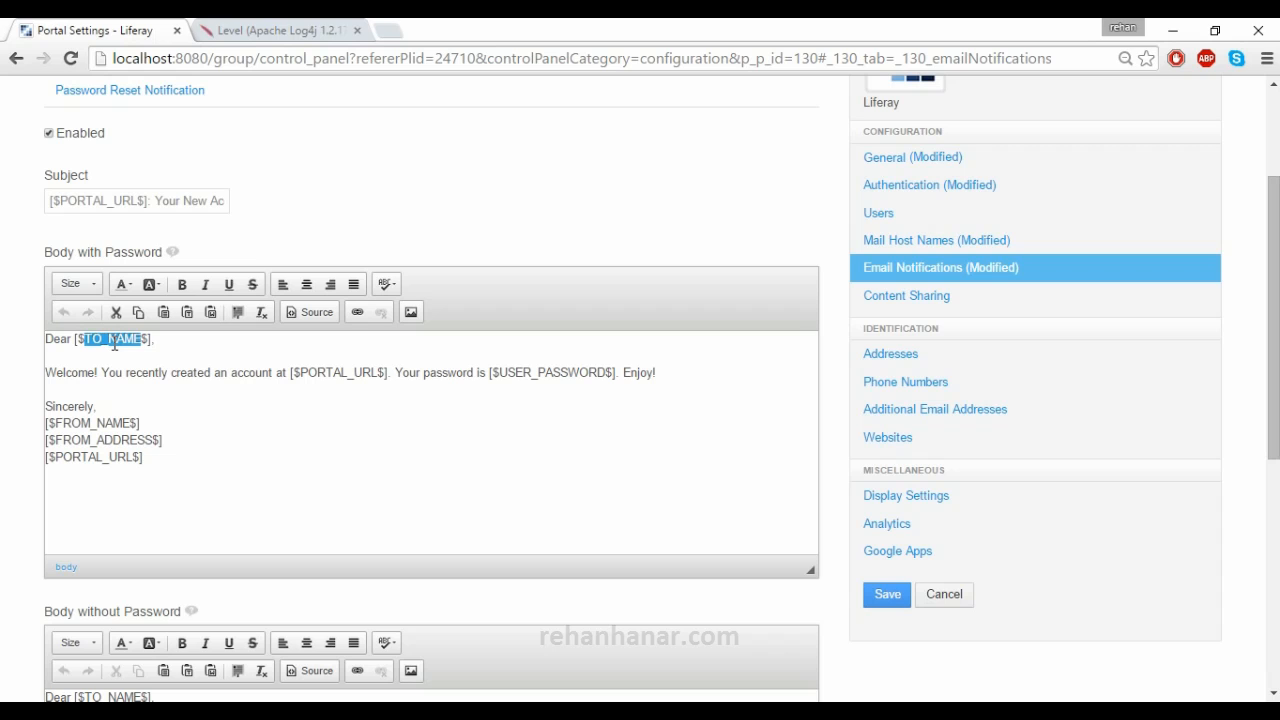
{"action": "left_click_drag", "start_coordinate": [131, 424], "coordinate": [48, 424]}
{"action": "left_click", "coordinate": [134, 446]}
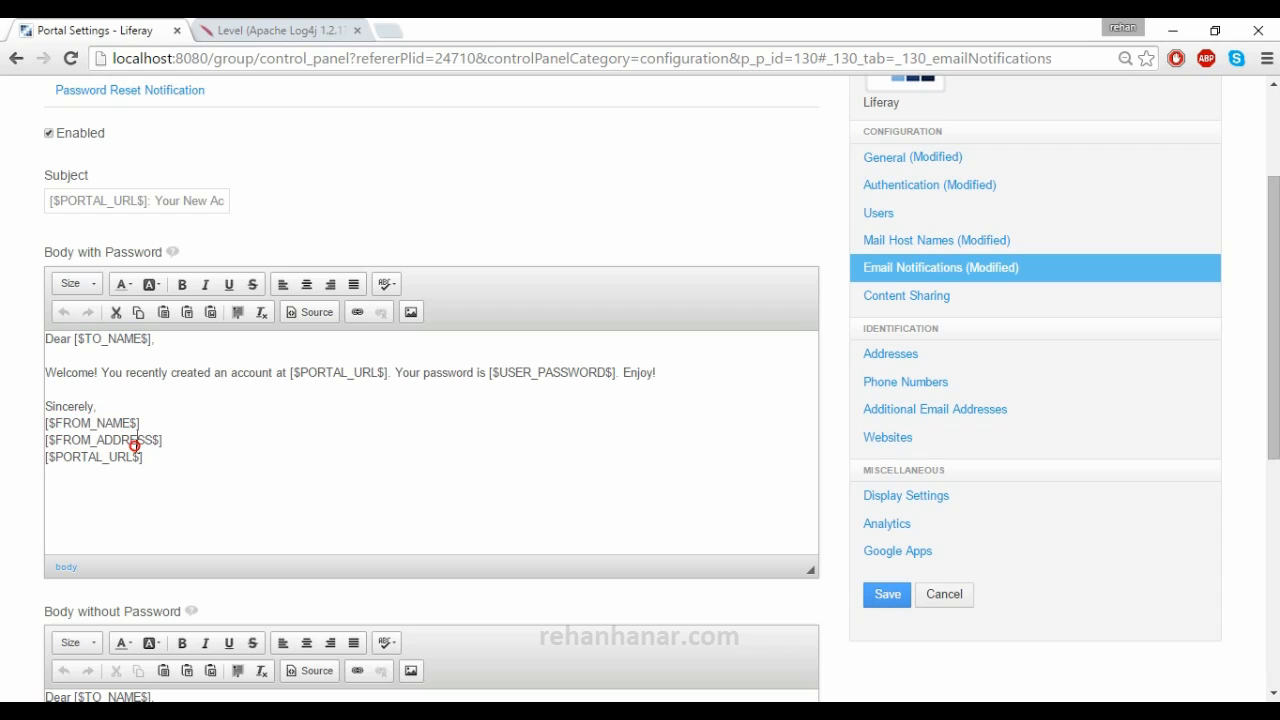
{"action": "left_click_drag", "start_coordinate": [131, 423], "coordinate": [56, 424]}
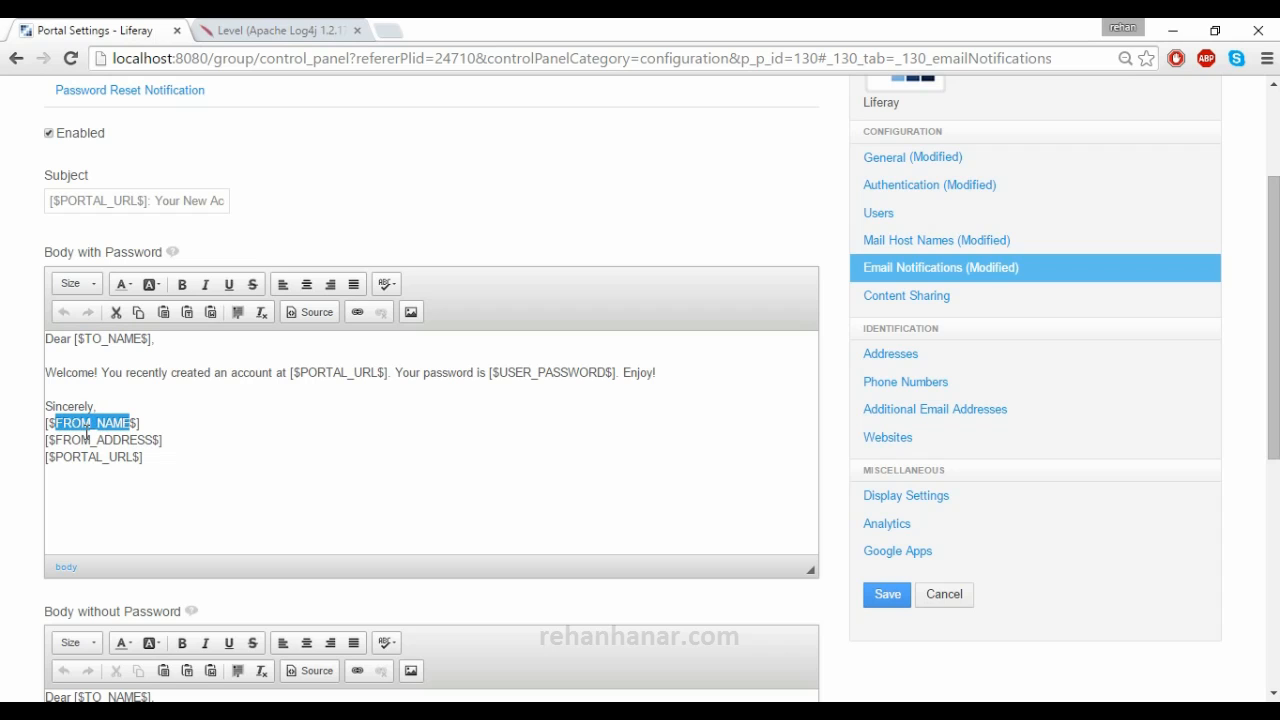
{"action": "left_click_drag", "start_coordinate": [150, 441], "coordinate": [57, 457]}
{"action": "scroll", "coordinate": [110, 460], "scroll_direction": "up", "scroll_amount": 2}
{"action": "scroll", "coordinate": [110, 460], "scroll_direction": "down", "scroll_amount": 2}
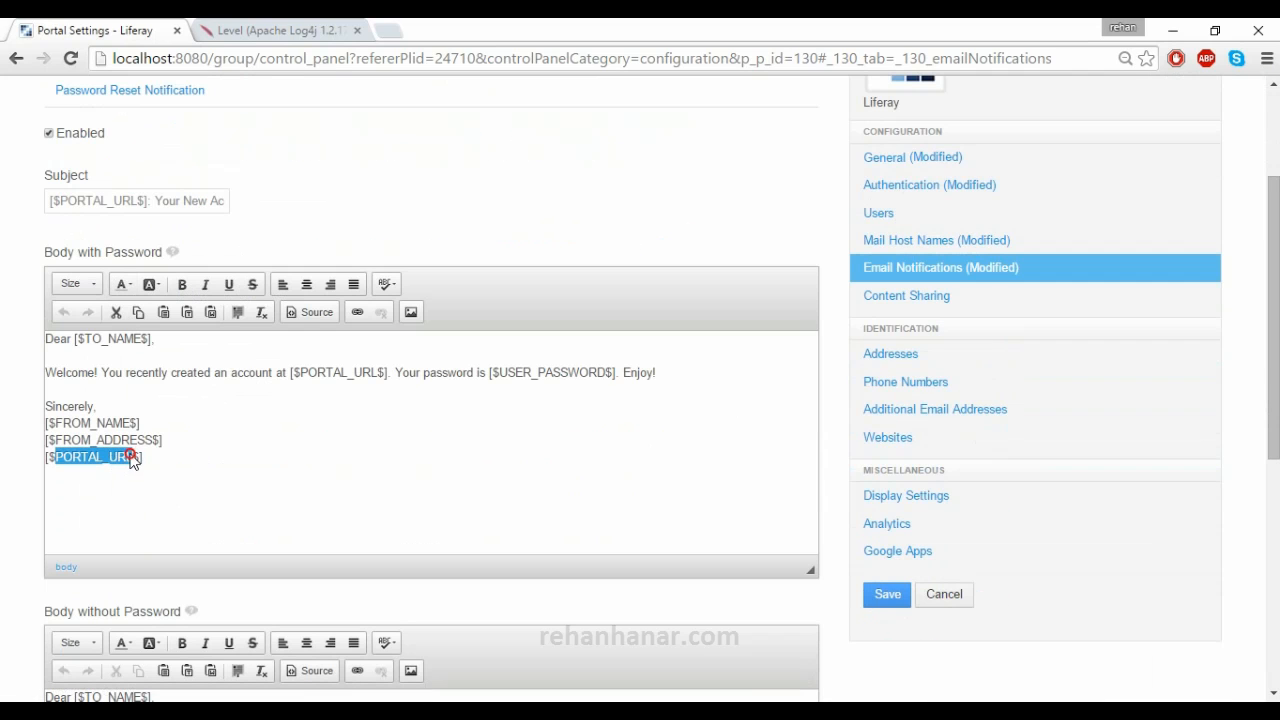
{"action": "left_click", "coordinate": [171, 457]}
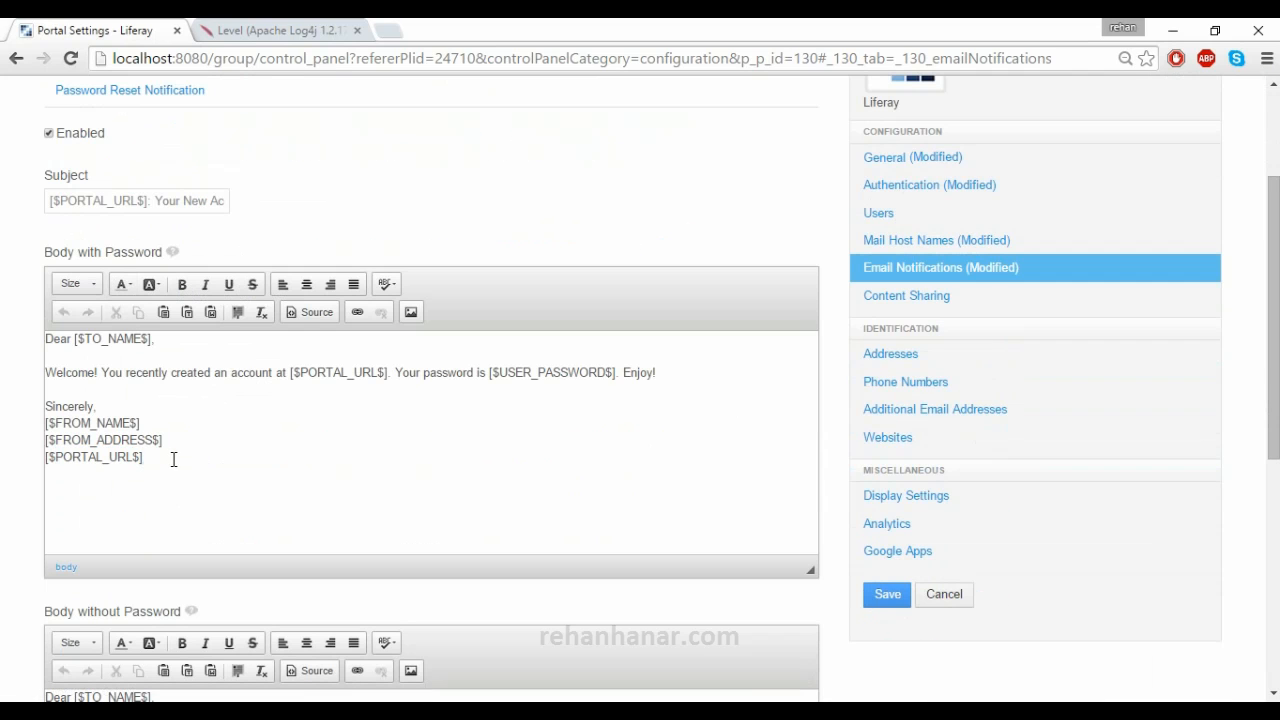
{"action": "mouse_move", "coordinate": [156, 340]}
{"action": "left_mouse_down"}
{"action": "mouse_move", "coordinate": [78, 341]}
{"action": "mouse_move", "coordinate": [148, 343]}
{"action": "left_mouse_up"}
{"action": "left_click", "coordinate": [78, 341]}
{"action": "scroll", "coordinate": [174, 460], "scroll_direction": "down", "scroll_amount": 2}
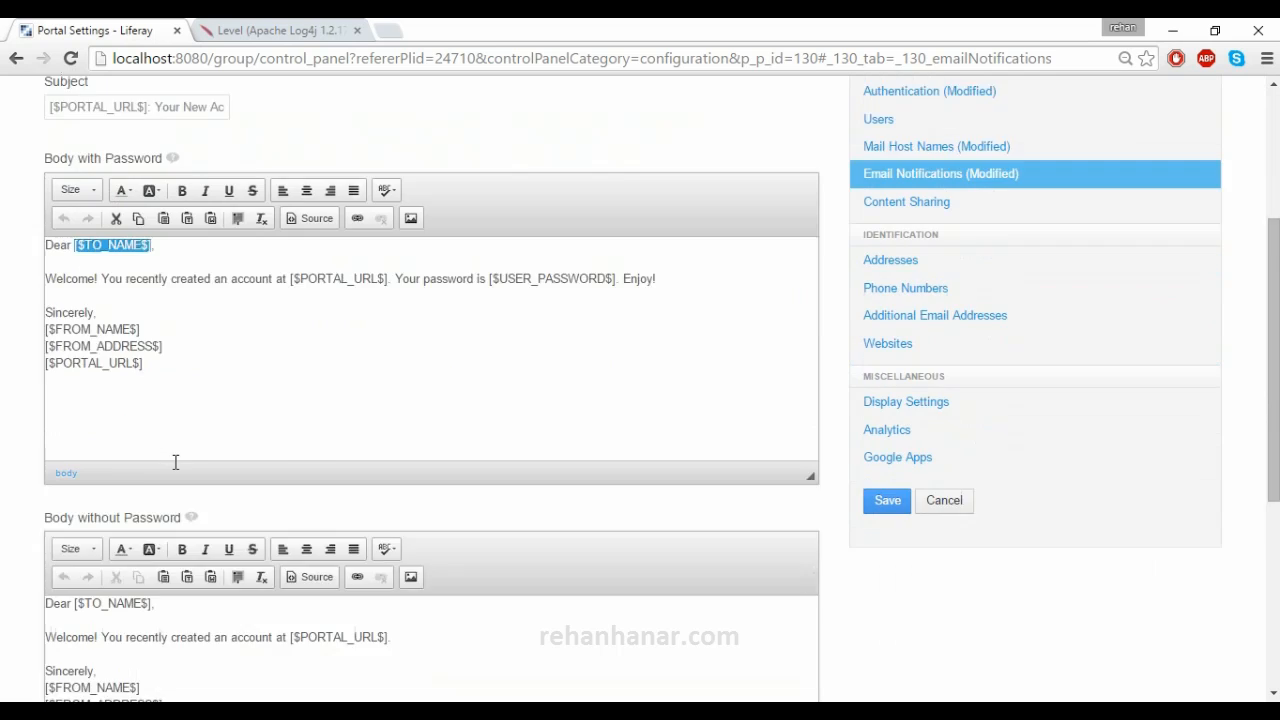
- Insert a blank line after the 'Enjoy!' sentence in the account-created email body
{"action": "scroll", "coordinate": [142, 357], "scroll_direction": "up", "scroll_amount": 1}
{"action": "left_click", "coordinate": [120, 290]}
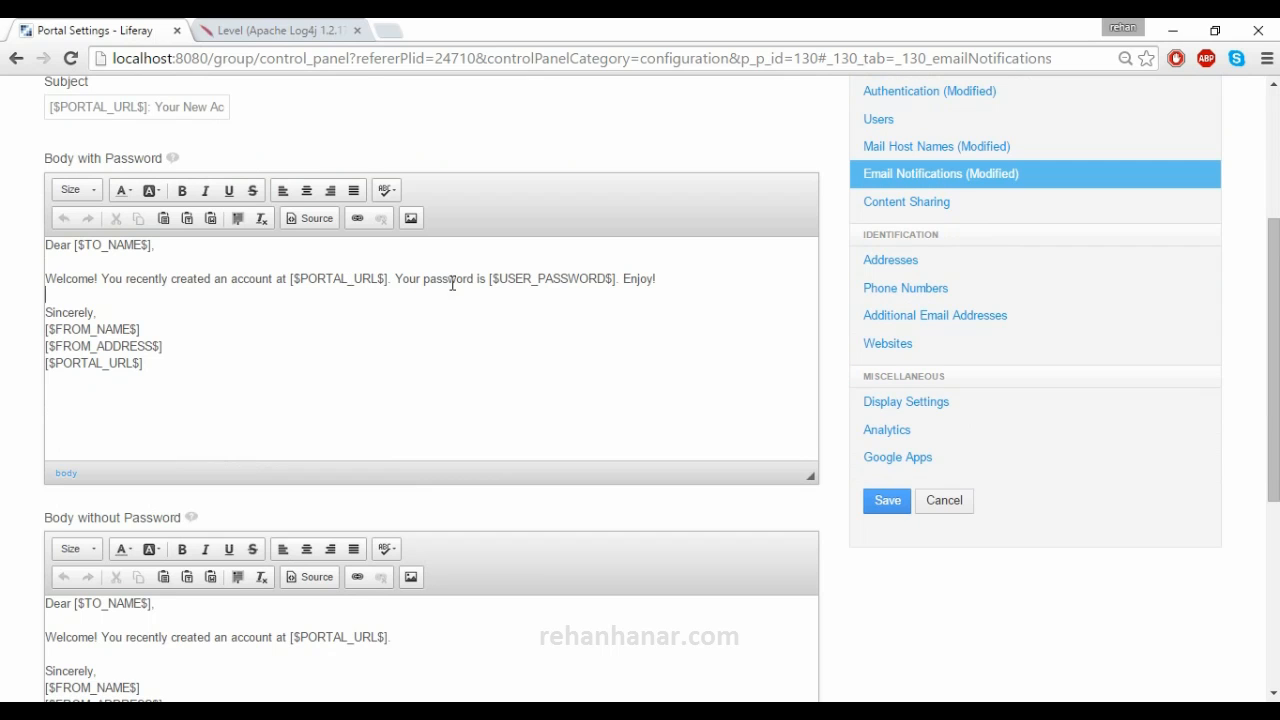
{"action": "left_click", "coordinate": [667, 280]}
{"action": "key", "text": "Return"}
{"action": "key", "text": "Return"}
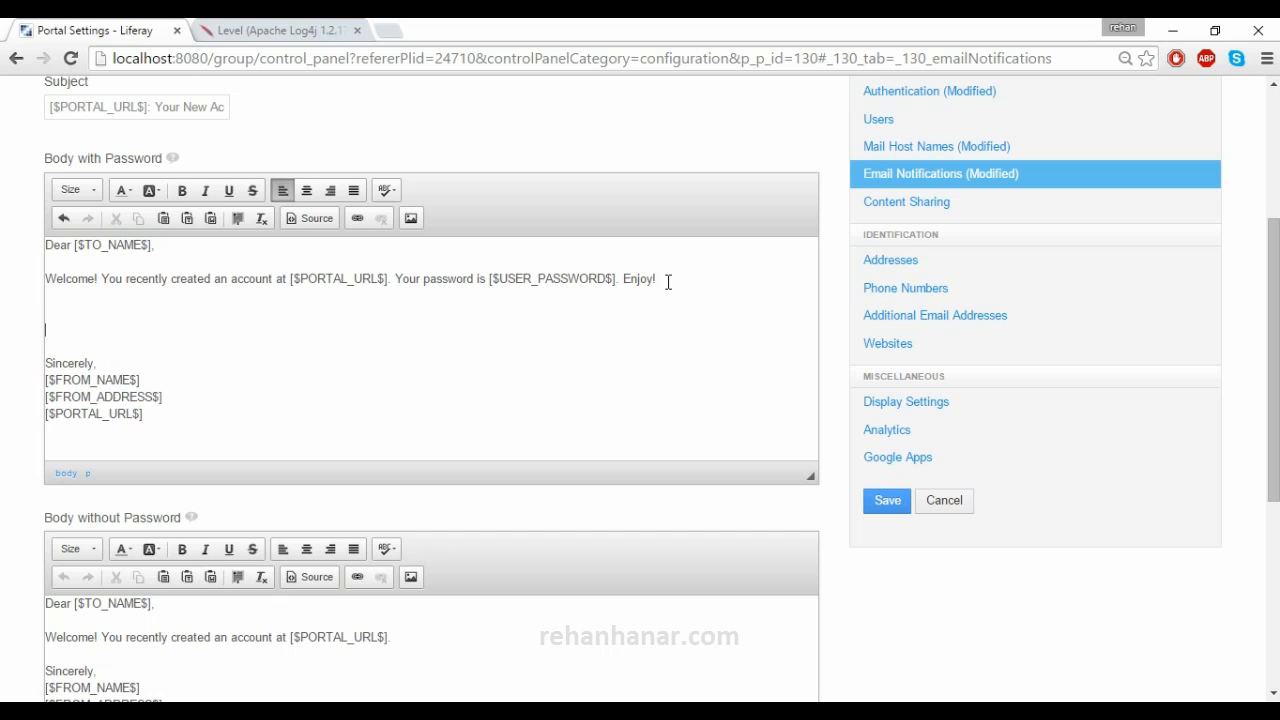
- Look over the Body without Password email and the Definition of Terms table
{"action": "scroll", "coordinate": [457, 371], "scroll_direction": "down", "scroll_amount": 2}
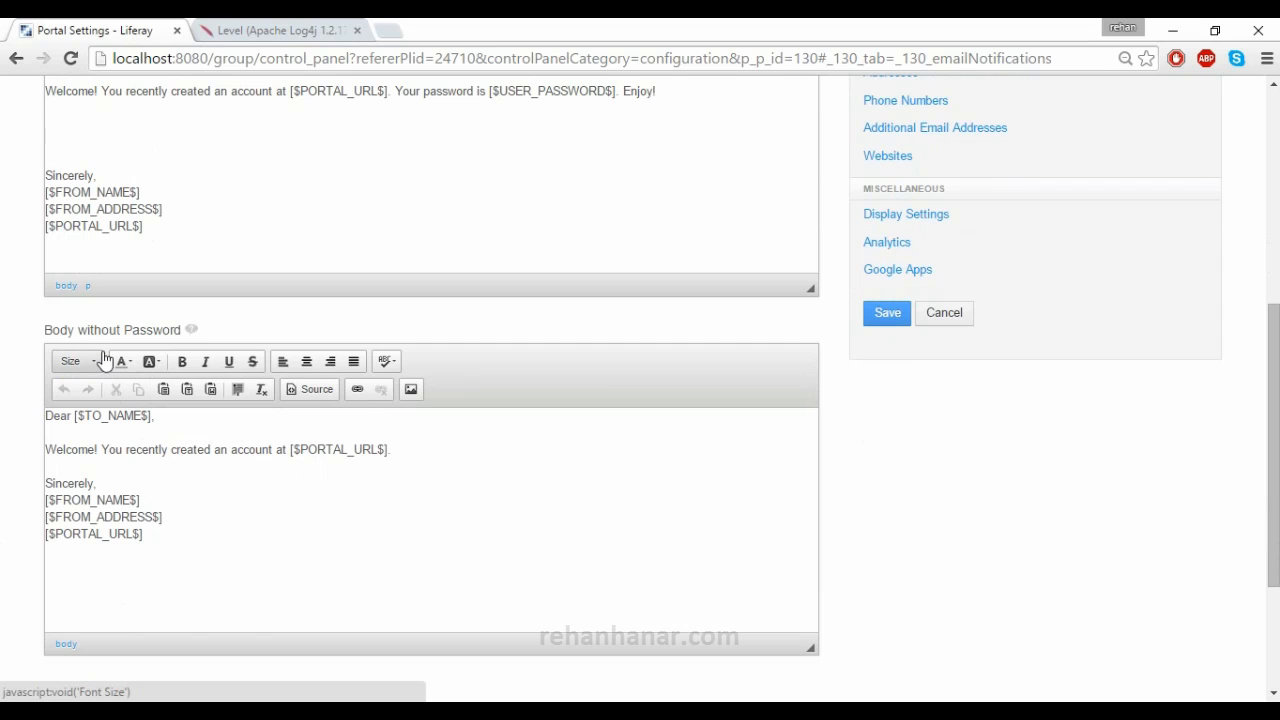
{"action": "left_click", "coordinate": [199, 484]}
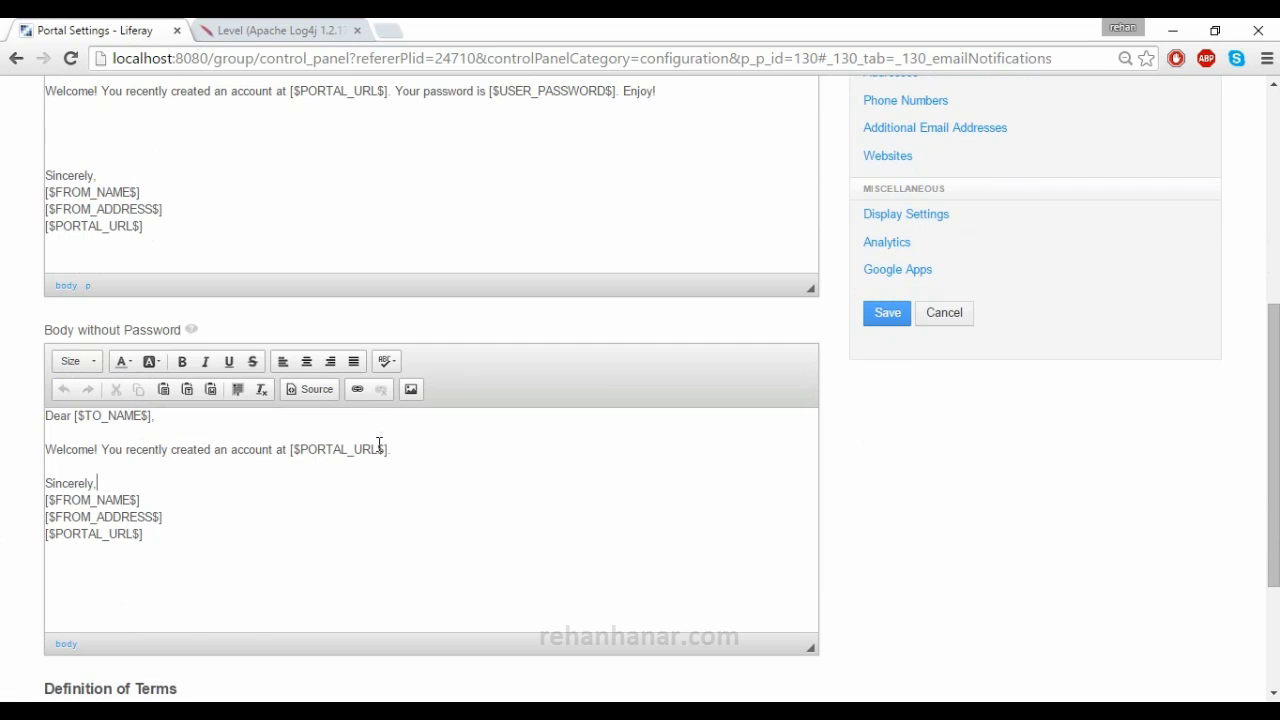
{"action": "left_click_drag", "start_coordinate": [371, 451], "coordinate": [3, 455]}
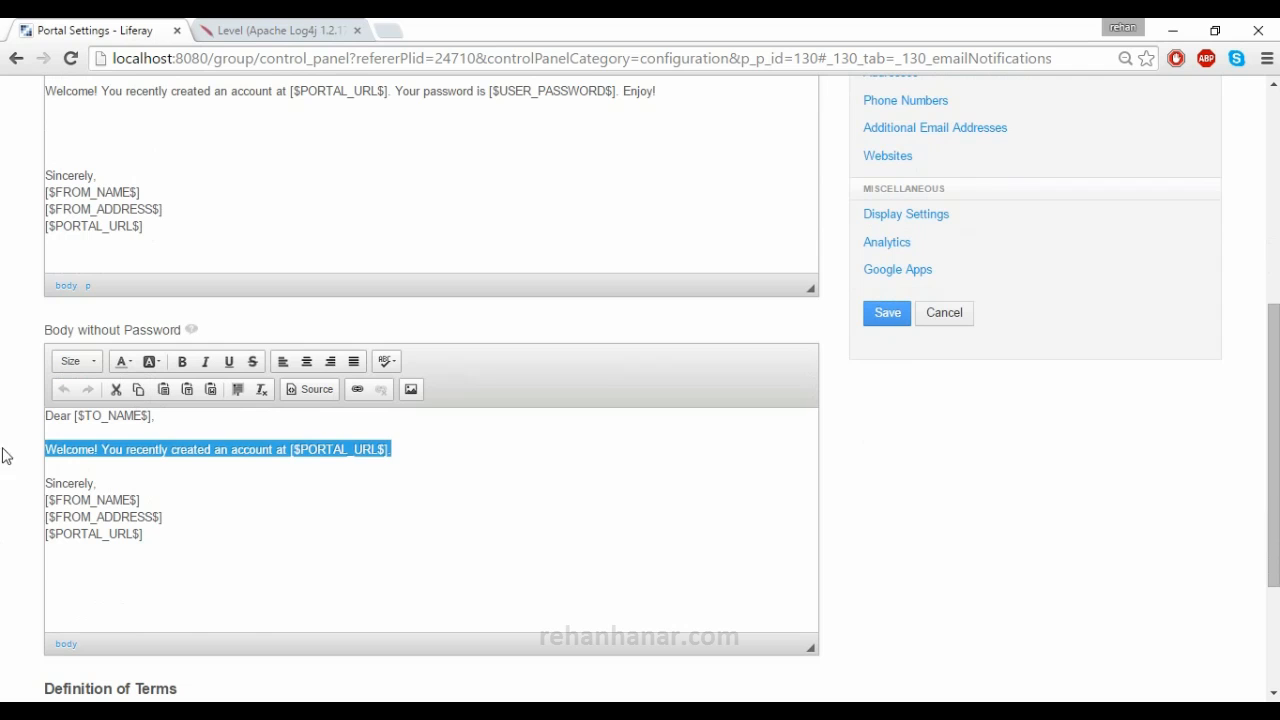
{"action": "left_click", "coordinate": [157, 486]}
{"action": "scroll", "coordinate": [166, 500], "scroll_direction": "down", "scroll_amount": 2}
{"action": "left_click_drag", "start_coordinate": [400, 618], "coordinate": [35, 487]}
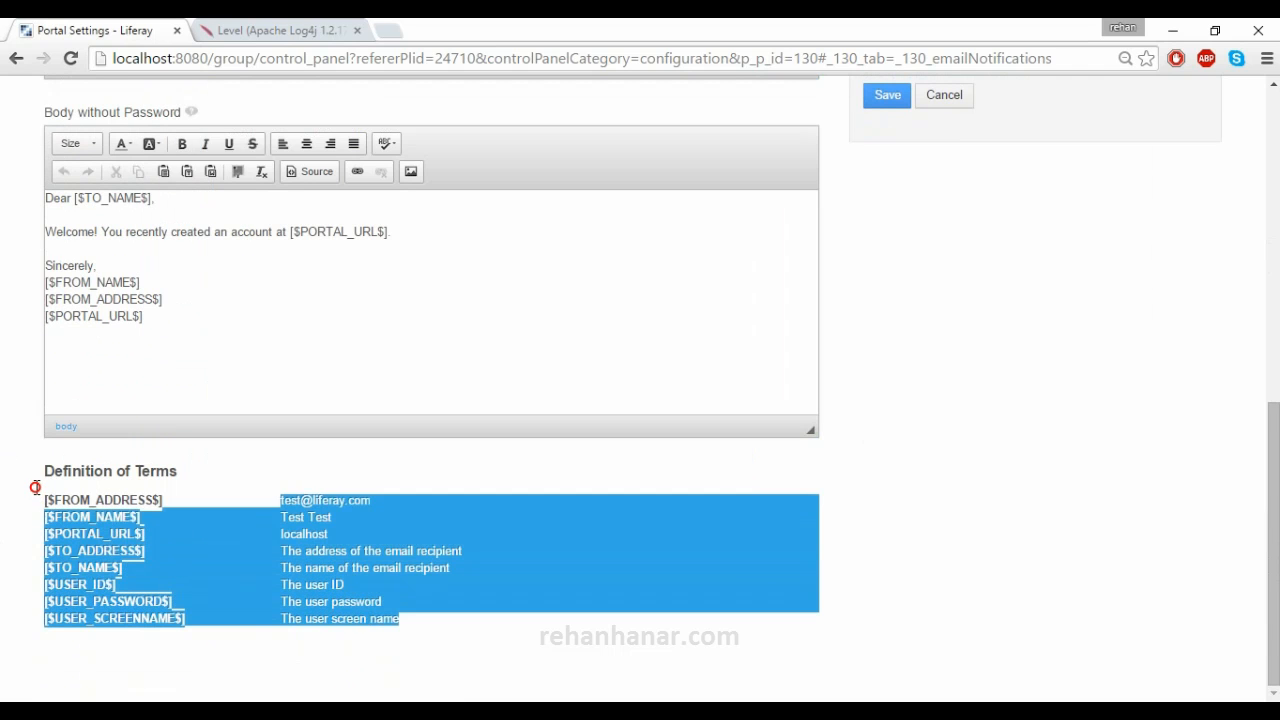
{"action": "left_click", "coordinate": [23, 540]}
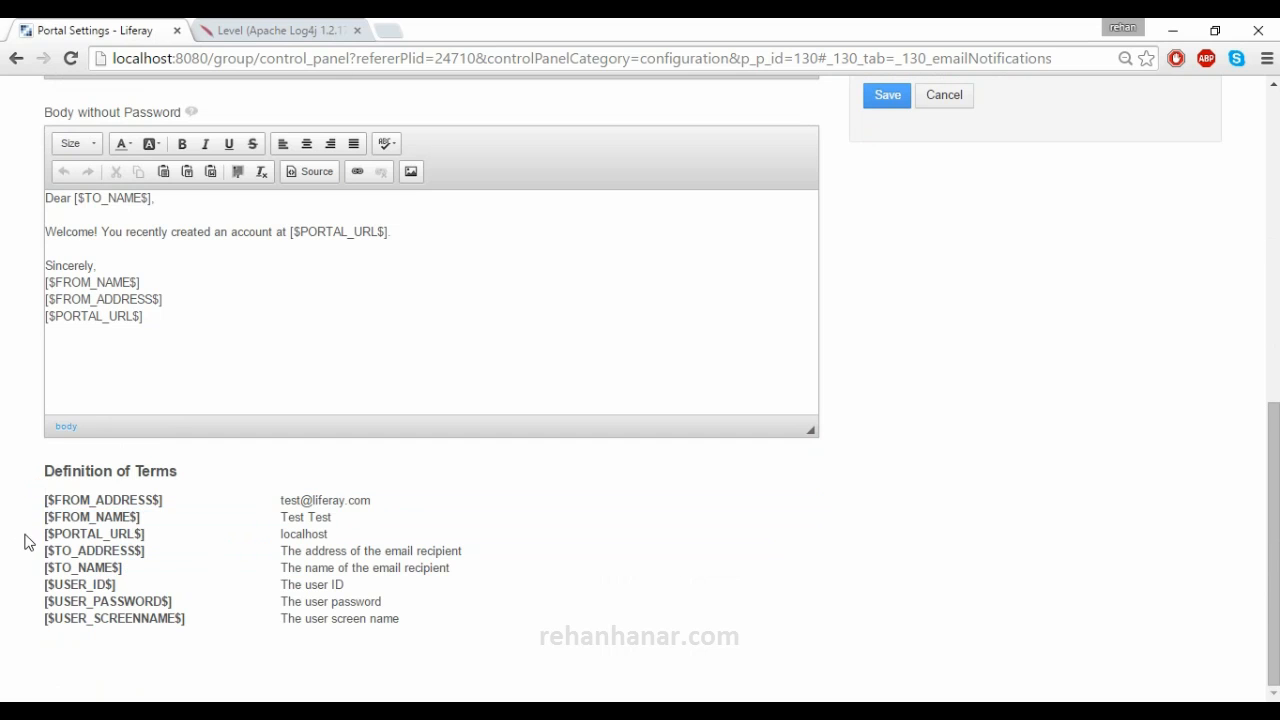
{"action": "left_click_drag", "start_coordinate": [43, 494], "coordinate": [497, 654]}
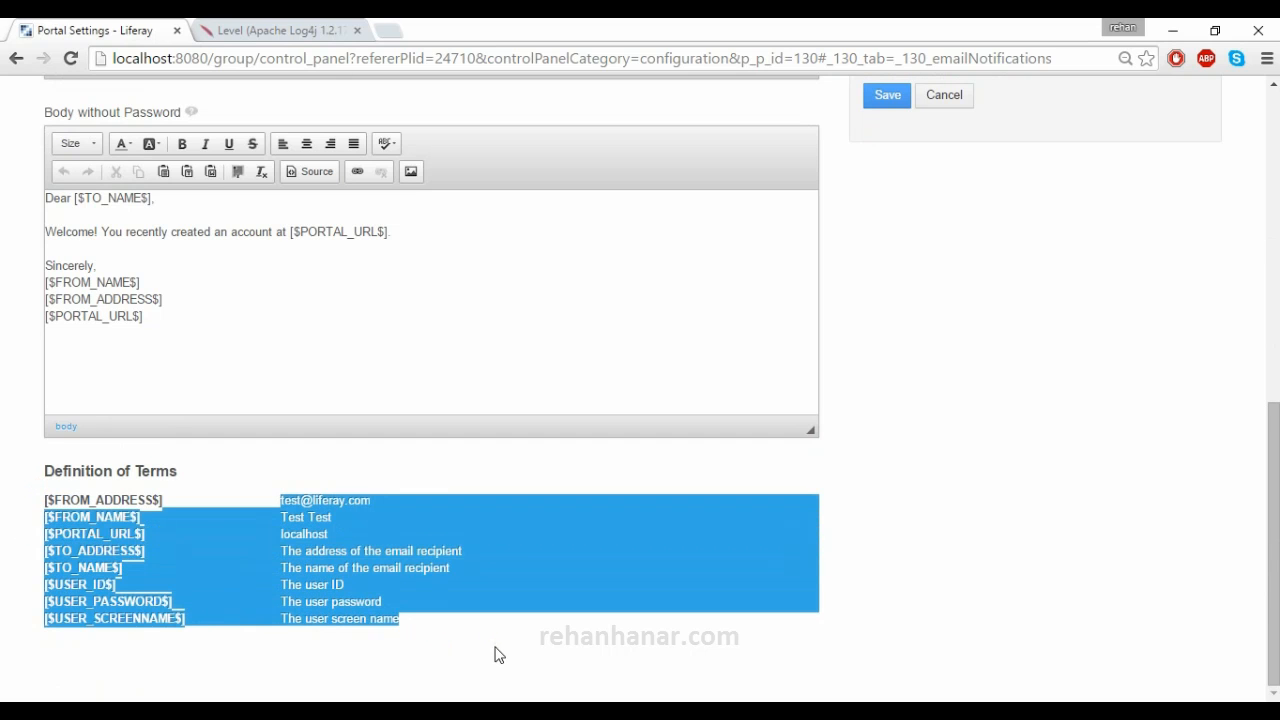
{"action": "left_click", "coordinate": [497, 654]}
{"action": "scroll", "coordinate": [497, 654], "scroll_direction": "up", "scroll_amount": 3}
{"action": "scroll", "coordinate": [497, 654], "scroll_direction": "up", "scroll_amount": 5}
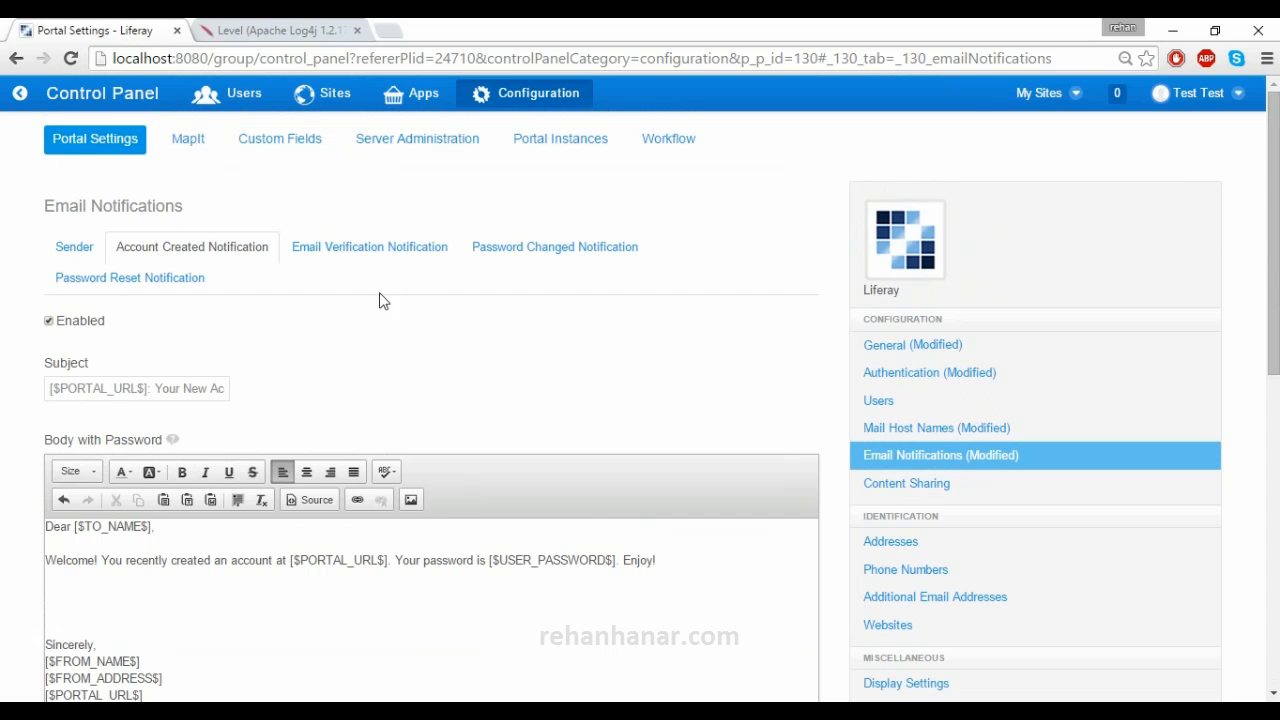
{"action": "left_click", "coordinate": [346, 257]}
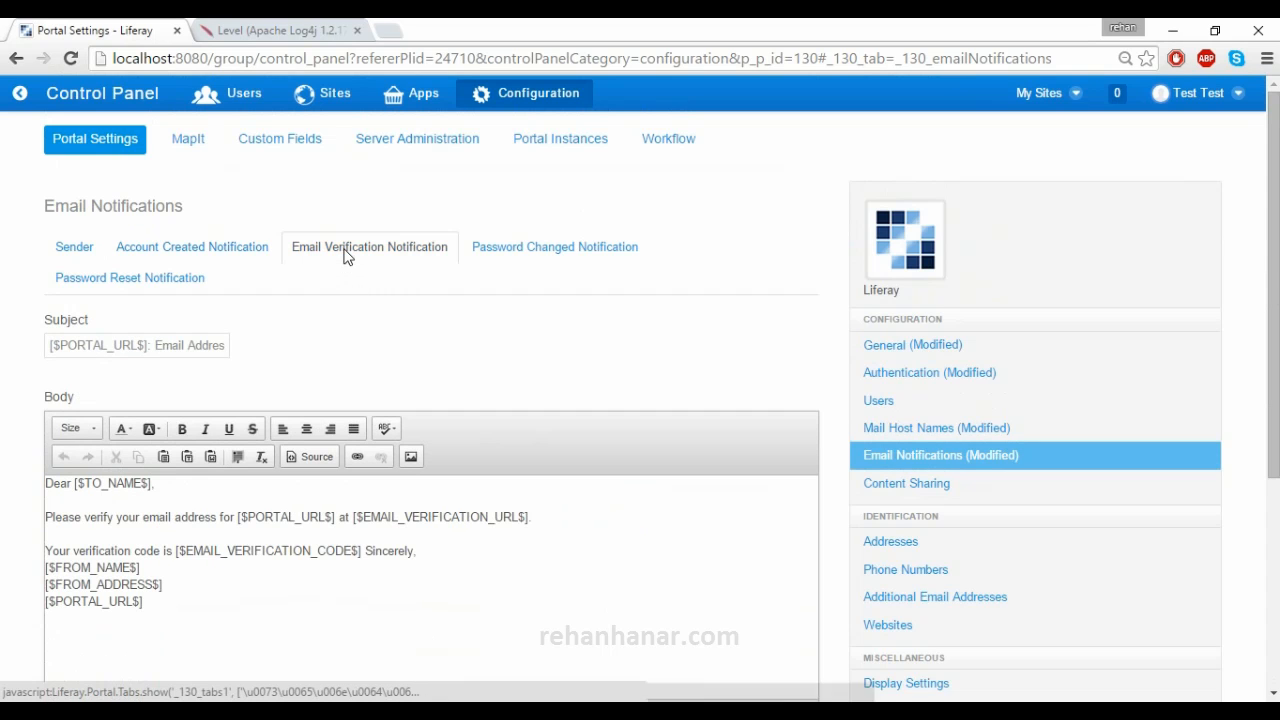
{"action": "scroll", "coordinate": [317, 357], "scroll_direction": "down", "scroll_amount": 2}
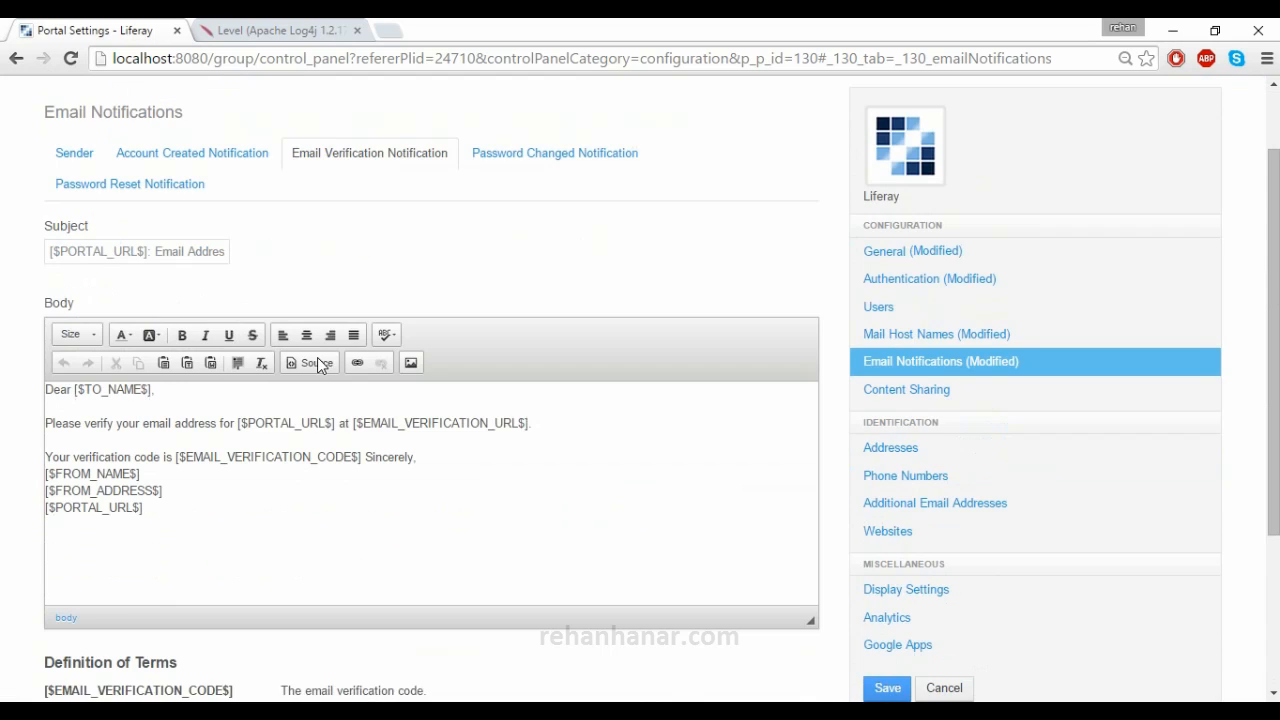
{"action": "scroll", "coordinate": [317, 357], "scroll_direction": "down", "scroll_amount": 2}
{"action": "scroll", "coordinate": [317, 355], "scroll_direction": "up", "scroll_amount": 3}
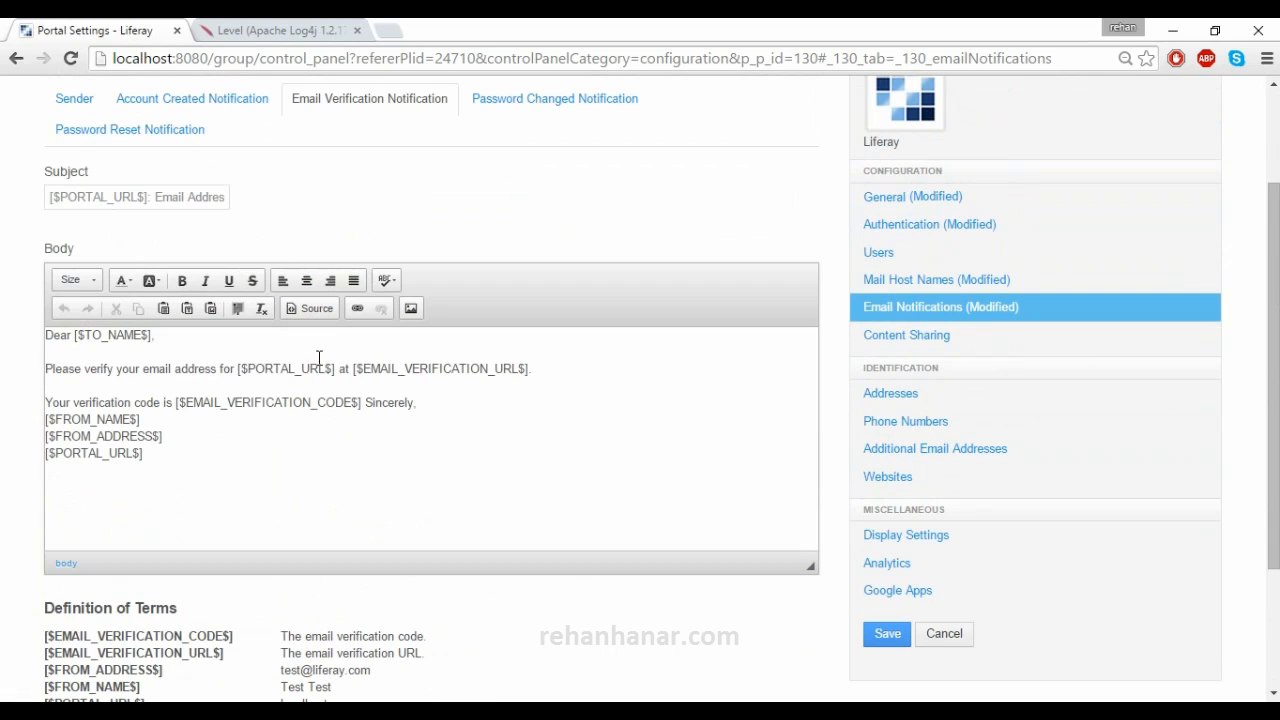
{"action": "left_click_drag", "start_coordinate": [177, 460], "coordinate": [10, 322]}
{"action": "left_click", "coordinate": [278, 467]}
{"action": "left_click_drag", "start_coordinate": [177, 449], "coordinate": [38, 338]}
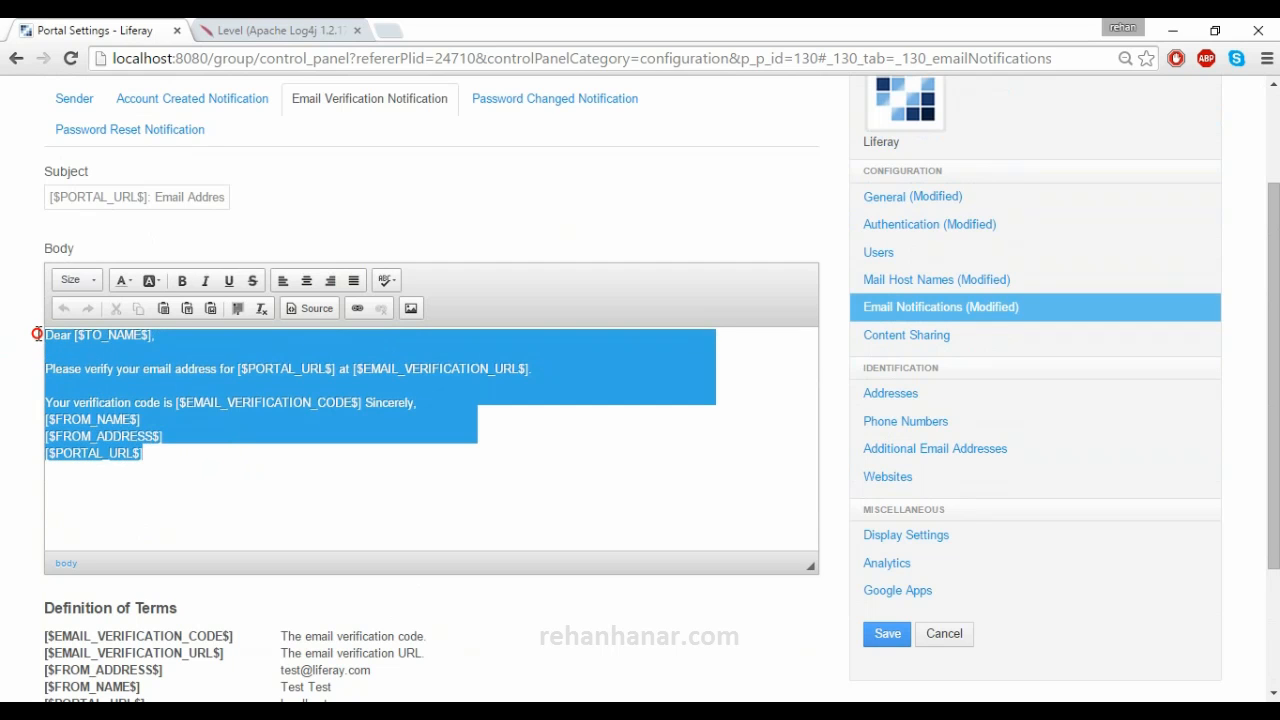
{"action": "left_click", "coordinate": [244, 482]}
{"action": "left_click_drag", "start_coordinate": [241, 462], "coordinate": [20, 331]}
{"action": "left_click_drag", "start_coordinate": [249, 466], "coordinate": [8, 332]}
- Open the Password Changed Notification template and select its email body to review it
{"action": "left_click", "coordinate": [501, 118]}
{"action": "left_click", "coordinate": [279, 471]}
{"action": "left_click_drag", "start_coordinate": [279, 471], "coordinate": [77, 346]}
{"action": "left_click_drag", "start_coordinate": [170, 488], "coordinate": [21, 333]}
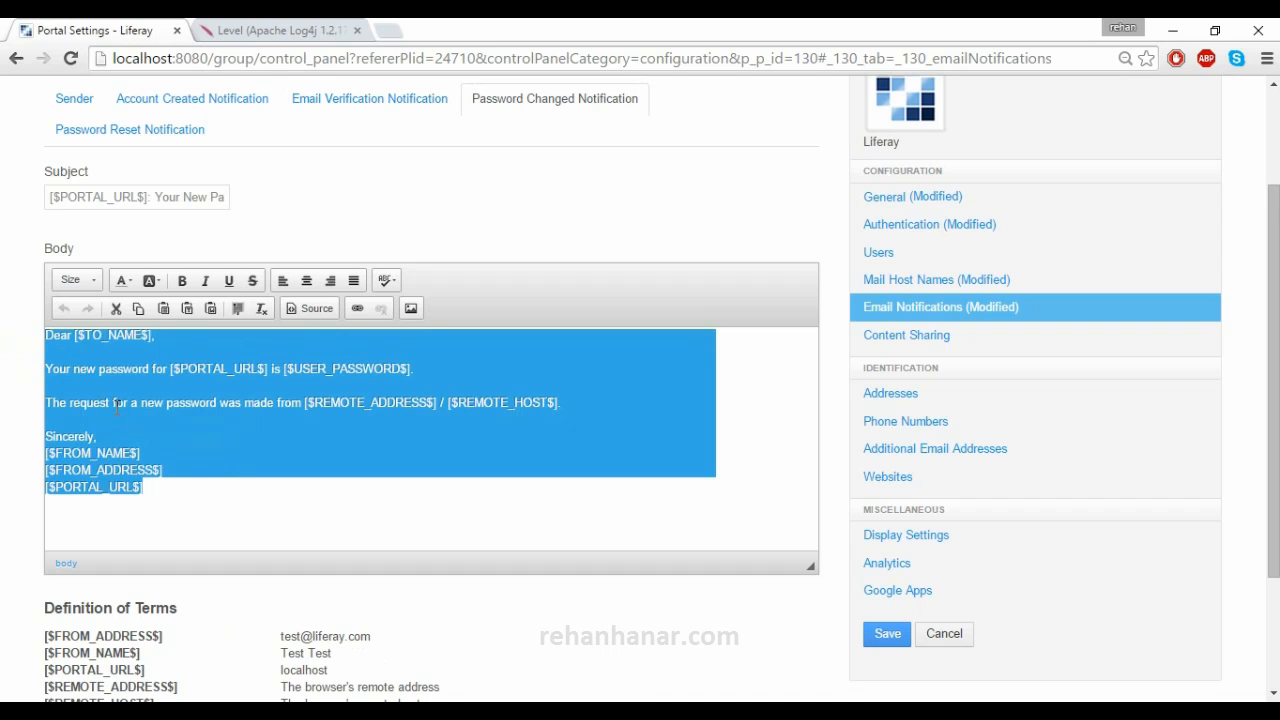
{"action": "left_click", "coordinate": [206, 514]}
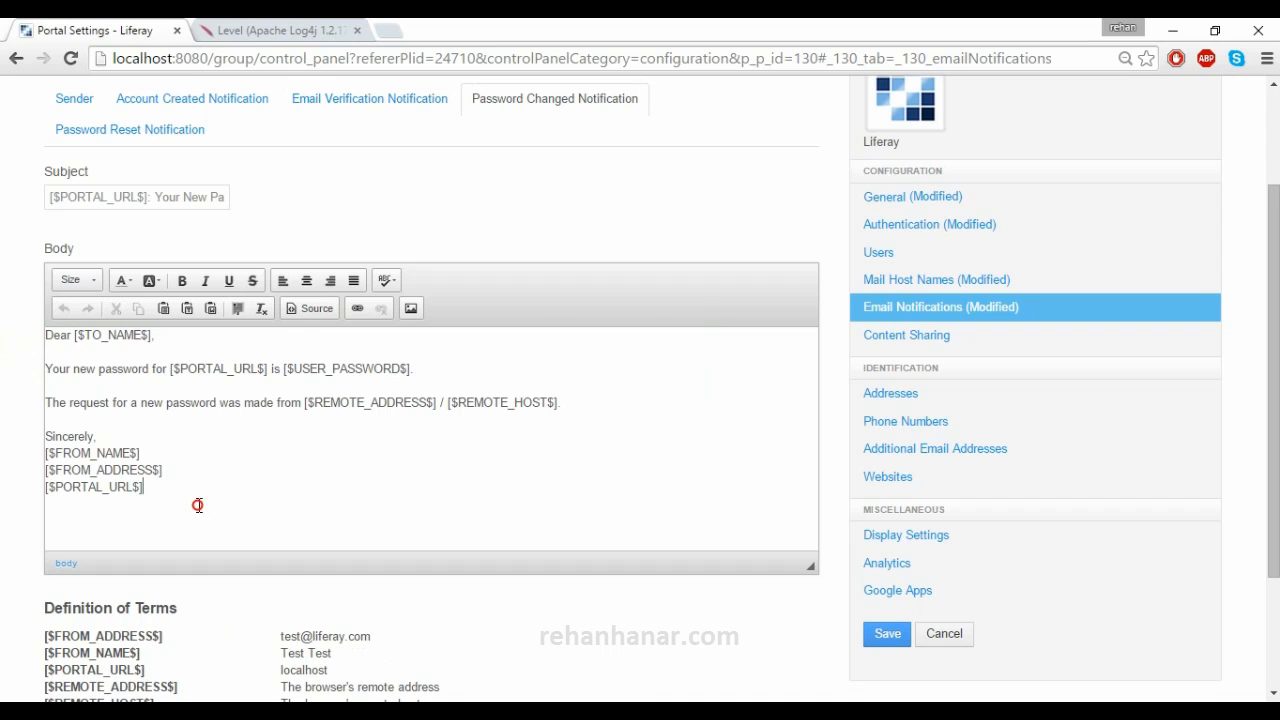
{"action": "left_click_drag", "start_coordinate": [234, 506], "coordinate": [50, 284]}
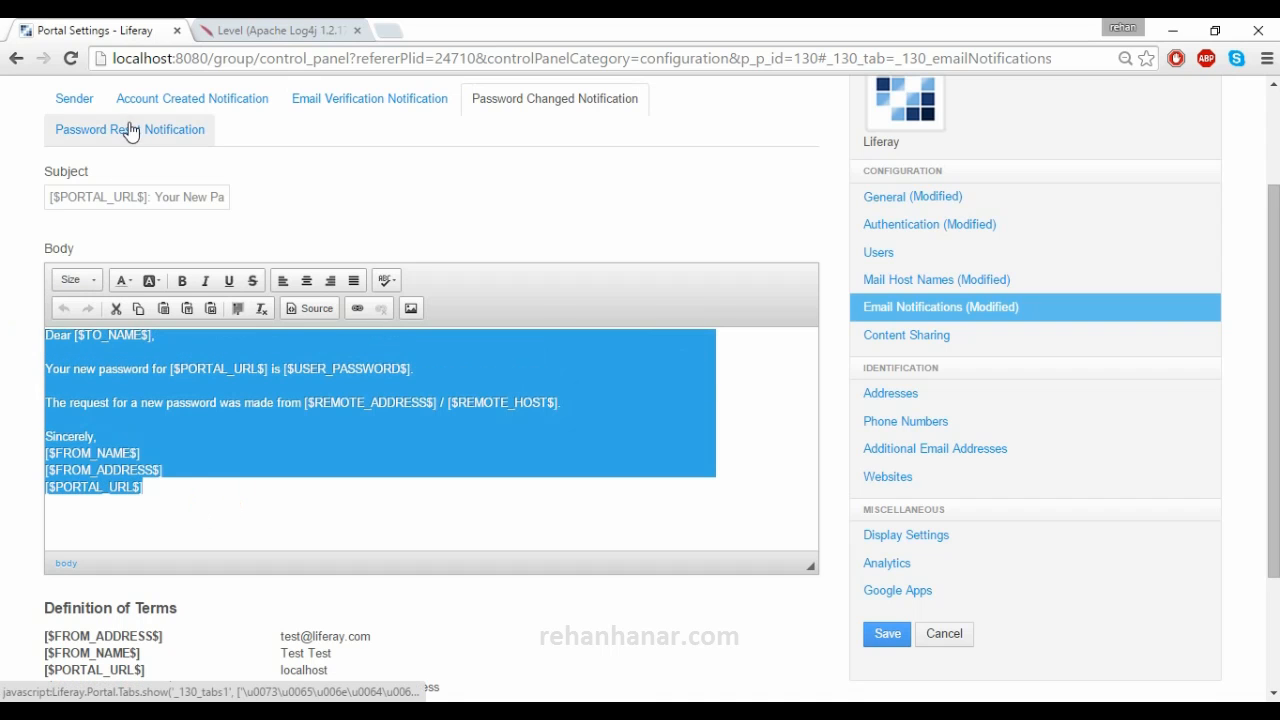
- Review the Password Reset Notification email body with its [$PASSWORD_RESET_URL$] link
{"action": "left_click", "coordinate": [130, 130]}
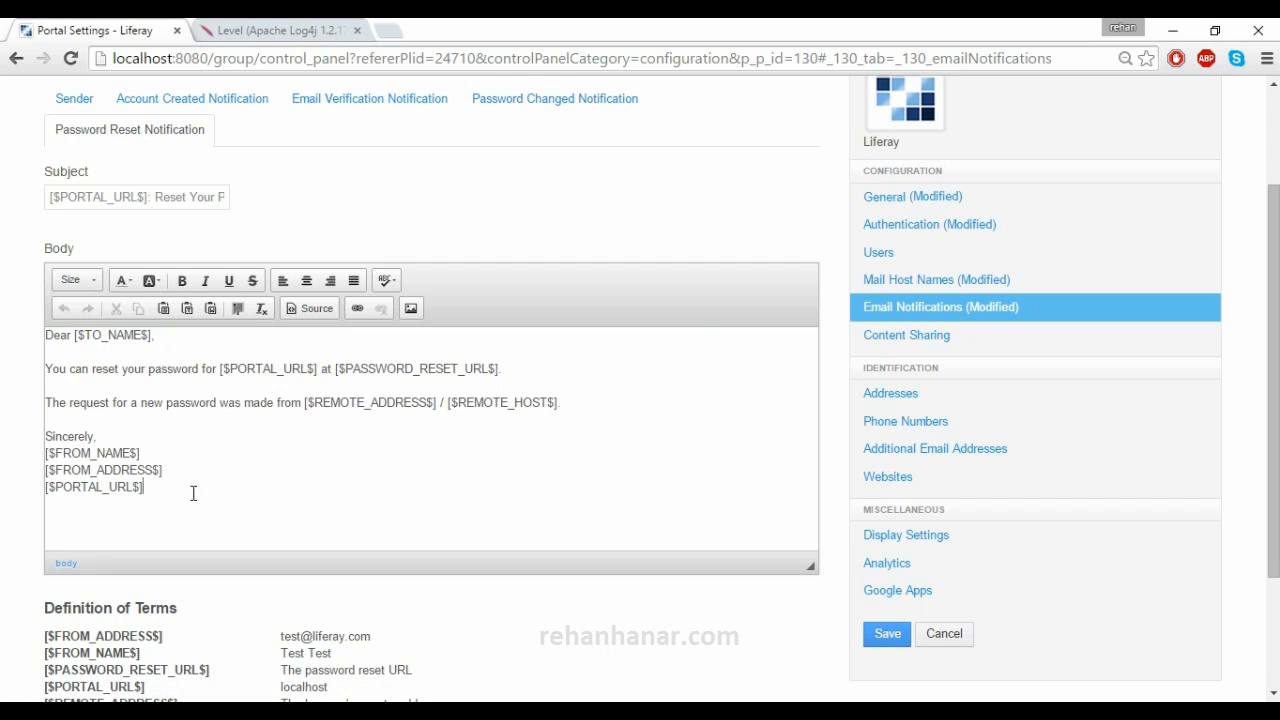
{"action": "mouse_move", "coordinate": [251, 509]}
{"action": "left_mouse_down"}
{"action": "mouse_move", "coordinate": [63, 429]}
{"action": "mouse_move", "coordinate": [33, 334]}
{"action": "mouse_move", "coordinate": [49, 330]}
{"action": "left_mouse_up"}
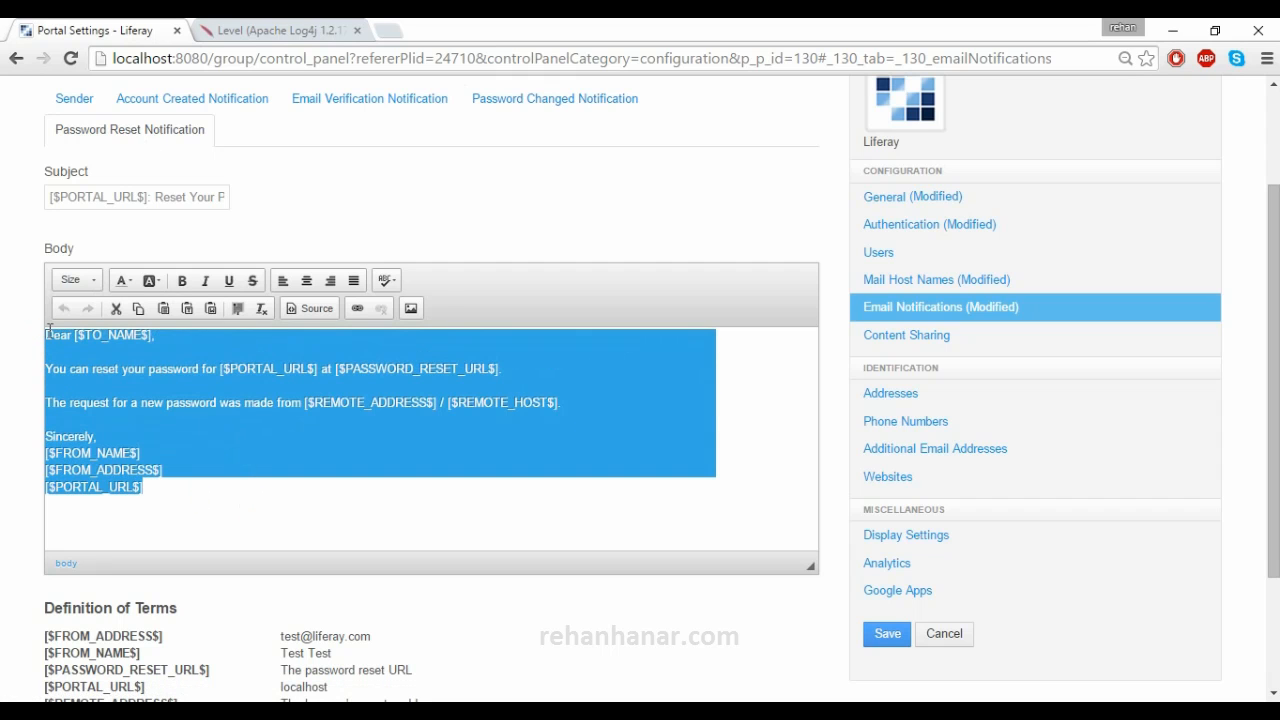
{"action": "left_click", "coordinate": [189, 505]}
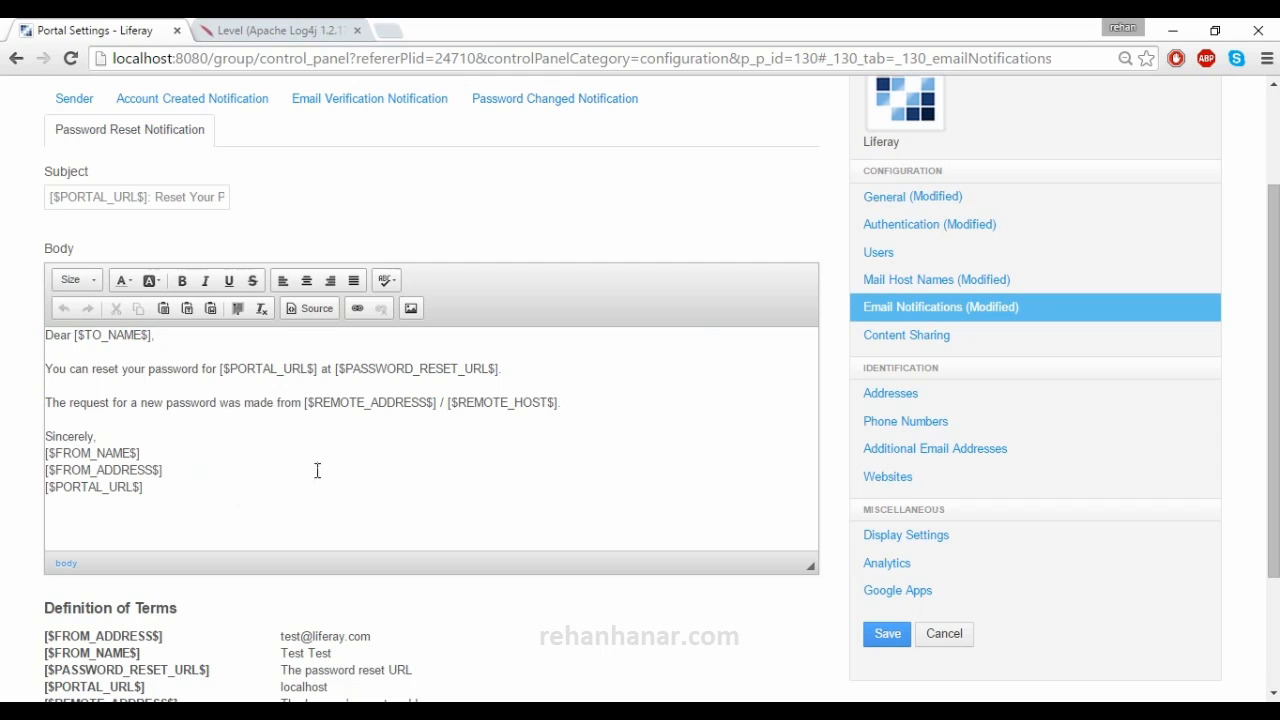
{"action": "left_click_drag", "start_coordinate": [167, 492], "coordinate": [25, 335]}
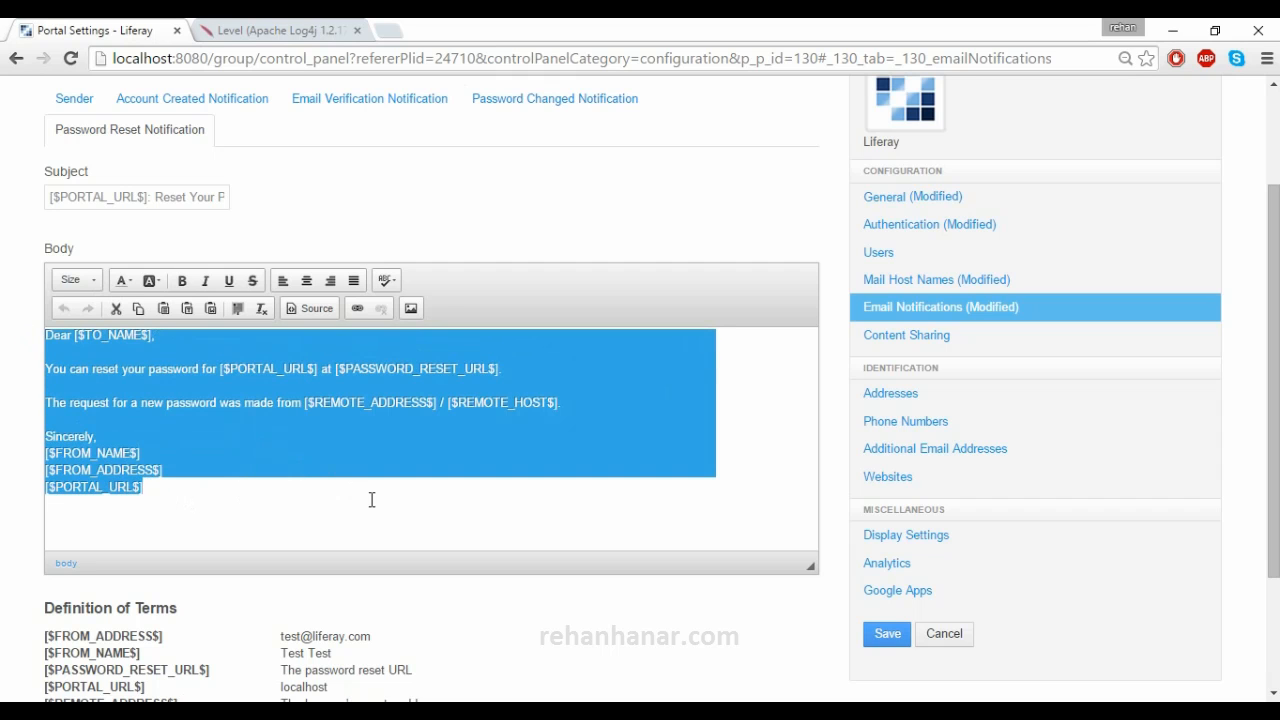
{"action": "left_click", "coordinate": [372, 500]}
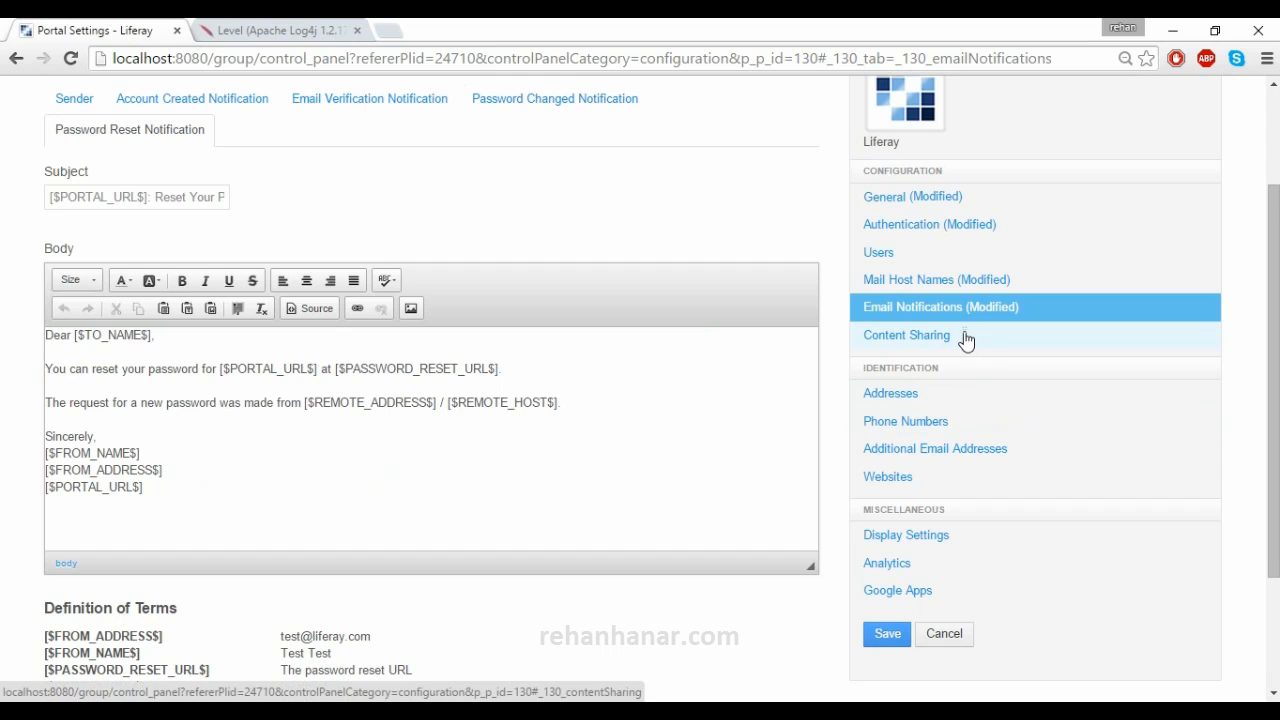
{"action": "left_click", "coordinate": [965, 341]}
- Check the subsite parent-content choices in Content Sharing, keeping Enabled by Default
{"action": "scroll", "coordinate": [806, 337], "scroll_direction": "up", "scroll_amount": 2}
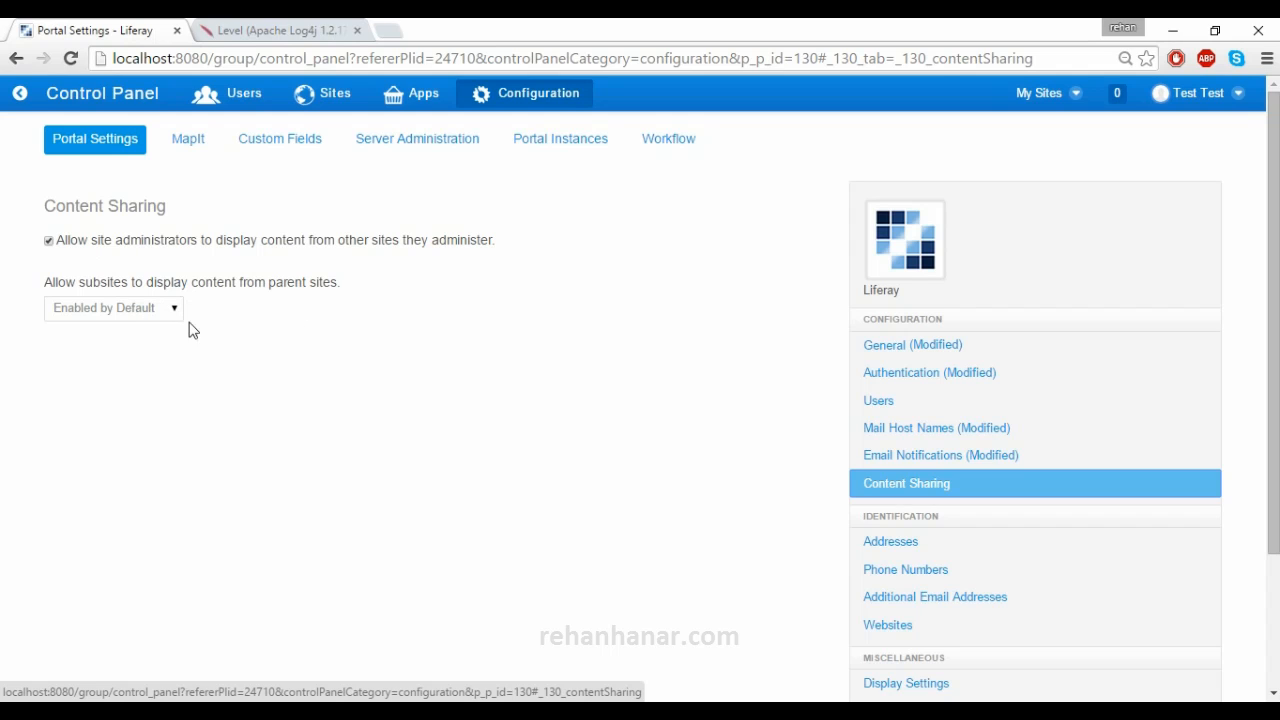
{"action": "left_click", "coordinate": [148, 322]}
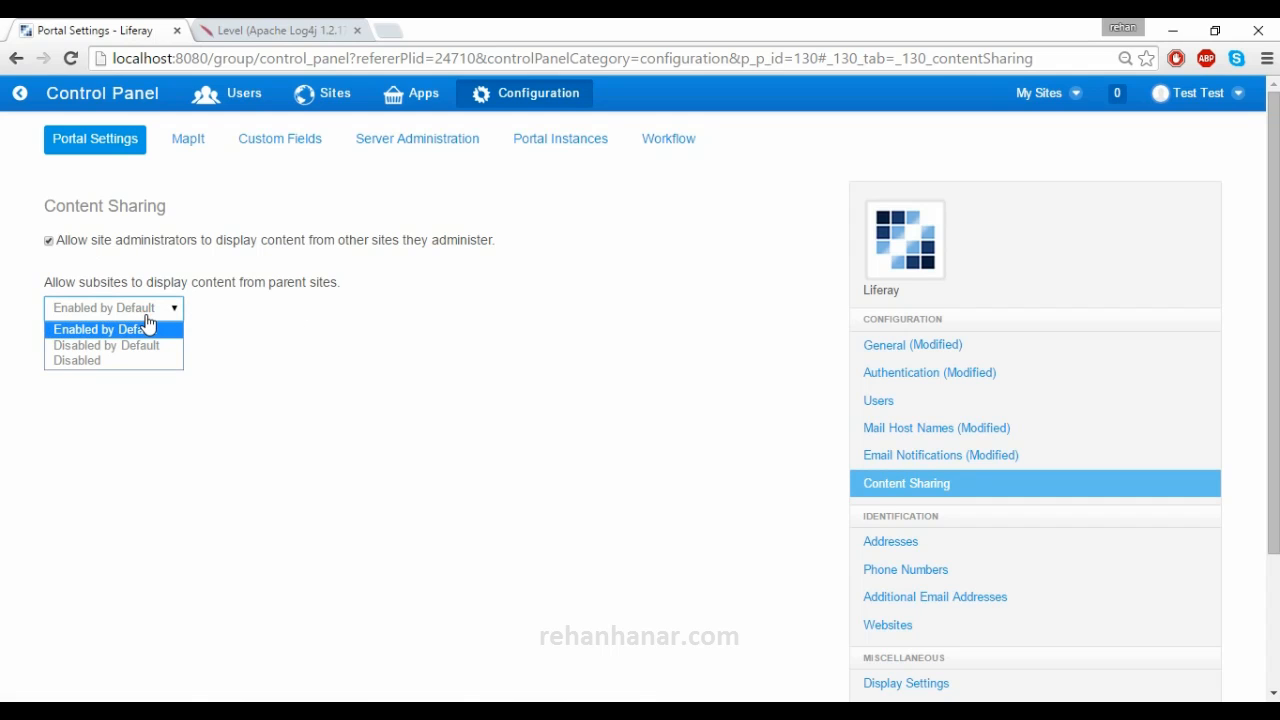
{"action": "left_click", "coordinate": [246, 319]}
{"action": "left_click", "coordinate": [168, 318]}
{"action": "left_click", "coordinate": [197, 314]}
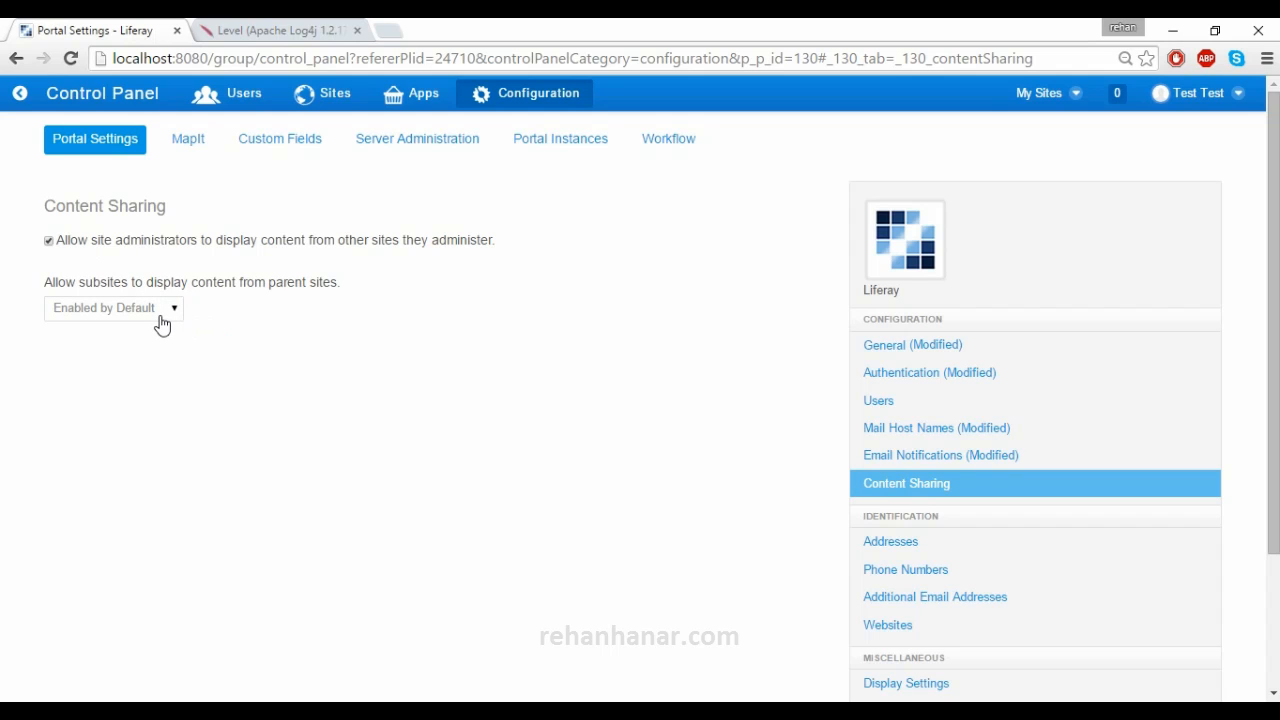
{"action": "left_click", "coordinate": [160, 316]}
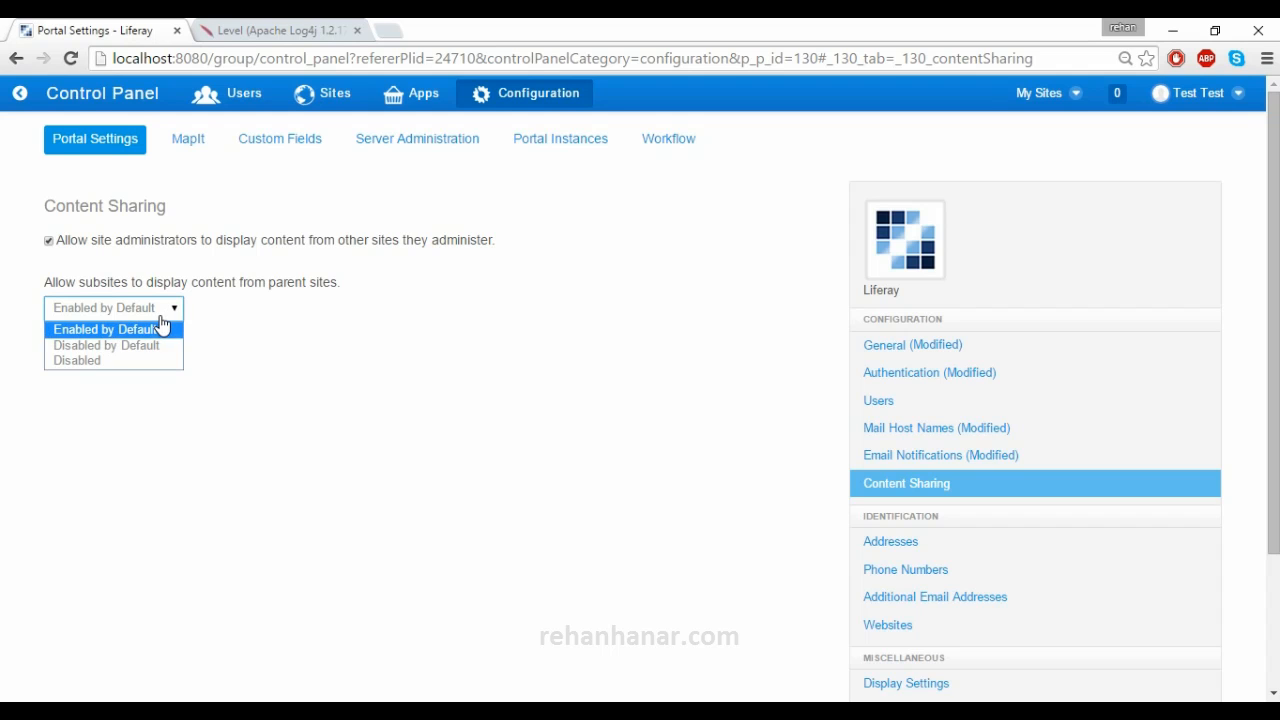
{"action": "left_click", "coordinate": [309, 353]}
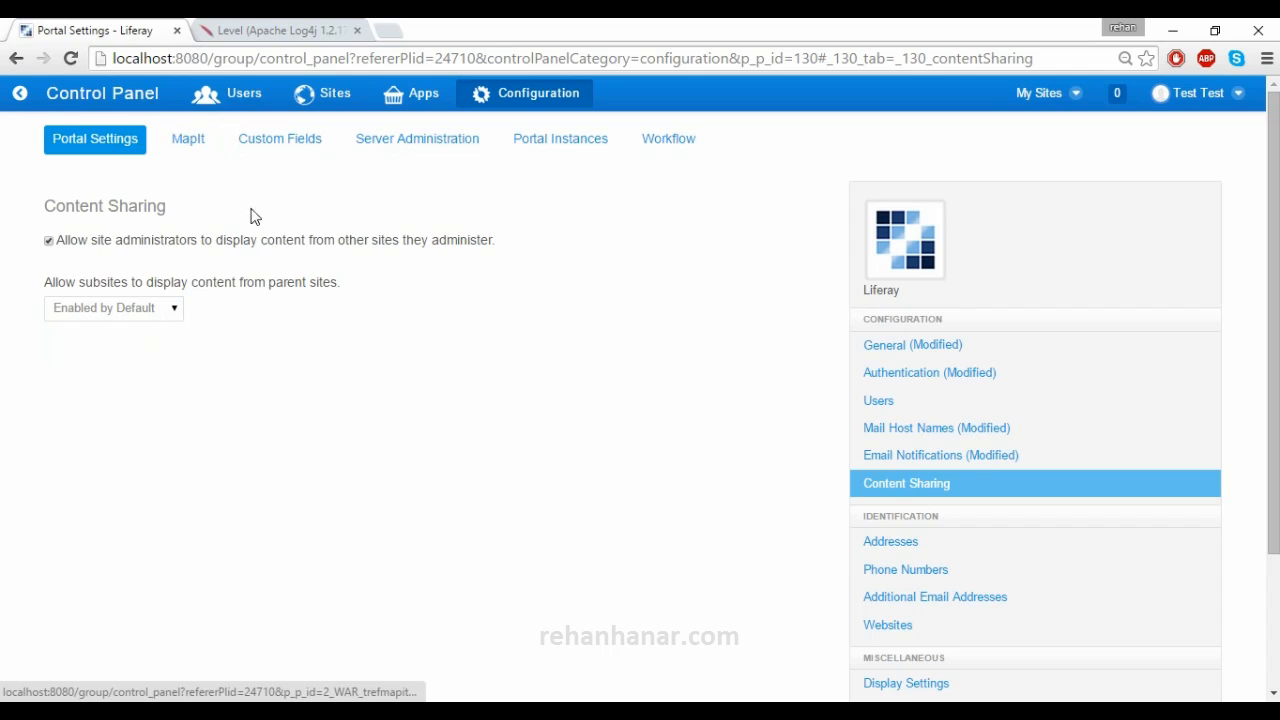
- Look over the Addresses, Phone Numbers and Additional Email Addresses settings
{"action": "left_click", "coordinate": [891, 546]}
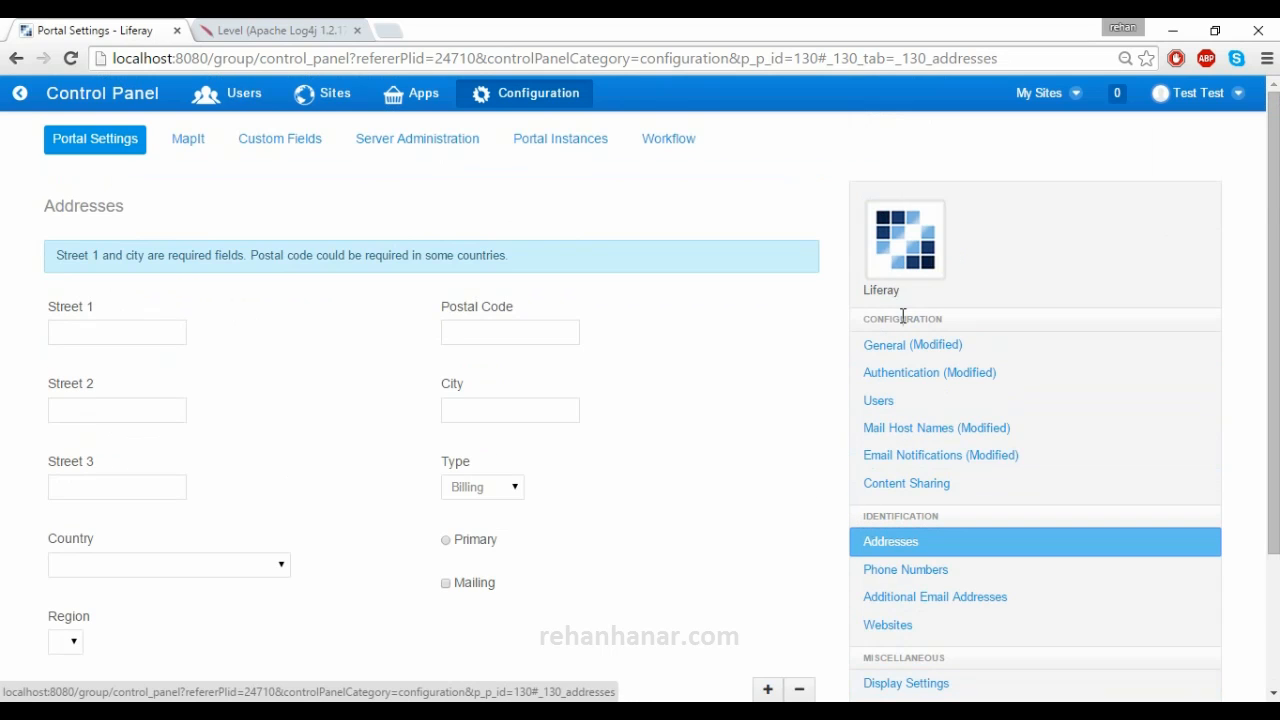
{"action": "scroll", "coordinate": [974, 466], "scroll_direction": "down", "scroll_amount": 2}
{"action": "left_click", "coordinate": [957, 395]}
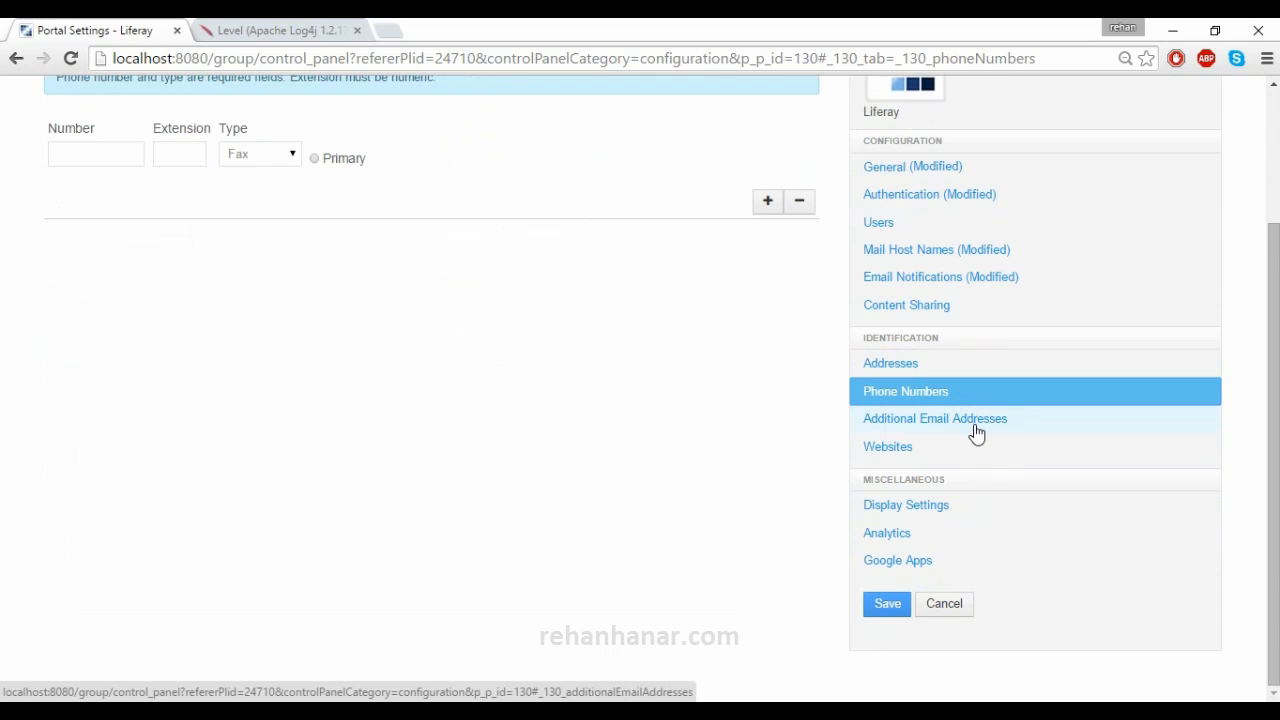
{"action": "left_click", "coordinate": [971, 424]}
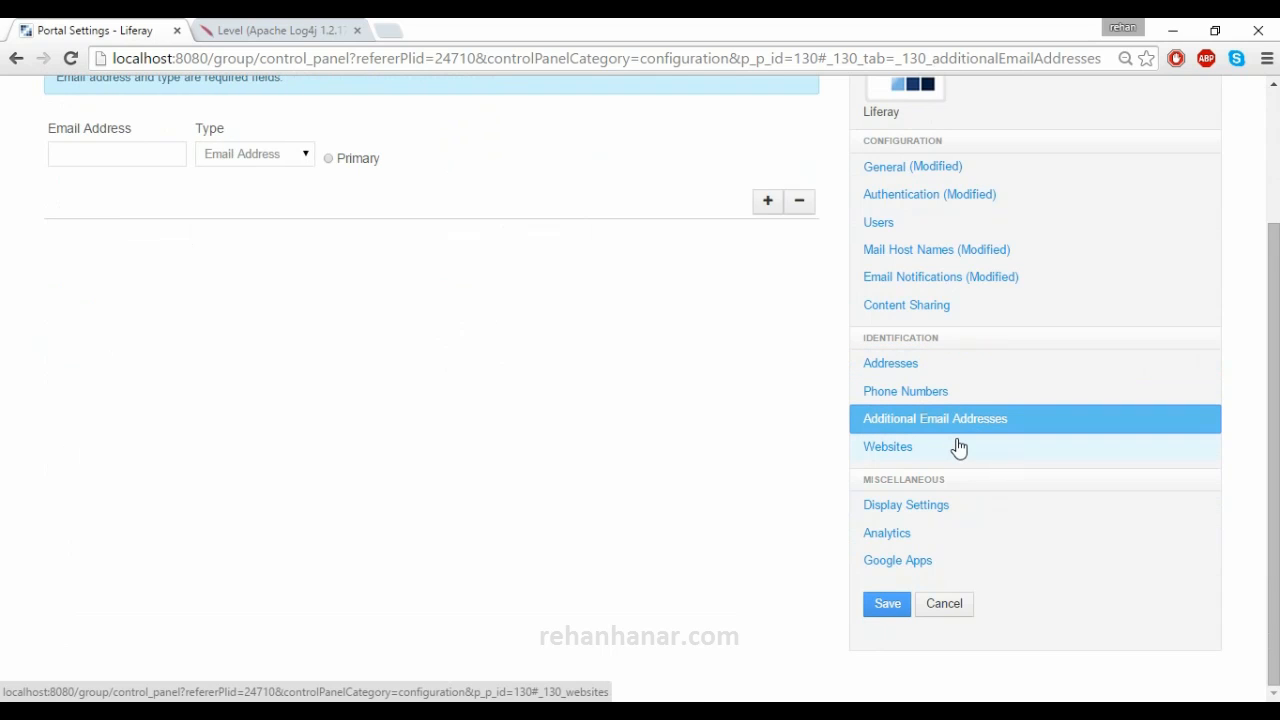
- View the Websites settings and their website type choices without changing them
{"action": "left_click", "coordinate": [958, 447]}
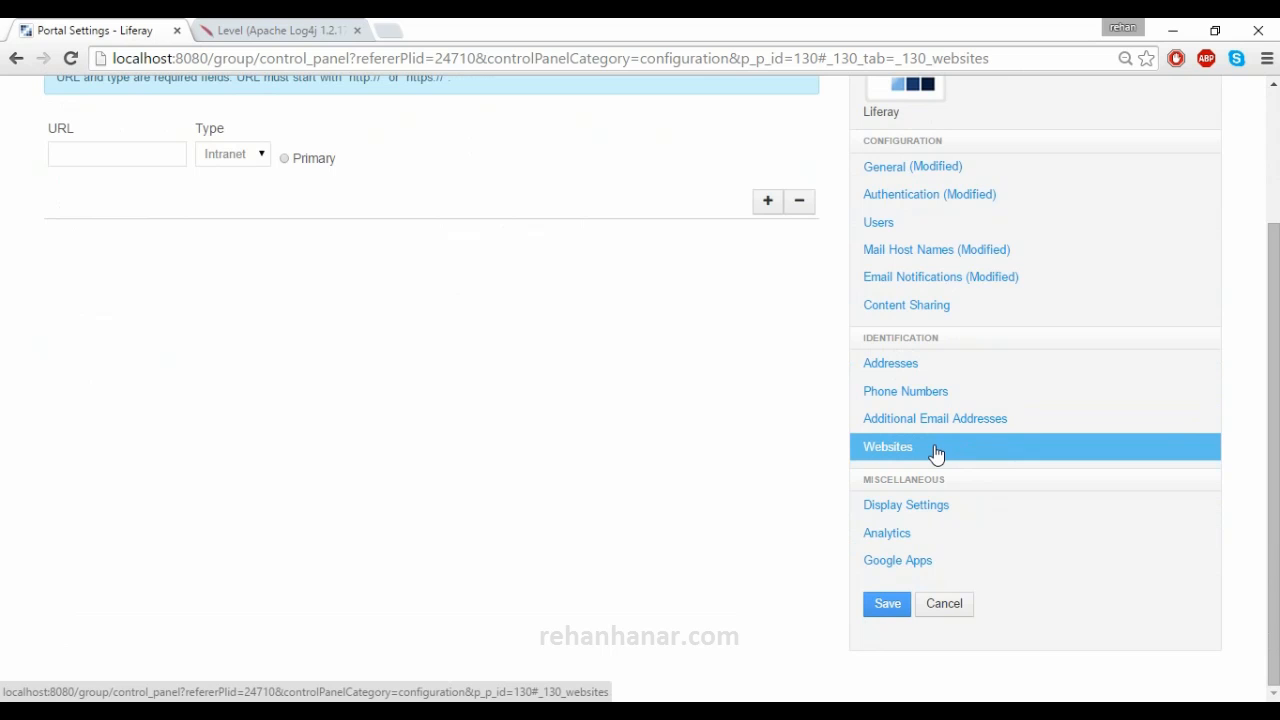
{"action": "scroll", "coordinate": [598, 386], "scroll_direction": "up", "scroll_amount": 1}
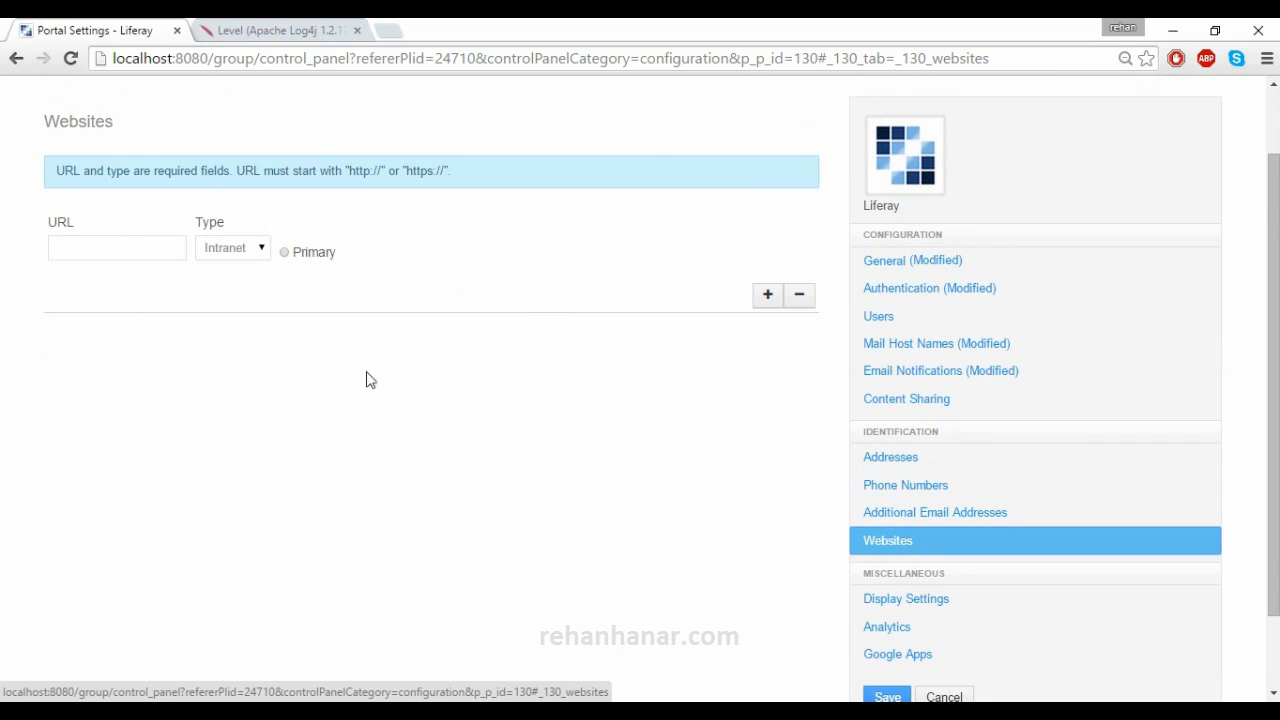
{"action": "left_click", "coordinate": [238, 256]}
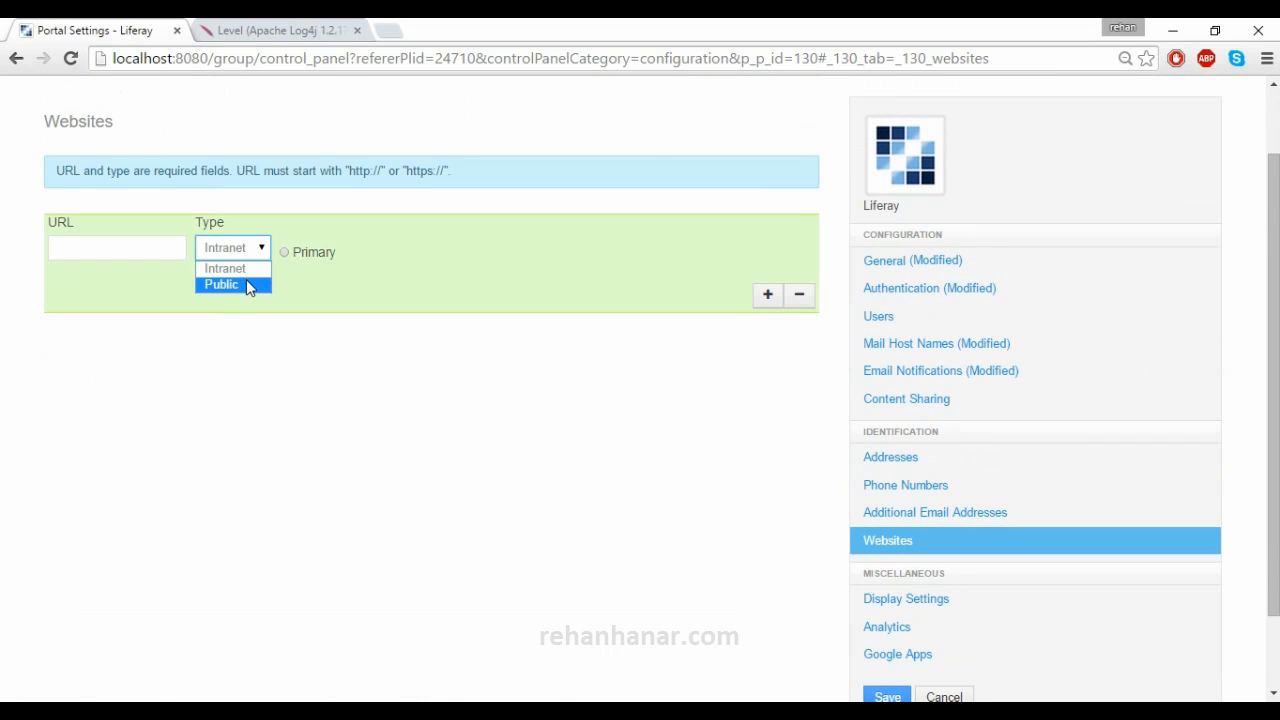
{"action": "left_click", "coordinate": [319, 428]}
{"action": "scroll", "coordinate": [810, 488], "scroll_direction": "down", "scroll_amount": 1}
{"action": "left_click", "coordinate": [966, 522]}
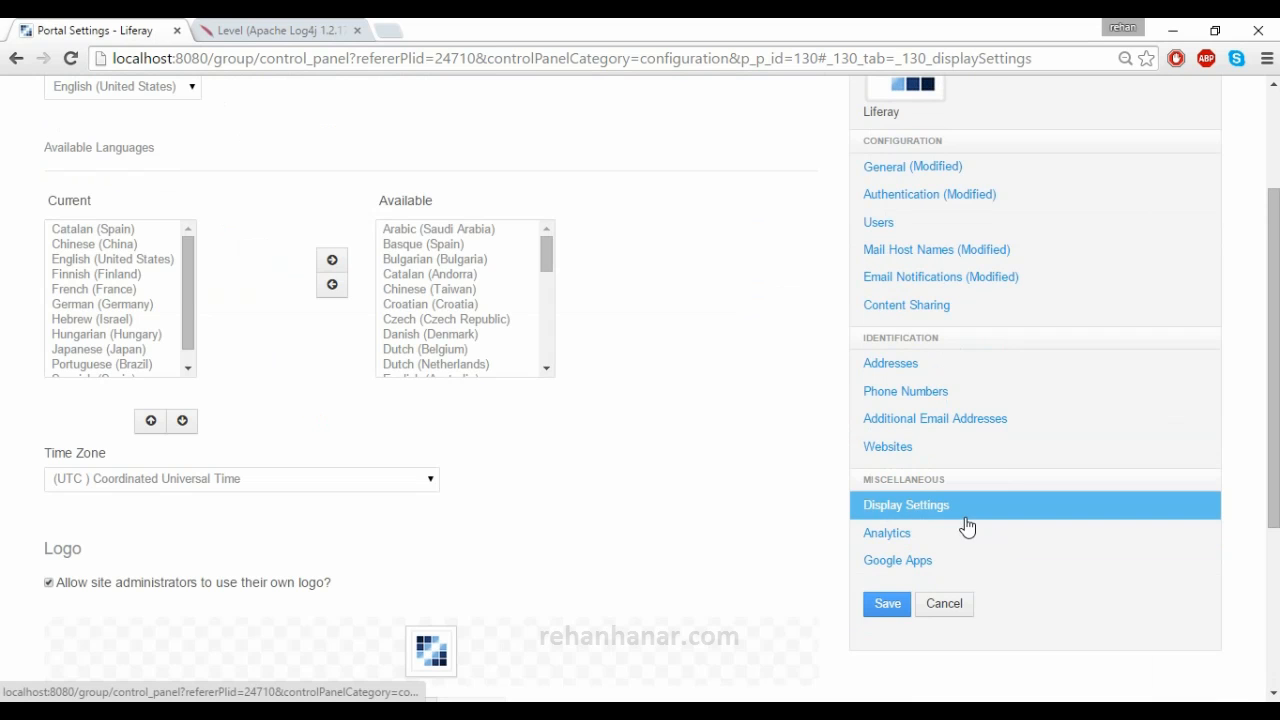
{"action": "scroll", "coordinate": [650, 428], "scroll_direction": "up", "scroll_amount": 2}
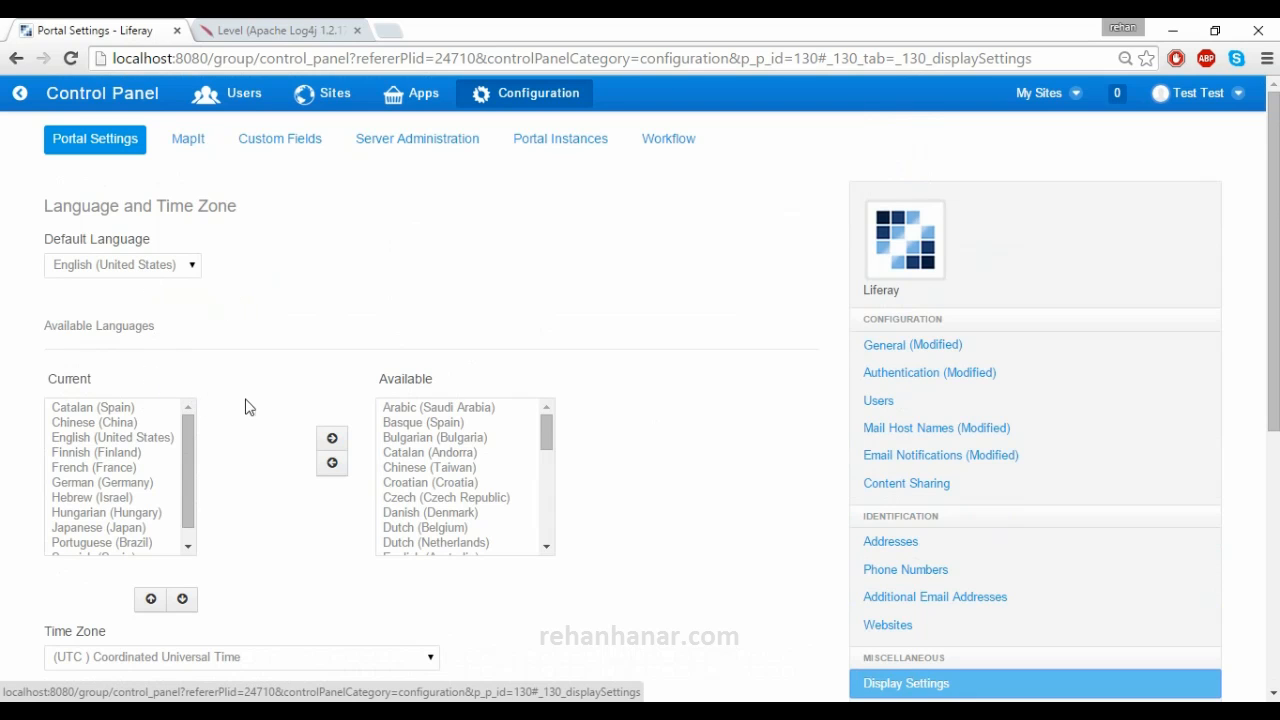
{"action": "scroll", "coordinate": [249, 407], "scroll_direction": "down", "scroll_amount": 1}
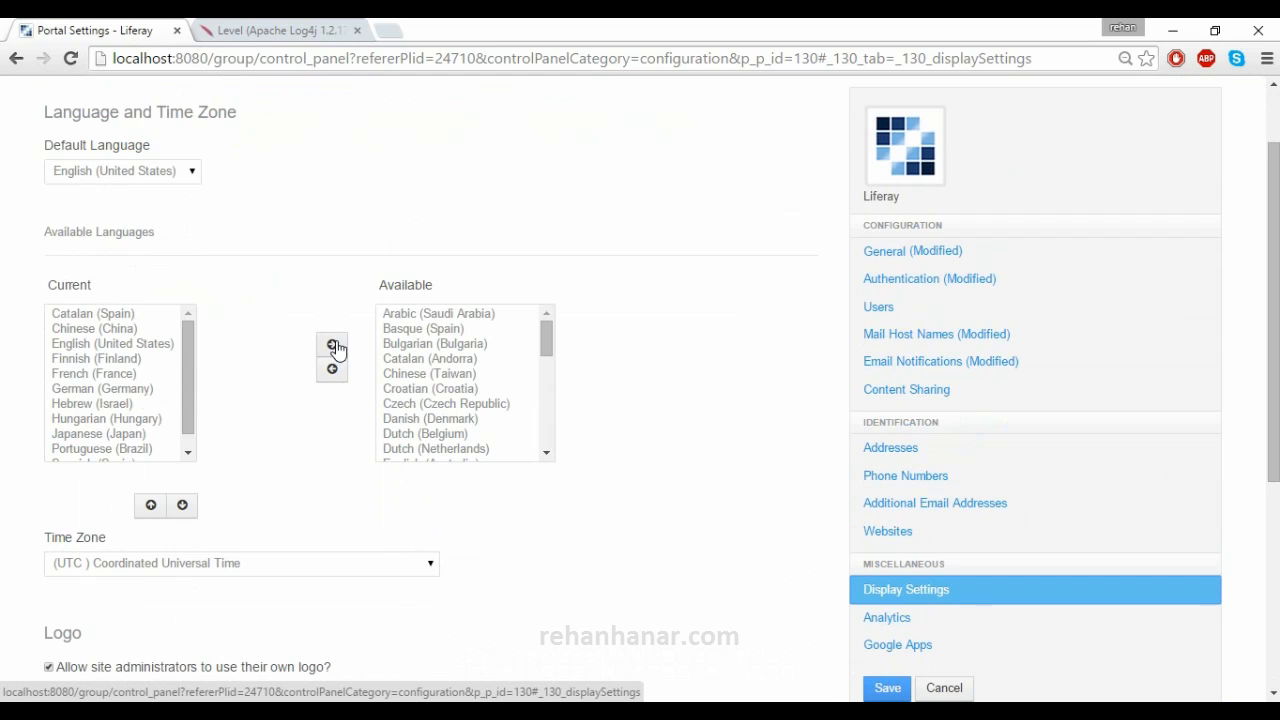
{"action": "scroll", "coordinate": [213, 475], "scroll_direction": "down", "scroll_amount": 1}
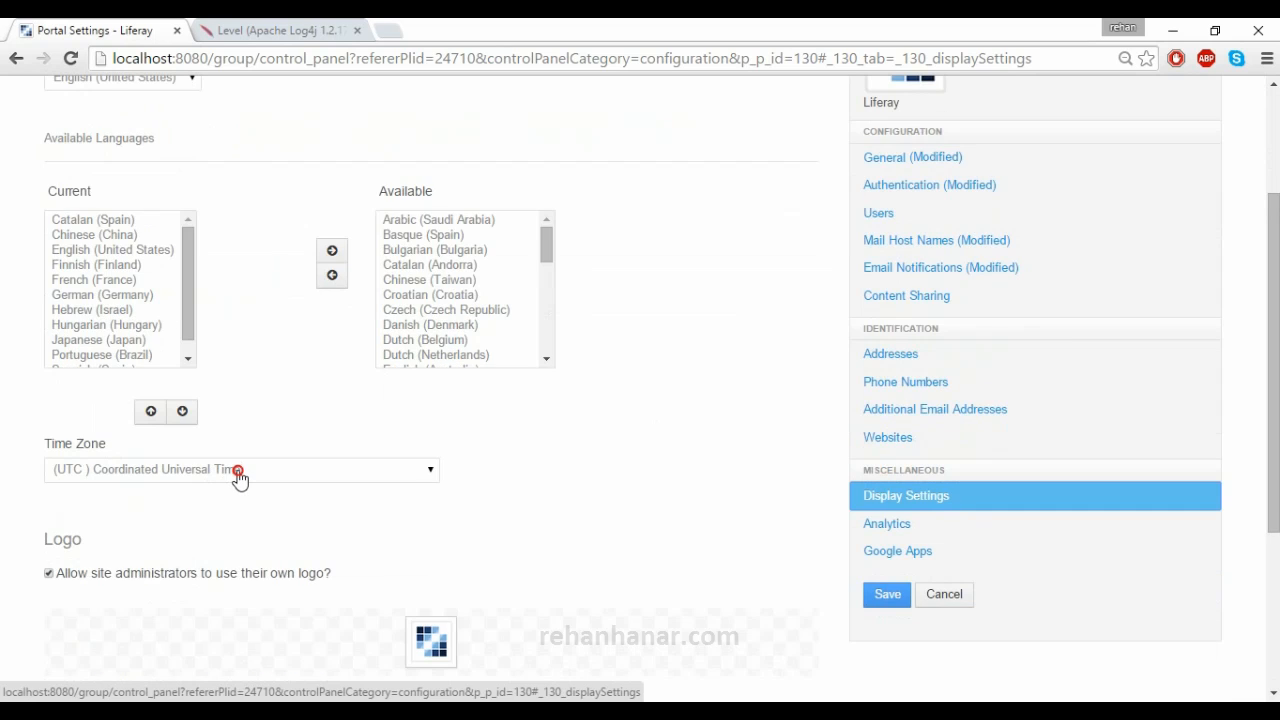
{"action": "left_click", "coordinate": [241, 478]}
{"action": "left_click", "coordinate": [614, 503]}
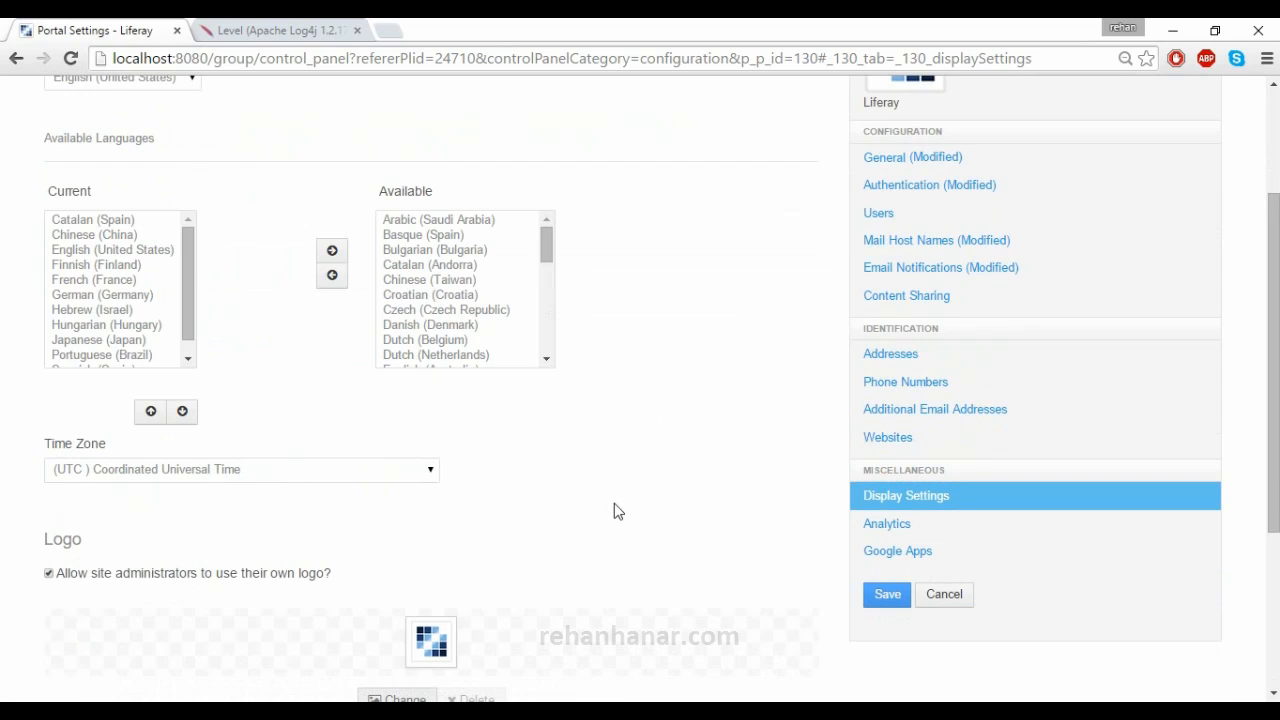
{"action": "scroll", "coordinate": [614, 503], "scroll_direction": "down", "scroll_amount": 1}
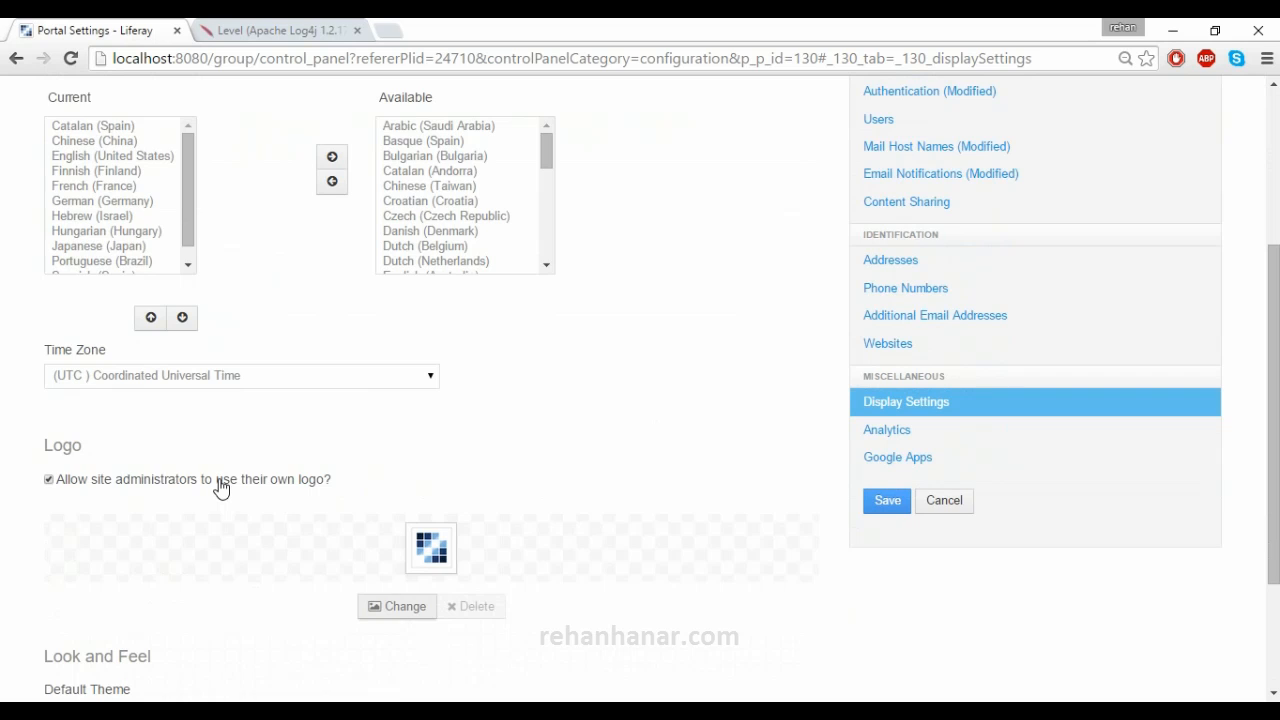
{"action": "scroll", "coordinate": [221, 490], "scroll_direction": "down", "scroll_amount": 2}
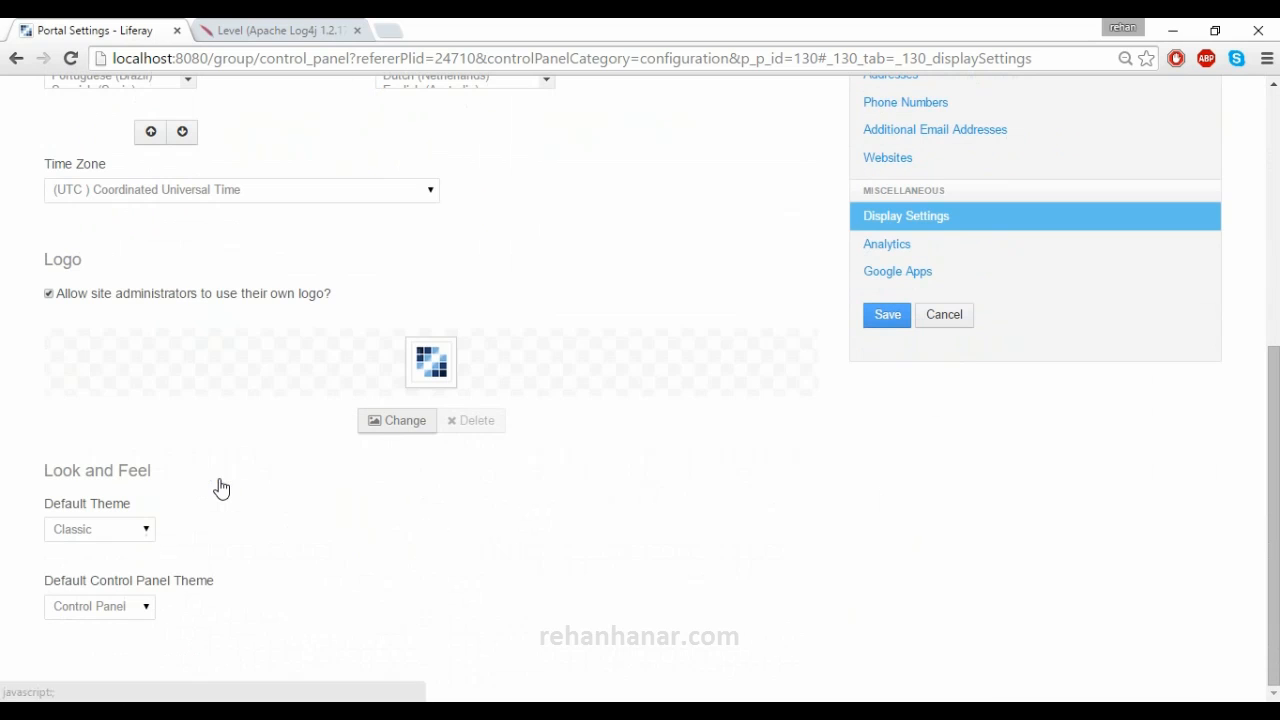
{"action": "left_click", "coordinate": [143, 533]}
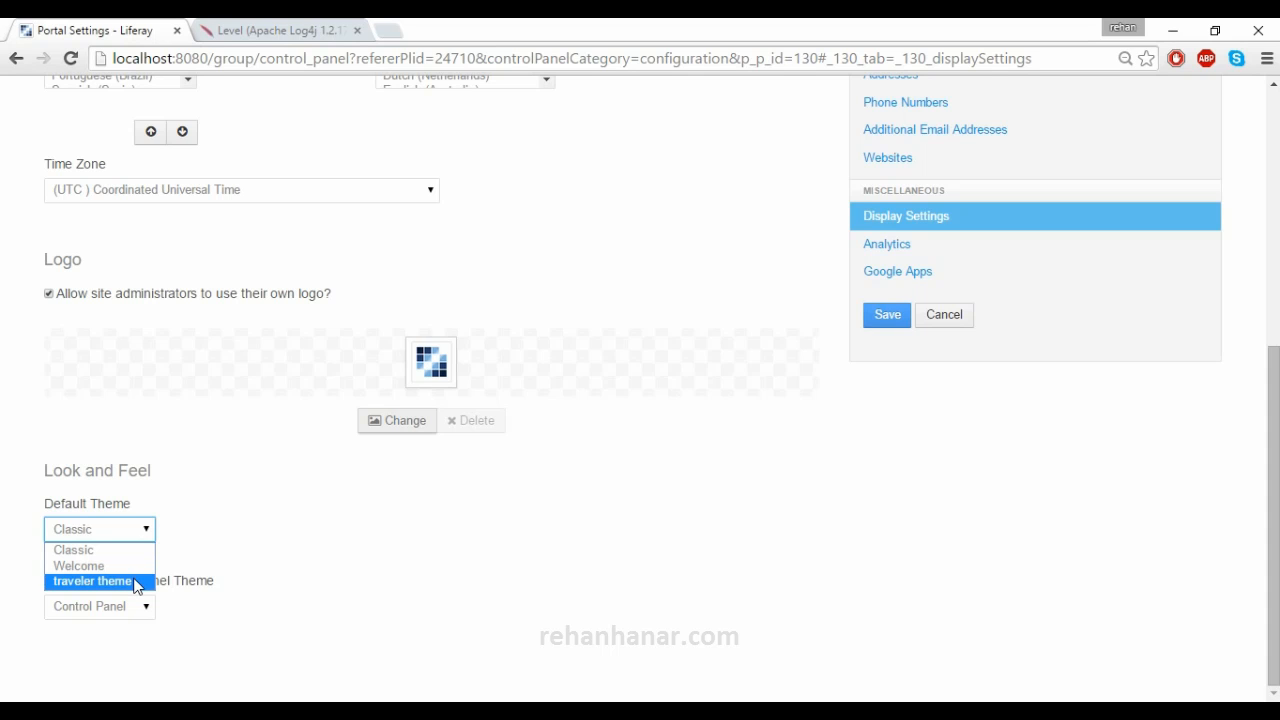
{"action": "left_click", "coordinate": [346, 508]}
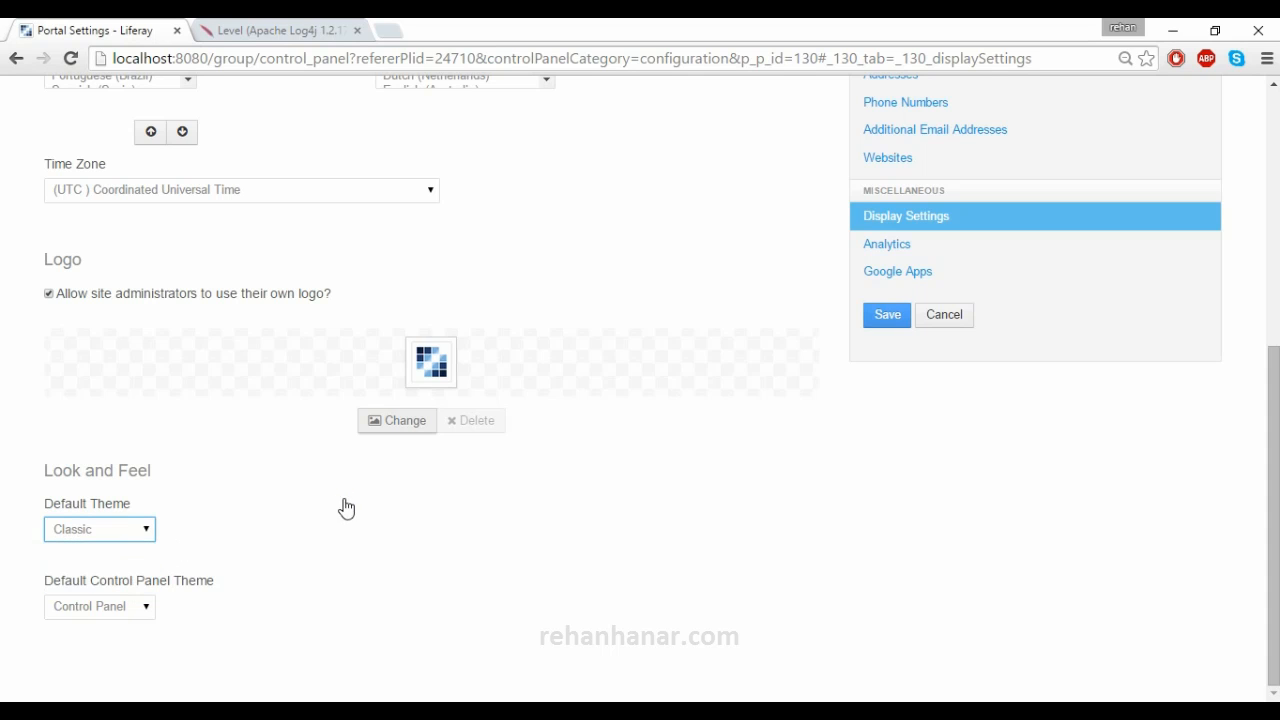
{"action": "left_click", "coordinate": [143, 533]}
{"action": "left_click", "coordinate": [207, 530]}
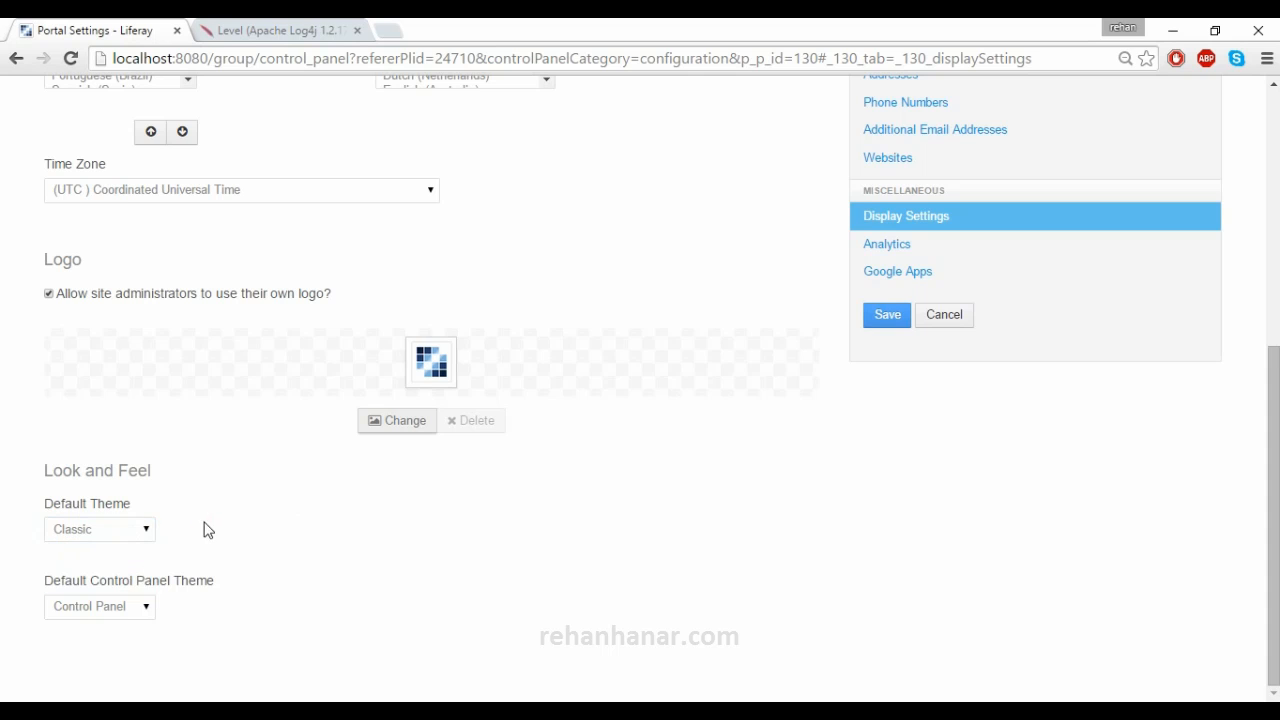
{"action": "left_click", "coordinate": [137, 609]}
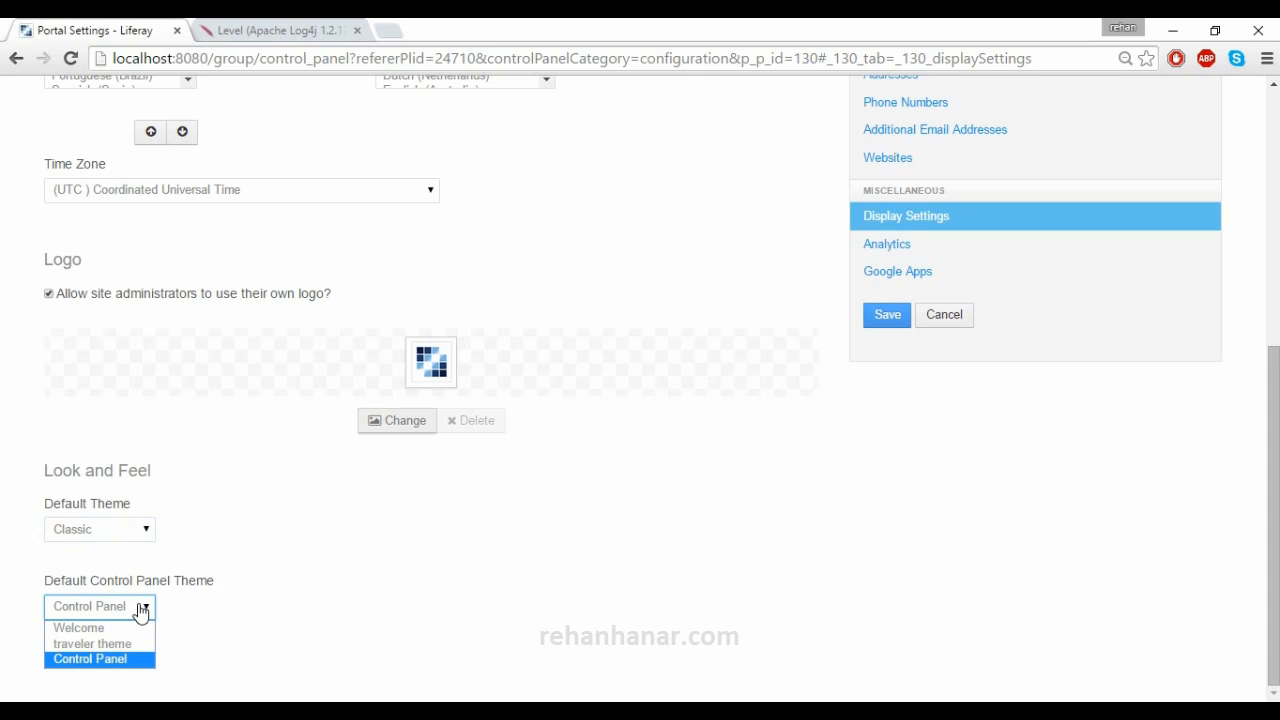
{"action": "left_click", "coordinate": [381, 517]}
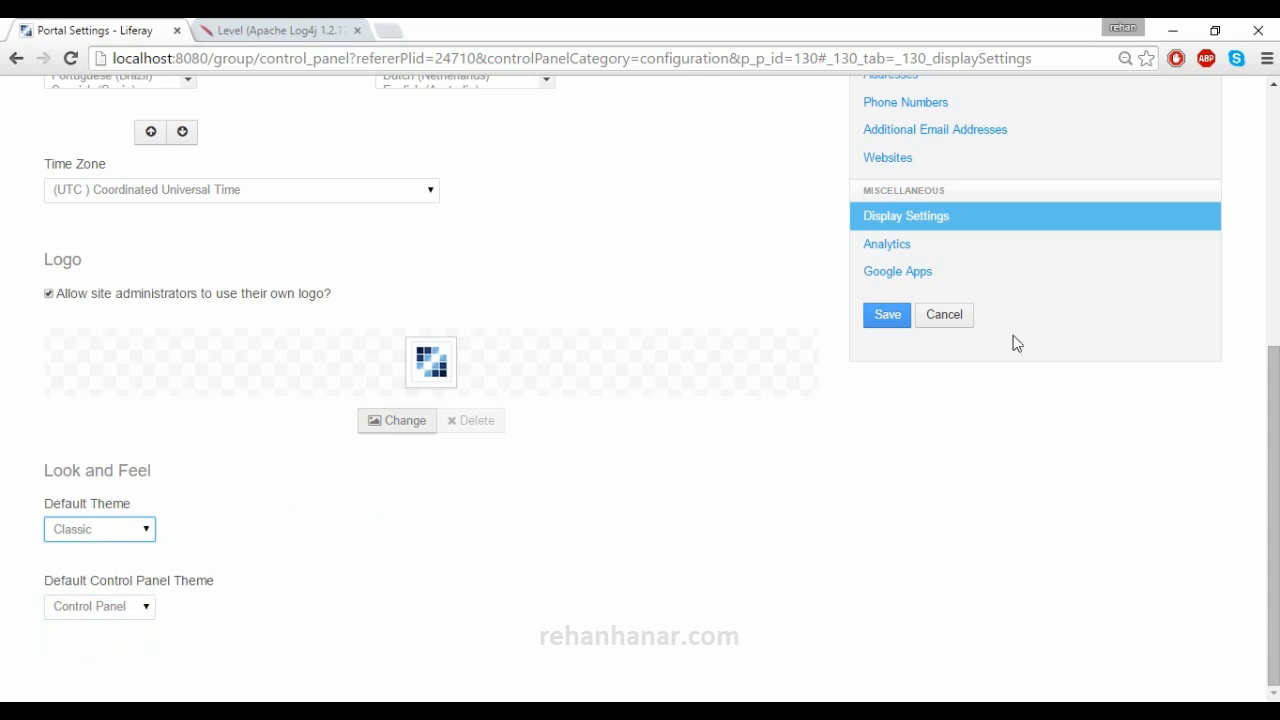
- Open the Analytics settings and select the google and piwik entries in the systems list
{"action": "left_click", "coordinate": [948, 248]}
{"action": "scroll", "coordinate": [470, 463], "scroll_direction": "up", "scroll_amount": 2}
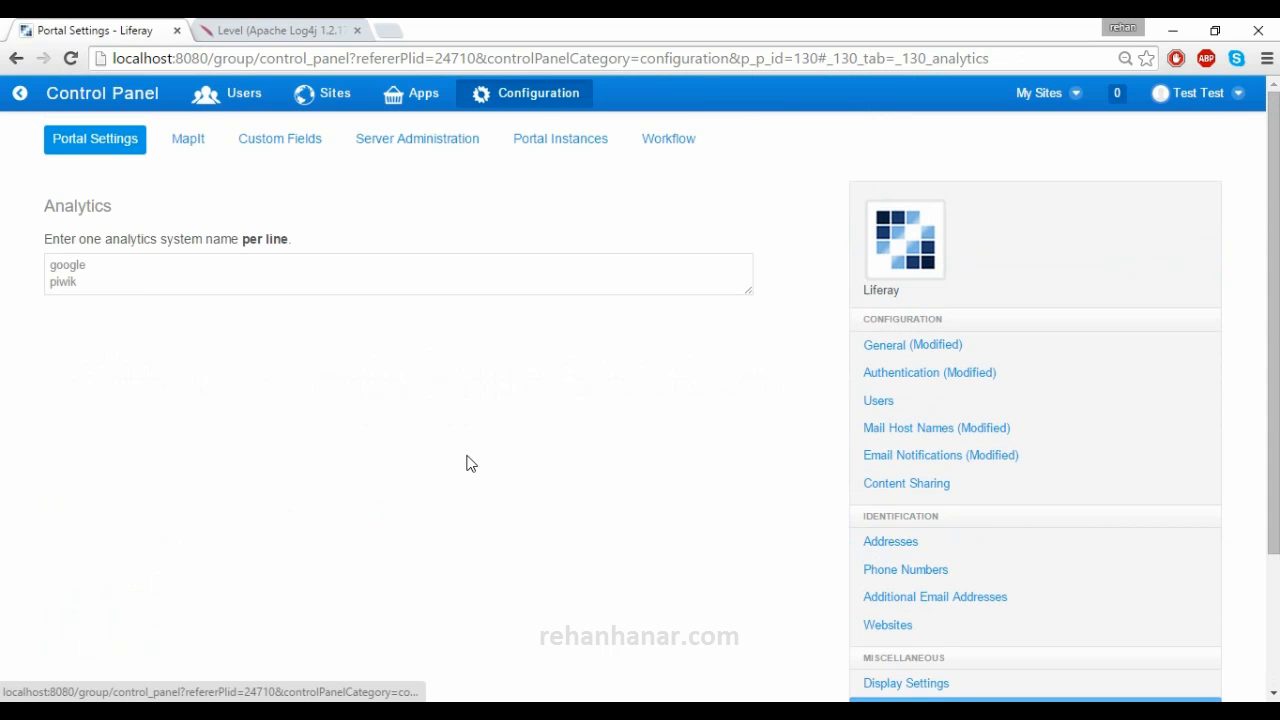
{"action": "left_click", "coordinate": [144, 289]}
{"action": "left_click_drag", "start_coordinate": [144, 289], "coordinate": [14, 262]}
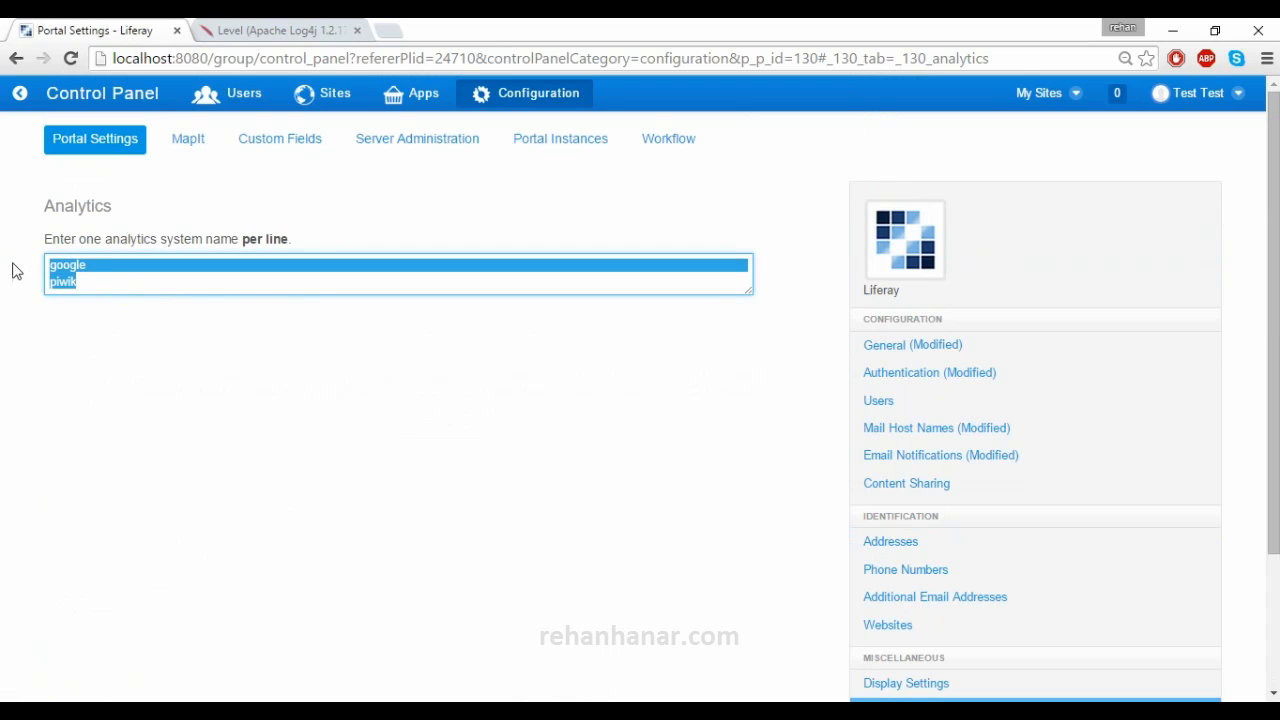
{"action": "left_click", "coordinate": [99, 295]}
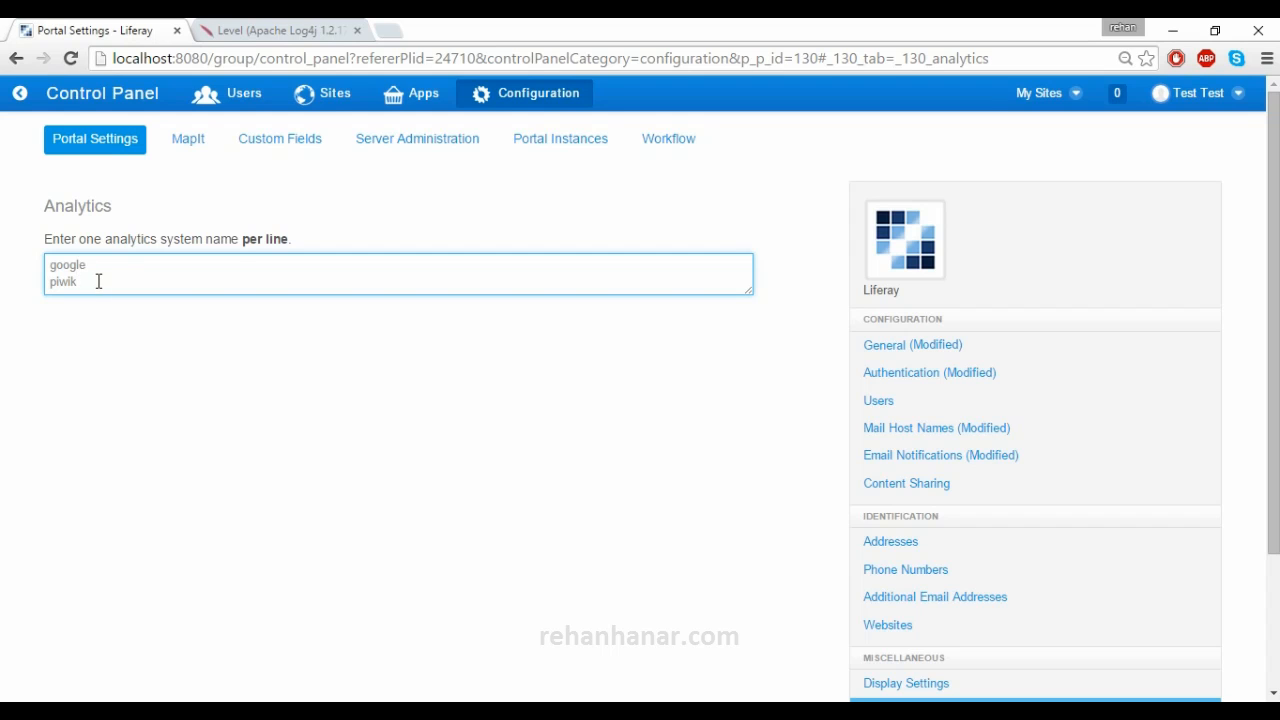
{"action": "left_click_drag", "start_coordinate": [86, 266], "coordinate": [18, 295]}
{"action": "scroll", "coordinate": [837, 431], "scroll_direction": "down", "scroll_amount": 3}
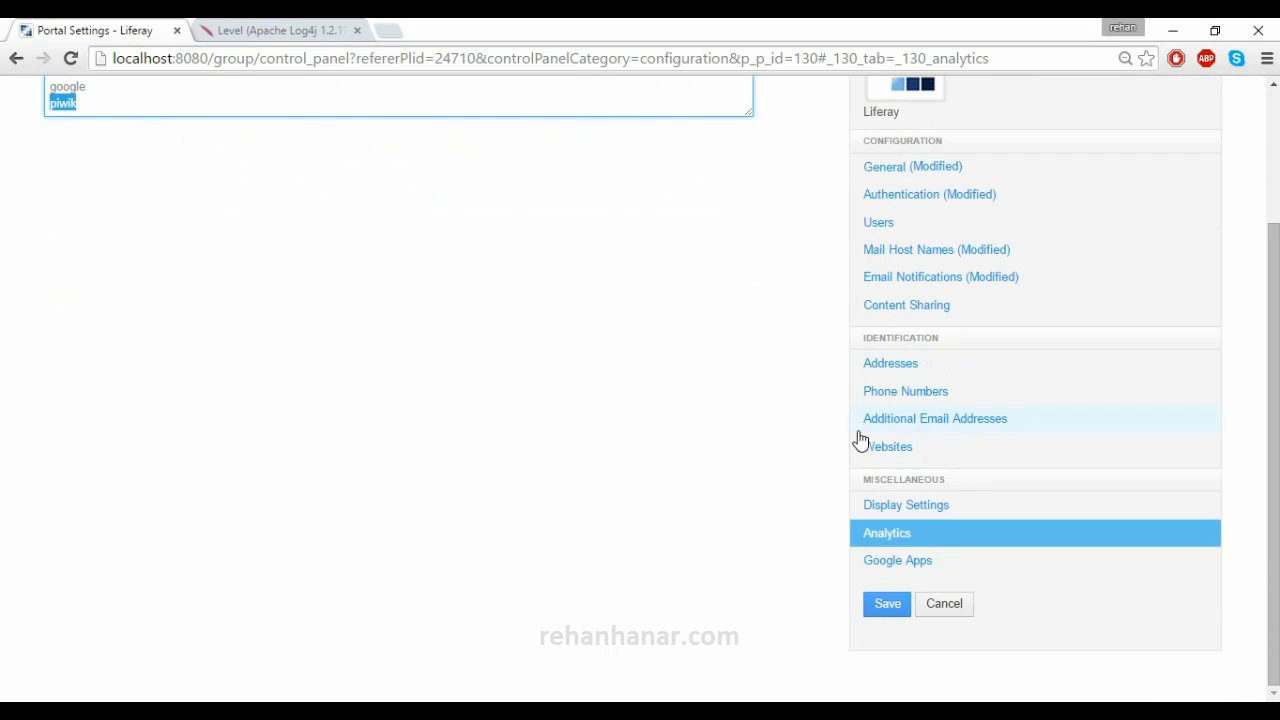
- View the Google Apps settings and its User Name field, then switch to Custom Fields
{"action": "left_click", "coordinate": [946, 567]}
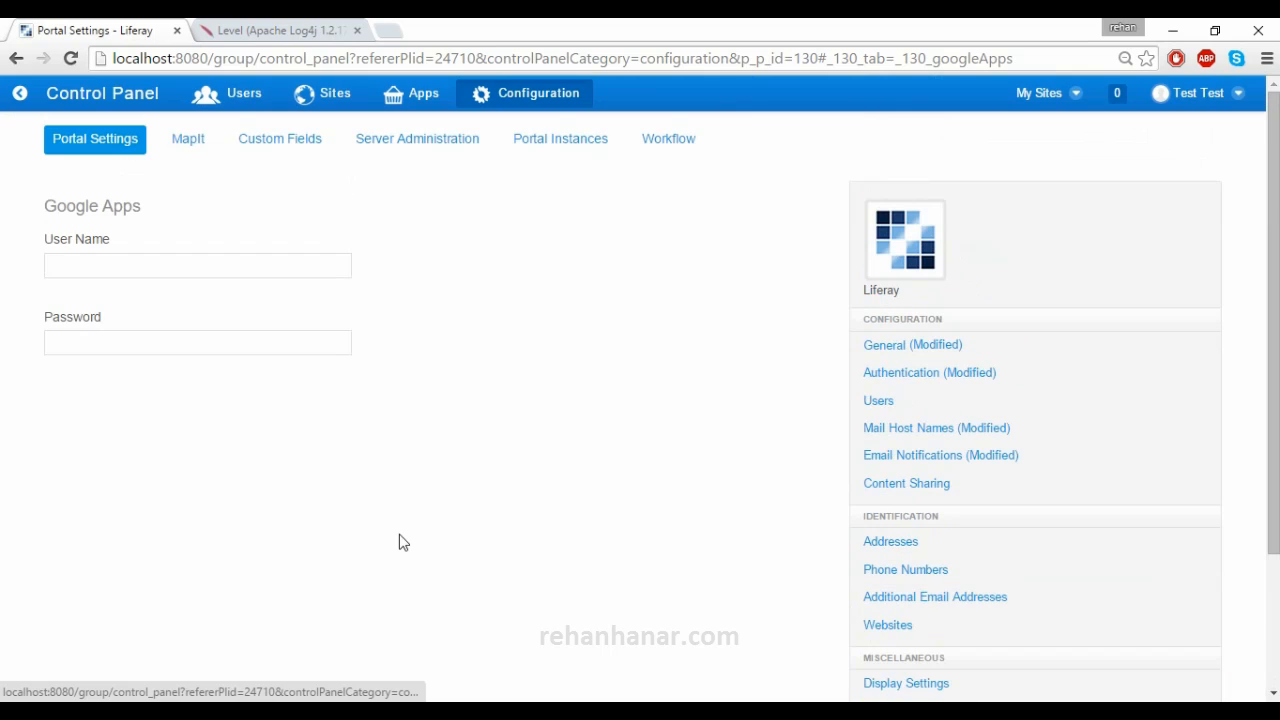
{"action": "left_click", "coordinate": [138, 267]}
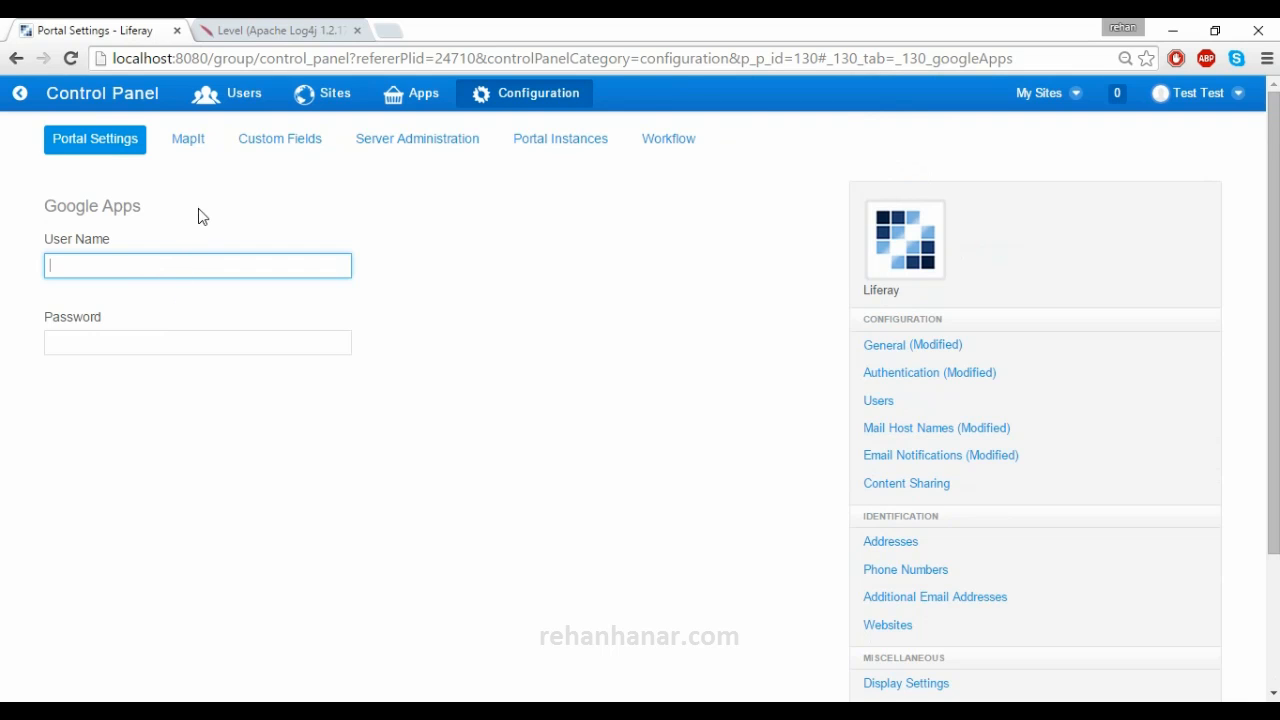
{"action": "left_click", "coordinate": [255, 146]}
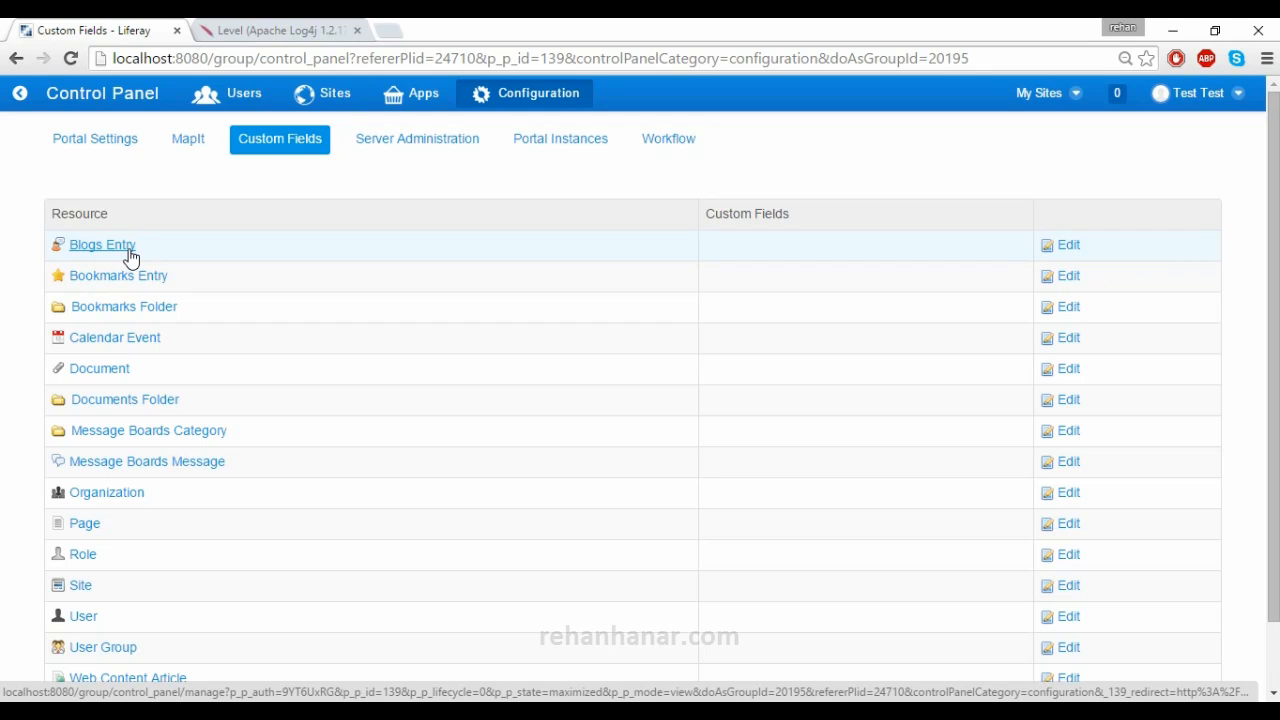
- For Blogs Entry, create and save the Integer (32-bit) custom field 'Blog ID by Admin'
{"action": "left_click", "coordinate": [1060, 250]}
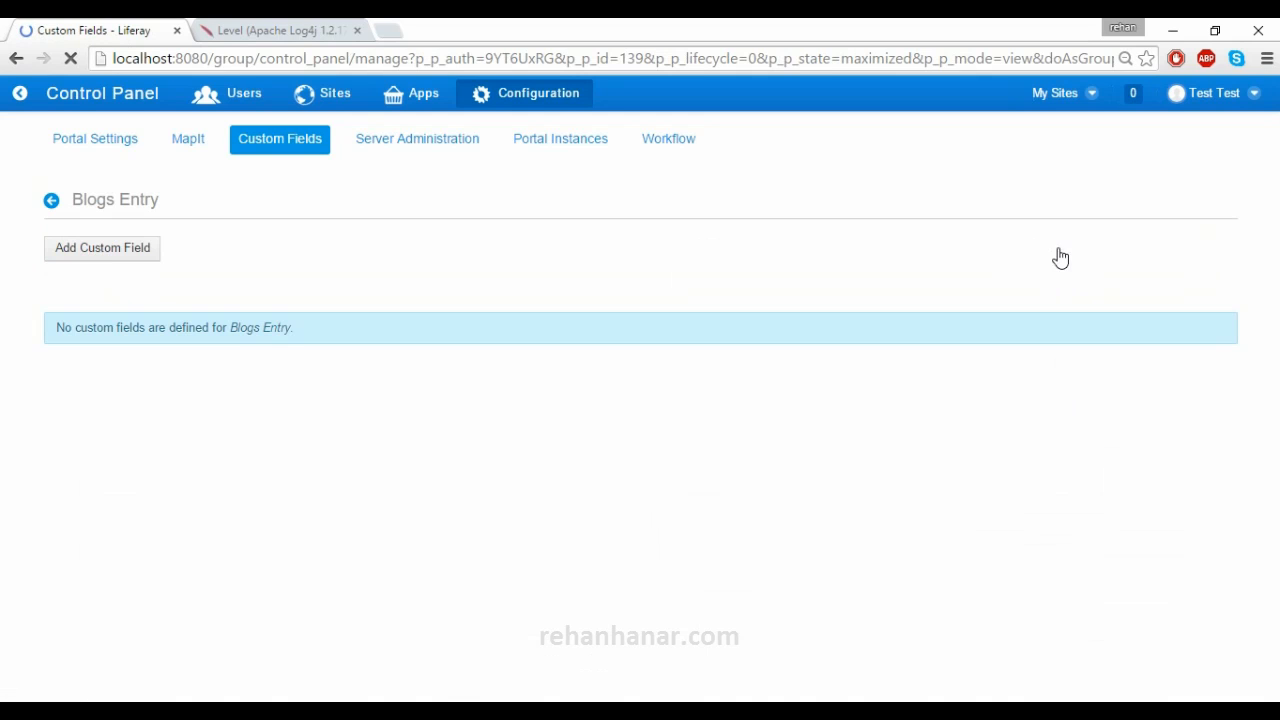
{"action": "left_click", "coordinate": [105, 250]}
{"action": "left_click", "coordinate": [128, 268]}
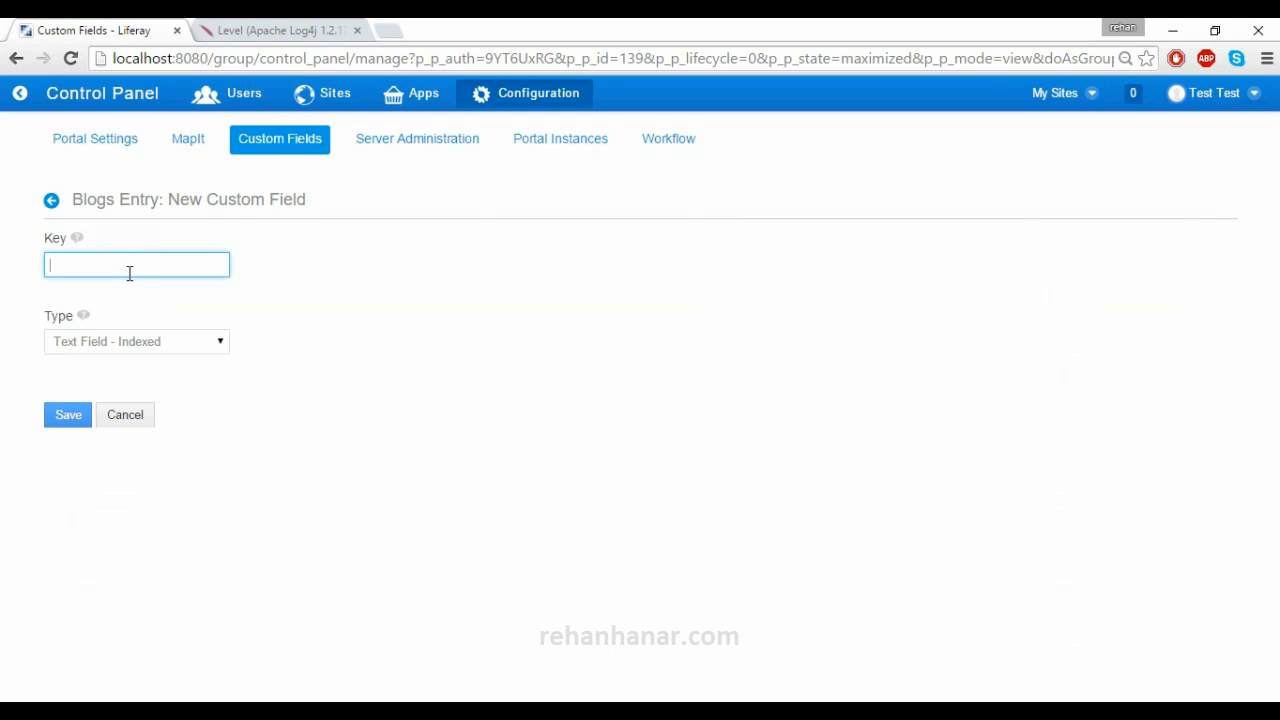
{"action": "type", "text": "B"}
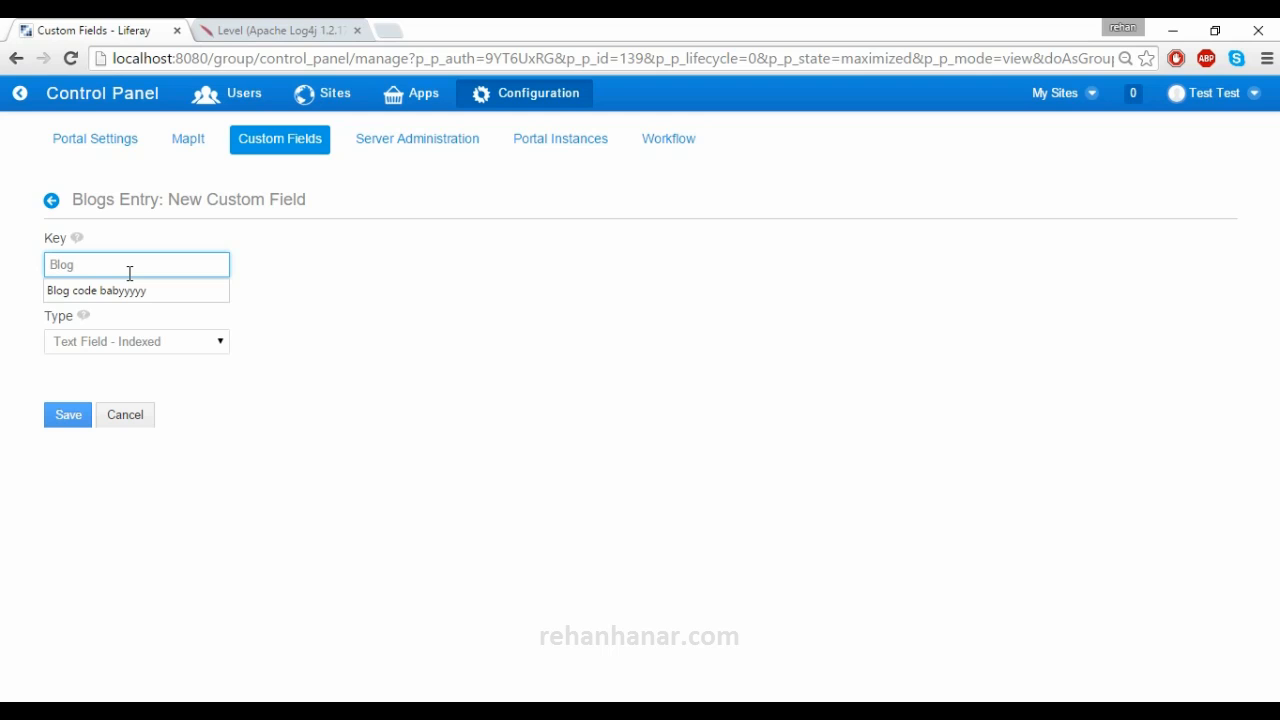
{"action": "type", "text": "log ID by Admin"}
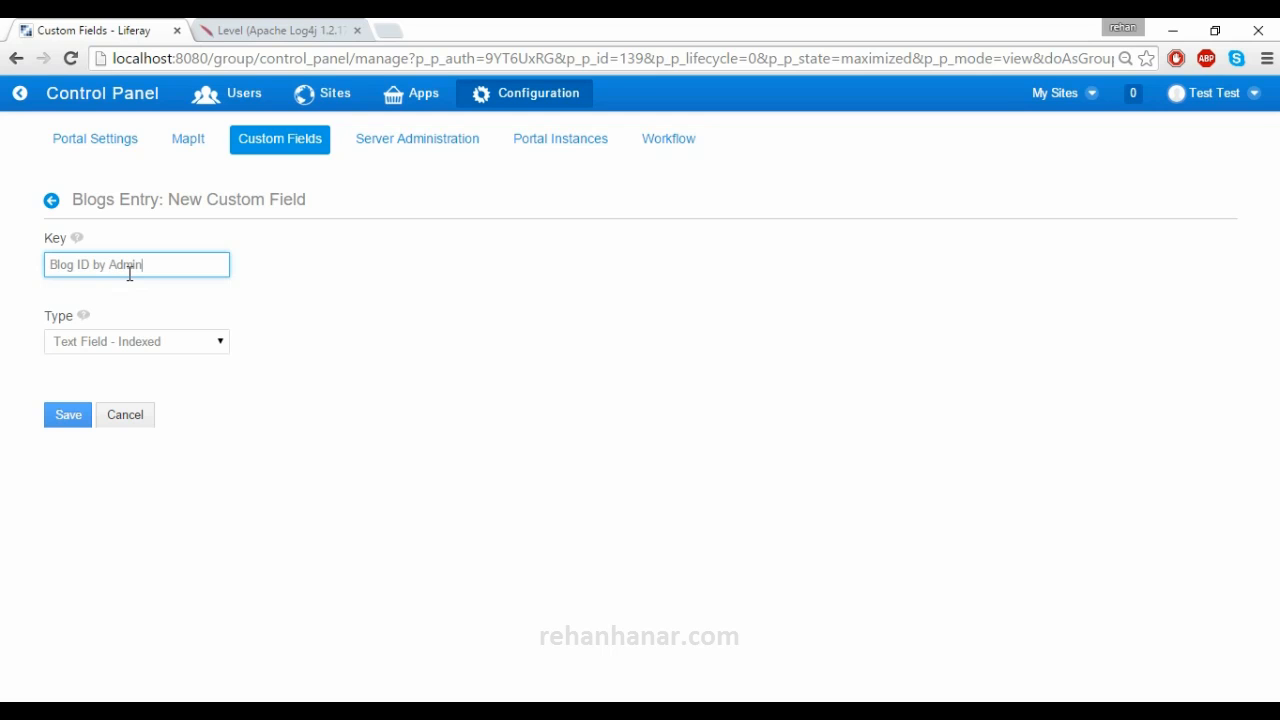
{"action": "left_click", "coordinate": [137, 345]}
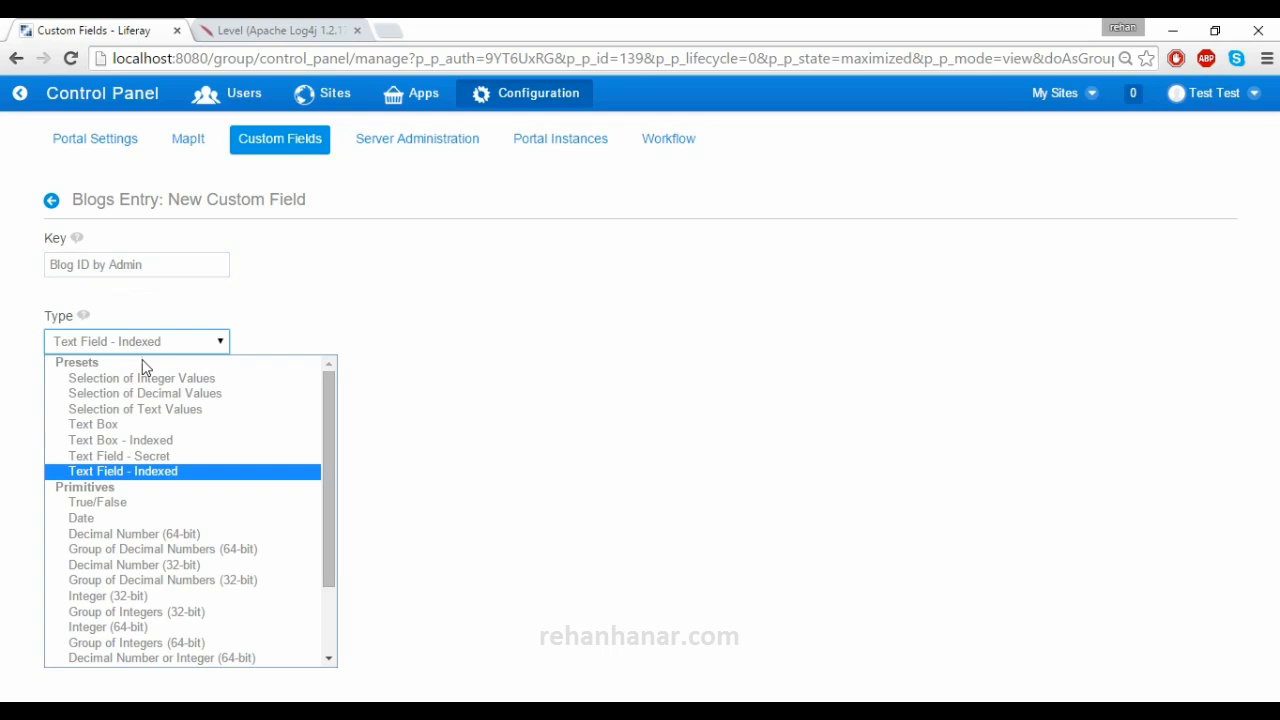
{"action": "left_click", "coordinate": [166, 596]}
{"action": "left_click", "coordinate": [68, 415]}
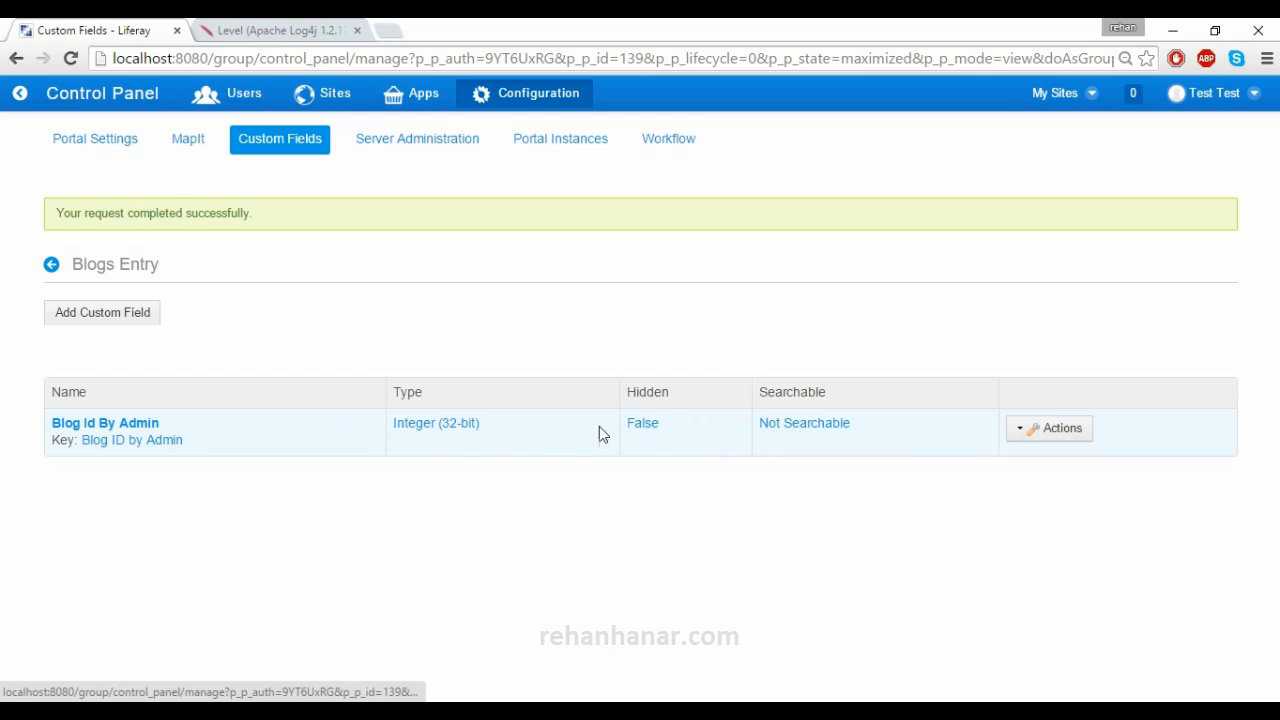
- Set Blog Id By Admin searchability to As Keyword, save, and return to the blog page
{"action": "left_click", "coordinate": [1022, 430]}
{"action": "left_click", "coordinate": [956, 434]}
{"action": "scroll", "coordinate": [86, 423], "scroll_direction": "down", "scroll_amount": 1}
{"action": "scroll", "coordinate": [87, 423], "scroll_direction": "up", "scroll_amount": 1}
{"action": "scroll", "coordinate": [87, 423], "scroll_direction": "down", "scroll_amount": 2}
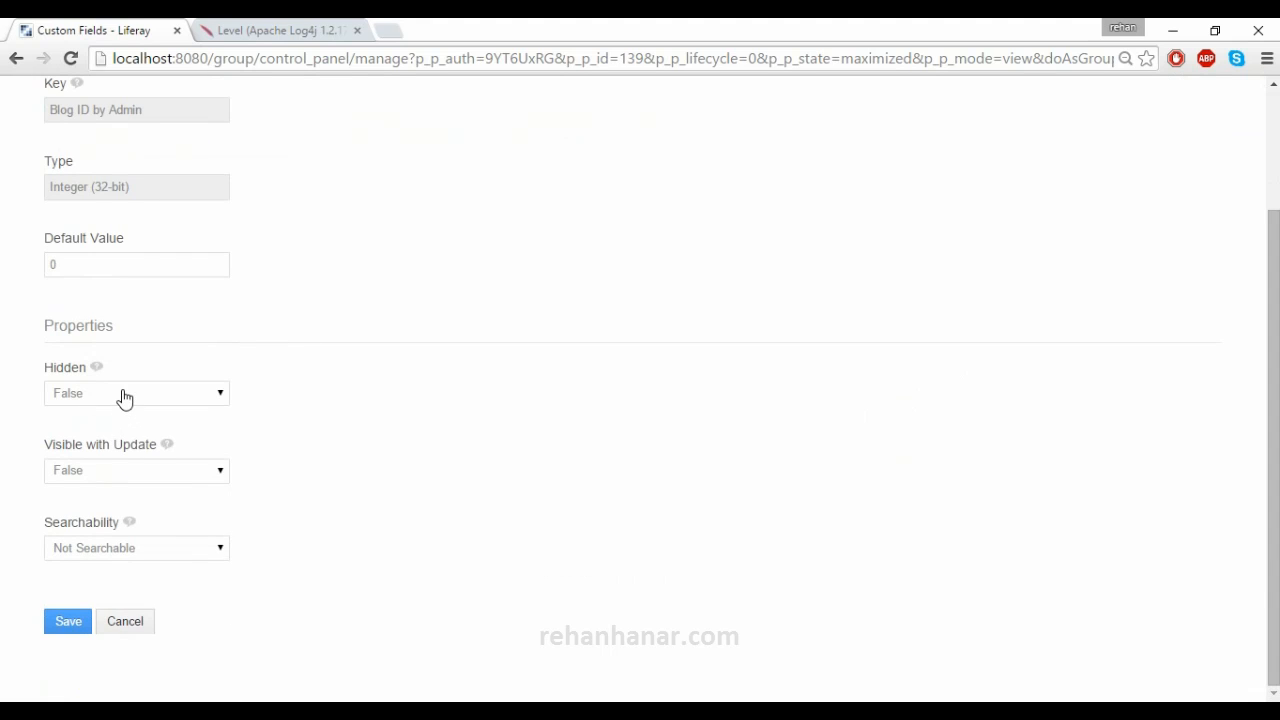
{"action": "left_click", "coordinate": [151, 563]}
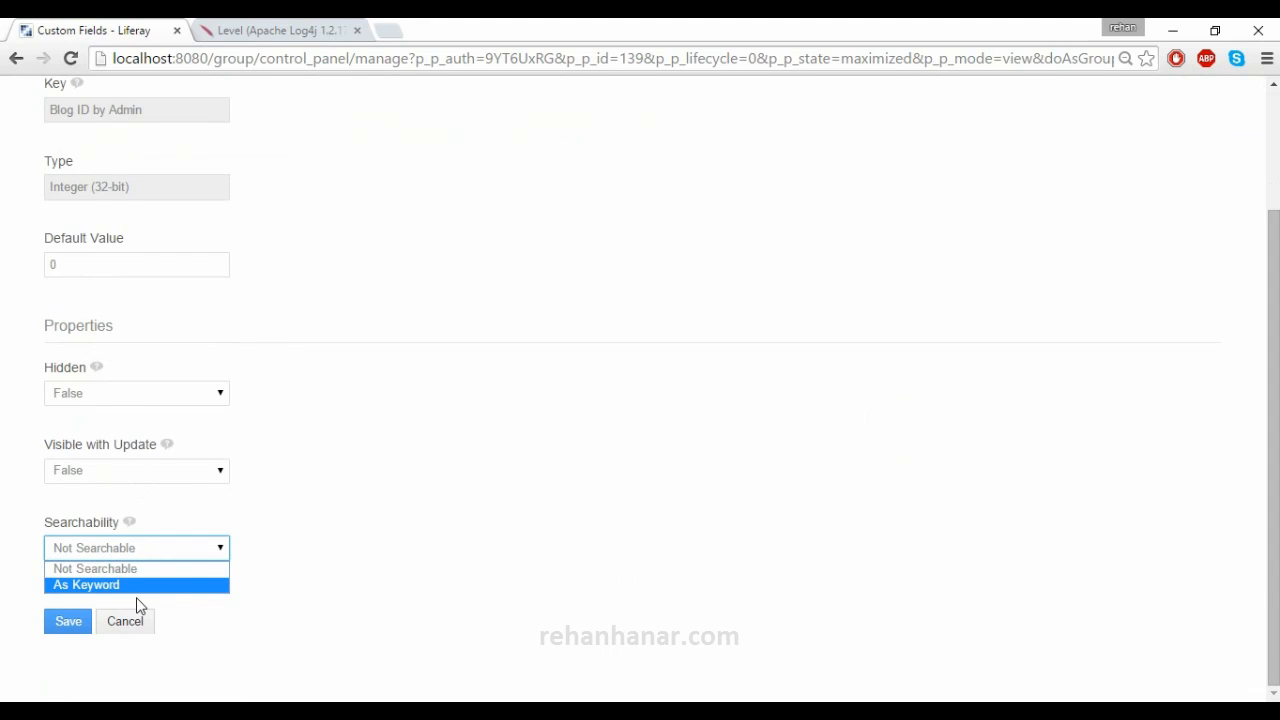
{"action": "left_click", "coordinate": [131, 588]}
{"action": "left_click", "coordinate": [86, 634]}
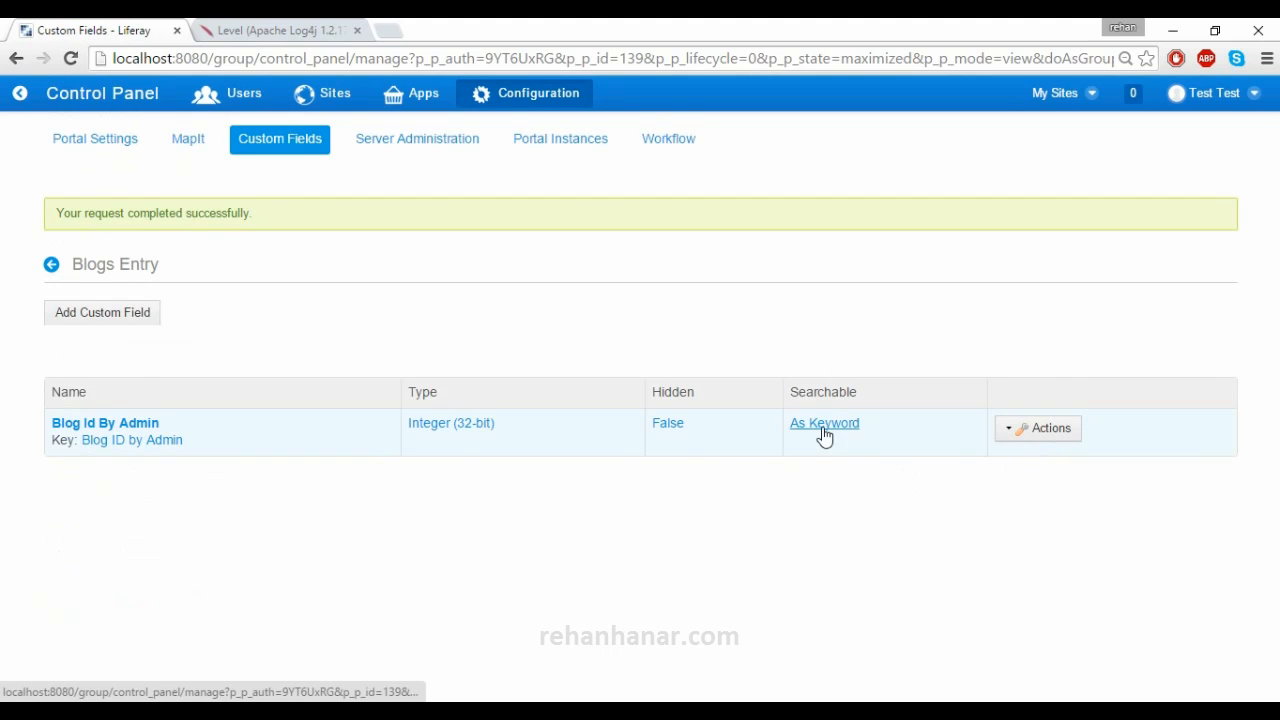
{"action": "left_click", "coordinate": [51, 267]}
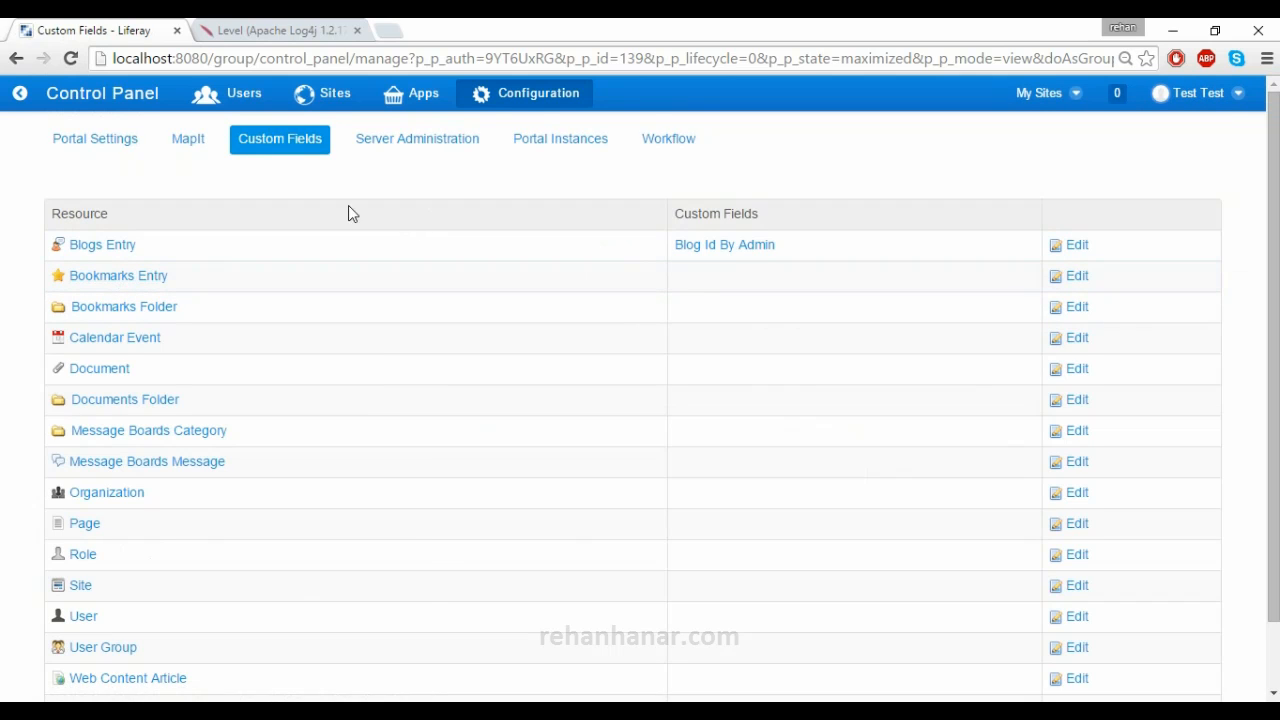
{"action": "left_click", "coordinate": [20, 93]}
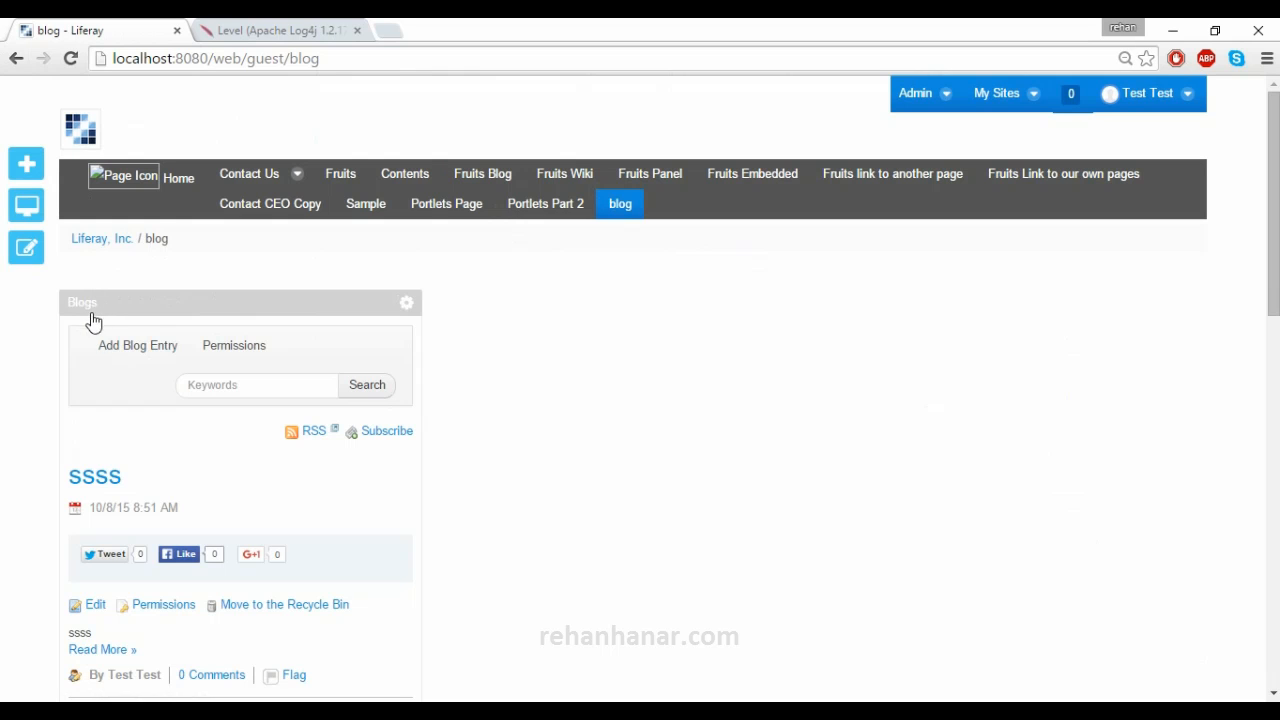
- Start a new blog entry and look over its Blog Id By Admin field
{"action": "left_click", "coordinate": [121, 346]}
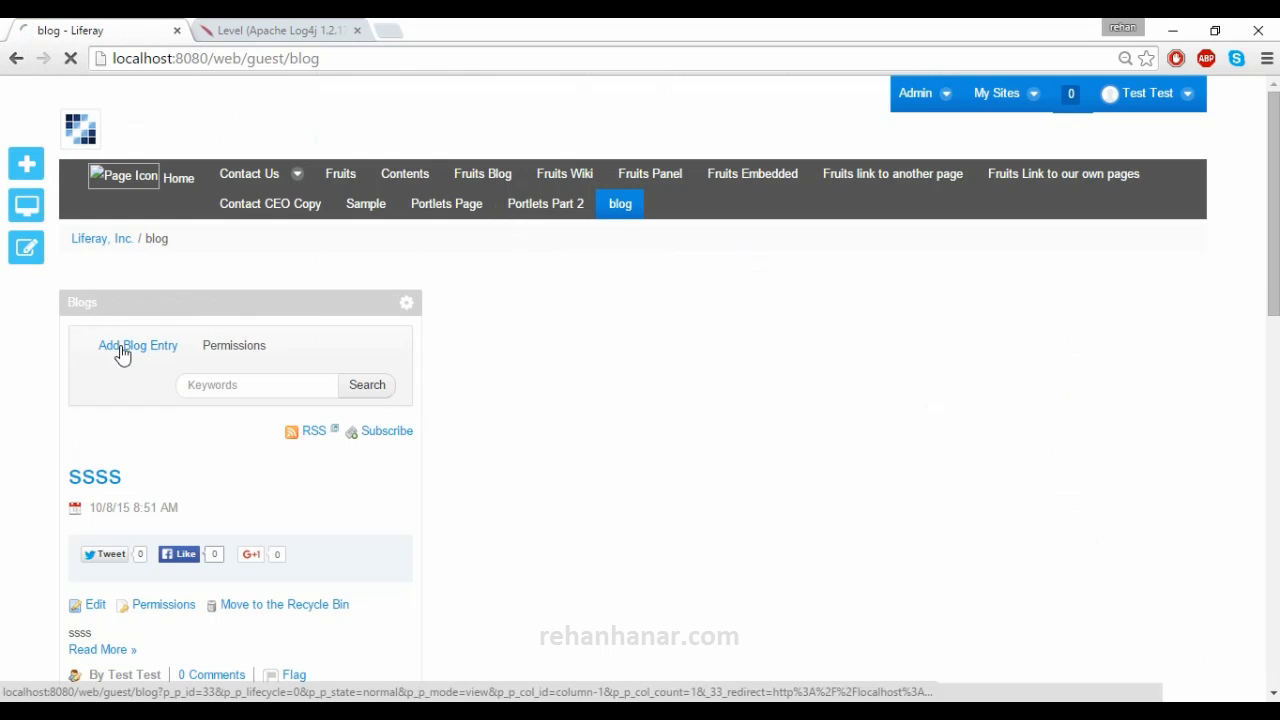
{"action": "left_click", "coordinate": [191, 418]}
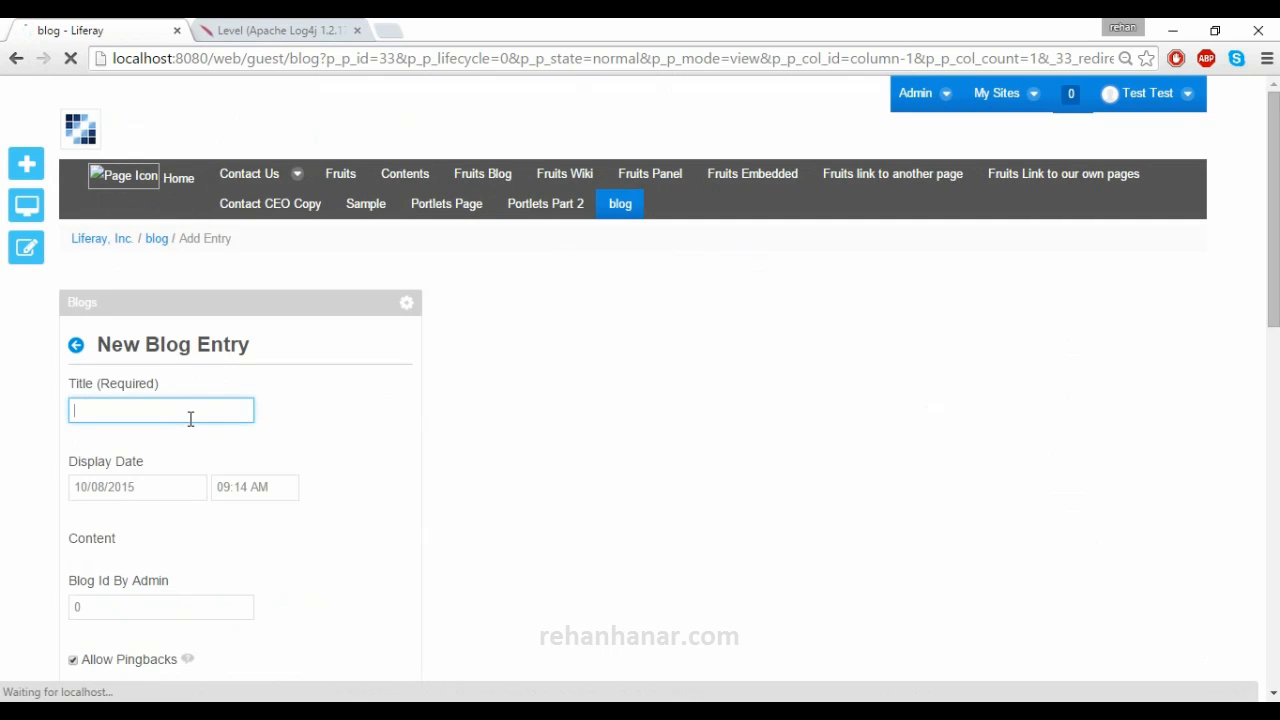
{"action": "scroll", "coordinate": [195, 400], "scroll_direction": "down", "scroll_amount": 2}
{"action": "scroll", "coordinate": [195, 382], "scroll_direction": "down", "scroll_amount": 4}
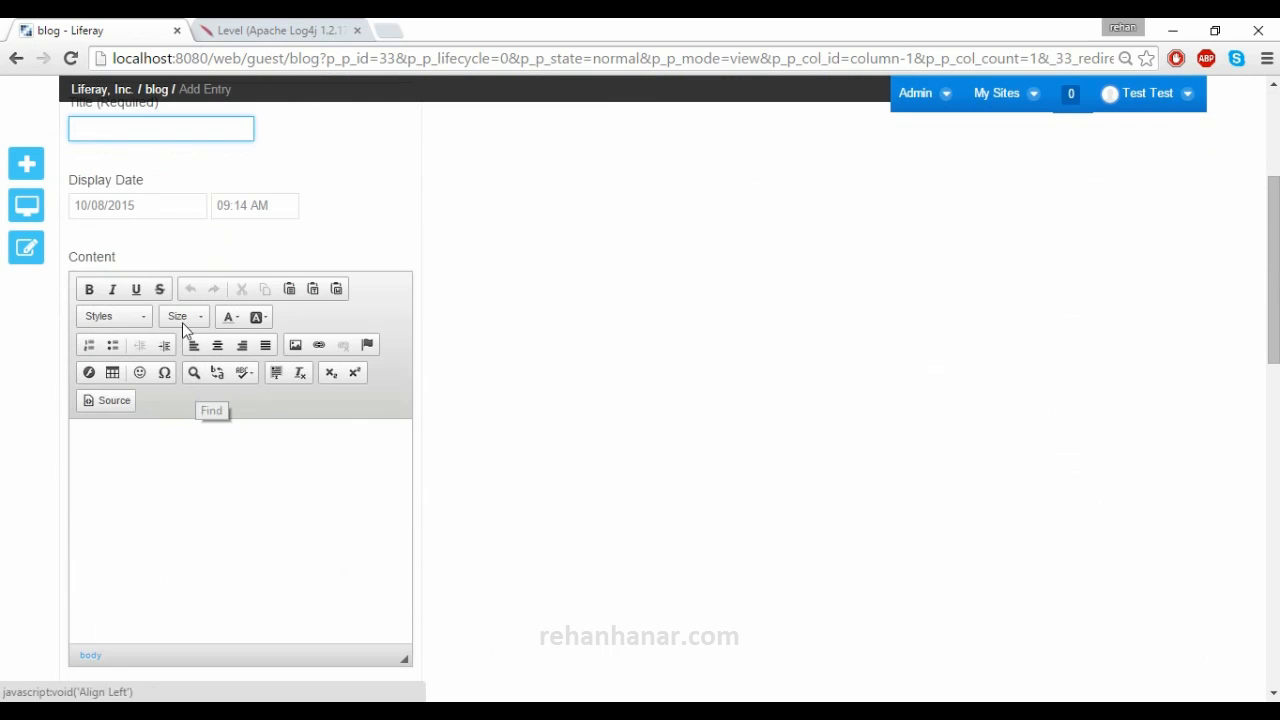
{"action": "left_click_drag", "start_coordinate": [76, 433], "coordinate": [178, 432]}
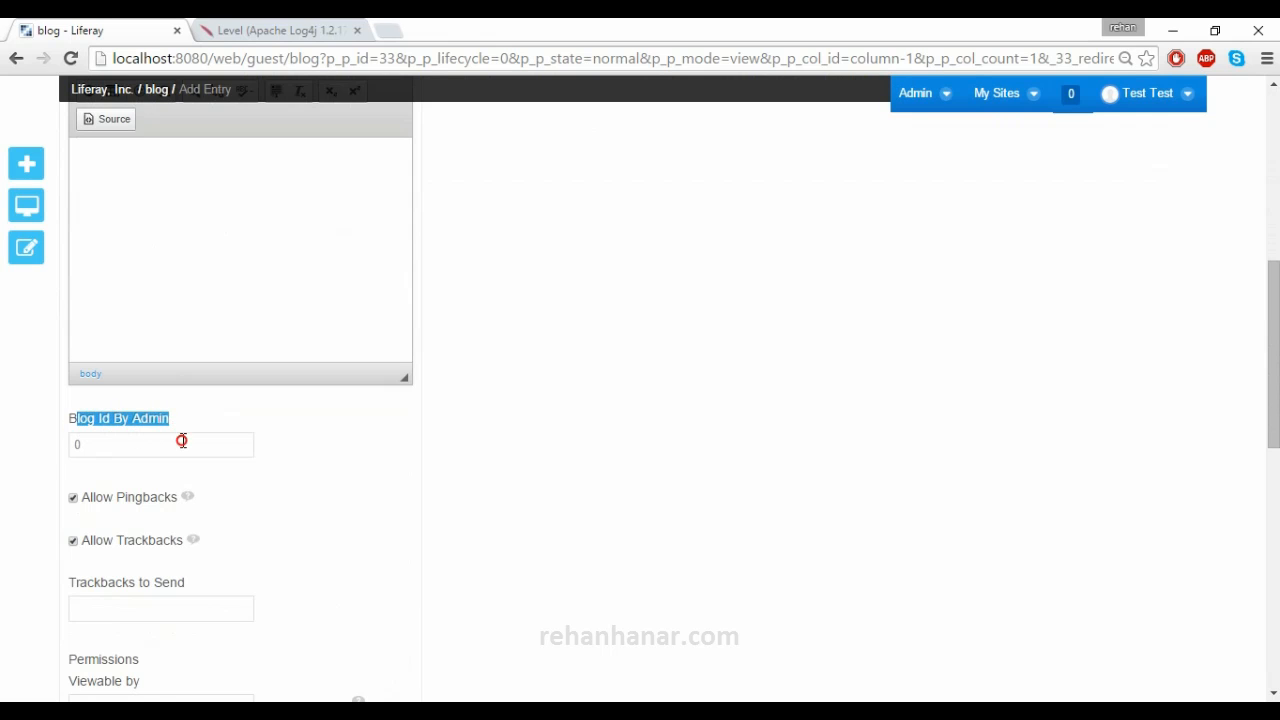
{"action": "left_click", "coordinate": [183, 440]}
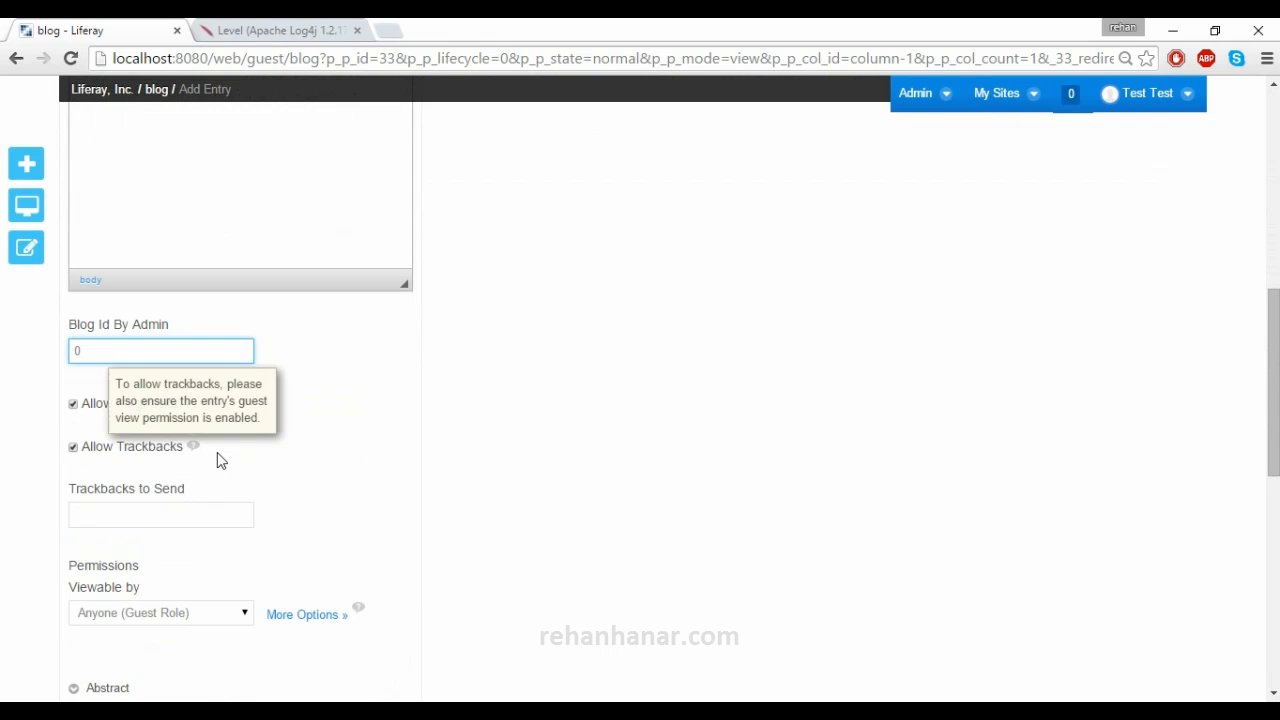
{"action": "scroll", "coordinate": [217, 452], "scroll_direction": "up", "scroll_amount": 3}
{"action": "scroll", "coordinate": [219, 453], "scroll_direction": "up", "scroll_amount": 3}
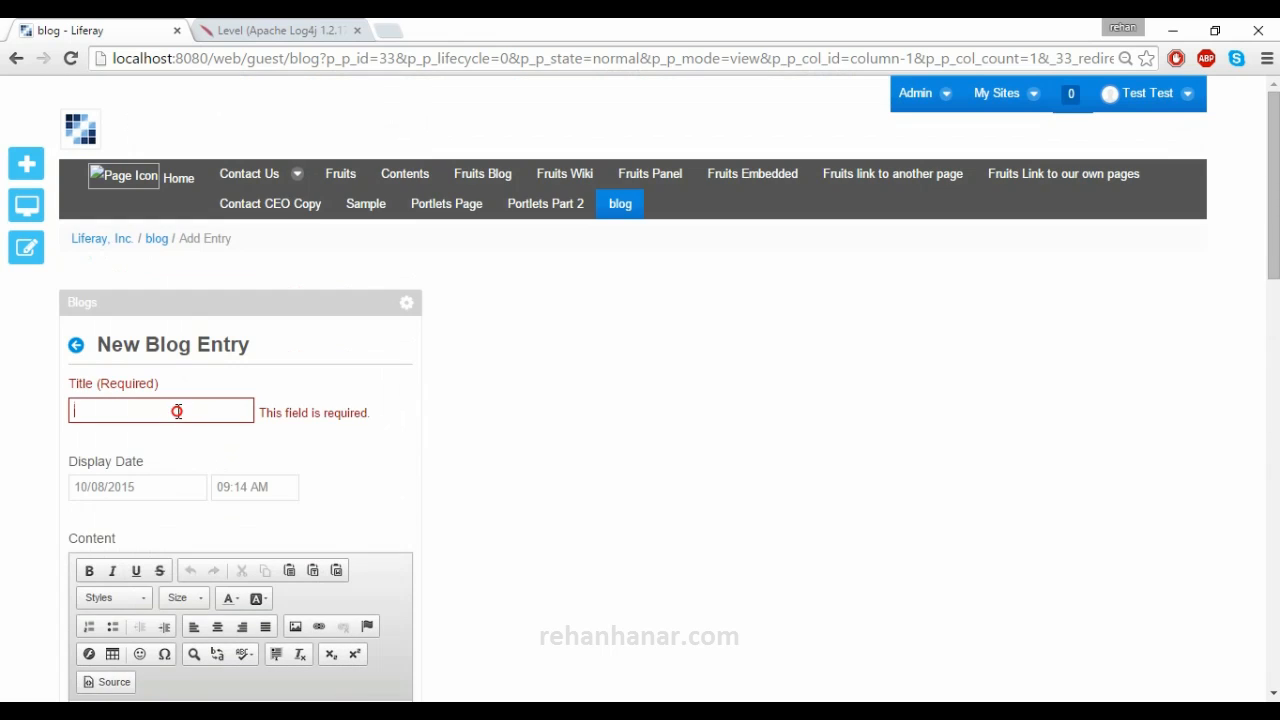
{"action": "scroll", "coordinate": [177, 411], "scroll_direction": "down", "scroll_amount": 2}
{"action": "scroll", "coordinate": [177, 411], "scroll_direction": "up", "scroll_amount": 2}
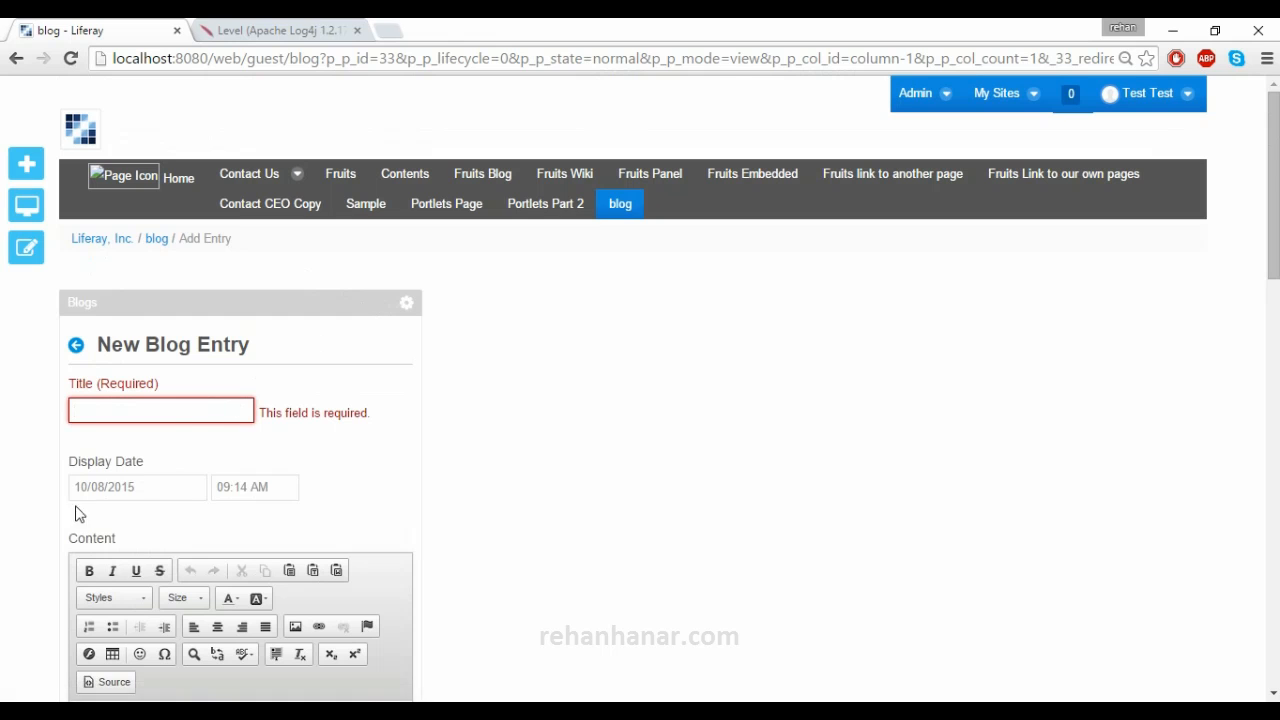
{"action": "scroll", "coordinate": [111, 591], "scroll_direction": "down", "scroll_amount": 6}
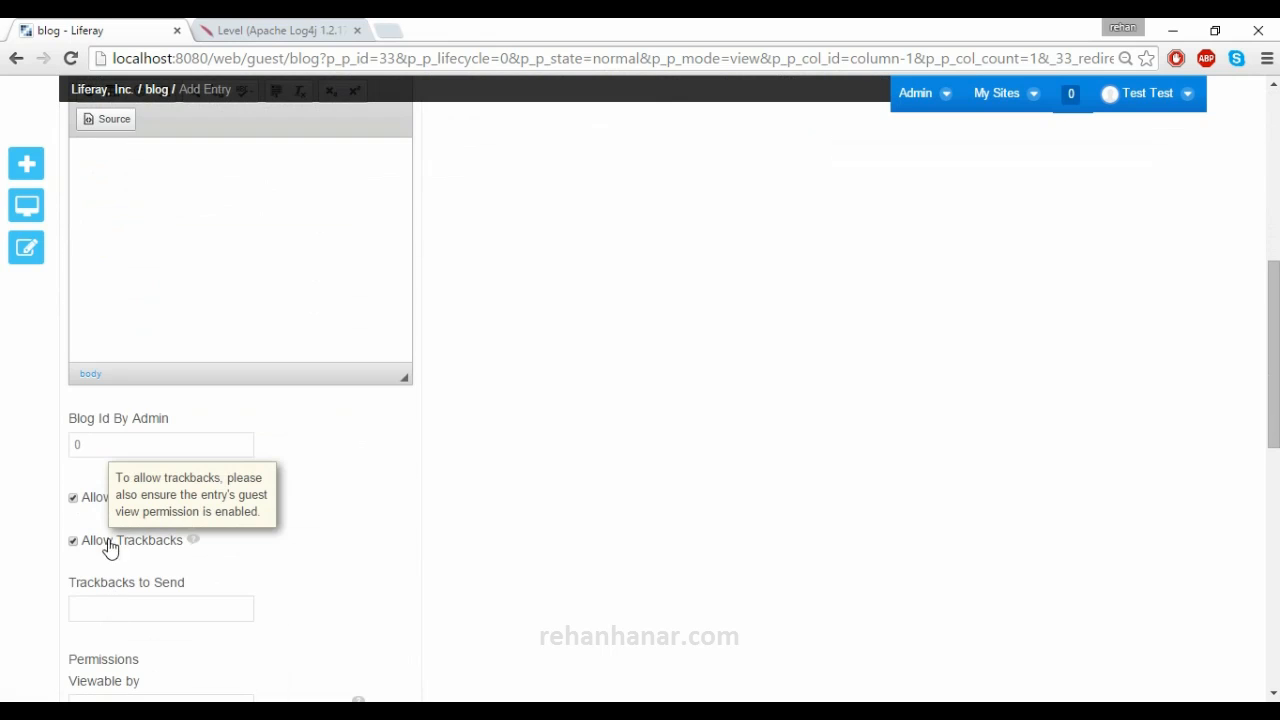
- Submit the entry with an empty title so Title is flagged as required
{"action": "left_click", "coordinate": [113, 455]}
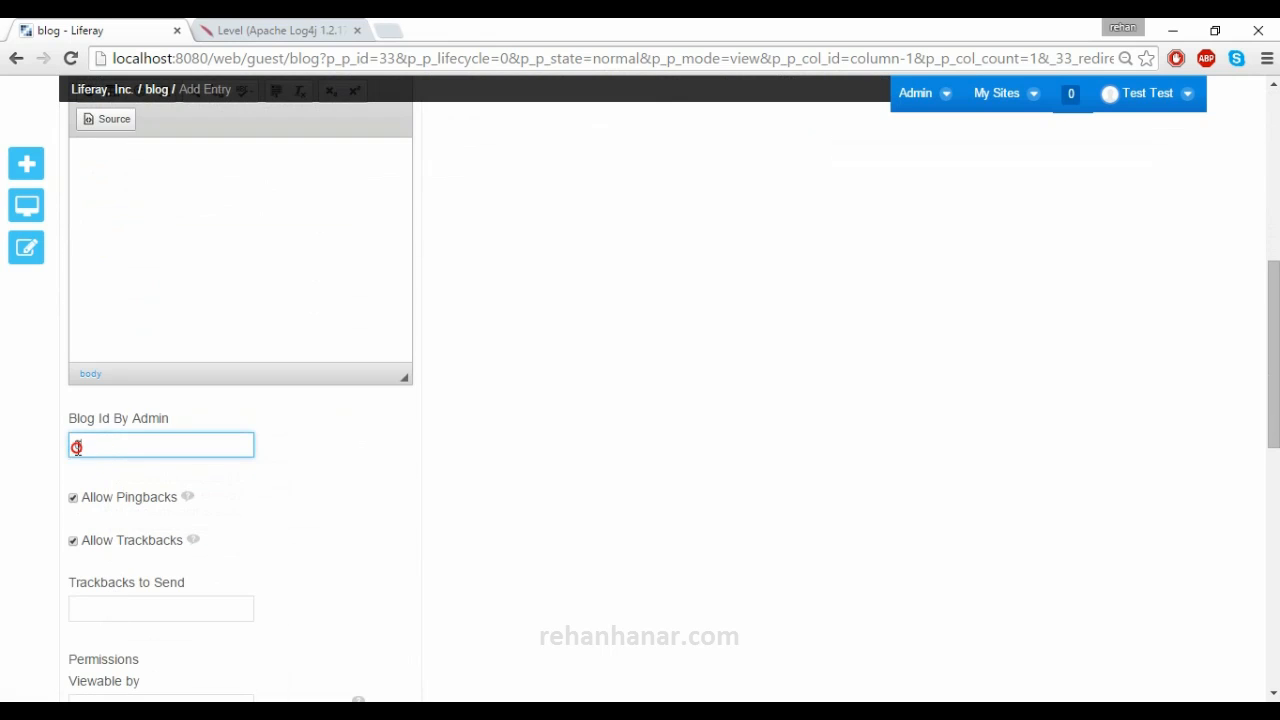
{"action": "key", "text": "Return"}
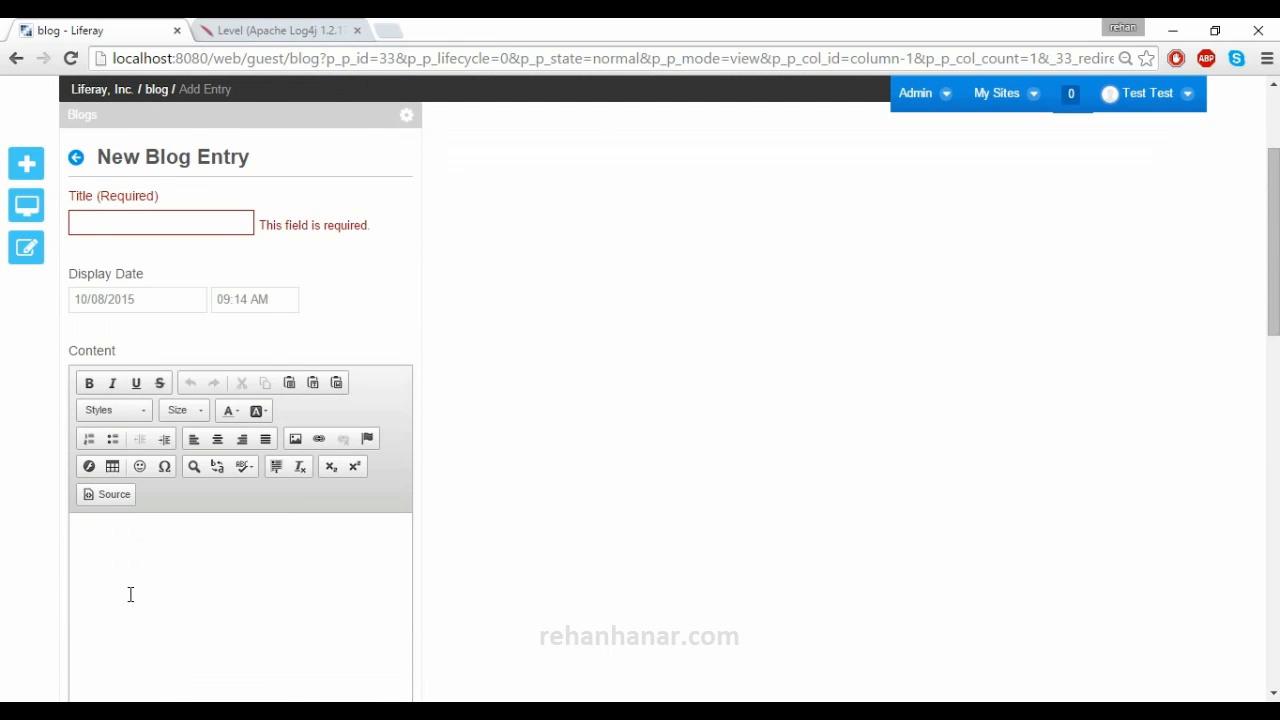
{"action": "scroll", "coordinate": [130, 594], "scroll_direction": "down", "scroll_amount": 4}
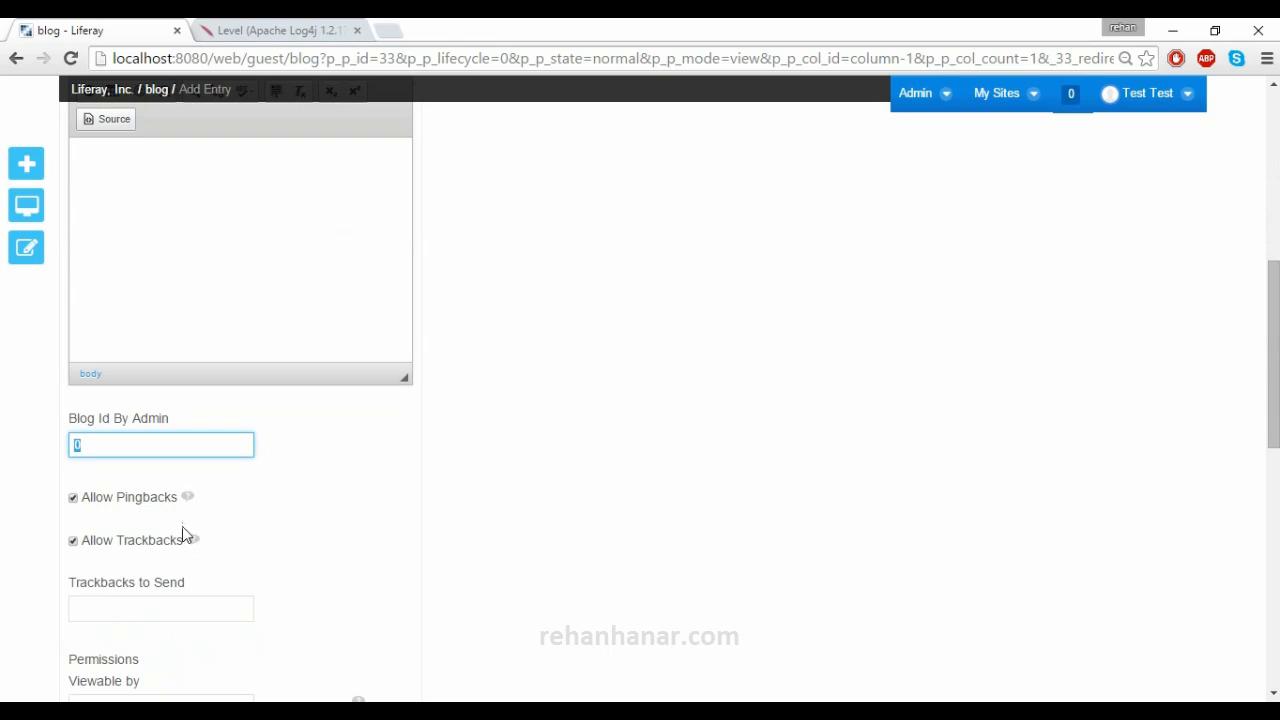
{"action": "scroll", "coordinate": [182, 527], "scroll_direction": "up", "scroll_amount": 1}
{"action": "left_click_drag", "start_coordinate": [196, 545], "coordinate": [57, 557]}
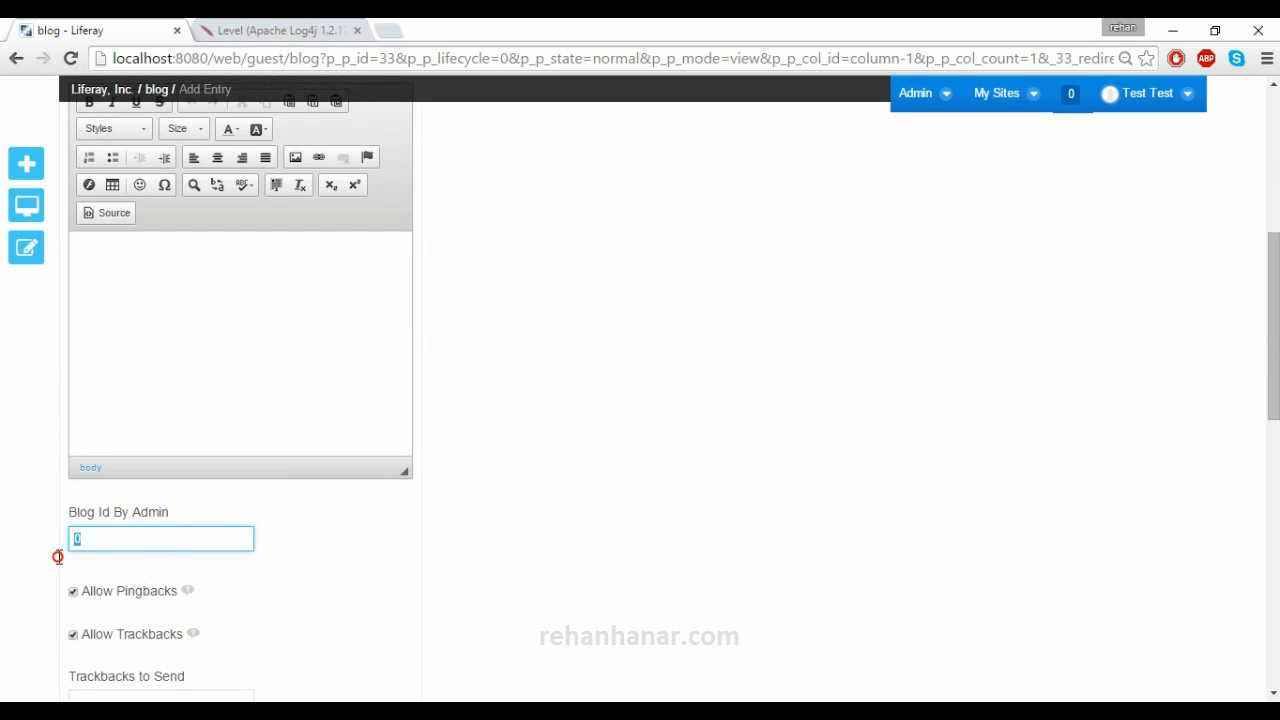
{"action": "scroll", "coordinate": [219, 552], "scroll_direction": "up", "scroll_amount": 4}
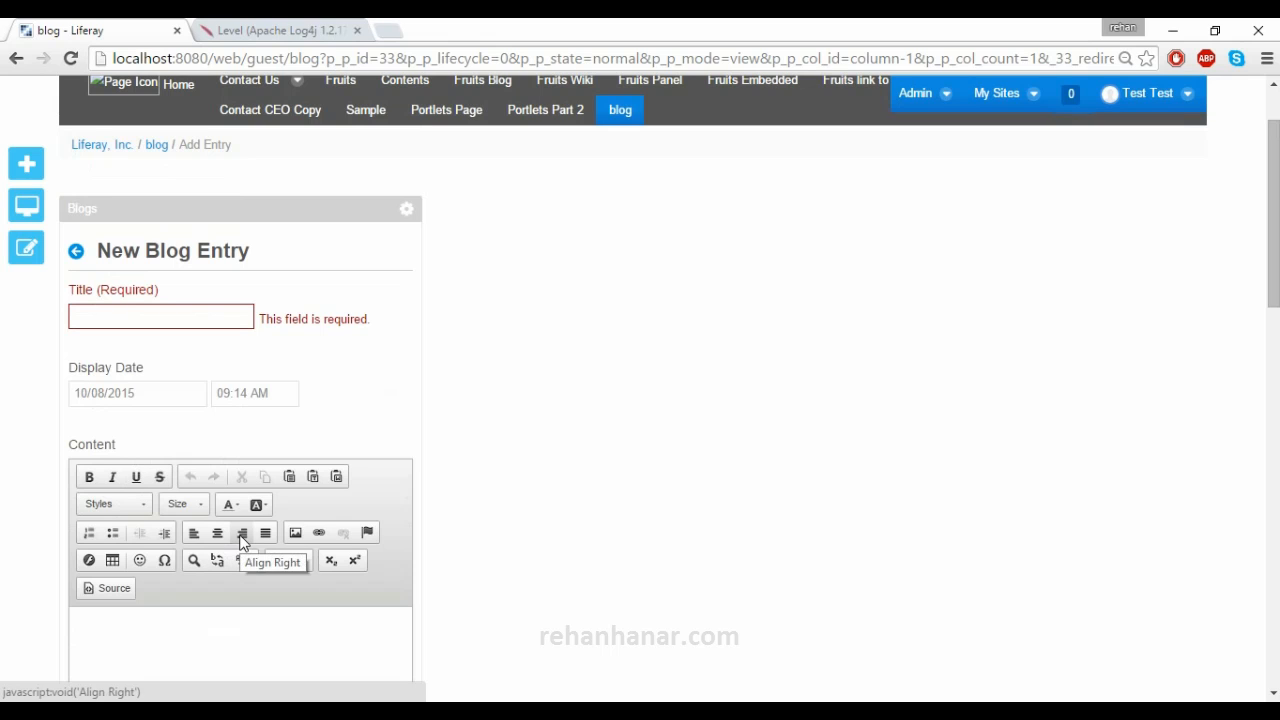
- Enter the title 'Sample Blog 111111' and short sample content
{"action": "left_click", "coordinate": [152, 324]}
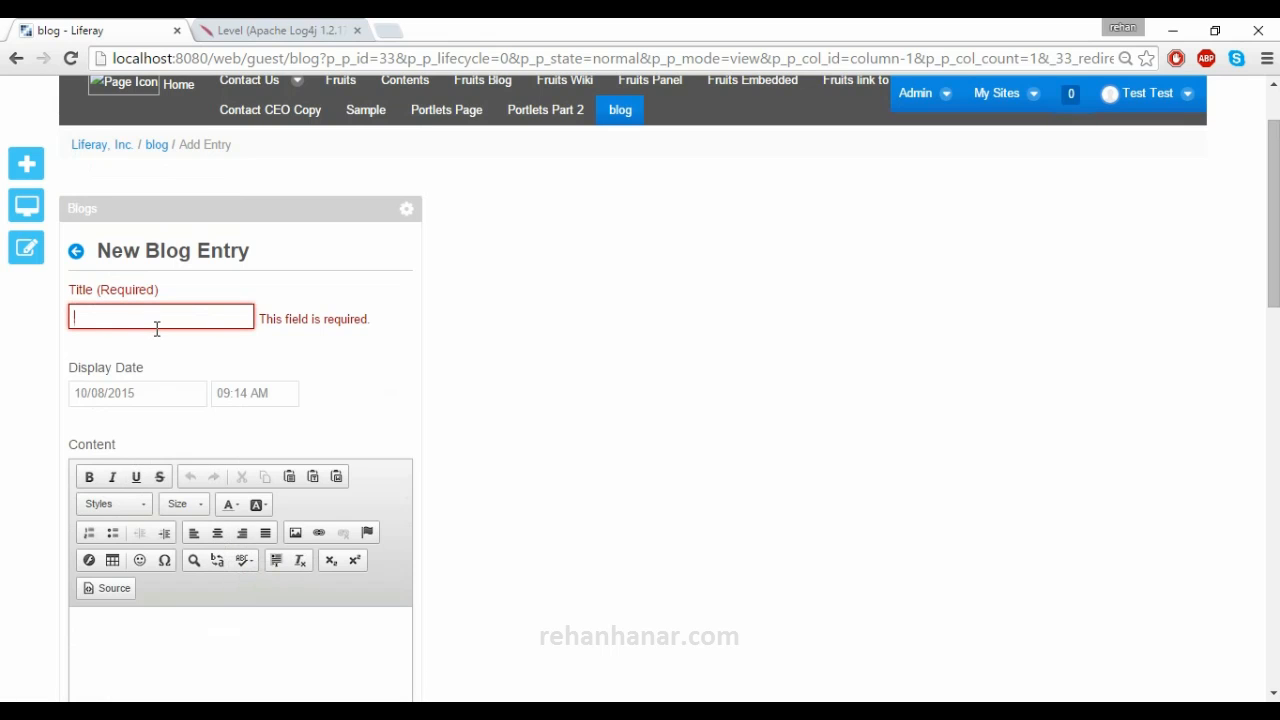
{"action": "type", "text": "Sample Blog 111111"}
{"action": "left_click", "coordinate": [215, 634]}
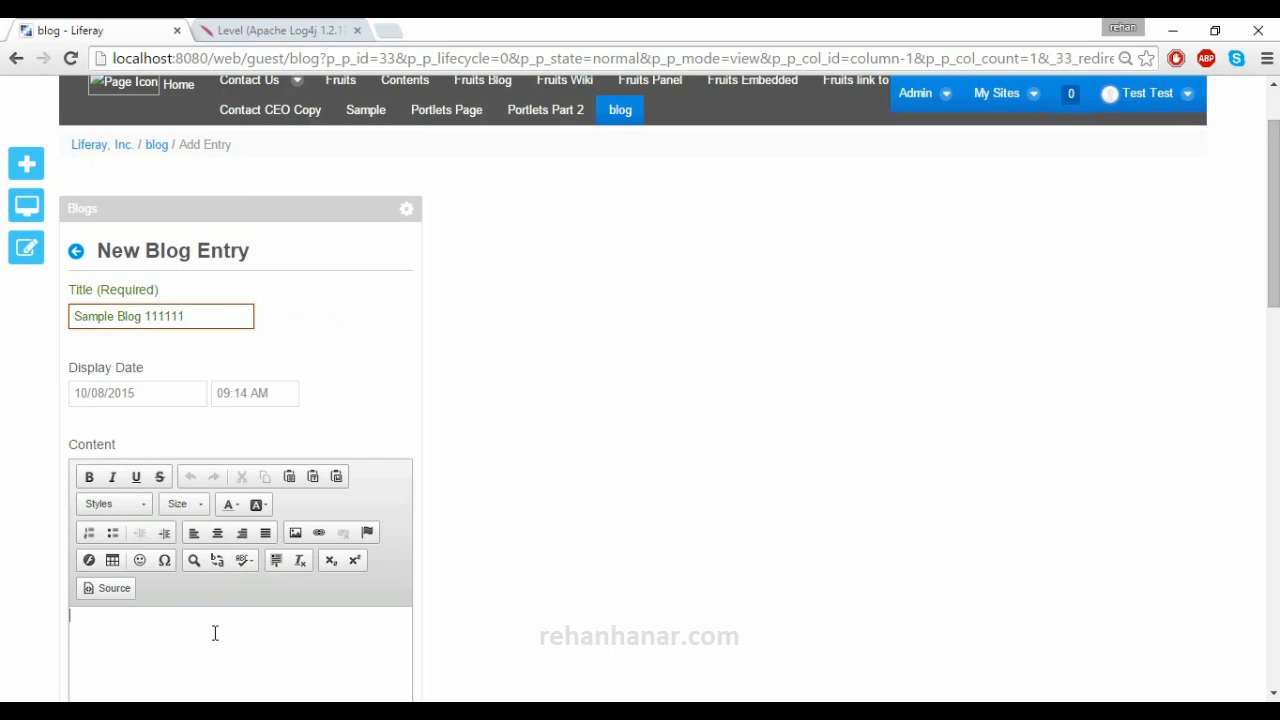
{"action": "type", "text": "GT"}
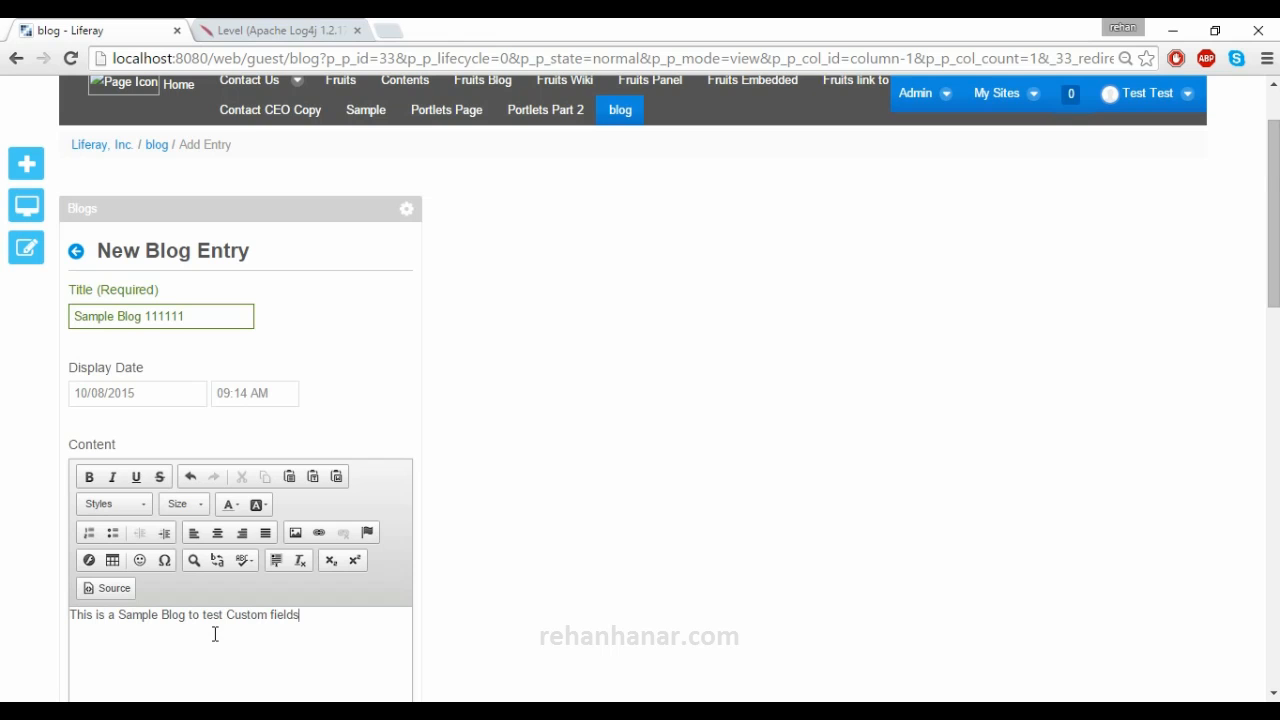
{"action": "scroll", "coordinate": [230, 623], "scroll_direction": "down", "scroll_amount": 3}
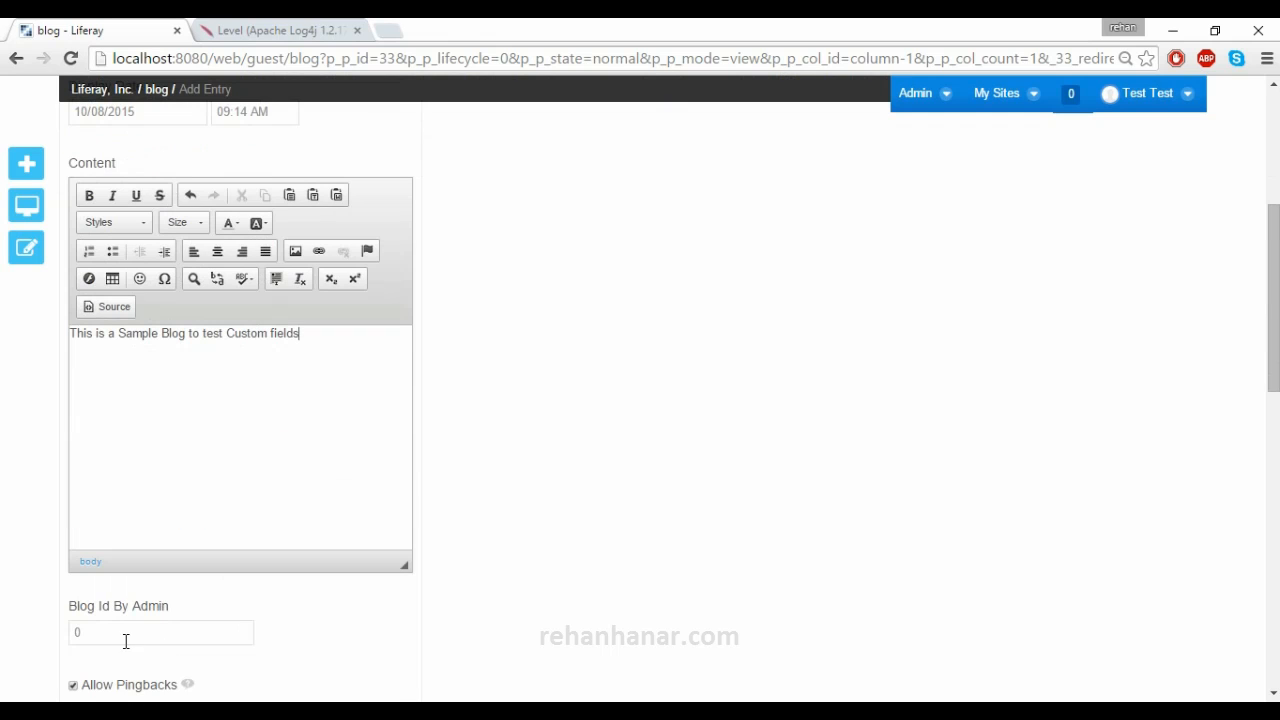
{"action": "double_click", "coordinate": [124, 633]}
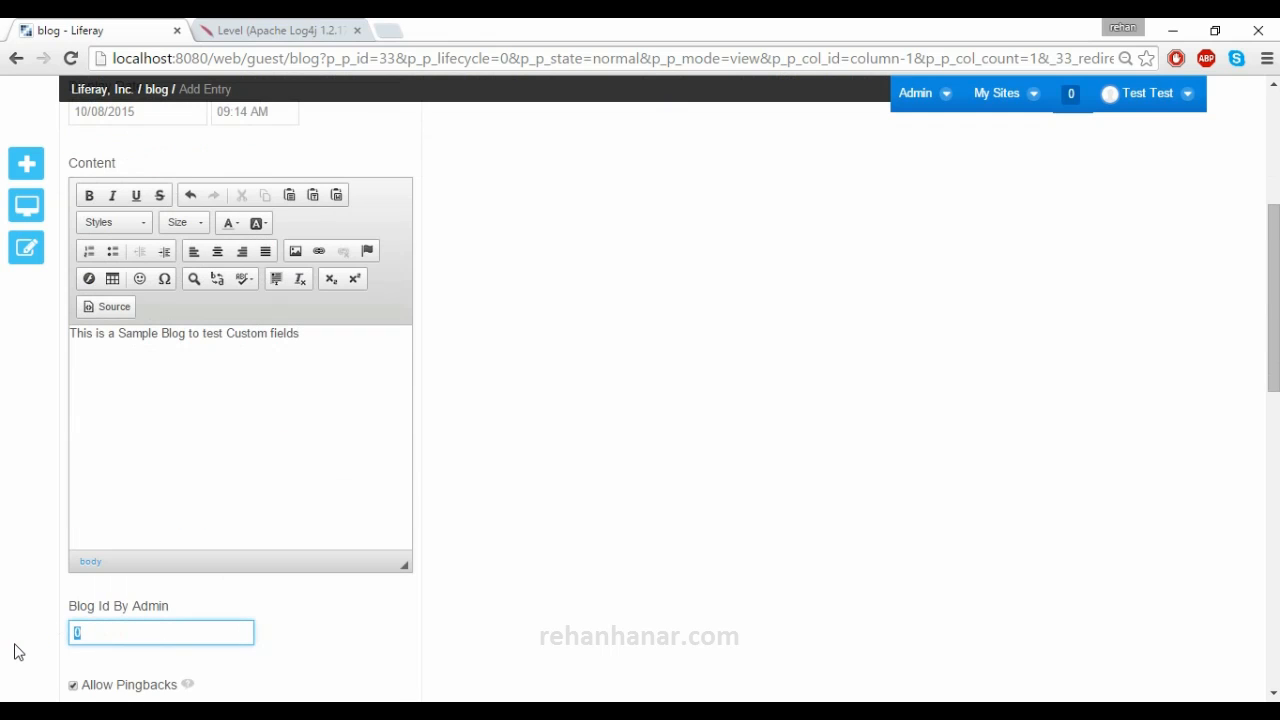
{"action": "type", "text": "98888899999"}
{"action": "scroll", "coordinate": [17, 652], "scroll_direction": "up", "scroll_amount": 1}
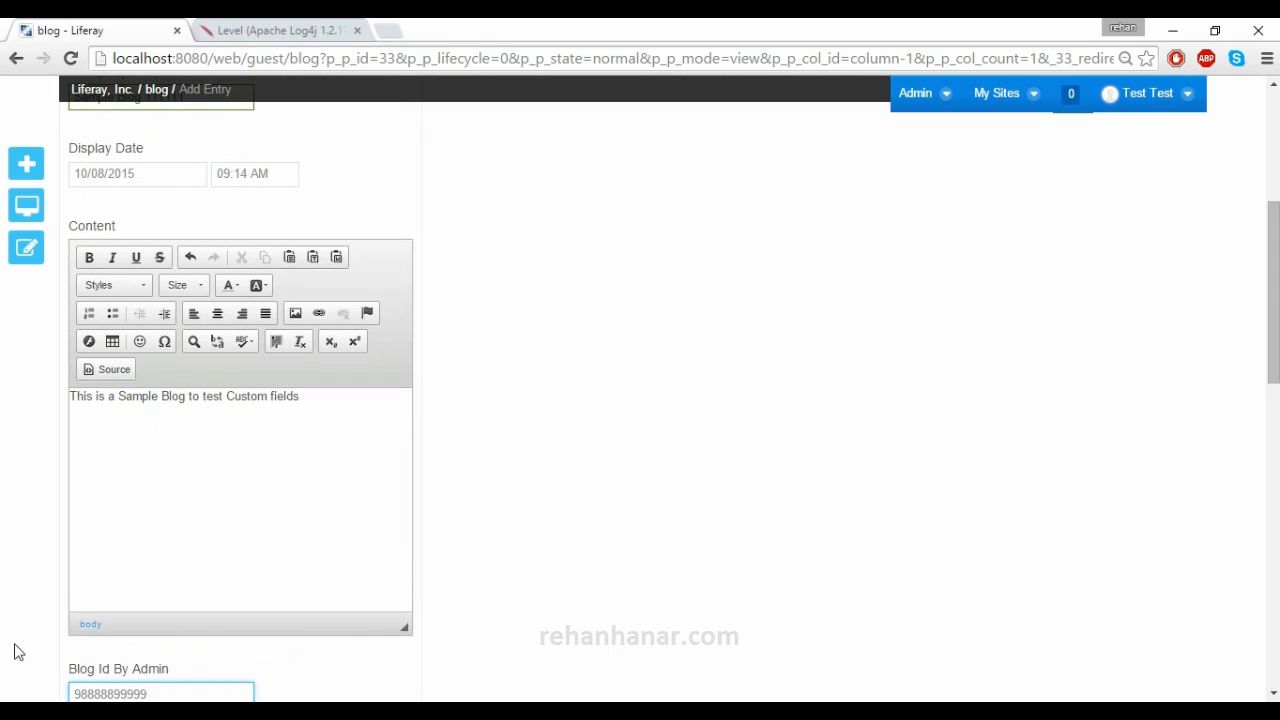
{"action": "scroll", "coordinate": [130, 660], "scroll_direction": "down", "scroll_amount": 2}
{"action": "scroll", "coordinate": [129, 663], "scroll_direction": "down", "scroll_amount": 2}
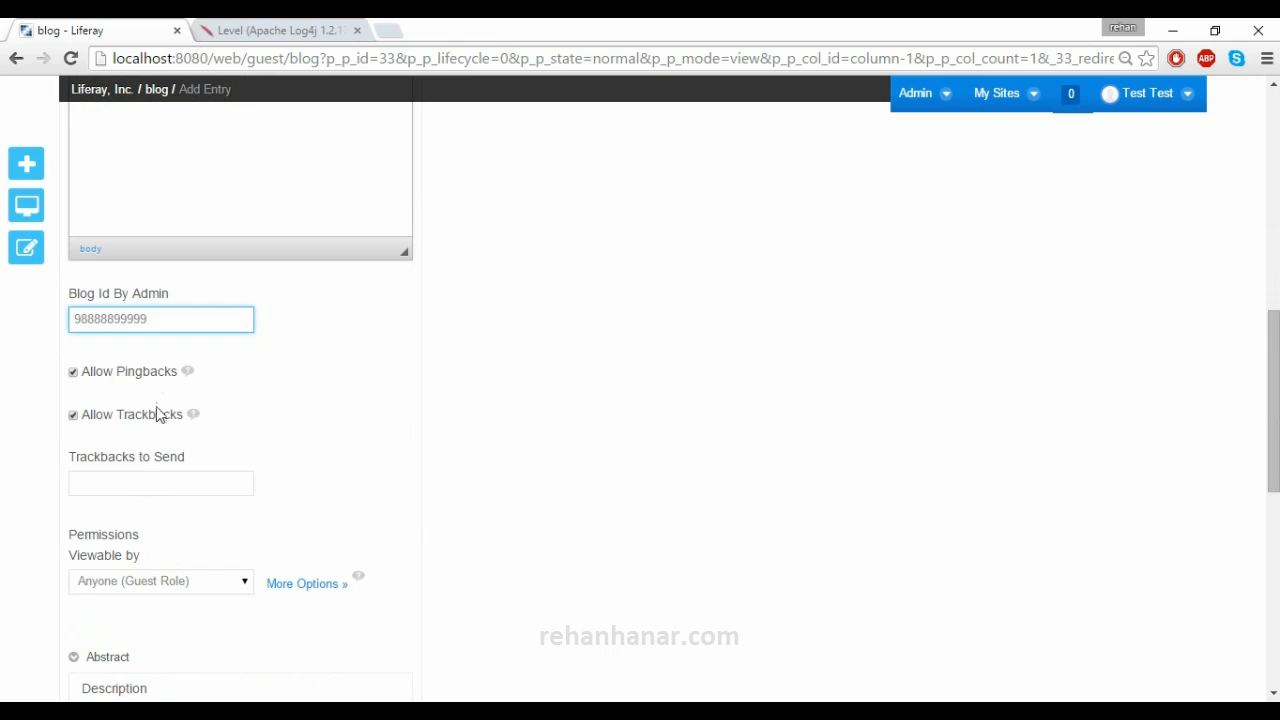
{"action": "scroll", "coordinate": [160, 523], "scroll_direction": "down", "scroll_amount": 4}
{"action": "scroll", "coordinate": [124, 614], "scroll_direction": "down", "scroll_amount": 3}
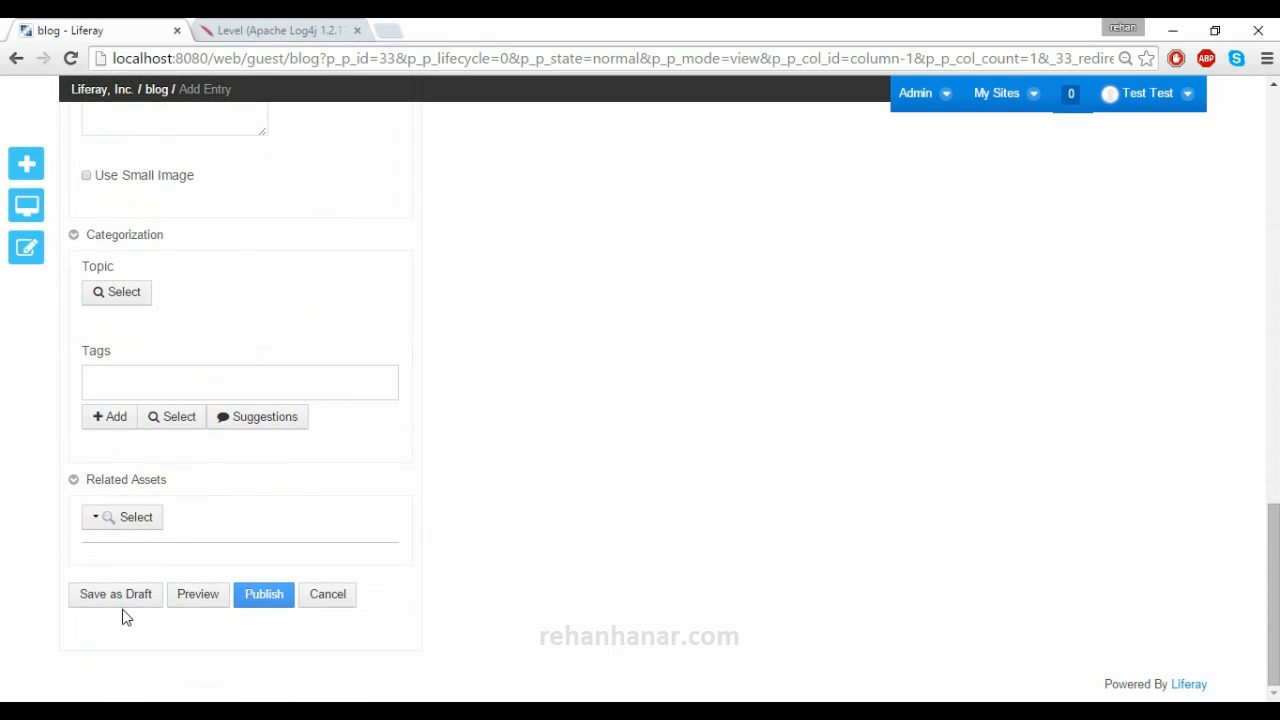
{"action": "left_click", "coordinate": [266, 600]}
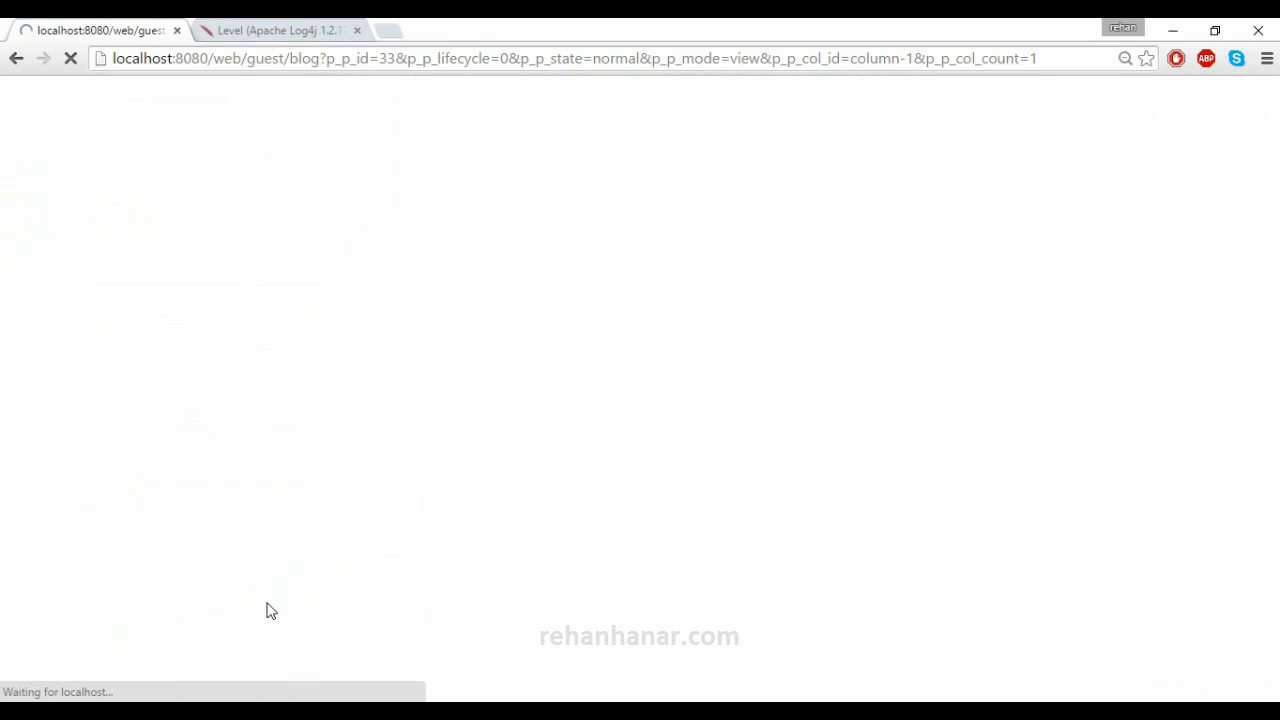
- Open the full Sample Blog 111111 entry from the blog list
{"action": "scroll", "coordinate": [204, 470], "scroll_direction": "down", "scroll_amount": 1}
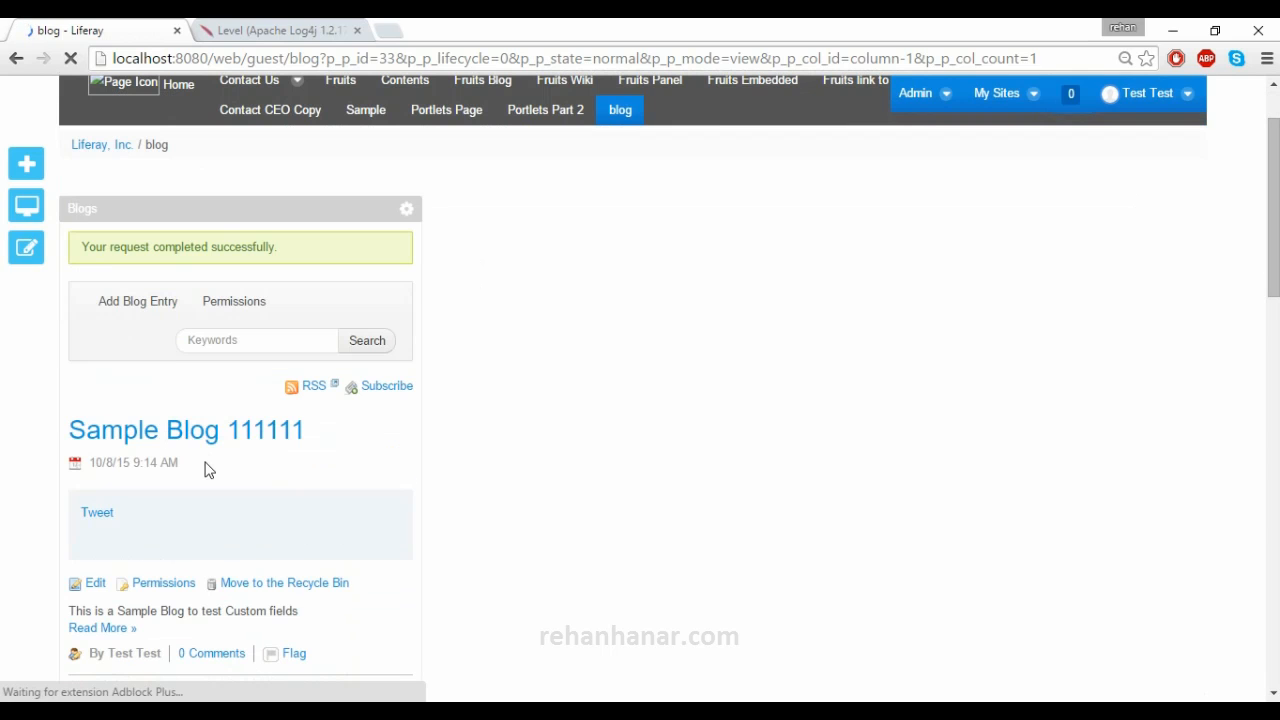
{"action": "scroll", "coordinate": [129, 450], "scroll_direction": "down", "scroll_amount": 2}
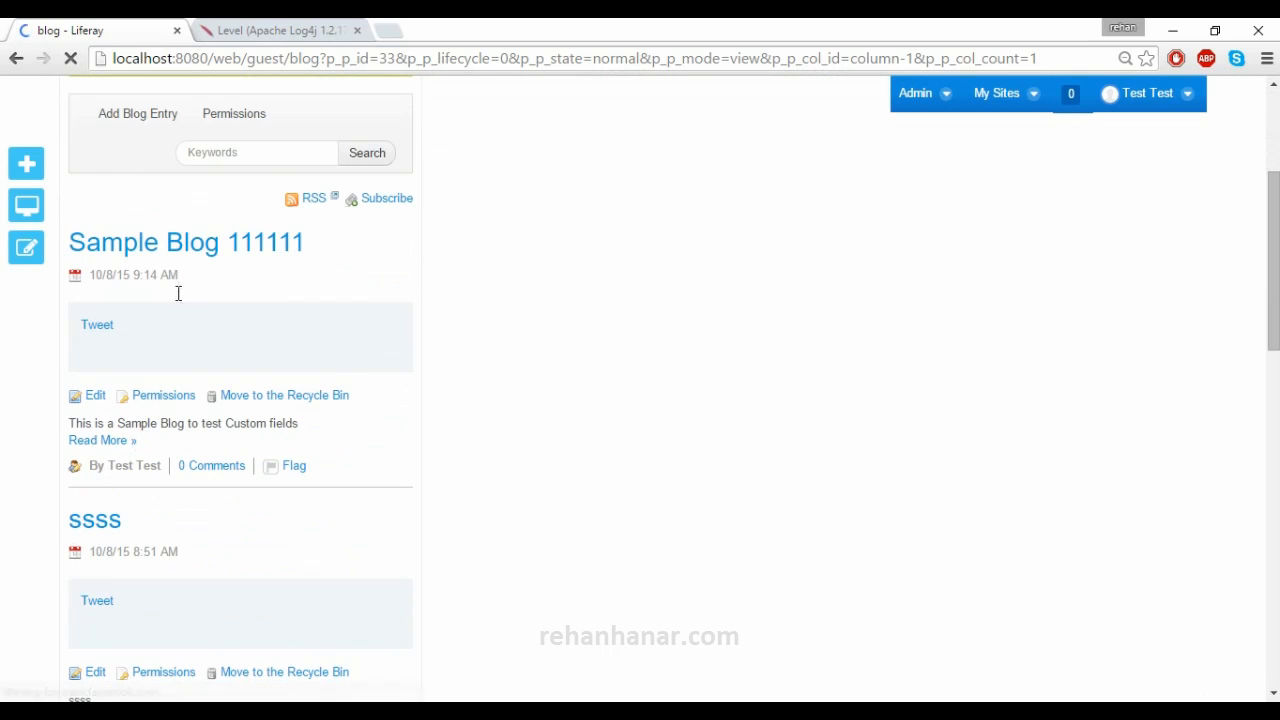
{"action": "left_click", "coordinate": [96, 440]}
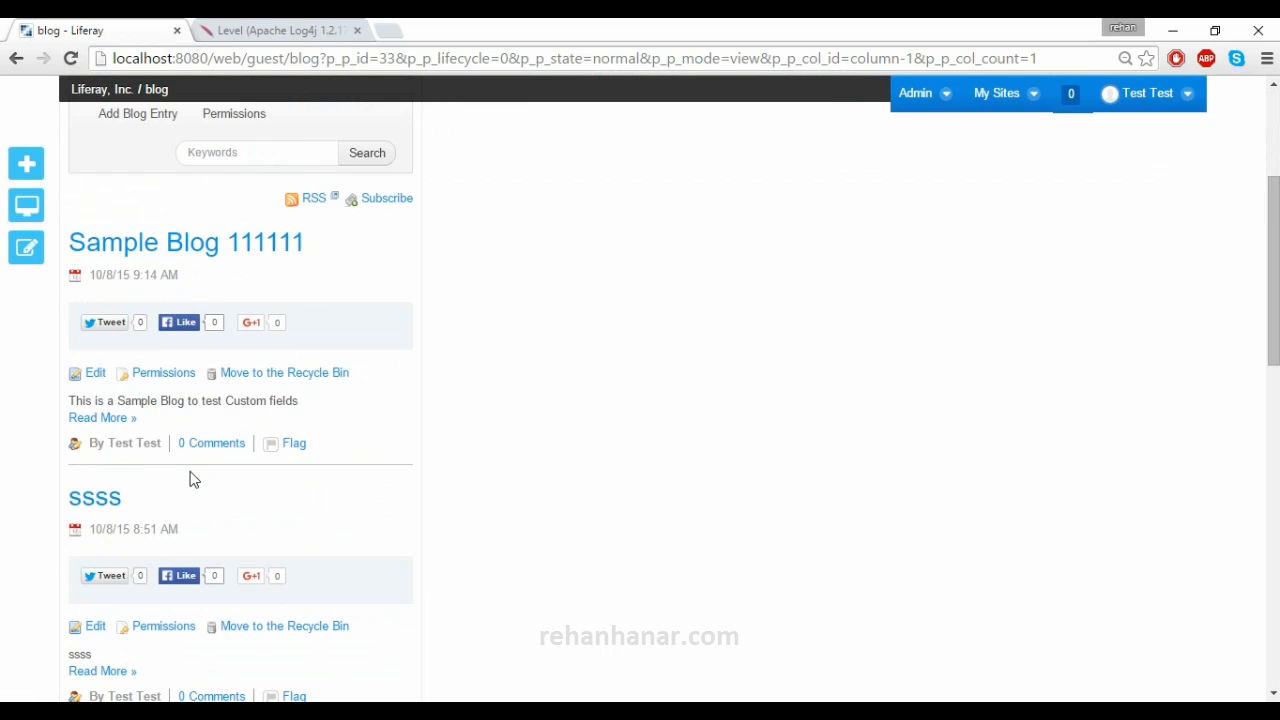
{"action": "left_click", "coordinate": [122, 420]}
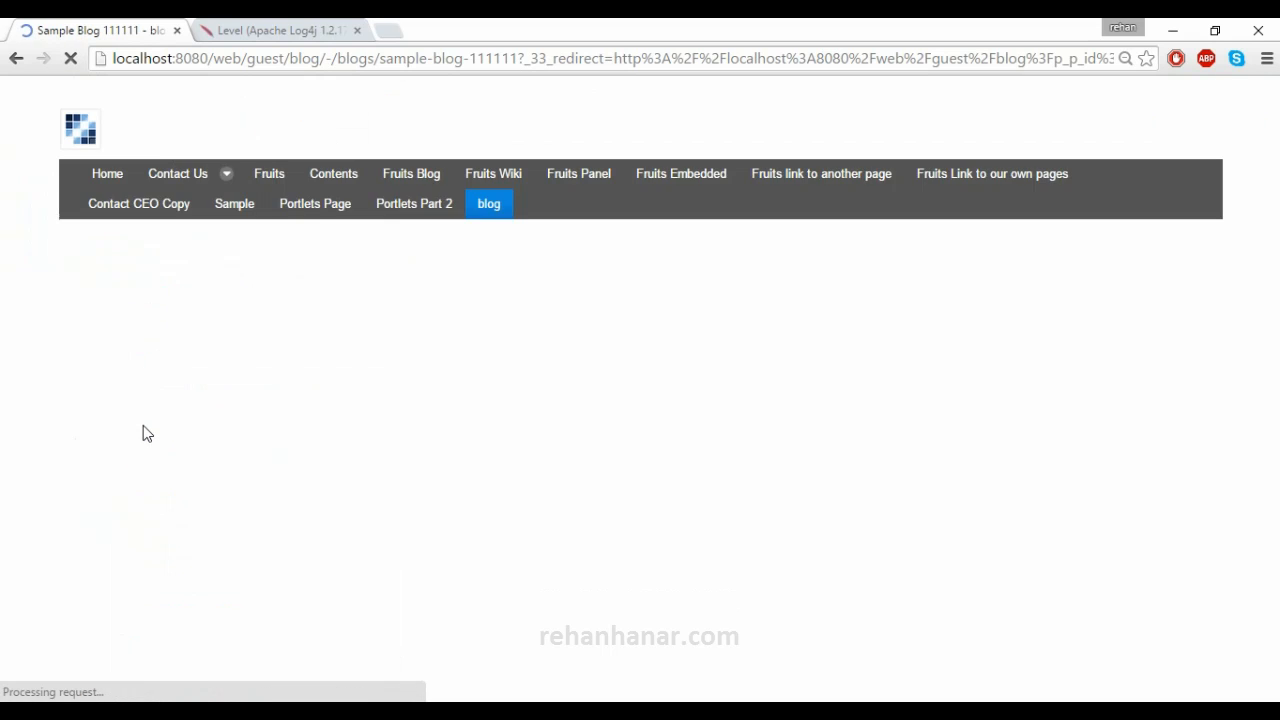
- Select the entry's Blog Id By Admin value, which reads 0
{"action": "scroll", "coordinate": [258, 435], "scroll_direction": "down", "scroll_amount": 2}
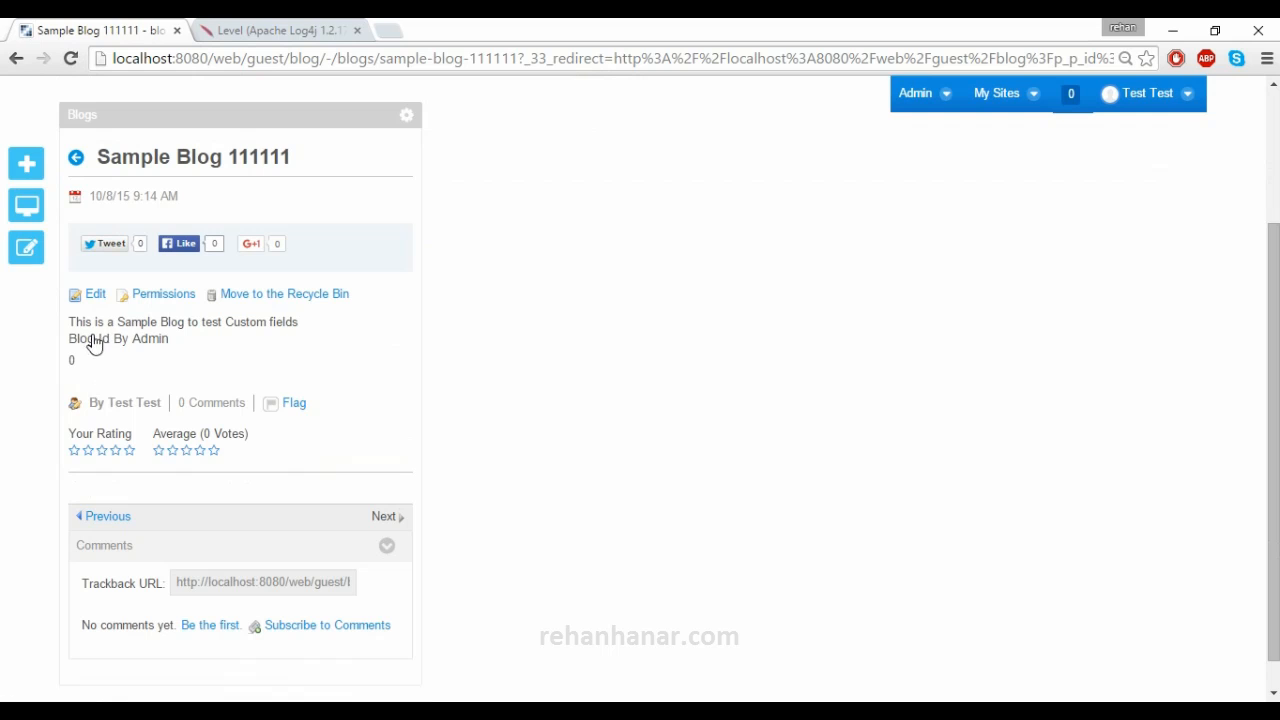
{"action": "mouse_move", "coordinate": [80, 364]}
{"action": "left_mouse_down"}
{"action": "mouse_move", "coordinate": [61, 364]}
{"action": "mouse_move", "coordinate": [88, 374]}
{"action": "left_mouse_up"}
{"action": "left_click", "coordinate": [107, 376]}
{"action": "left_click", "coordinate": [71, 363]}
{"action": "left_click", "coordinate": [85, 362]}
{"action": "left_click_drag", "start_coordinate": [60, 362], "coordinate": [93, 362]}
- Edit Sample Blog 111111, change Blog Id By Admin to 12, and publish it
{"action": "left_click", "coordinate": [95, 294]}
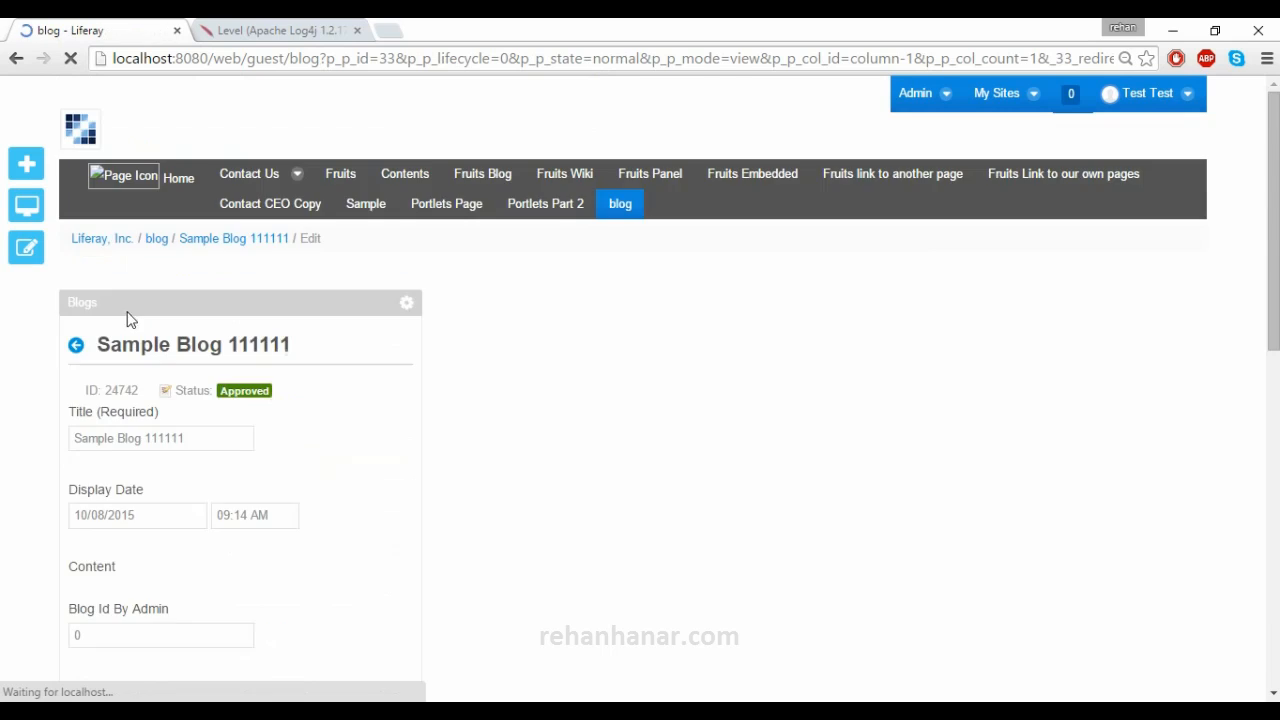
{"action": "scroll", "coordinate": [140, 325], "scroll_direction": "down", "scroll_amount": 4}
{"action": "left_click_drag", "start_coordinate": [103, 261], "coordinate": [46, 262]}
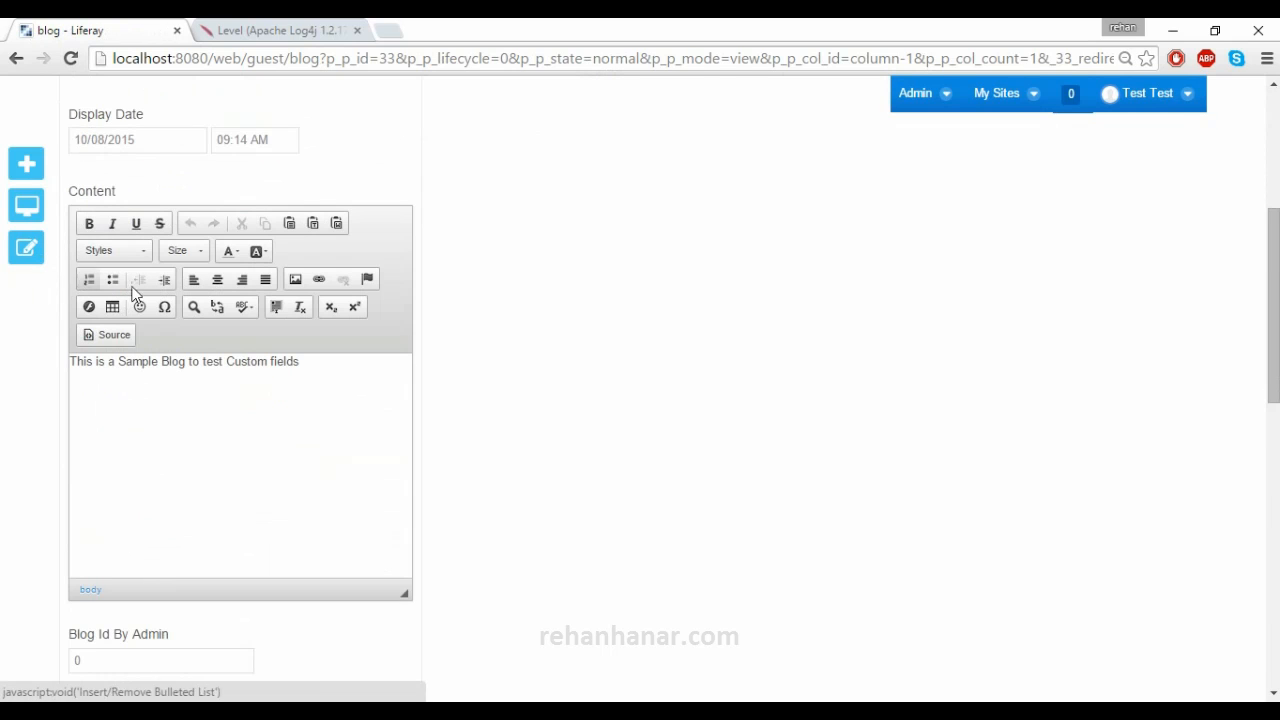
{"action": "scroll", "coordinate": [180, 400], "scroll_direction": "down", "scroll_amount": 2}
{"action": "left_click", "coordinate": [144, 470]}
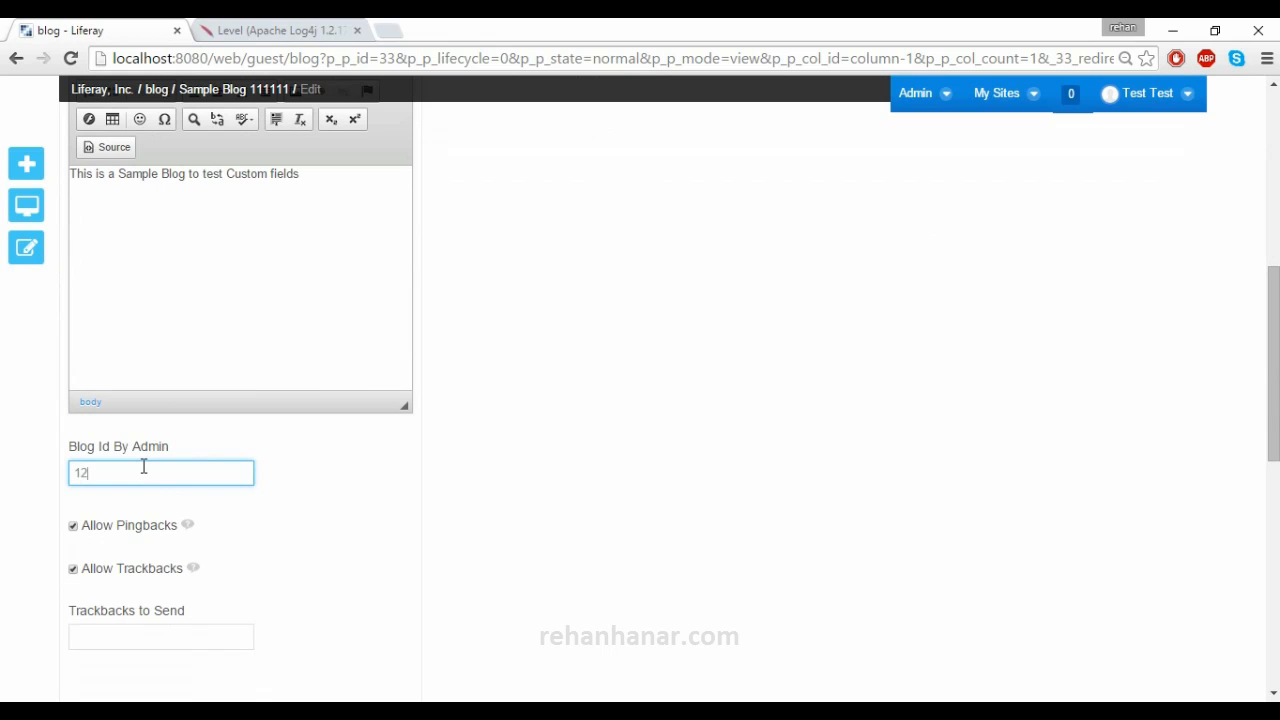
{"action": "scroll", "coordinate": [309, 429], "scroll_direction": "down", "scroll_amount": 7}
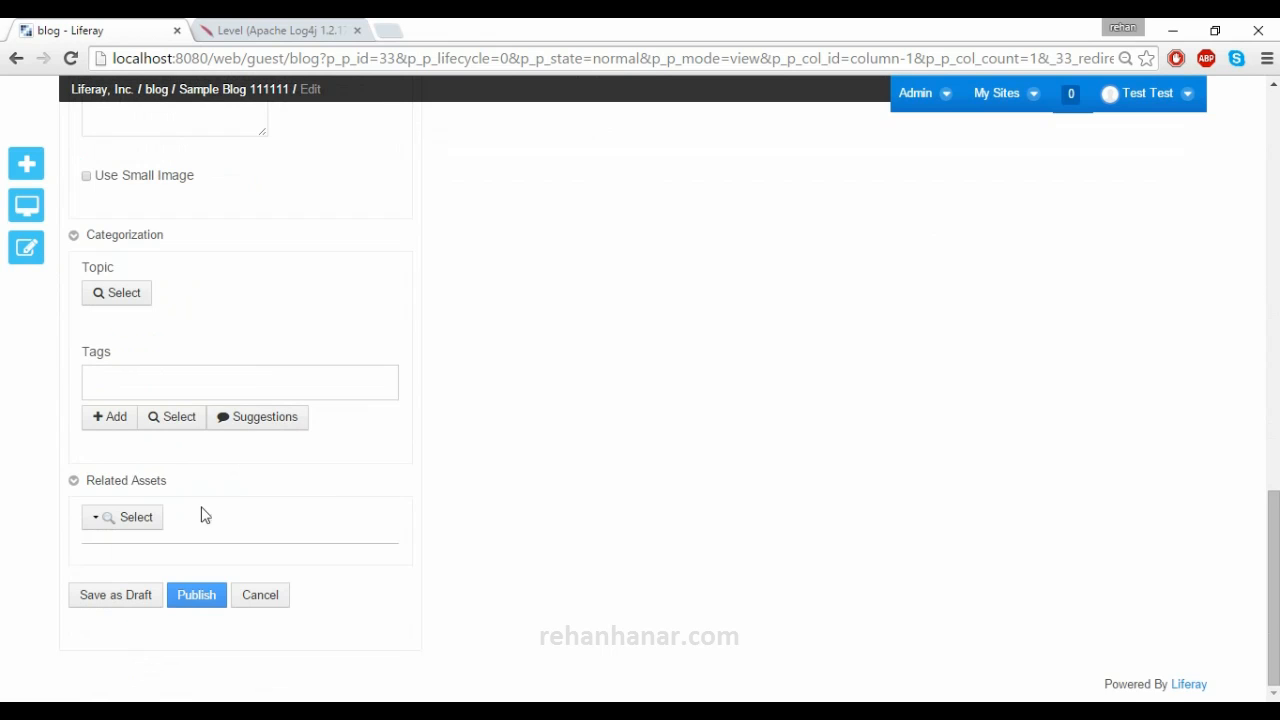
{"action": "left_click", "coordinate": [198, 596]}
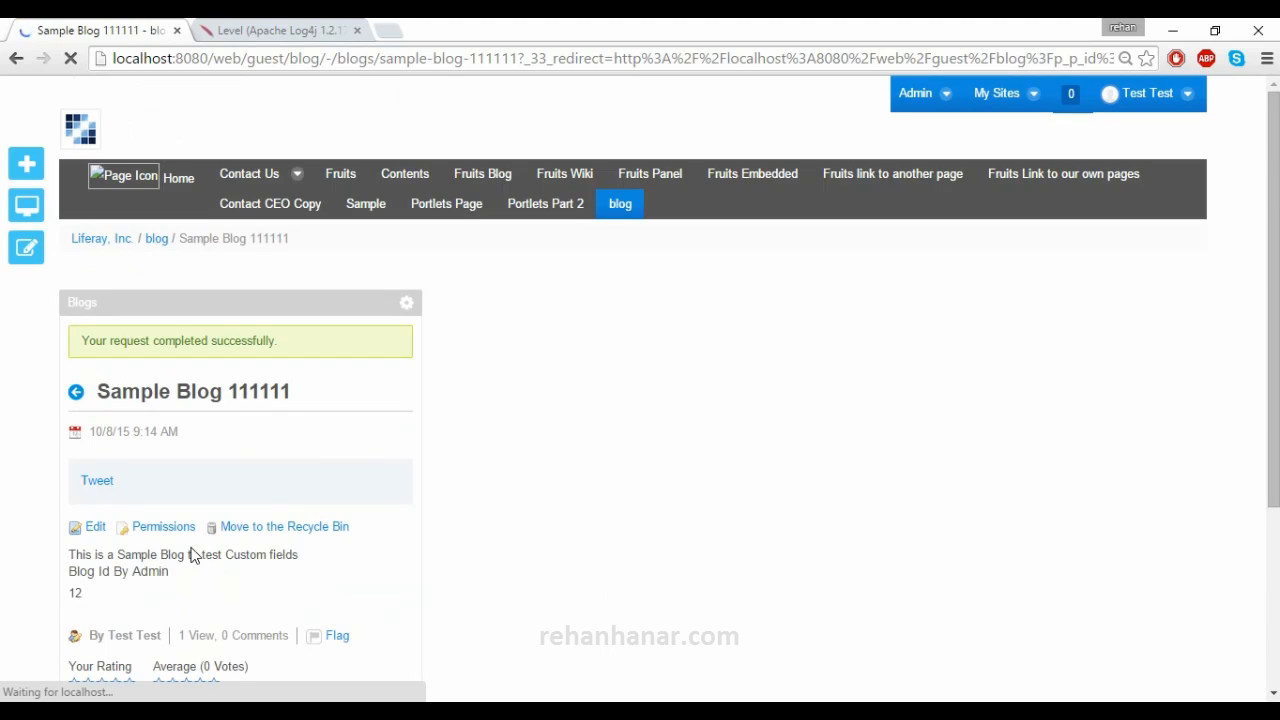
- Select the republished entry's Blog Id By Admin value, now showing 12
{"action": "double_click", "coordinate": [78, 432]}
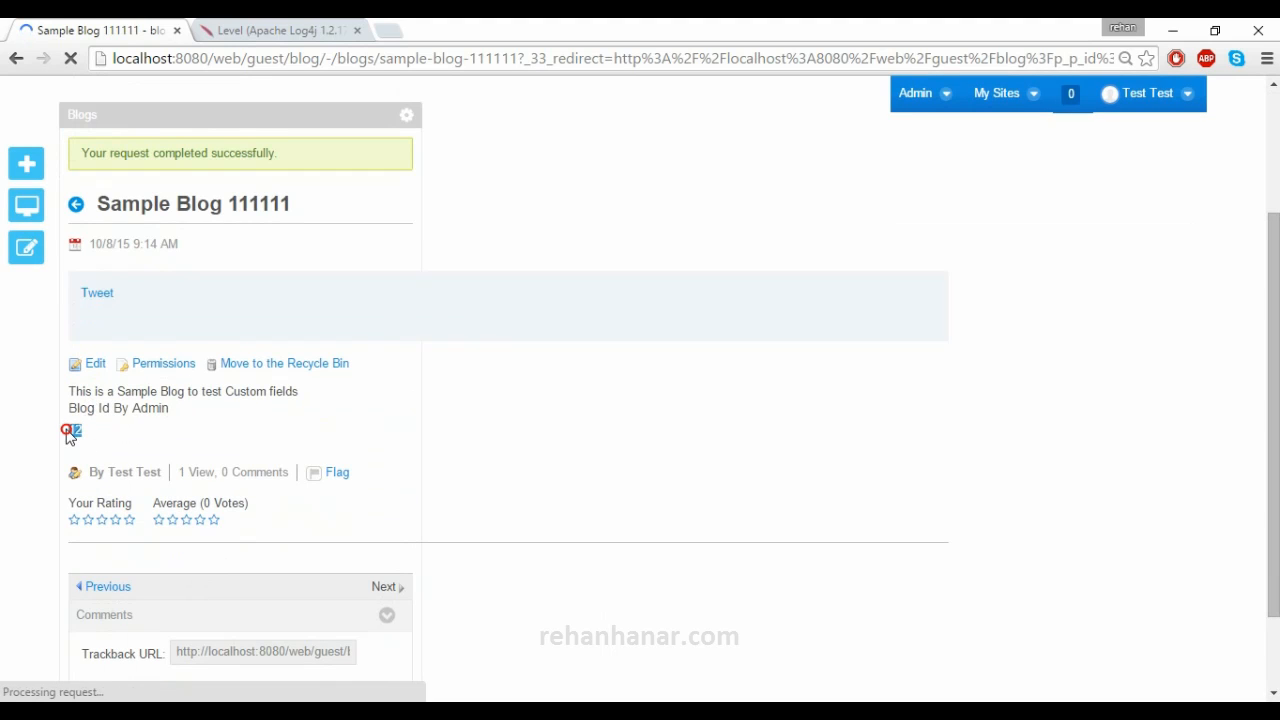
{"action": "left_click", "coordinate": [106, 452]}
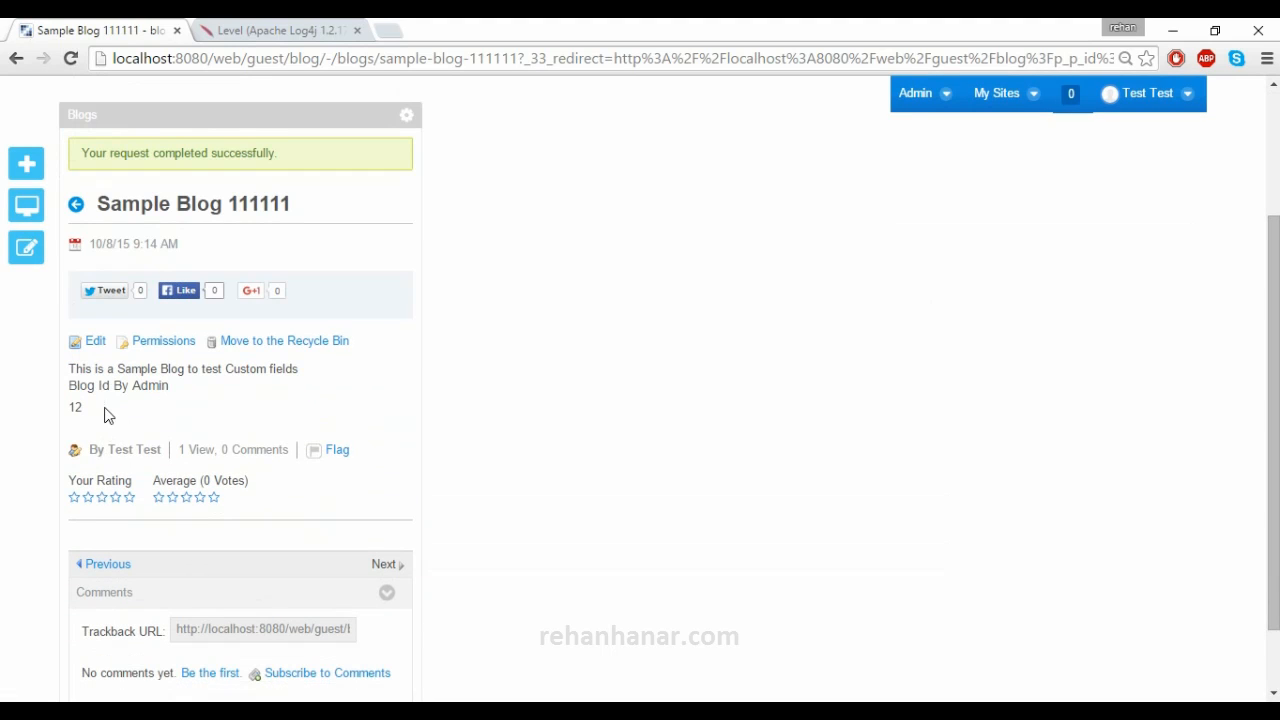
{"action": "scroll", "coordinate": [162, 430], "scroll_direction": "up", "scroll_amount": 2}
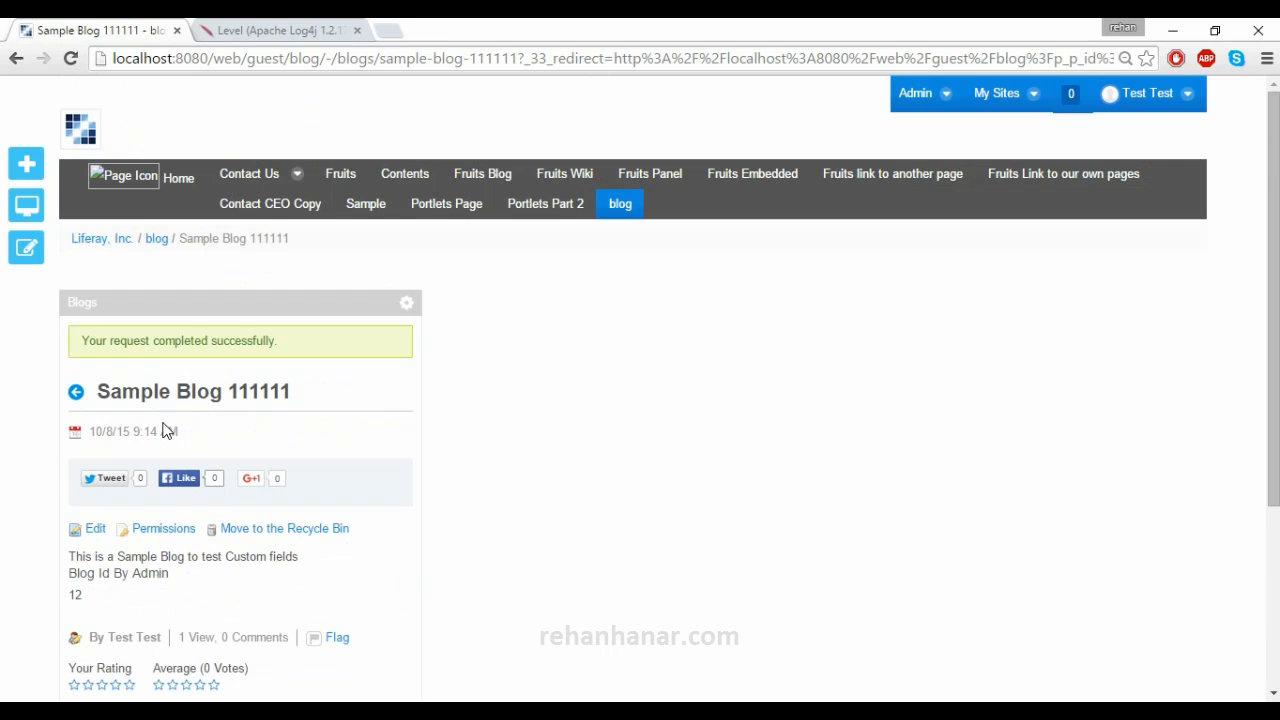
- Open Control Panel > Custom Fields, browse its resources table, then go to Server Administration
{"action": "left_click", "coordinate": [935, 98]}
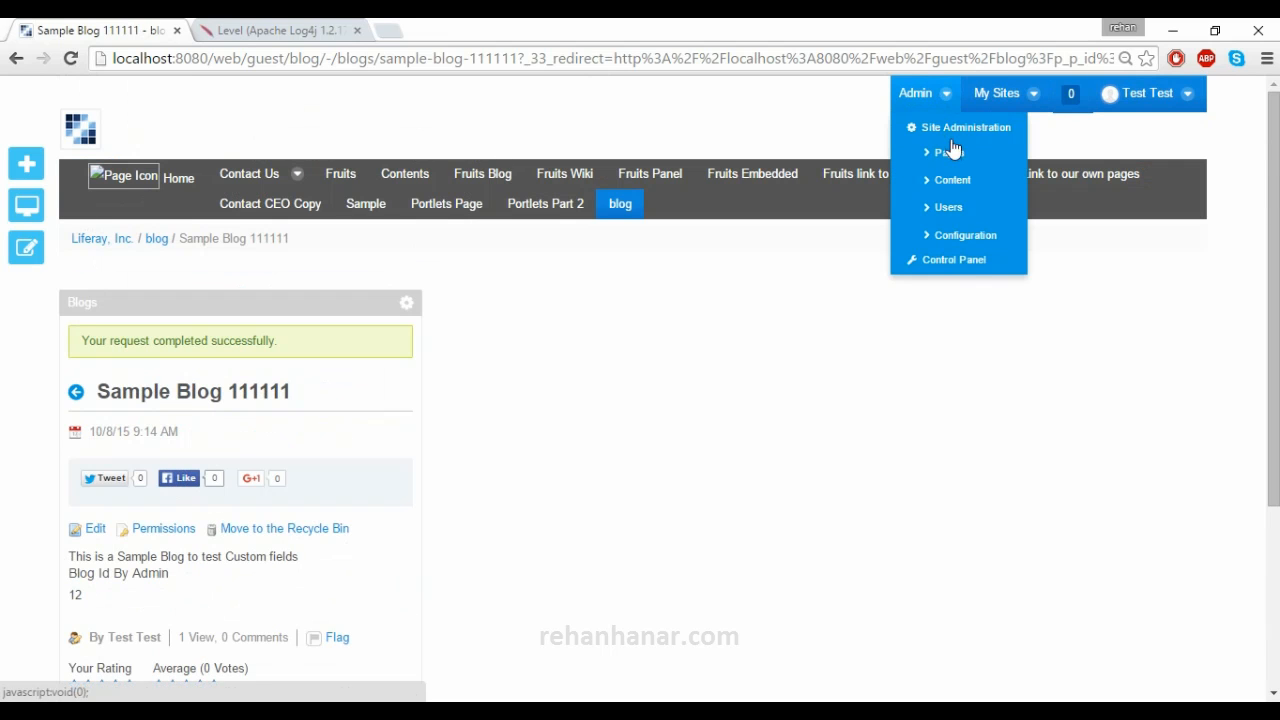
{"action": "left_click", "coordinate": [964, 266]}
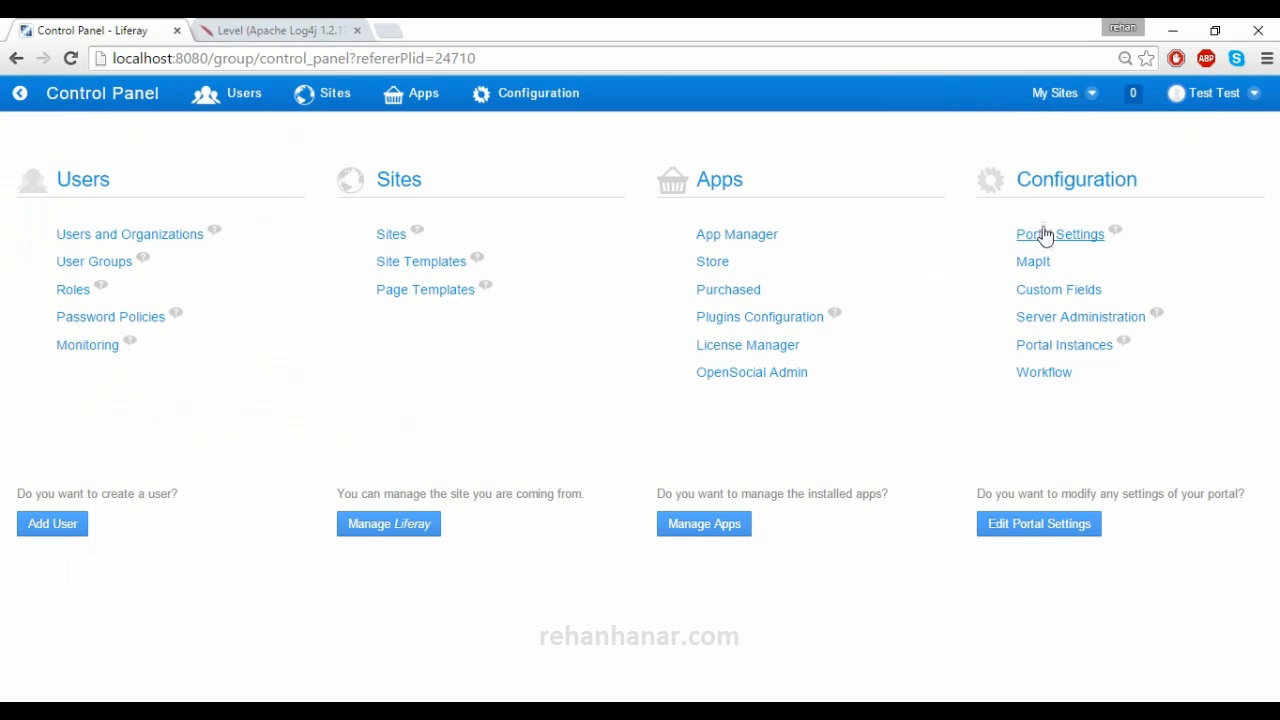
{"action": "left_click", "coordinate": [1060, 290]}
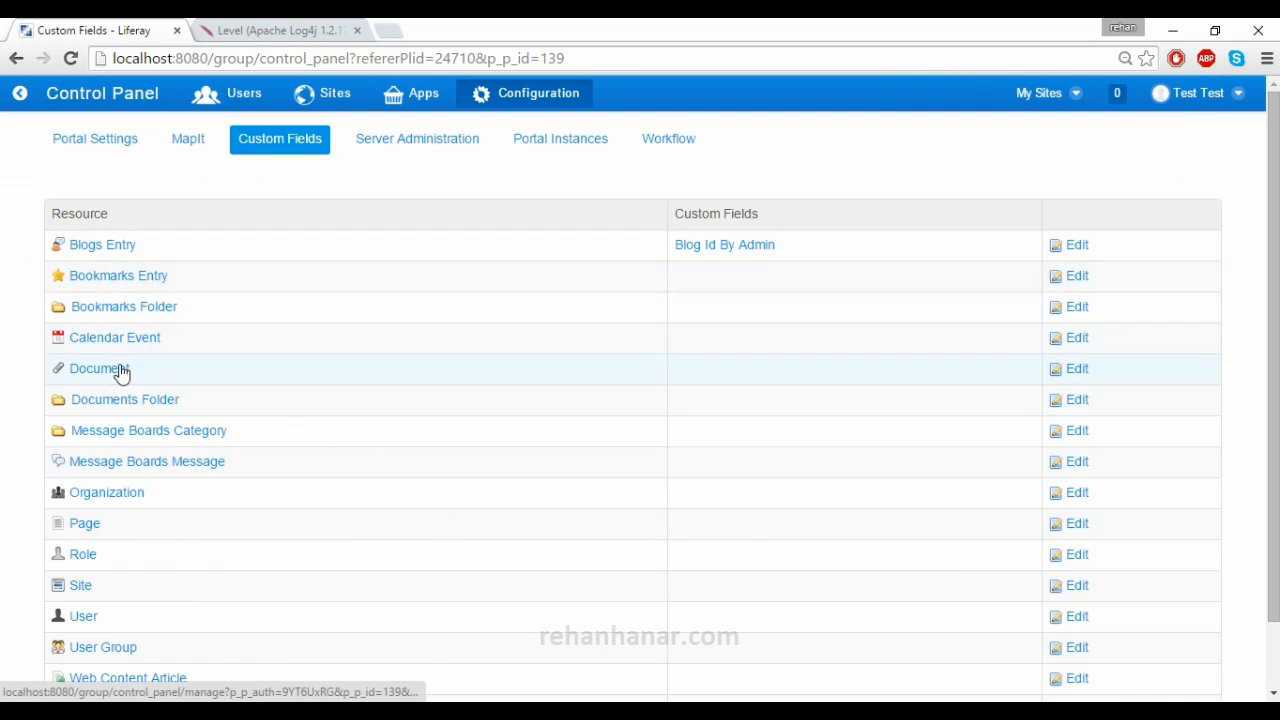
{"action": "scroll", "coordinate": [109, 360], "scroll_direction": "down", "scroll_amount": 1}
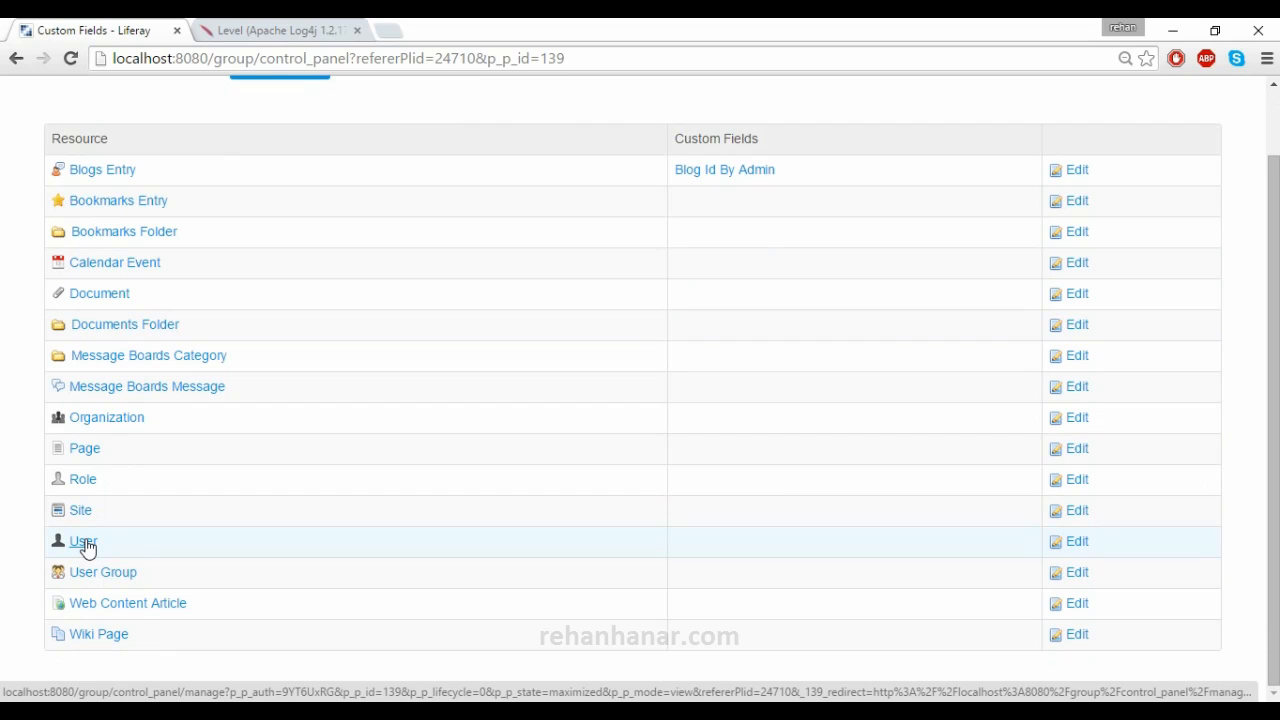
{"action": "scroll", "coordinate": [140, 525], "scroll_direction": "up", "scroll_amount": 1}
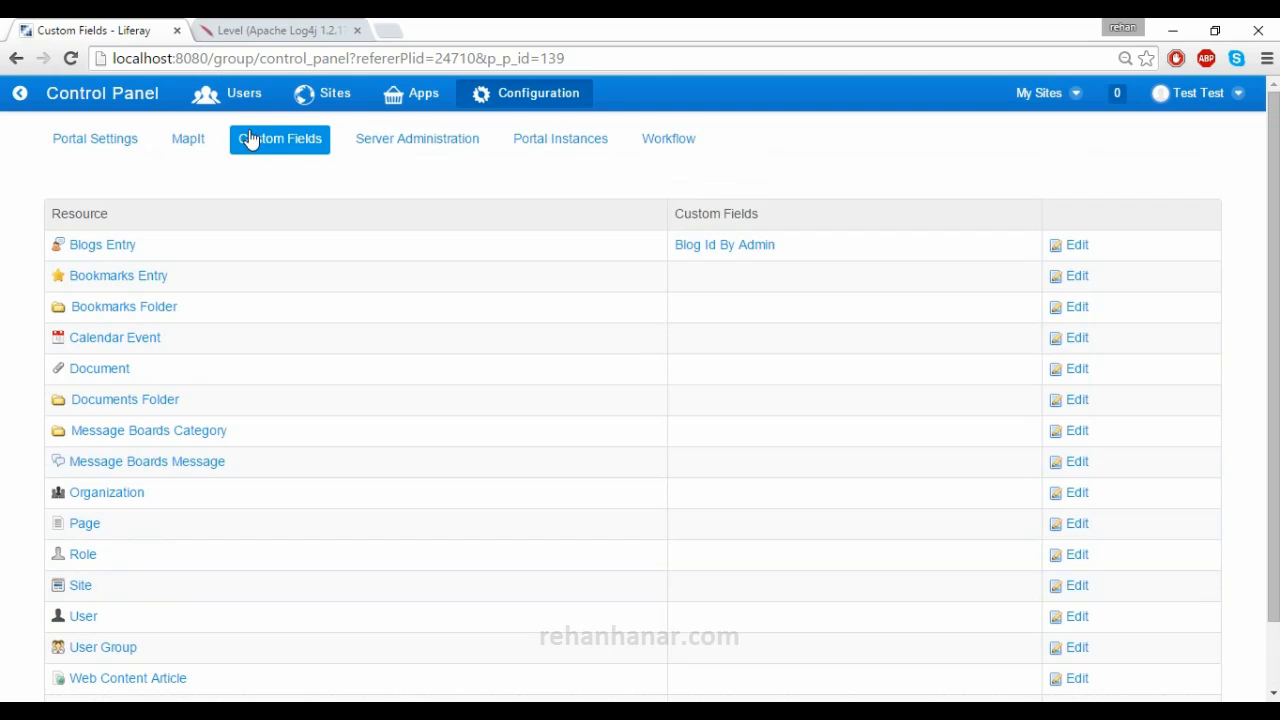
{"action": "scroll", "coordinate": [314, 366], "scroll_direction": "down", "scroll_amount": 1}
{"action": "scroll", "coordinate": [313, 369], "scroll_direction": "up", "scroll_amount": 1}
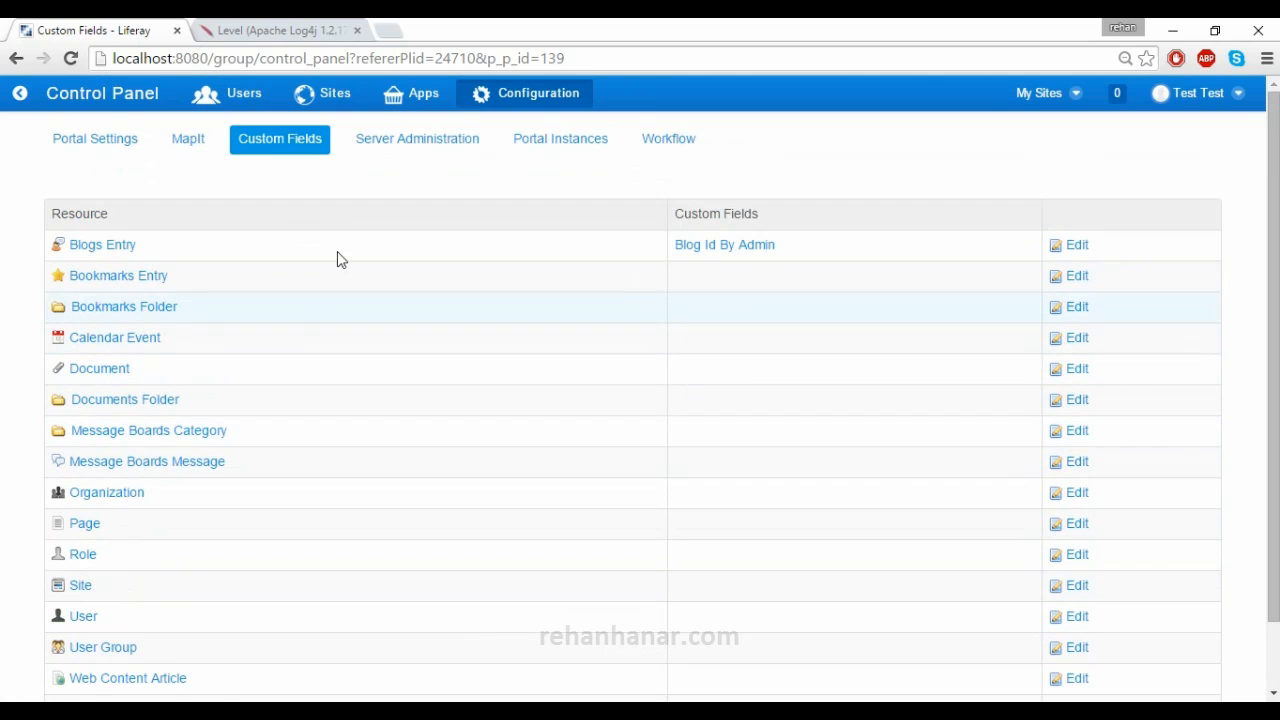
{"action": "left_click", "coordinate": [388, 143]}
- Review the Resources memory gauges, at 69% used, and highlight the server uptime text
{"action": "scroll", "coordinate": [329, 377], "scroll_direction": "down", "scroll_amount": 2}
{"action": "scroll", "coordinate": [329, 374], "scroll_direction": "up", "scroll_amount": 2}
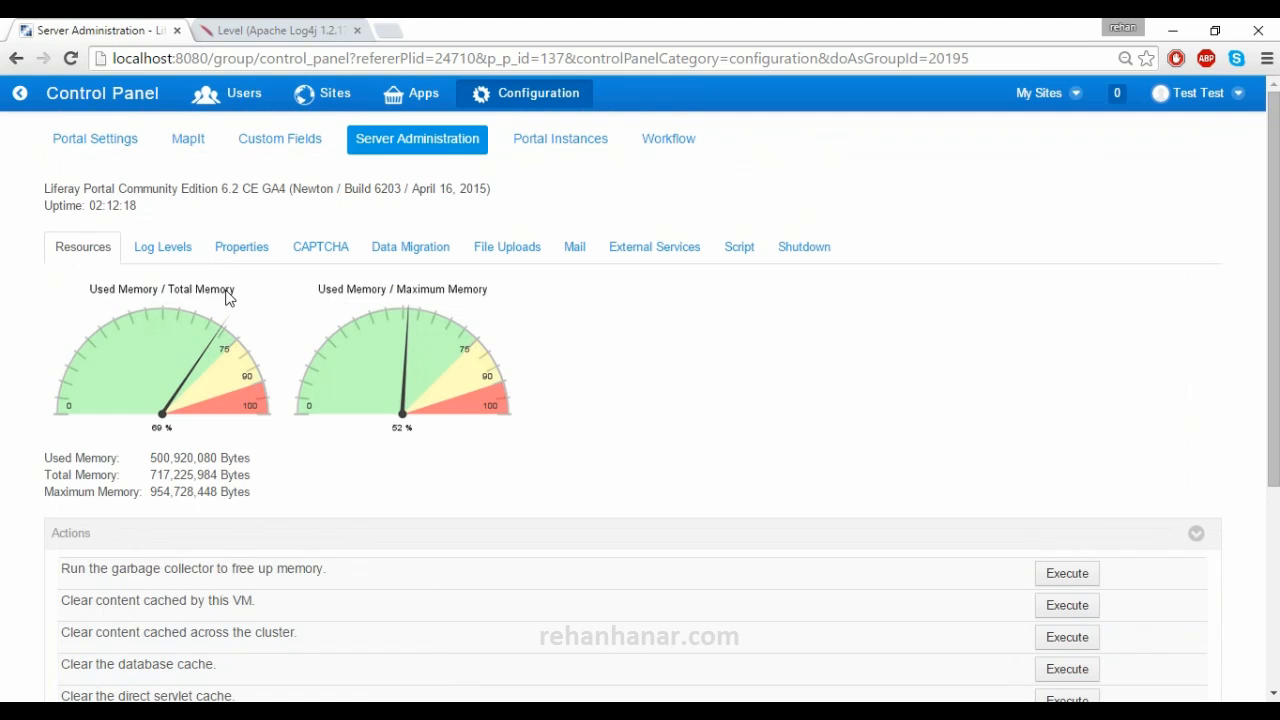
{"action": "scroll", "coordinate": [164, 318], "scroll_direction": "down", "scroll_amount": 3}
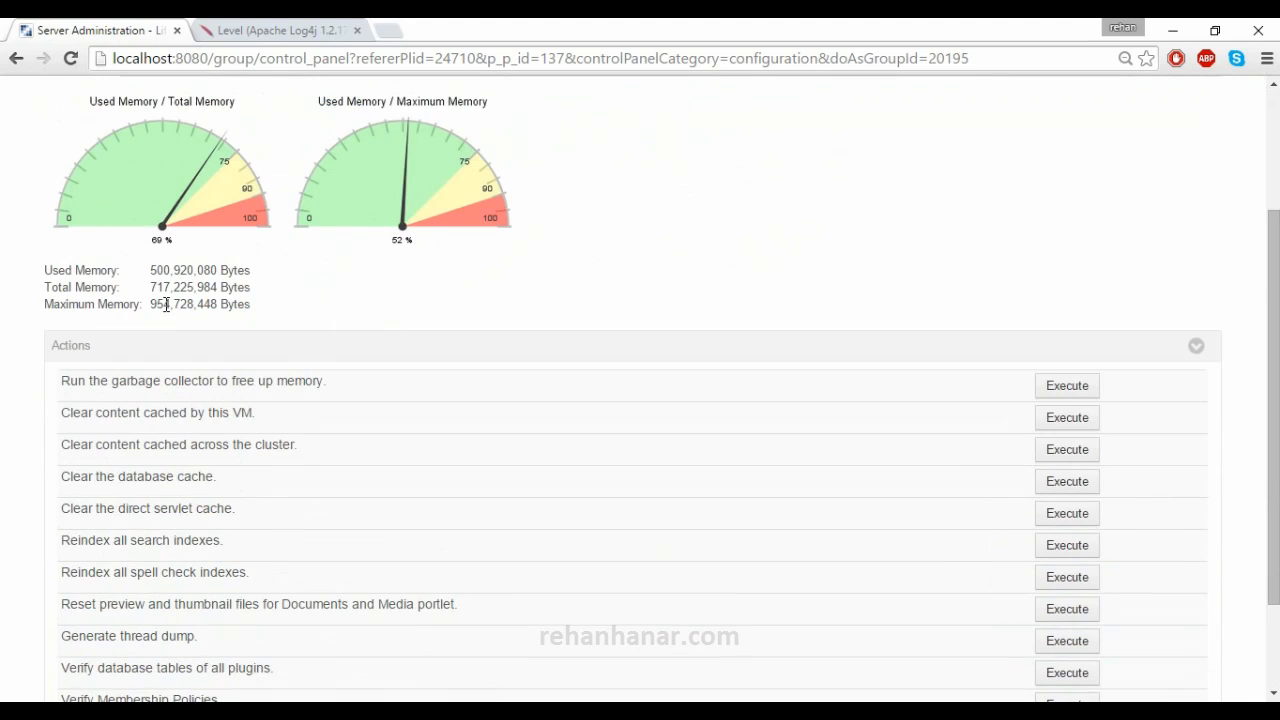
{"action": "scroll", "coordinate": [166, 311], "scroll_direction": "up", "scroll_amount": 3}
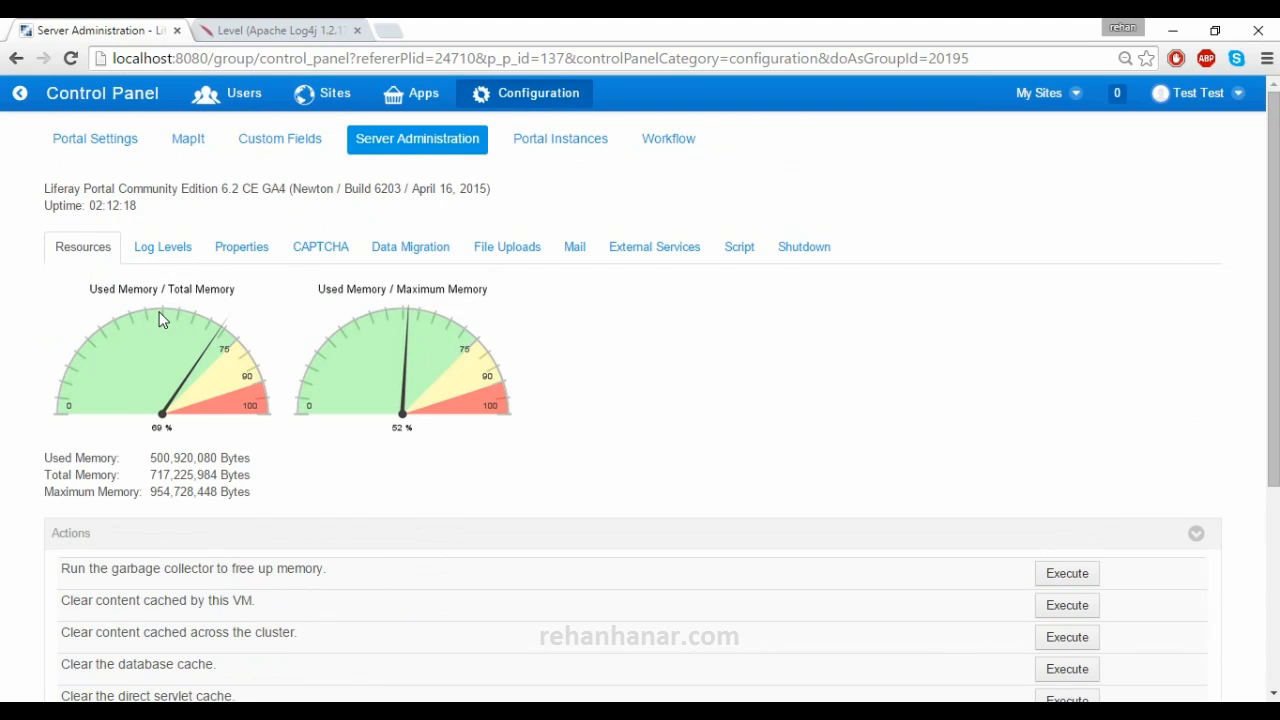
{"action": "scroll", "coordinate": [164, 318], "scroll_direction": "down", "scroll_amount": 1}
{"action": "left_click_drag", "start_coordinate": [259, 155], "coordinate": [292, 156]}
{"action": "left_click_drag", "start_coordinate": [163, 177], "coordinate": [43, 176]}
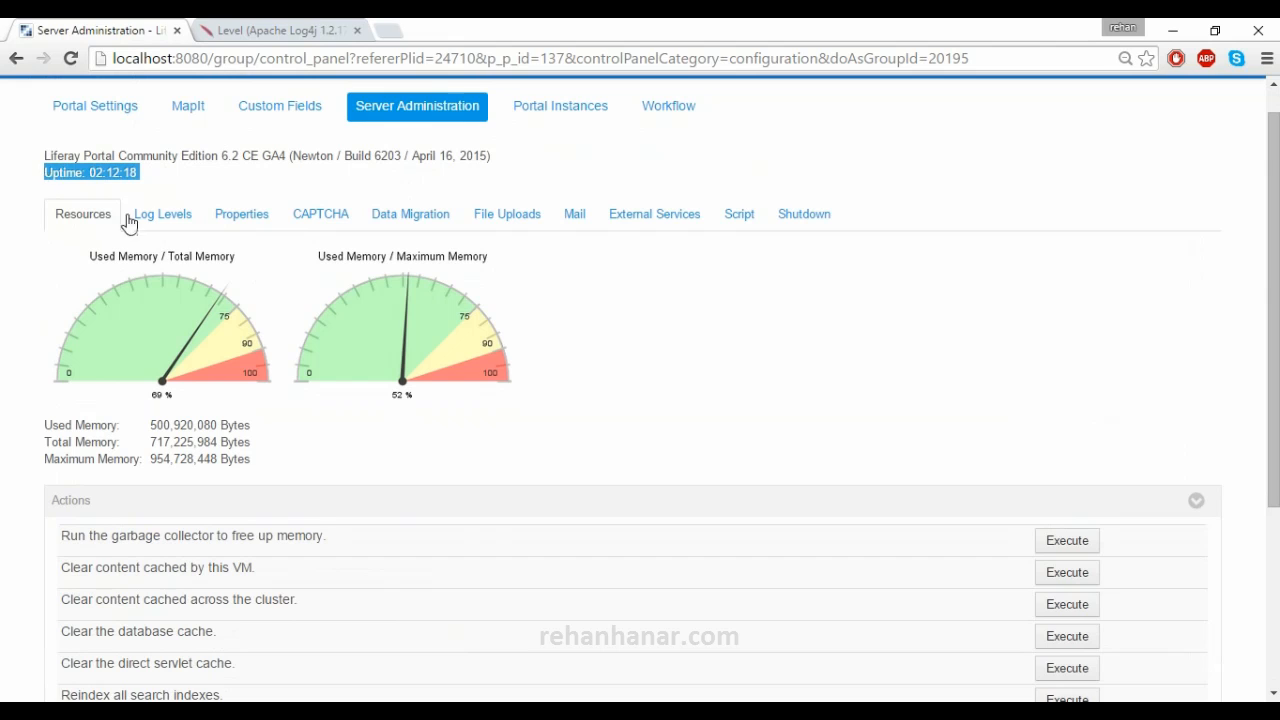
- Look over the Actions list of maintenance tasks such as garbage collection and cache clearing
{"action": "scroll", "coordinate": [180, 252], "scroll_direction": "down", "scroll_amount": 2}
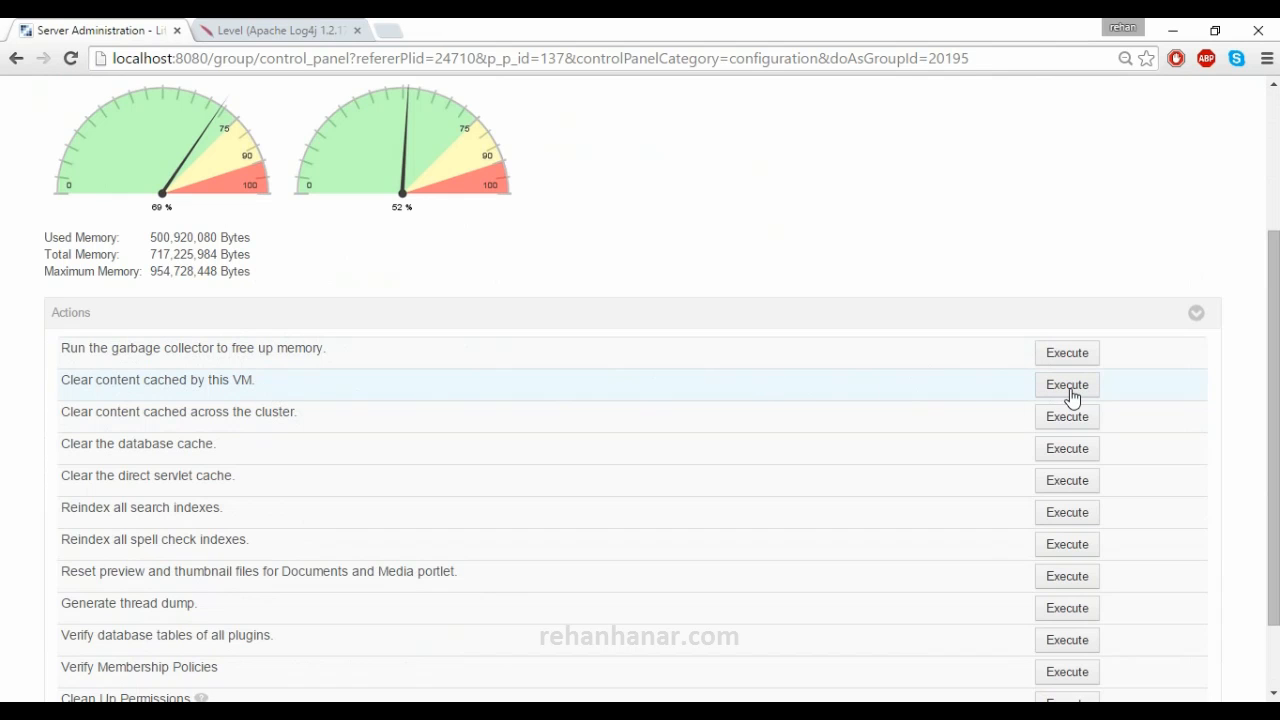
{"action": "scroll", "coordinate": [236, 521], "scroll_direction": "down", "scroll_amount": 1}
{"action": "left_click_drag", "start_coordinate": [229, 615], "coordinate": [111, 480]}
{"action": "left_click", "coordinate": [3, 357]}
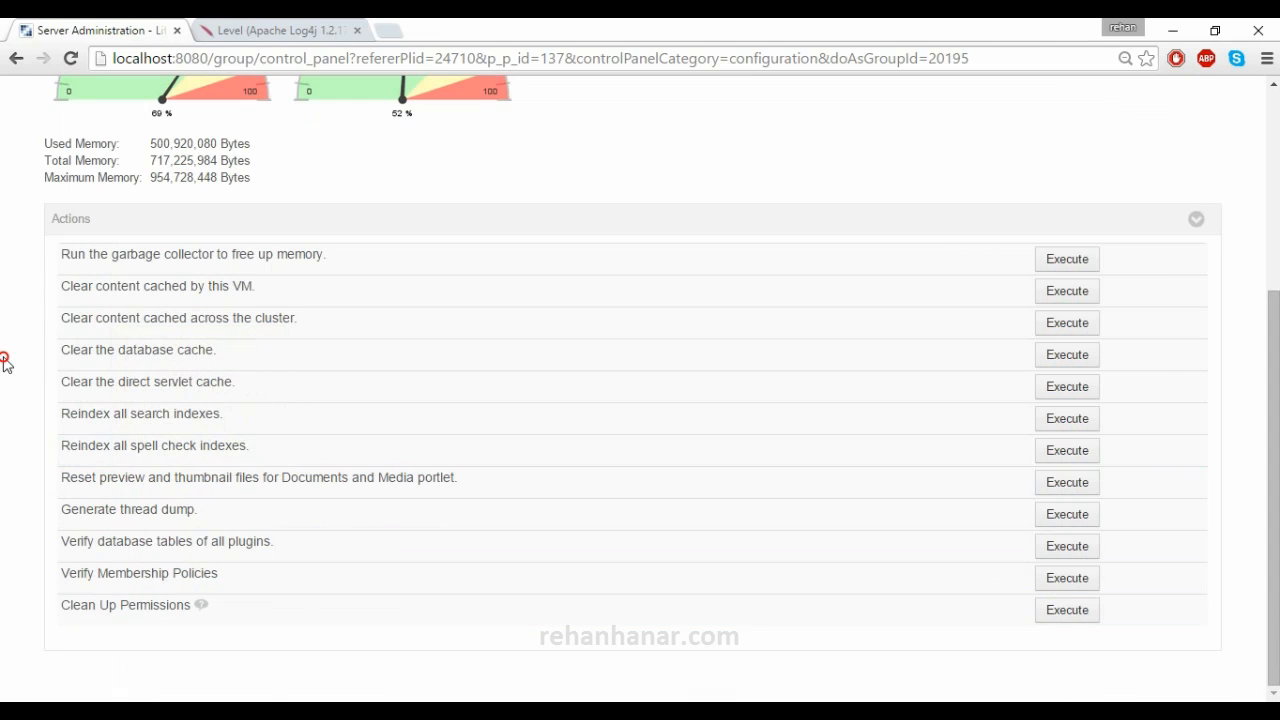
{"action": "scroll", "coordinate": [80, 305], "scroll_direction": "up", "scroll_amount": 3}
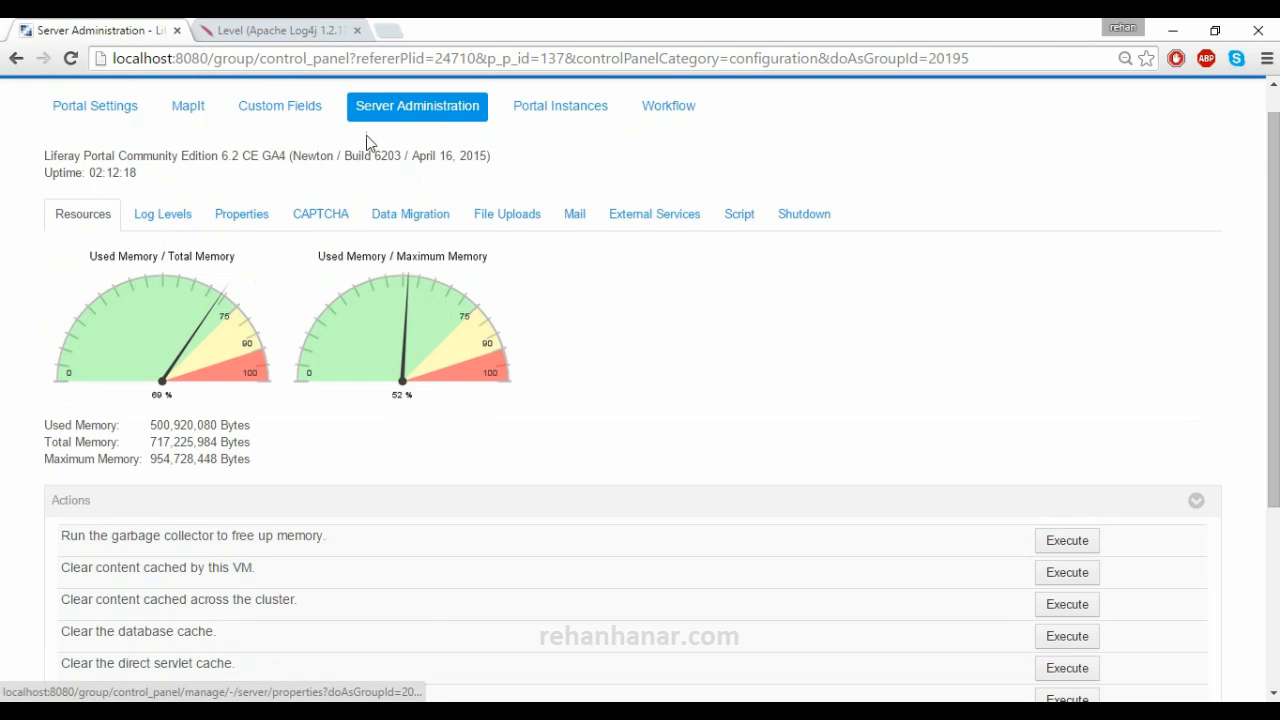
- Show the Log Levels tab and scroll through its 323 categories, mostly at ERROR
{"action": "left_click", "coordinate": [171, 224]}
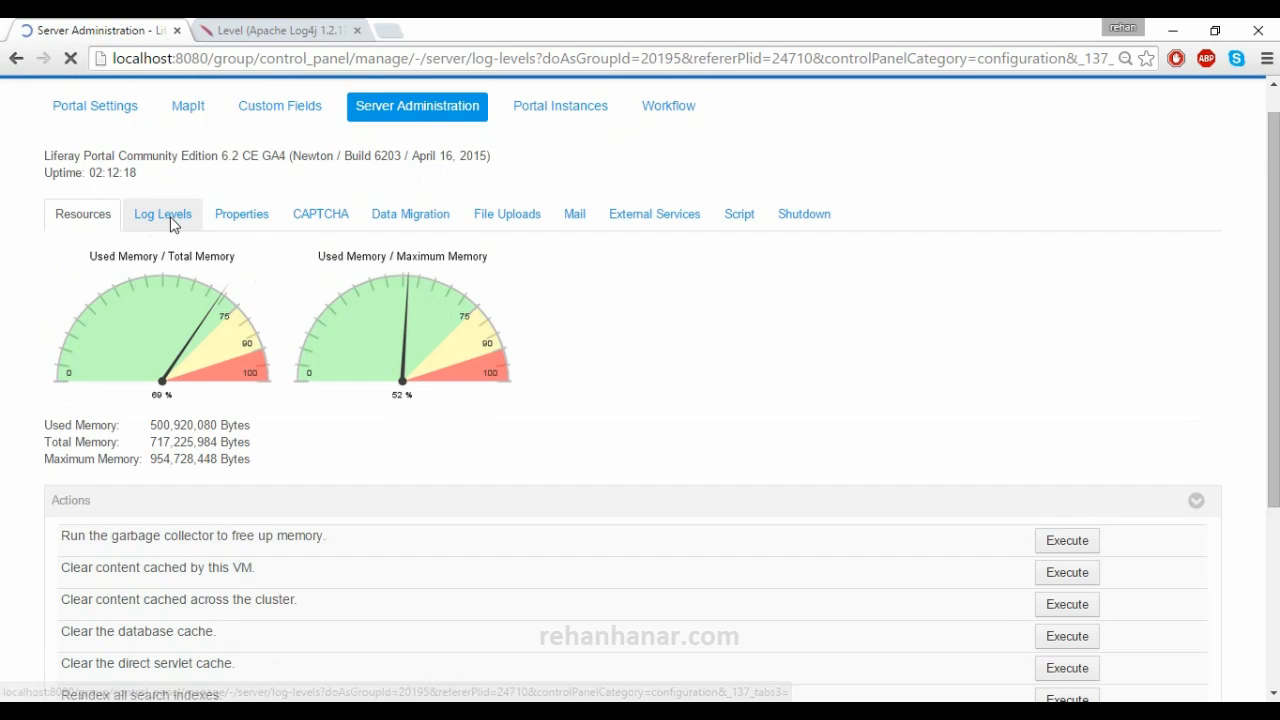
{"action": "scroll", "coordinate": [290, 270], "scroll_direction": "down", "scroll_amount": 1}
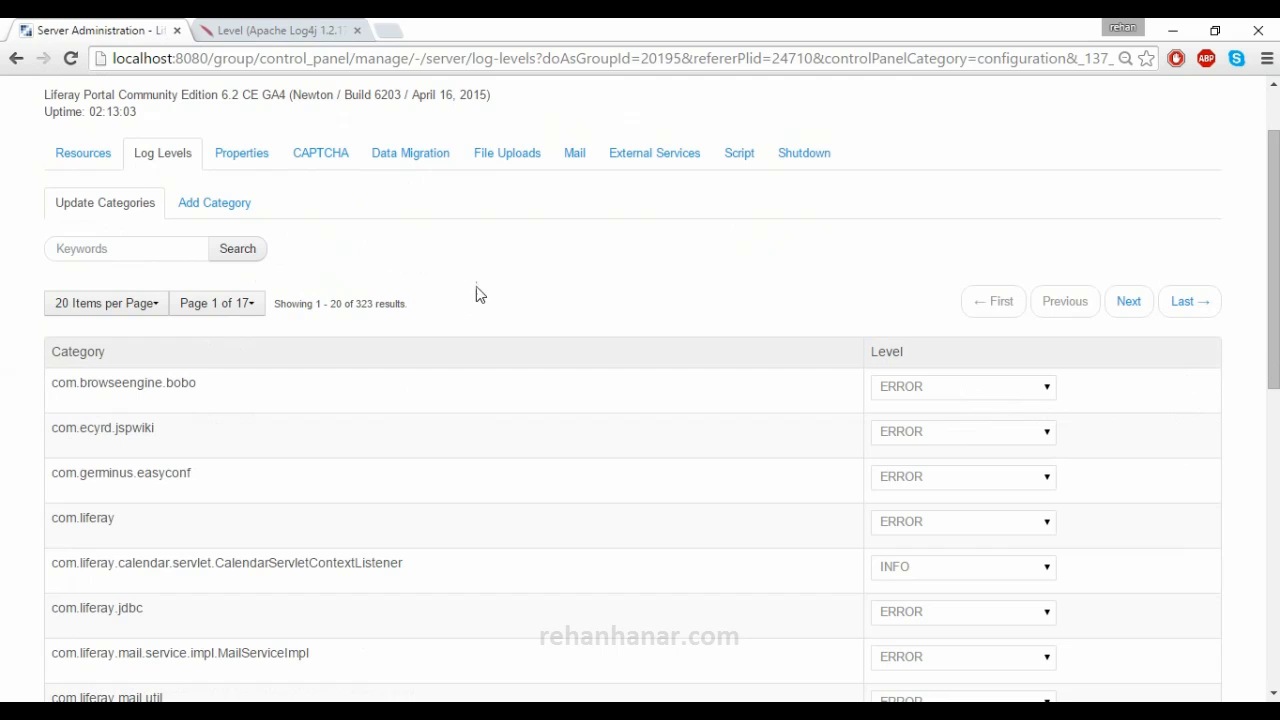
{"action": "scroll", "coordinate": [999, 402], "scroll_direction": "down", "scroll_amount": 3}
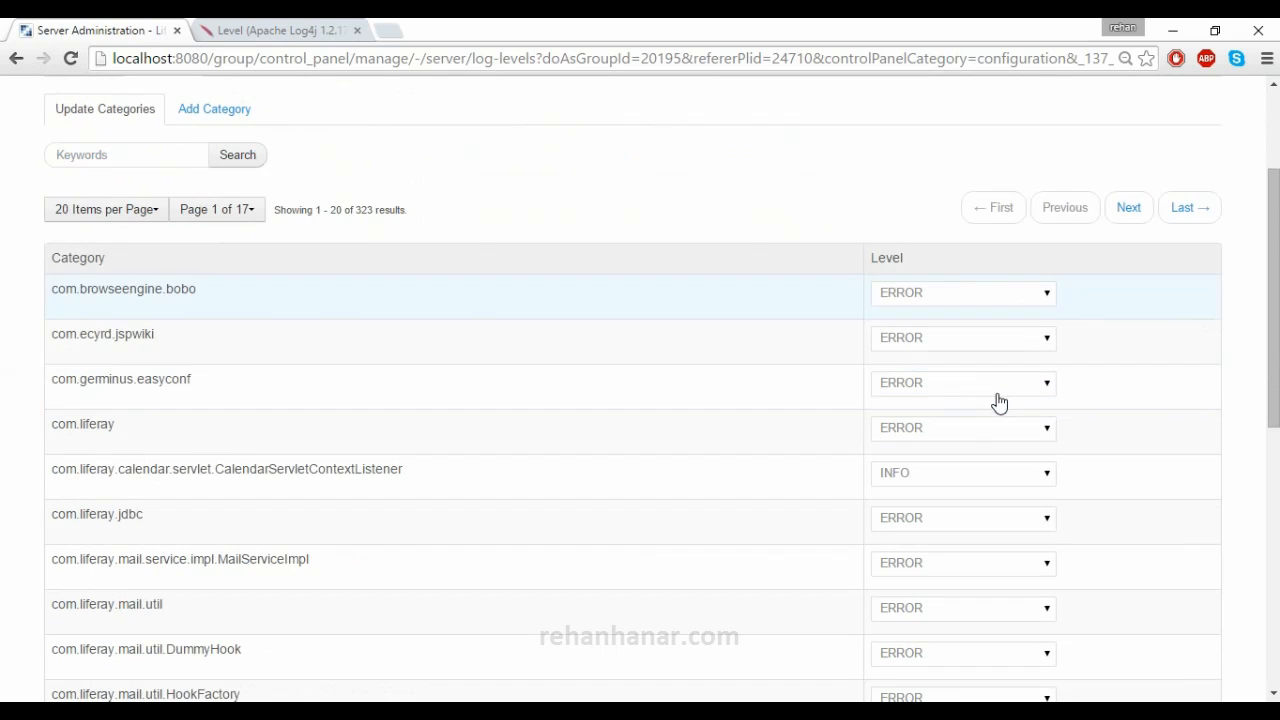
{"action": "scroll", "coordinate": [1000, 401], "scroll_direction": "up", "scroll_amount": 2}
- Bring the Tomcat console forward and scroll its log to the top
{"action": "left_click", "coordinate": [612, 712]}
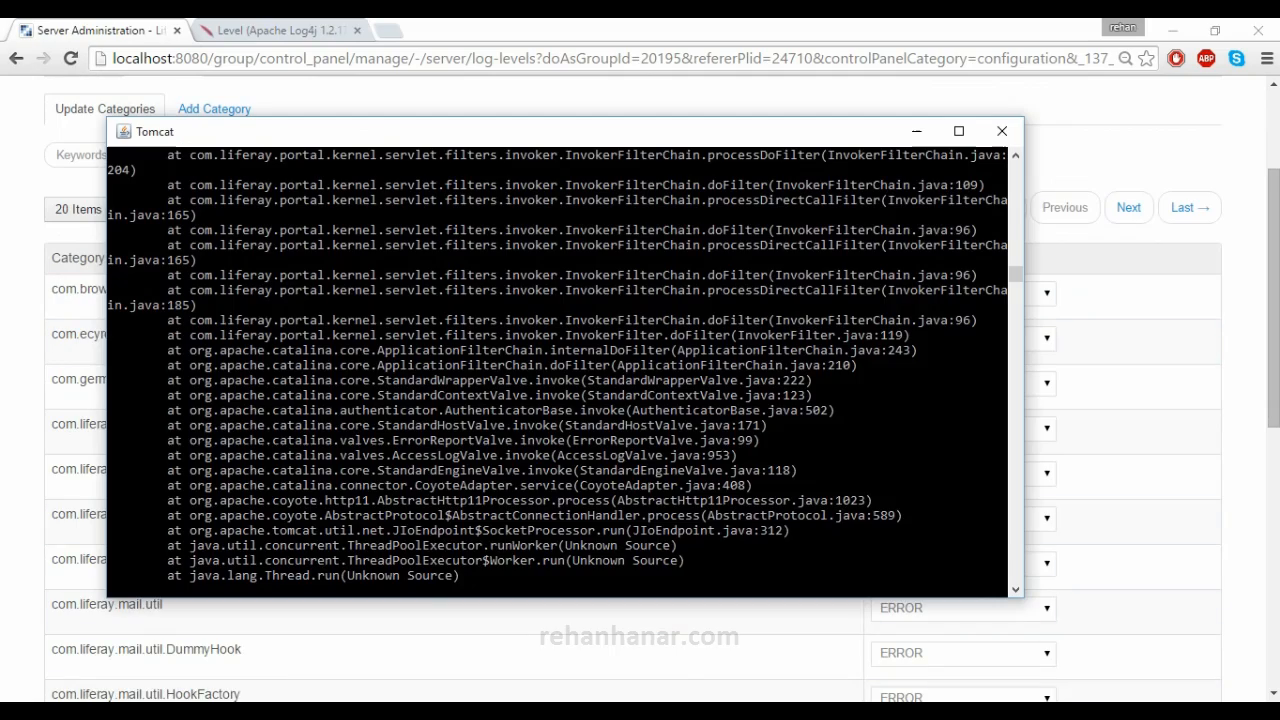
{"action": "scroll", "coordinate": [278, 358], "scroll_direction": "up", "scroll_amount": 10}
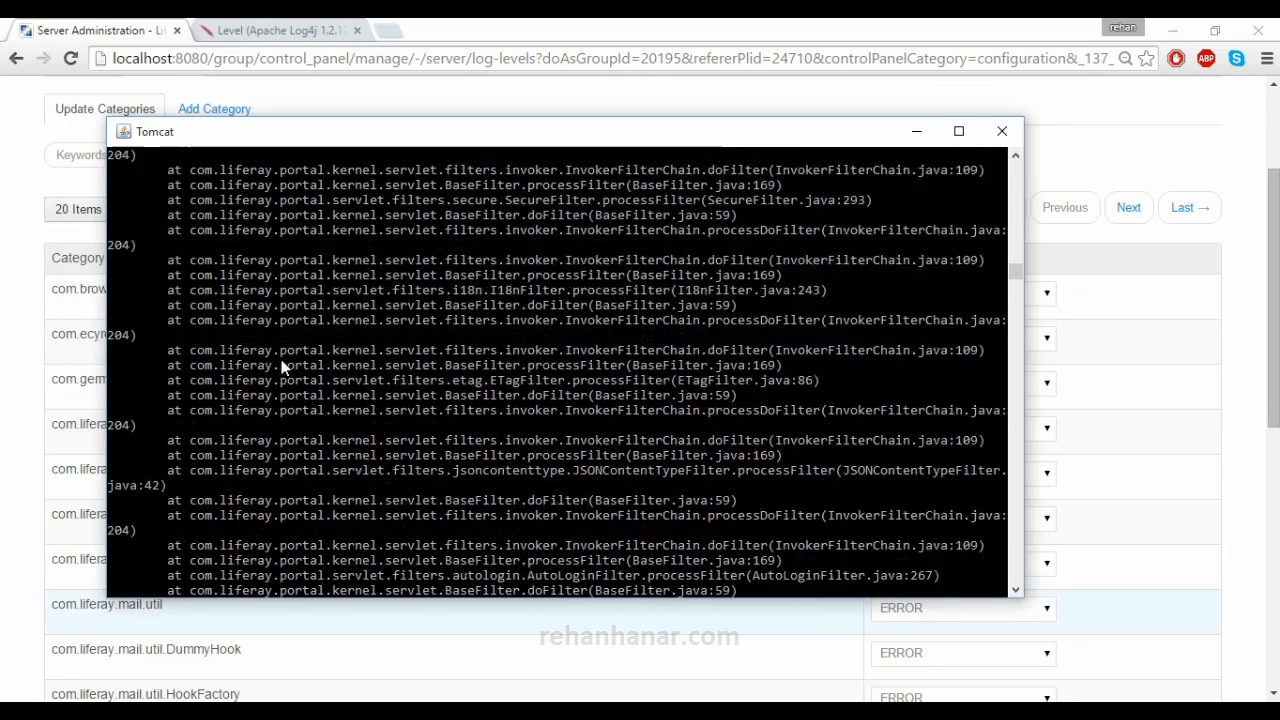
{"action": "scroll", "coordinate": [324, 377], "scroll_direction": "up", "scroll_amount": 10}
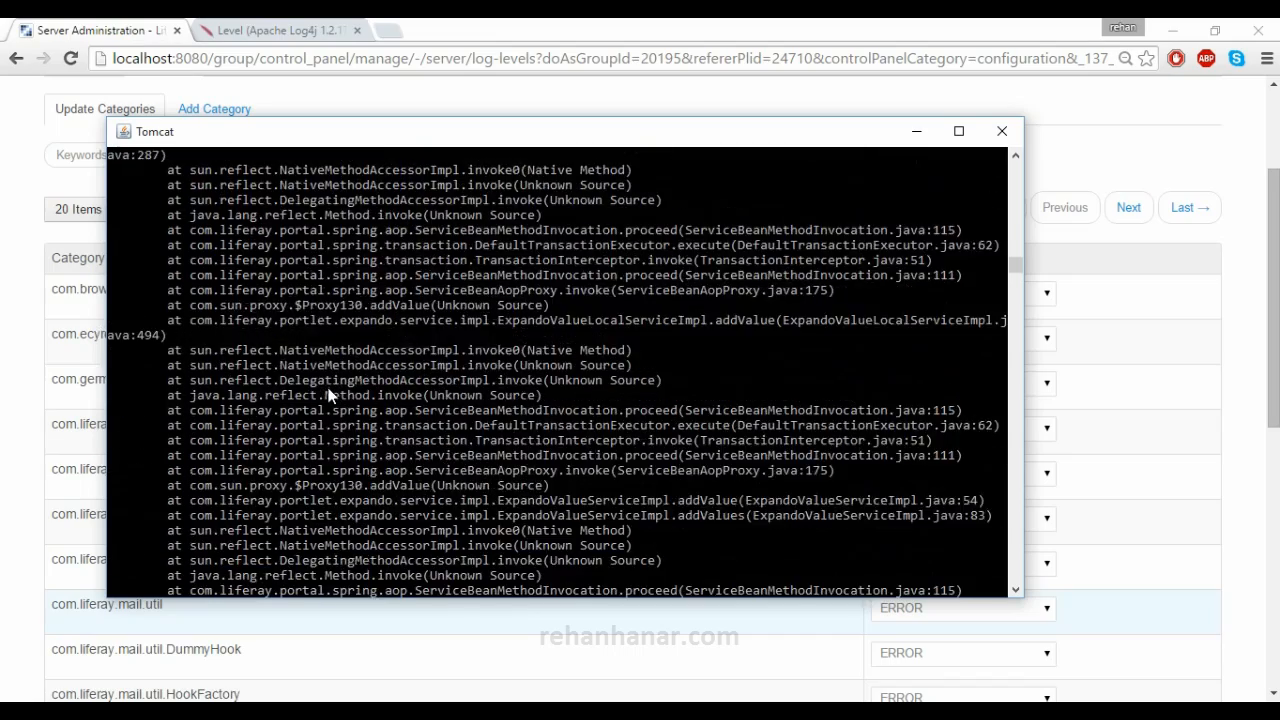
{"action": "scroll", "coordinate": [370, 427], "scroll_direction": "up", "scroll_amount": 10}
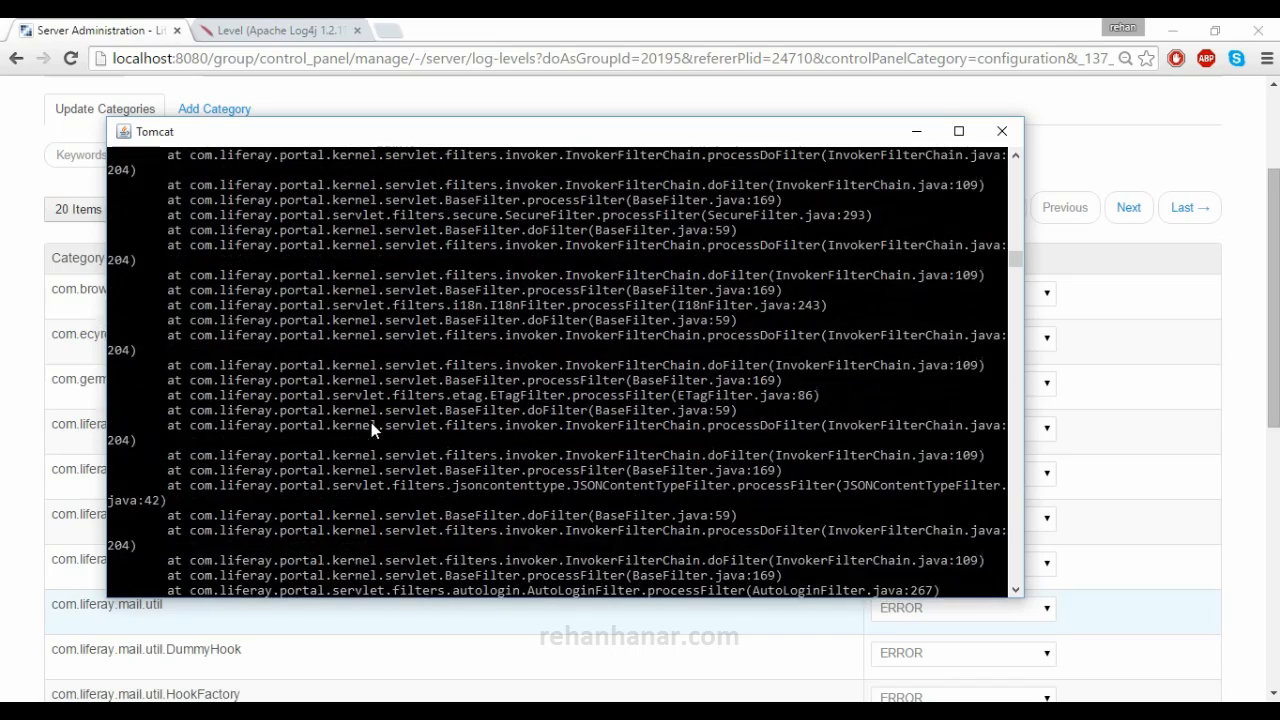
{"action": "left_click_drag", "start_coordinate": [1013, 258], "coordinate": [1012, 166]}
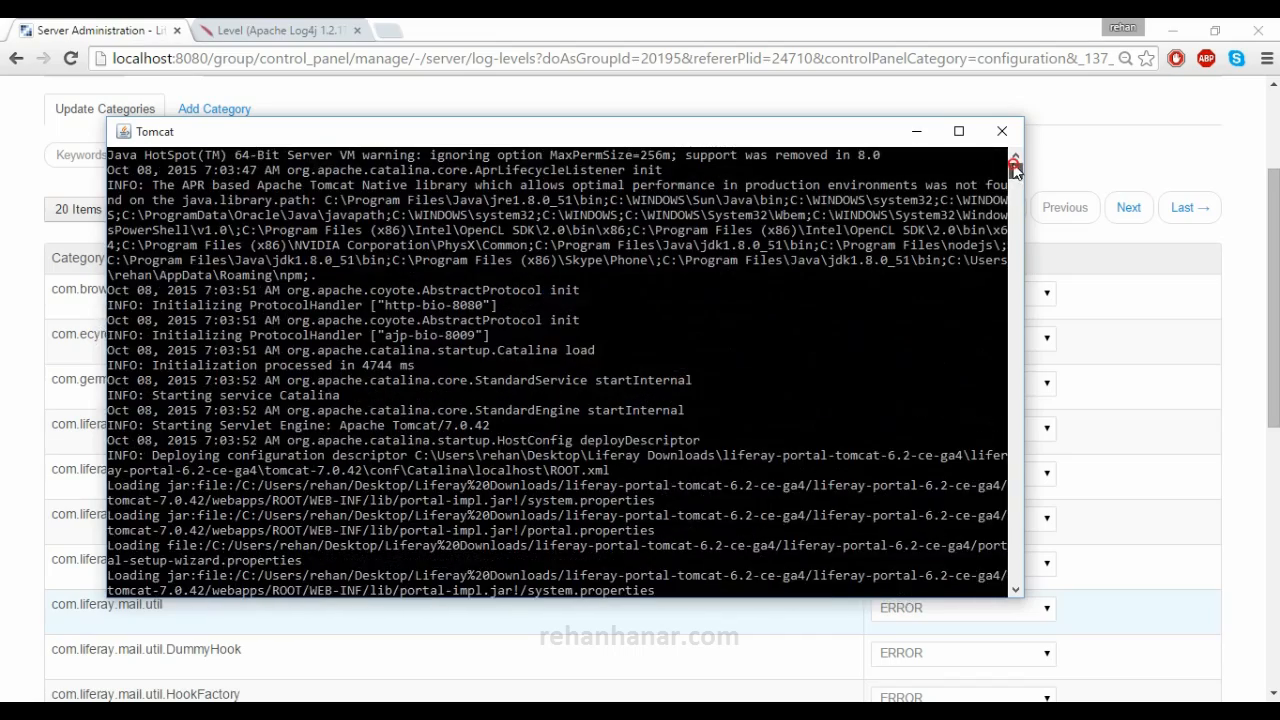
- Highlight the INFO entries and Loading jar lines in the Tomcat startup log
{"action": "left_click_drag", "start_coordinate": [108, 186], "coordinate": [137, 191]}
{"action": "left_click_drag", "start_coordinate": [116, 304], "coordinate": [126, 307]}
{"action": "left_click_drag", "start_coordinate": [118, 397], "coordinate": [150, 476]}
{"action": "left_click_drag", "start_coordinate": [155, 515], "coordinate": [178, 590]}
{"action": "scroll", "coordinate": [179, 553], "scroll_direction": "down", "scroll_amount": 4}
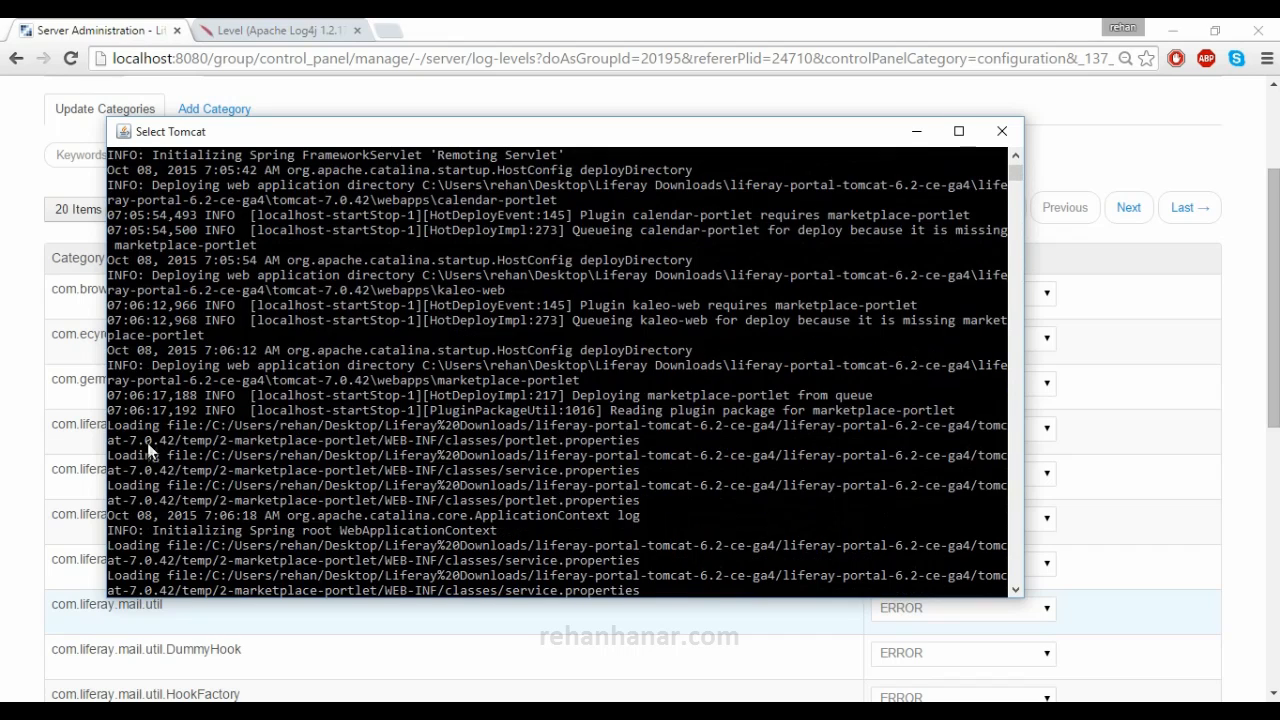
- Return to Log Levels in Chrome and check CalendarServletContextListener's level choices, leaving it at INFO
{"action": "left_click", "coordinate": [38, 477]}
{"action": "scroll", "coordinate": [674, 469], "scroll_direction": "up", "scroll_amount": 1}
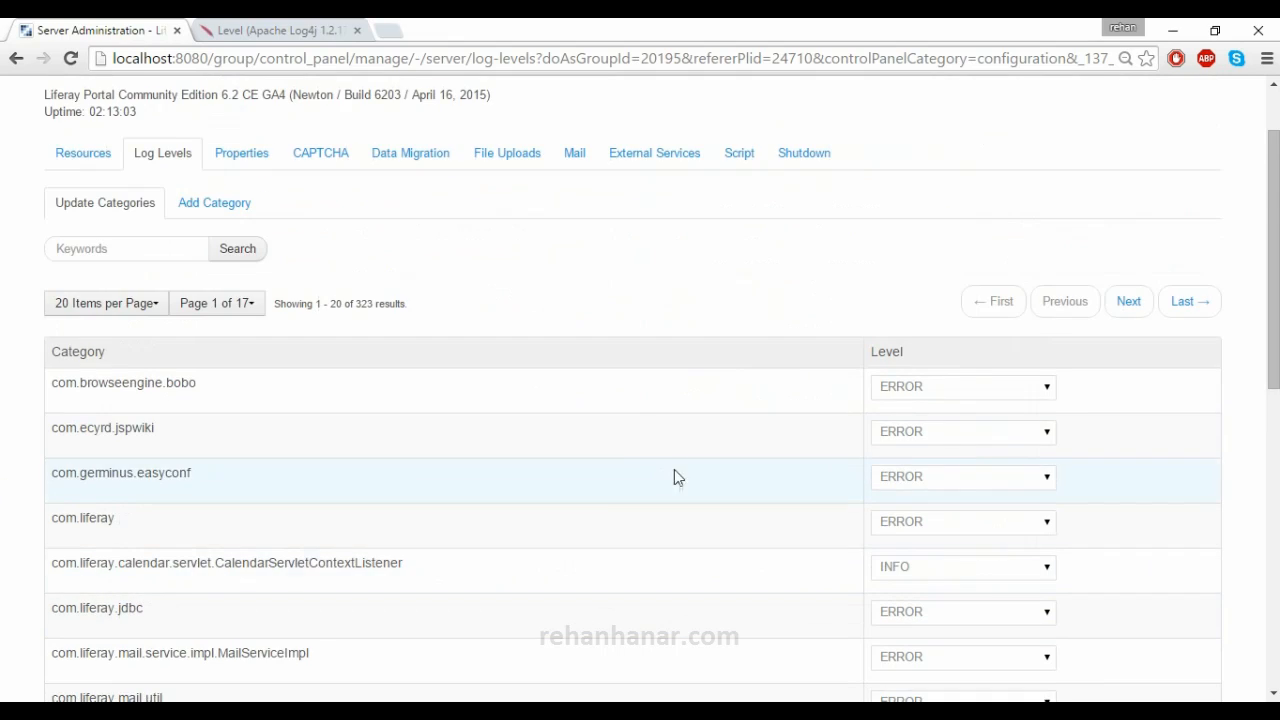
{"action": "scroll", "coordinate": [666, 477], "scroll_direction": "down", "scroll_amount": 2}
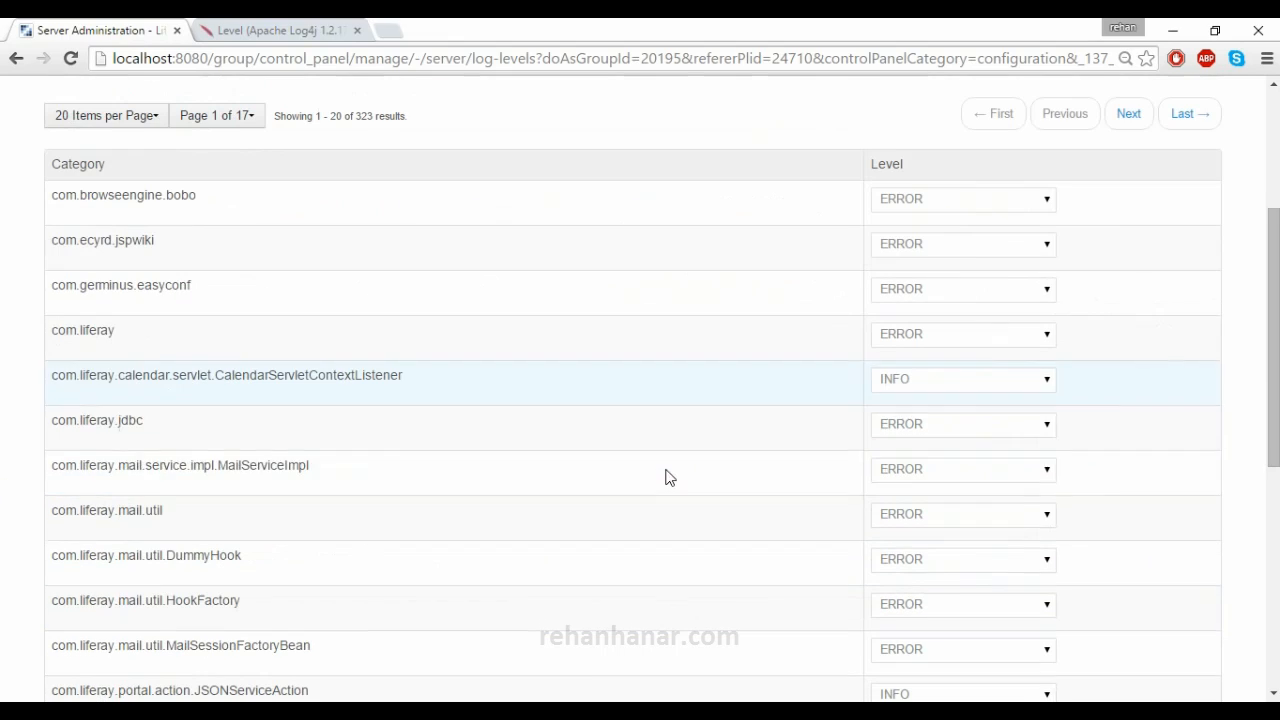
{"action": "left_click", "coordinate": [975, 390]}
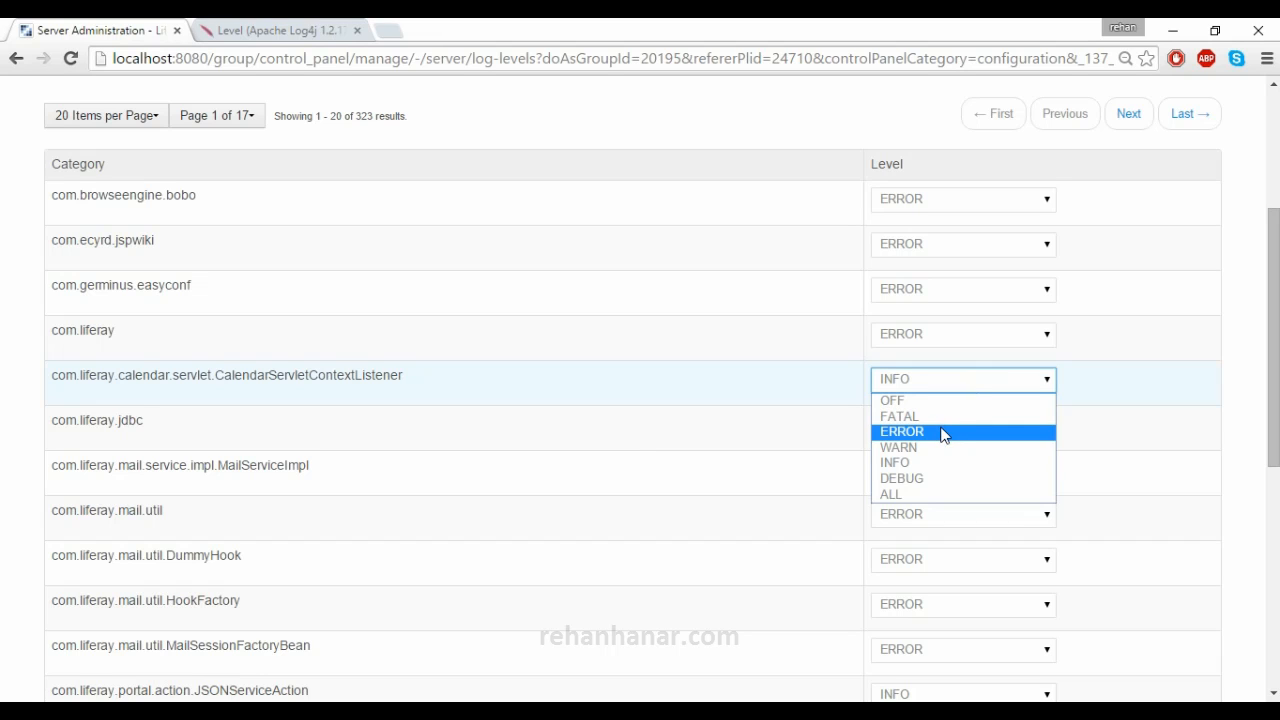
{"action": "left_click", "coordinate": [3, 455]}
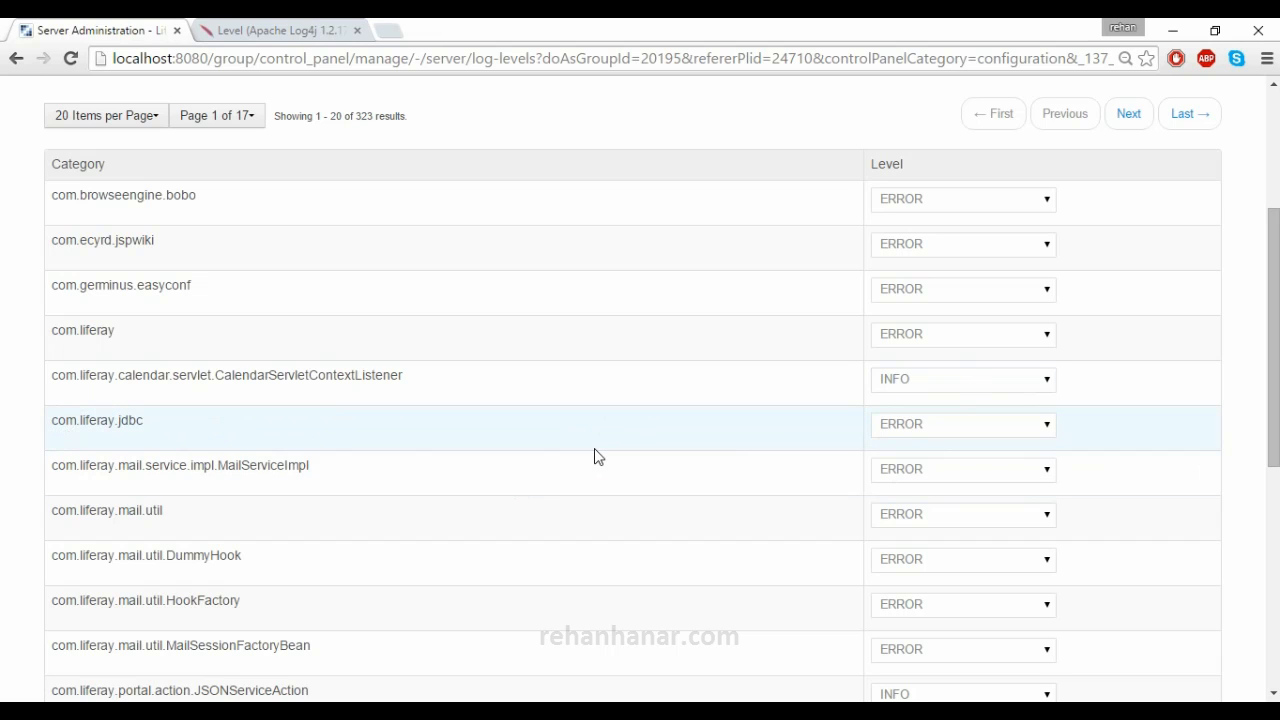
{"action": "scroll", "coordinate": [623, 403], "scroll_direction": "up", "scroll_amount": 3}
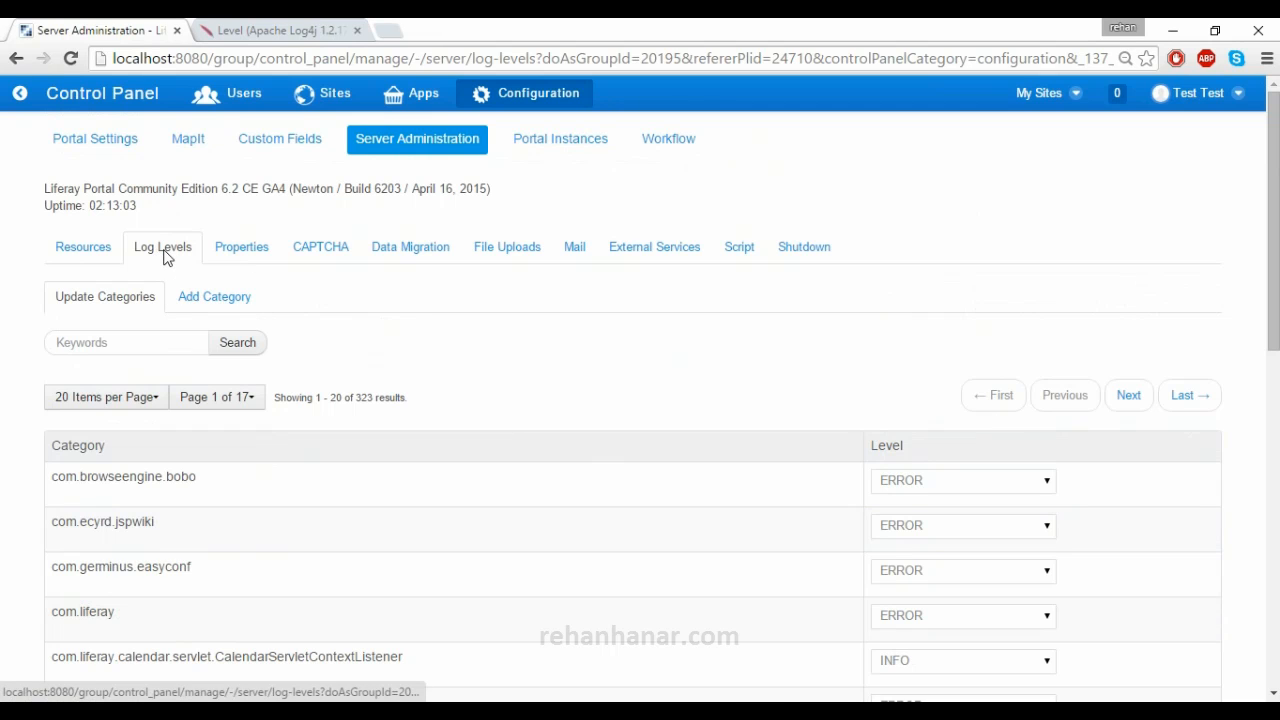
{"action": "left_click", "coordinate": [235, 25]}
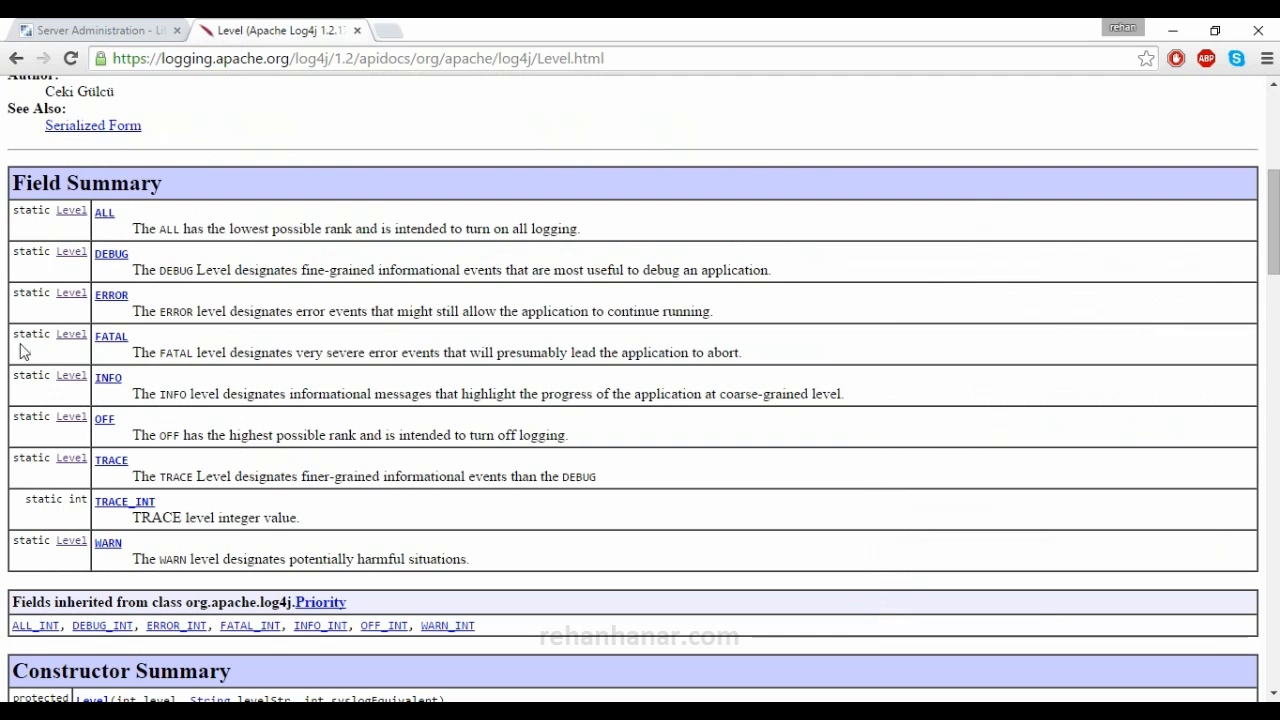
{"action": "left_click_drag", "start_coordinate": [14, 209], "coordinate": [487, 568]}
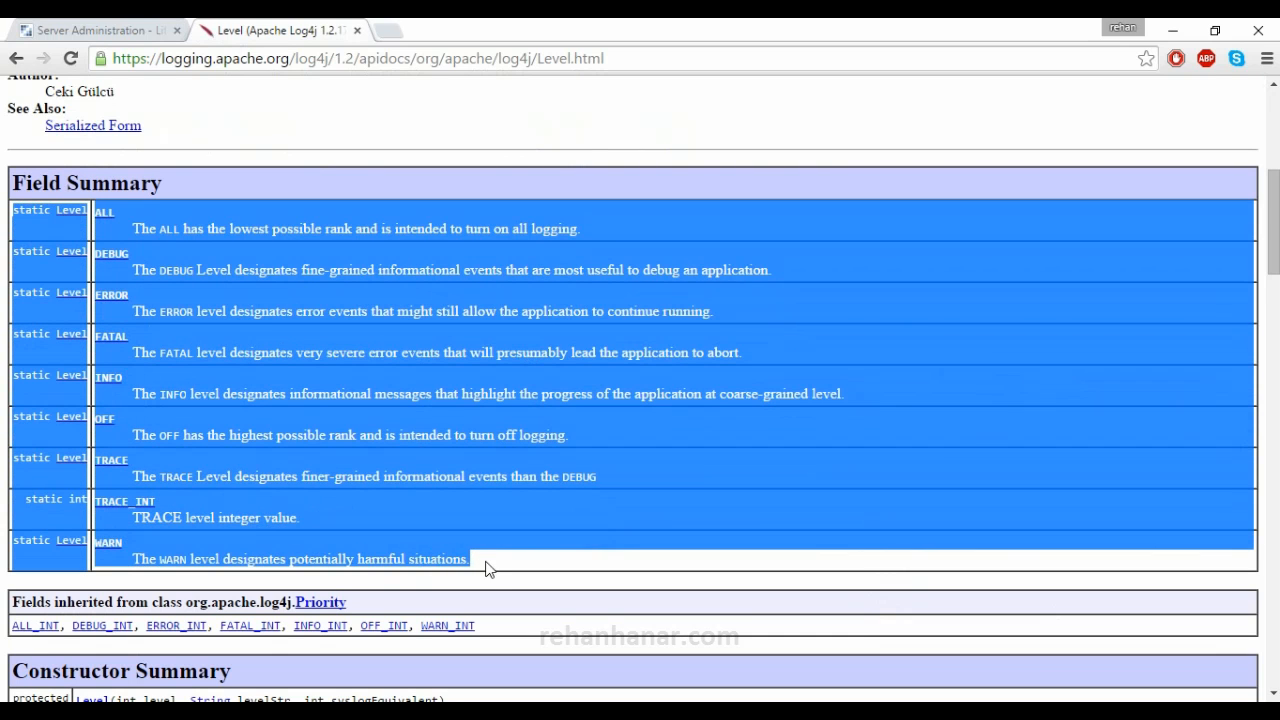
{"action": "left_click", "coordinate": [487, 568]}
{"action": "left_click", "coordinate": [115, 30]}
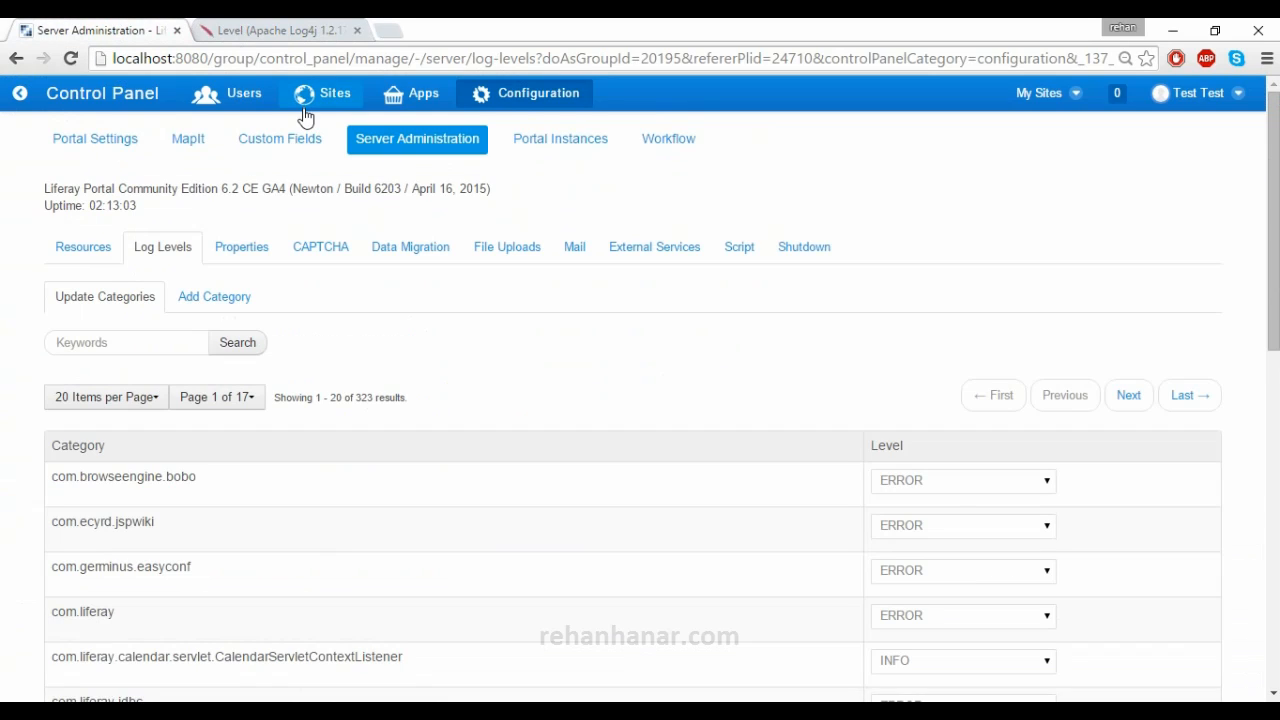
- Set com.liferay.calendar.servlet.CalendarServletContextListener to ERROR and save the log levels
{"action": "scroll", "coordinate": [963, 495], "scroll_direction": "down", "scroll_amount": 2}
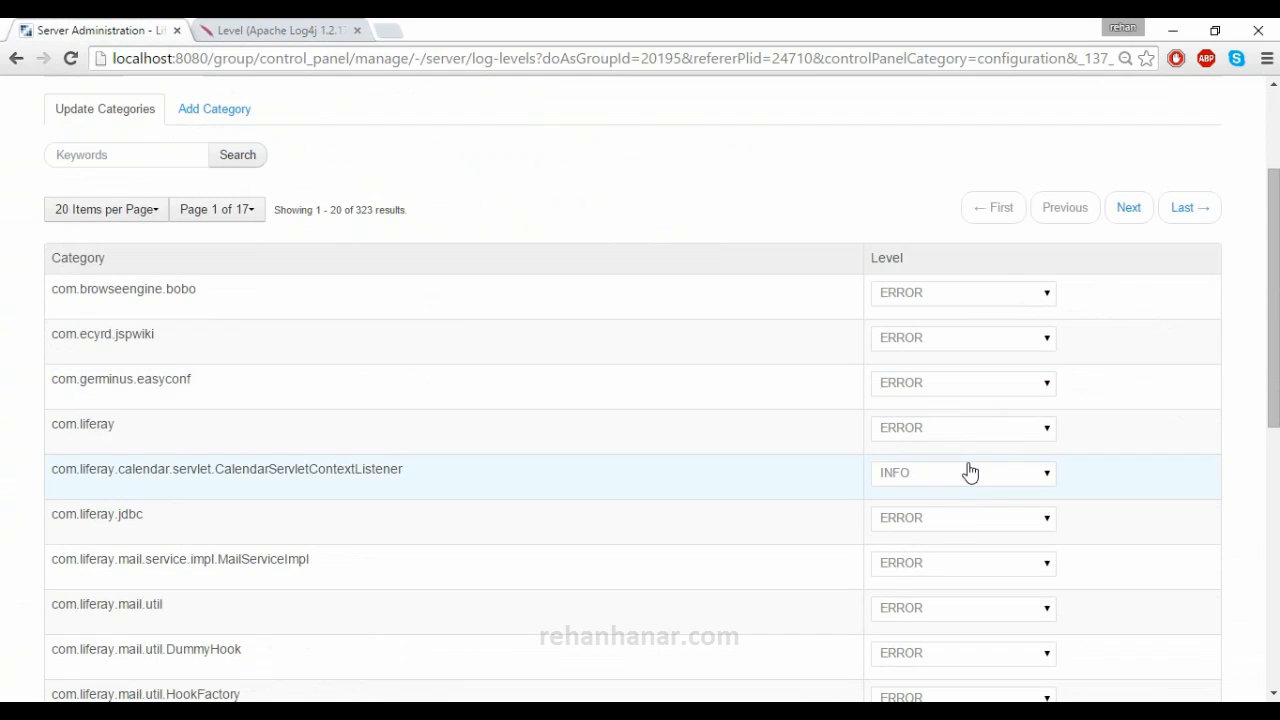
{"action": "left_click", "coordinate": [944, 479]}
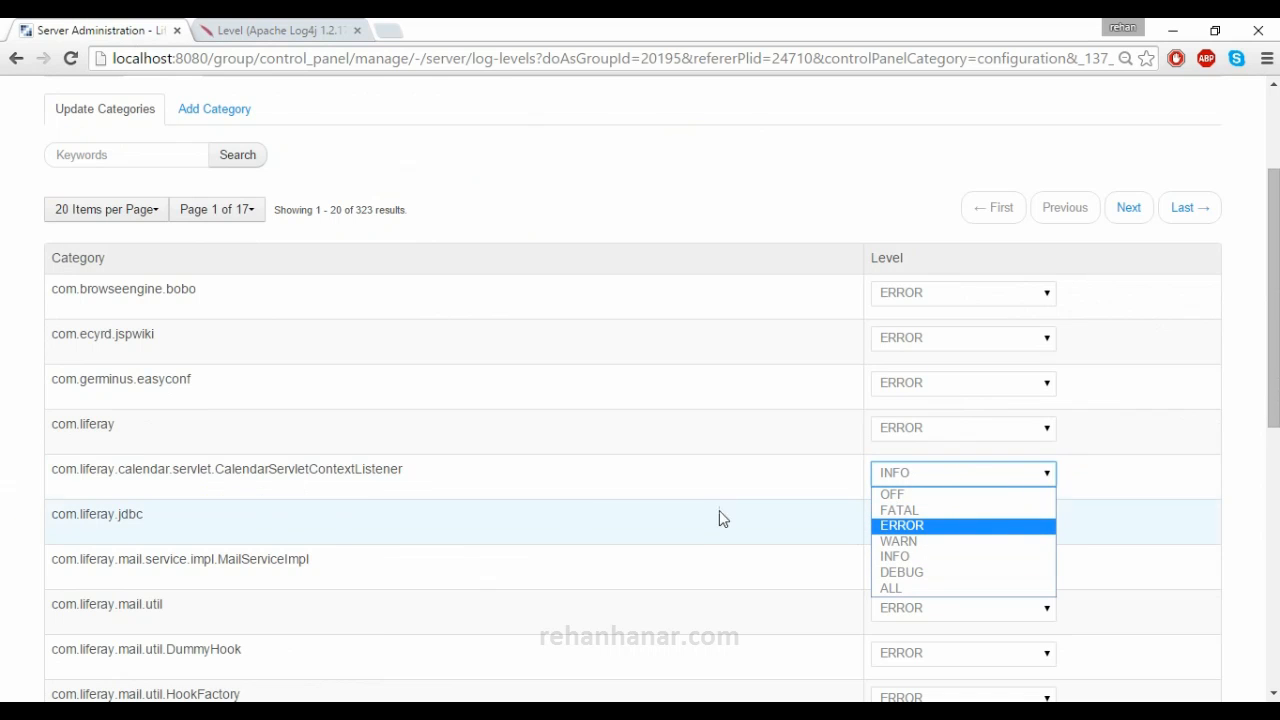
{"action": "left_click_drag", "start_coordinate": [219, 472], "coordinate": [433, 479]}
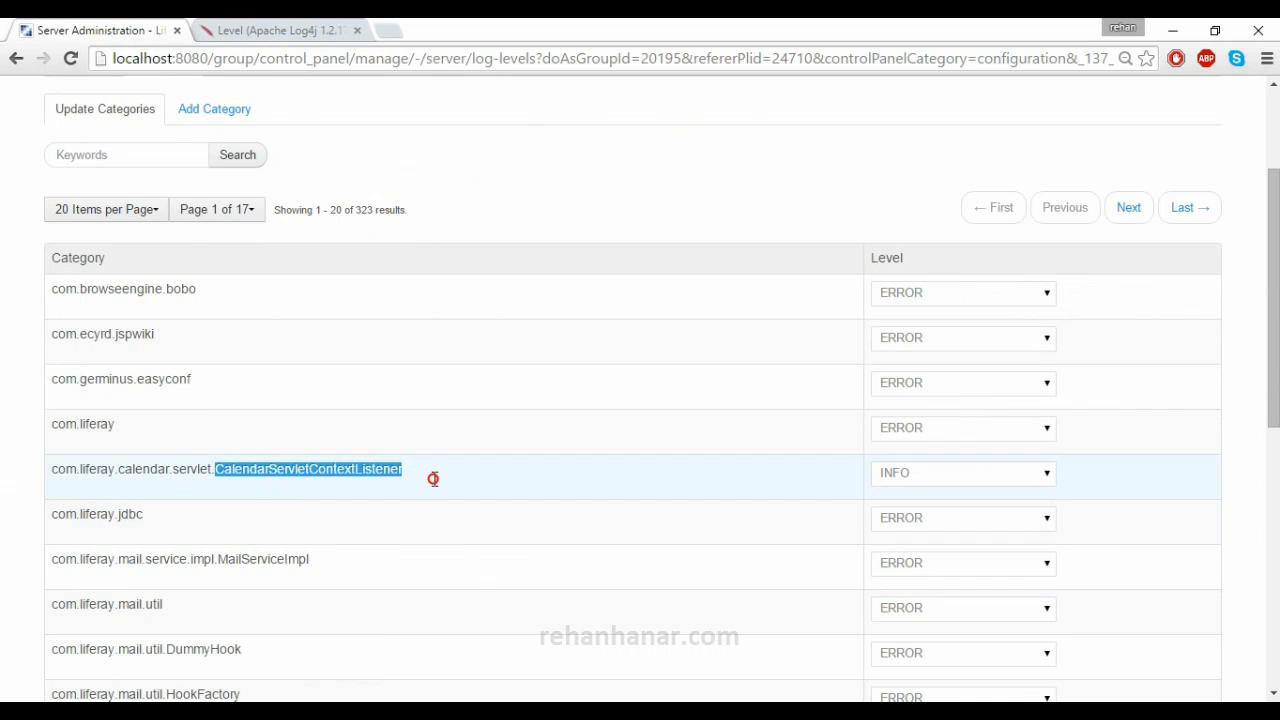
{"action": "left_click", "coordinate": [938, 481]}
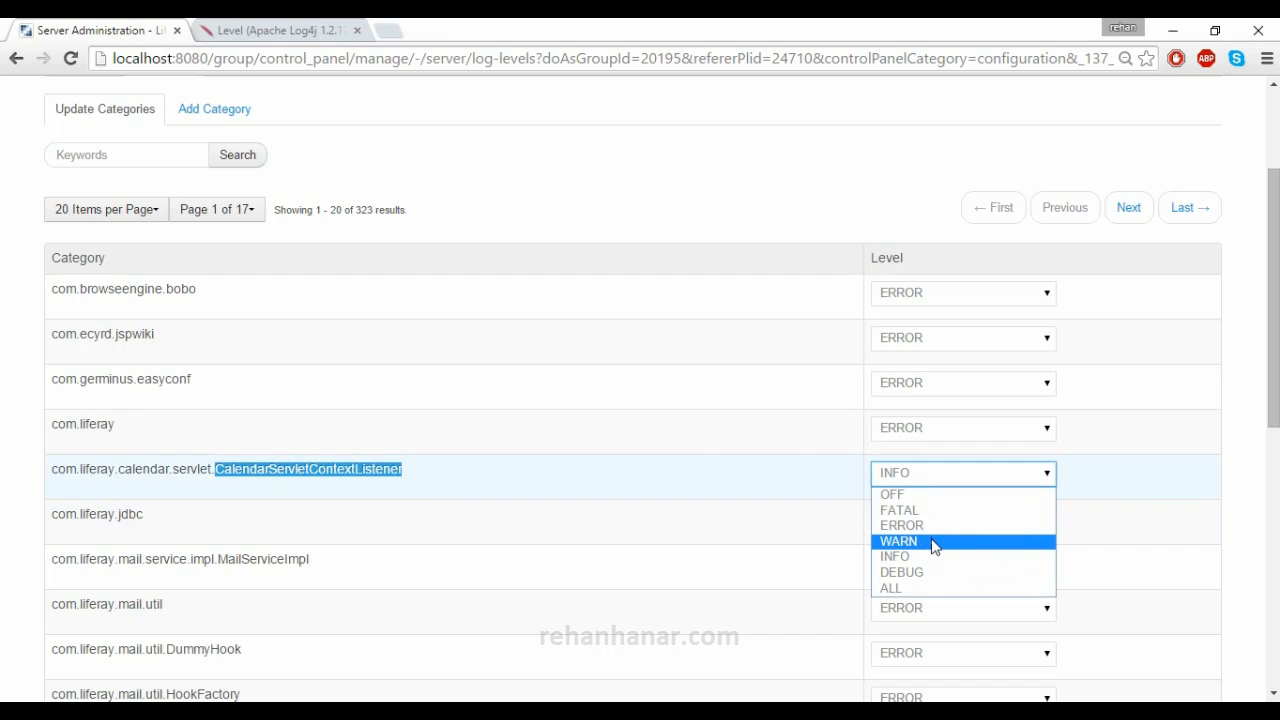
{"action": "left_click", "coordinate": [931, 528]}
{"action": "scroll", "coordinate": [691, 457], "scroll_direction": "down", "scroll_amount": 6}
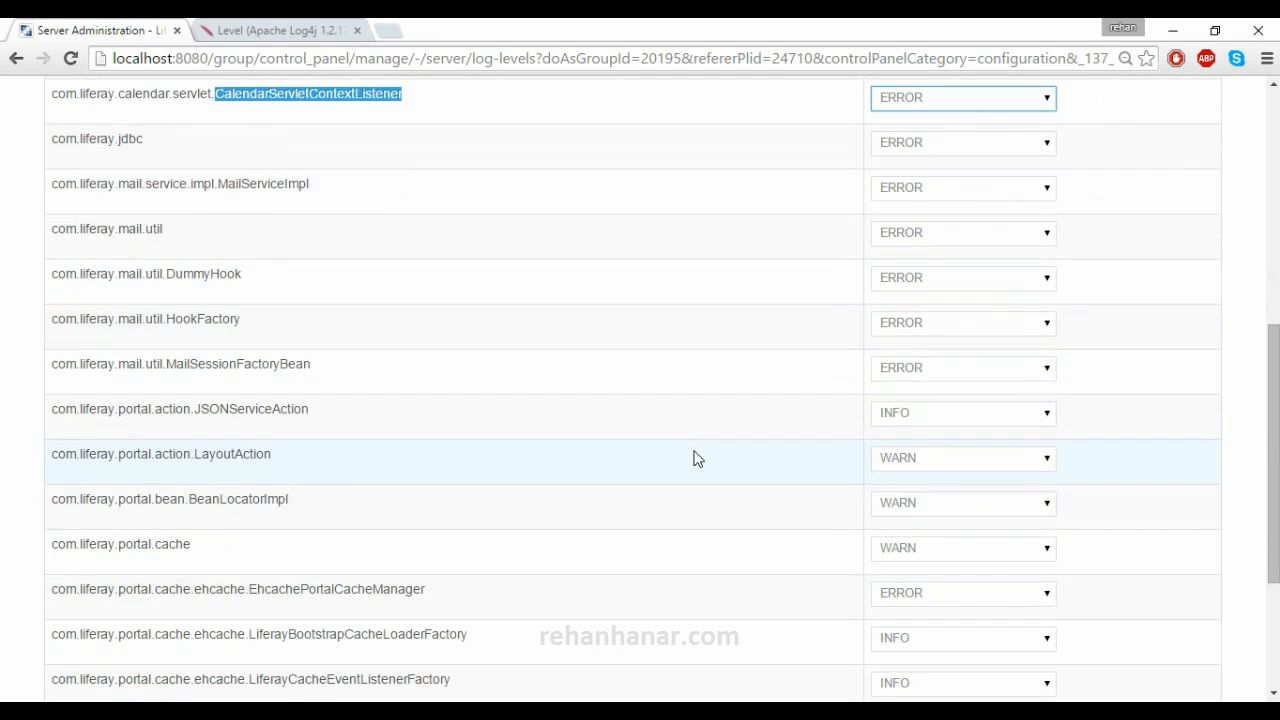
{"action": "left_click", "coordinate": [69, 648]}
{"action": "scroll", "coordinate": [423, 571], "scroll_direction": "up", "scroll_amount": 8}
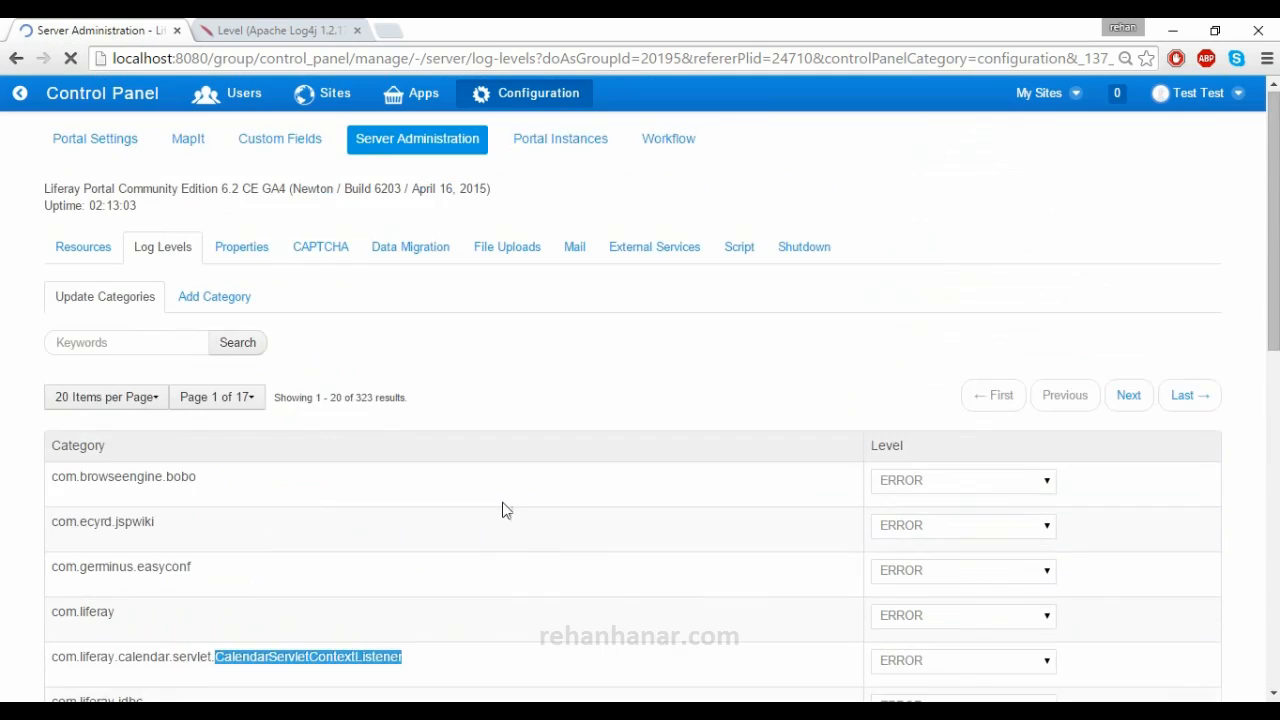
{"action": "scroll", "coordinate": [534, 482], "scroll_direction": "down", "scroll_amount": 2}
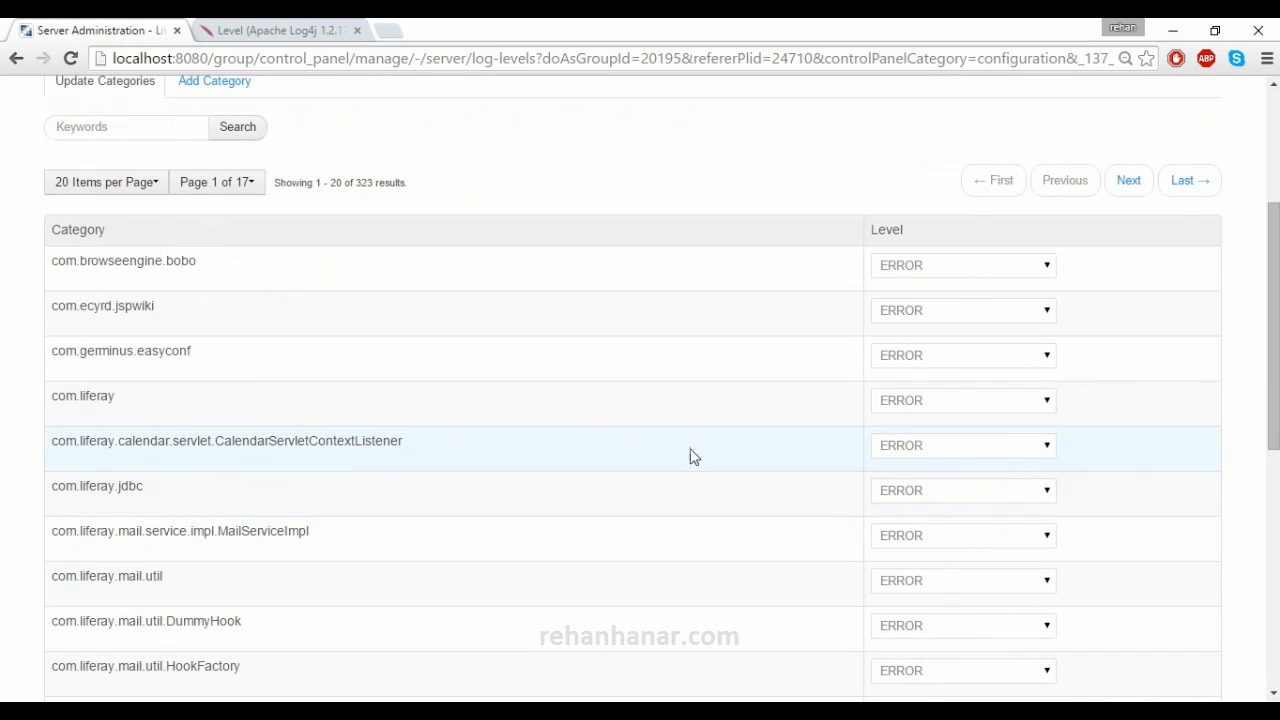
{"action": "scroll", "coordinate": [361, 505], "scroll_direction": "up", "scroll_amount": 3}
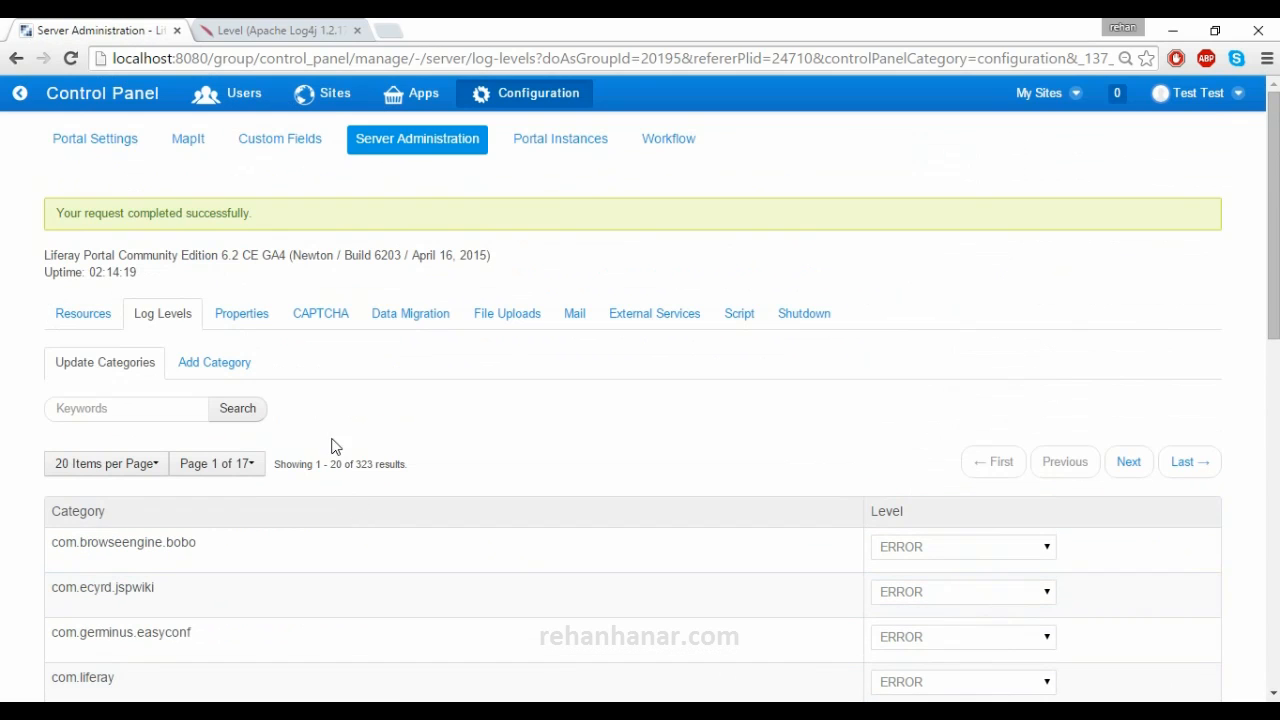
- Look at the Add Category form's empty name field and INFO level, then return to Update Categories
{"action": "scroll", "coordinate": [428, 440], "scroll_direction": "down", "scroll_amount": 3}
{"action": "scroll", "coordinate": [428, 440], "scroll_direction": "down", "scroll_amount": 1}
{"action": "scroll", "coordinate": [429, 437], "scroll_direction": "up", "scroll_amount": 3}
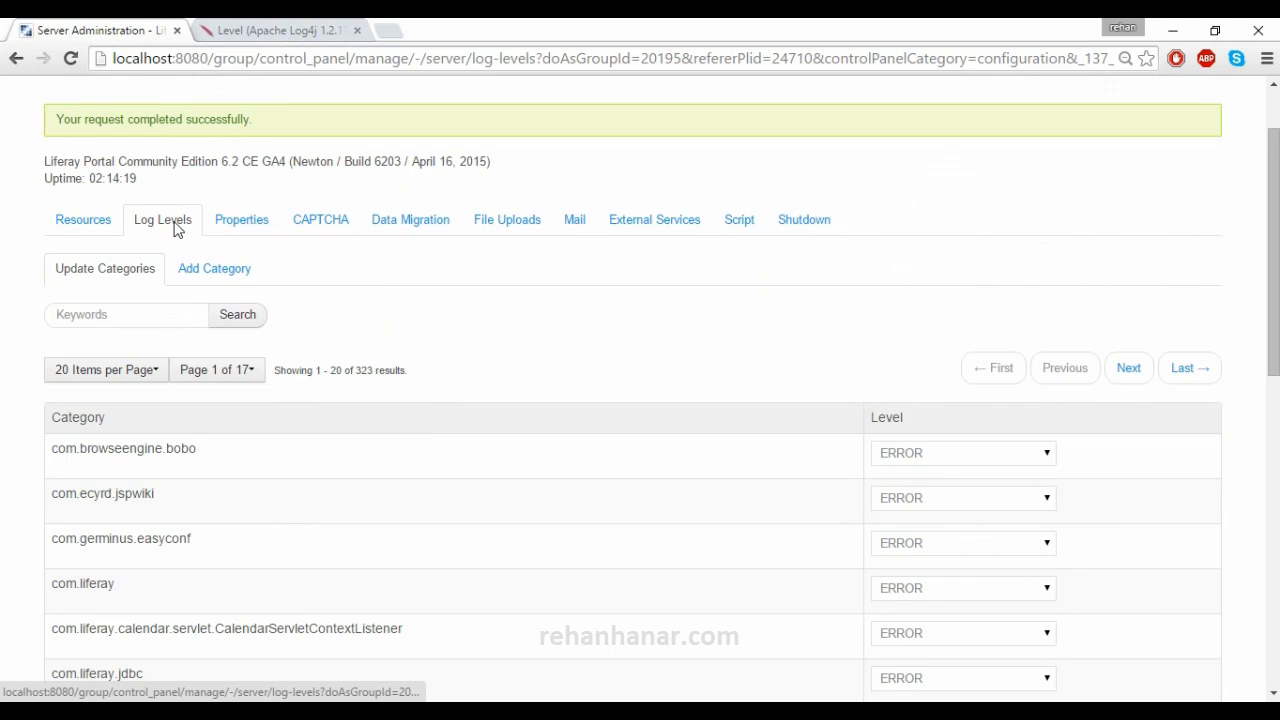
{"action": "left_click", "coordinate": [213, 272]}
{"action": "left_click", "coordinate": [211, 345]}
{"action": "left_click", "coordinate": [202, 404]}
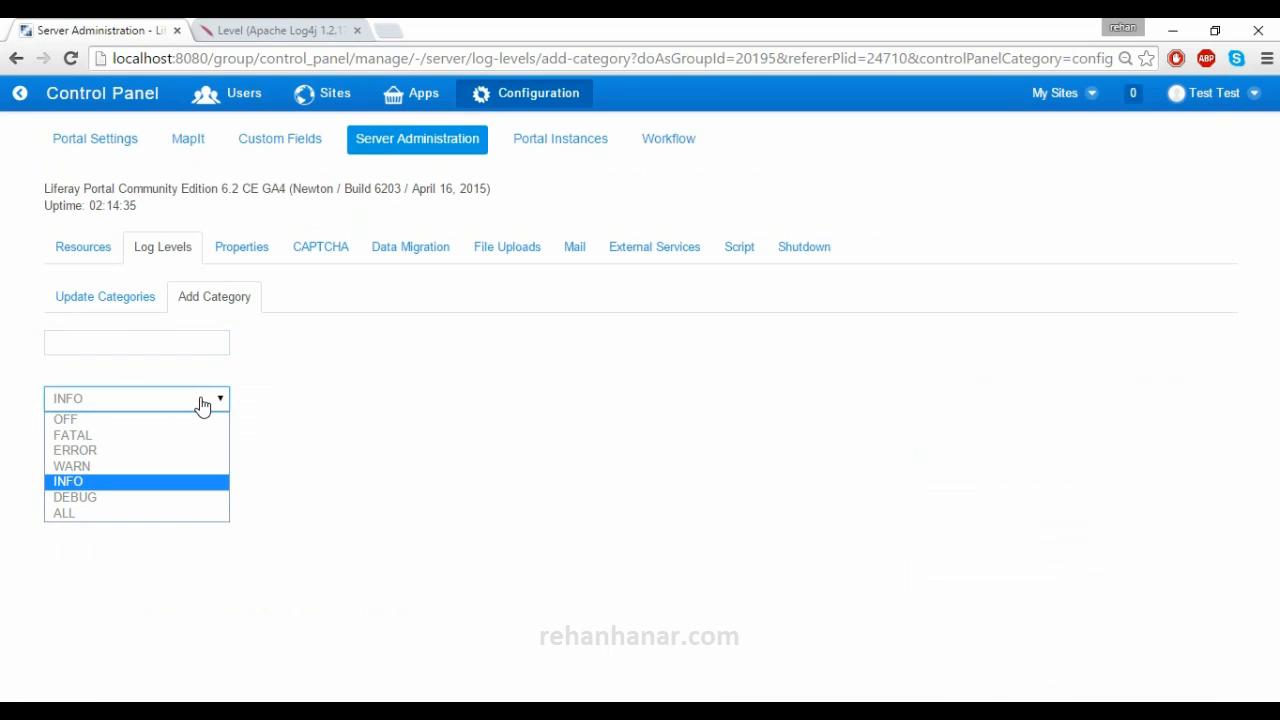
{"action": "left_click", "coordinate": [310, 380]}
{"action": "left_click", "coordinate": [200, 345]}
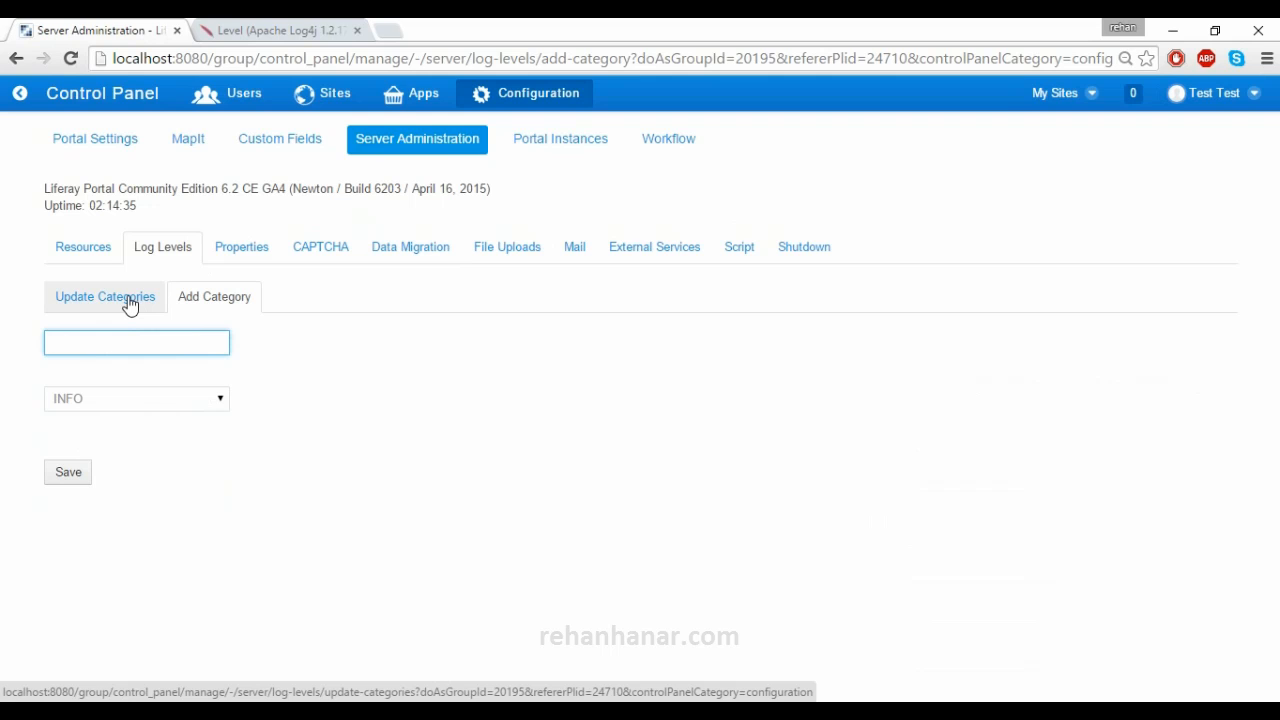
{"action": "left_click", "coordinate": [128, 303]}
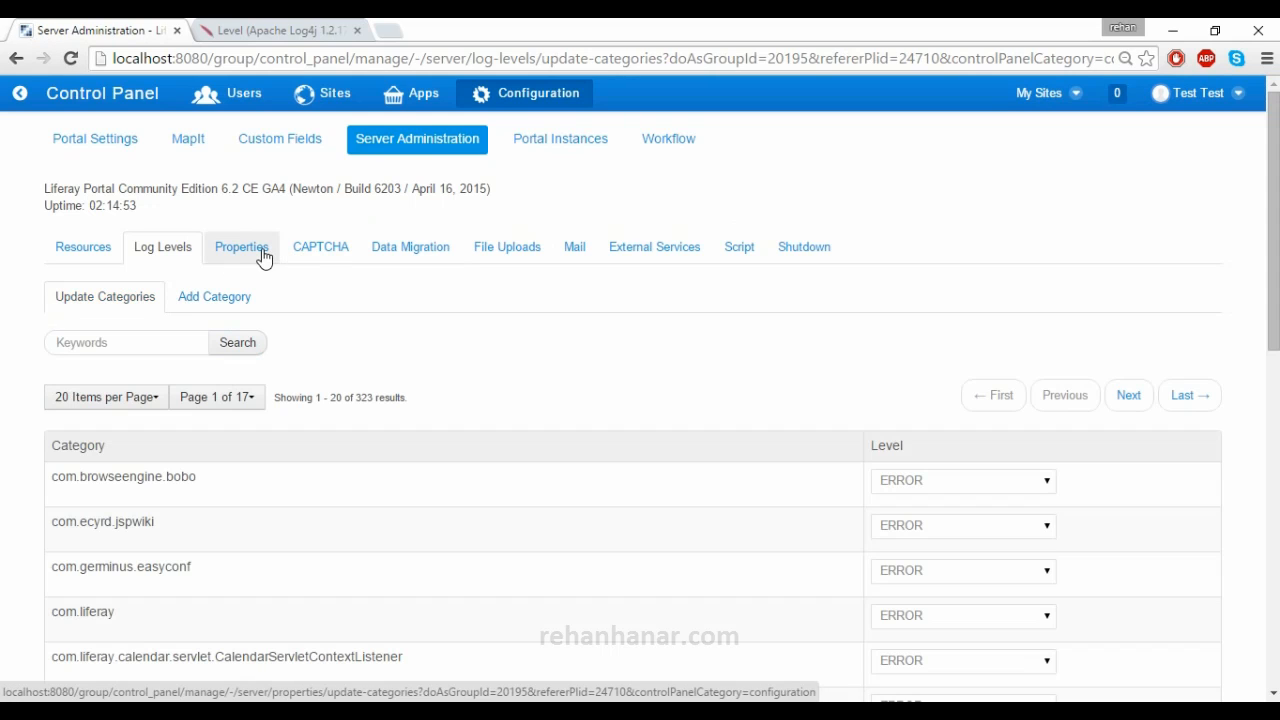
- Browse the System Properties list, highlighting awt.toolkit and the rows from base.path down
{"action": "left_click", "coordinate": [262, 256]}
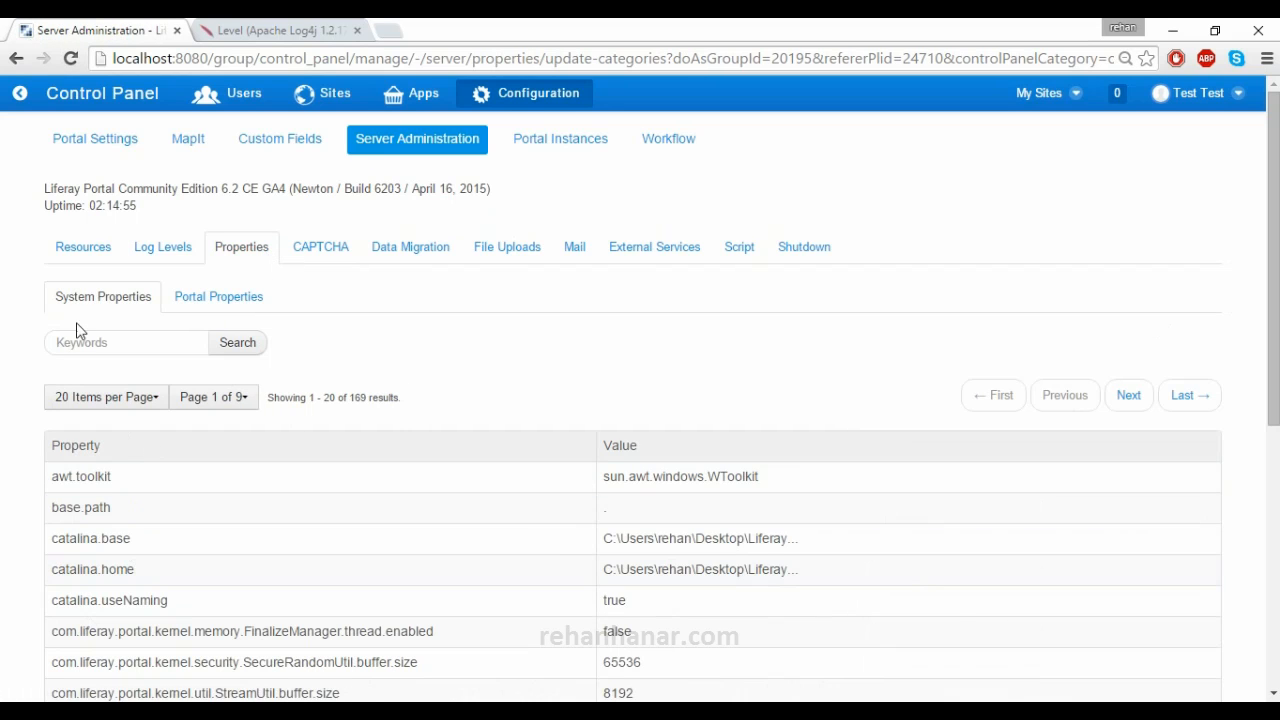
{"action": "scroll", "coordinate": [45, 466], "scroll_direction": "down", "scroll_amount": 3}
{"action": "scroll", "coordinate": [46, 465], "scroll_direction": "up", "scroll_amount": 3}
{"action": "left_click_drag", "start_coordinate": [48, 478], "coordinate": [120, 489]}
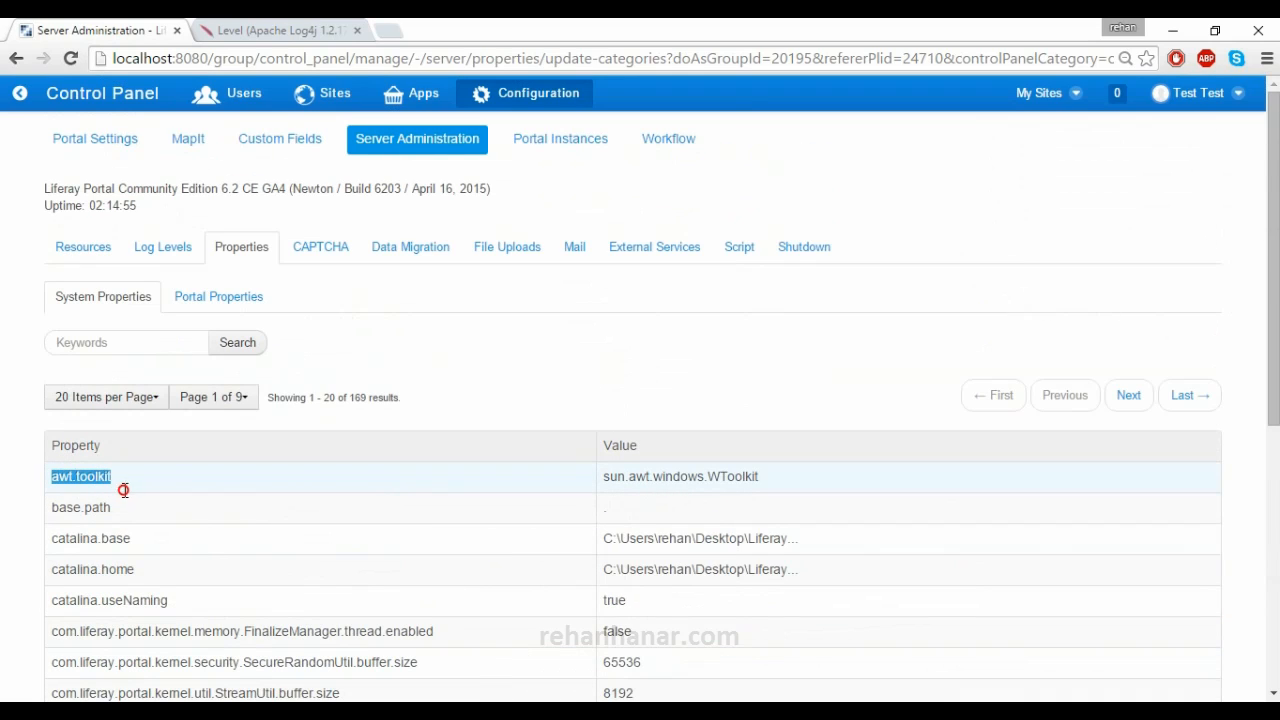
{"action": "left_click_drag", "start_coordinate": [64, 300], "coordinate": [145, 308]}
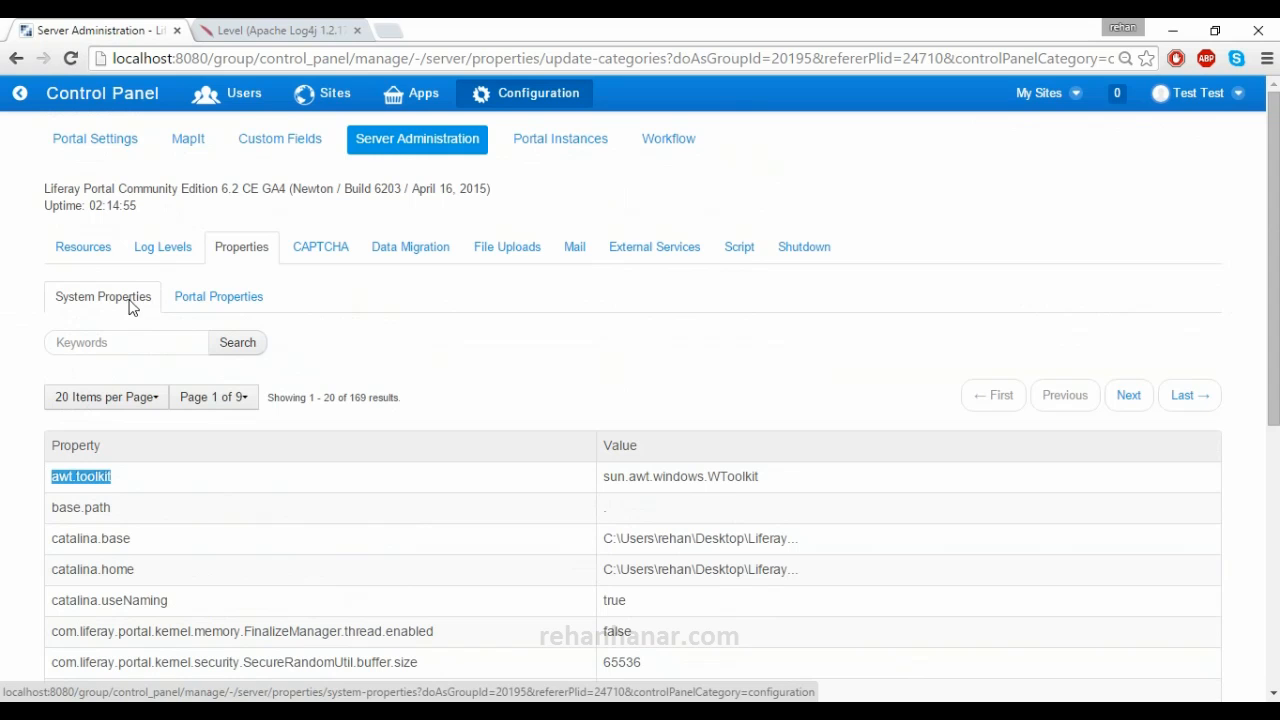
{"action": "scroll", "coordinate": [240, 465], "scroll_direction": "down", "scroll_amount": 4}
{"action": "scroll", "coordinate": [240, 462], "scroll_direction": "up", "scroll_amount": 4}
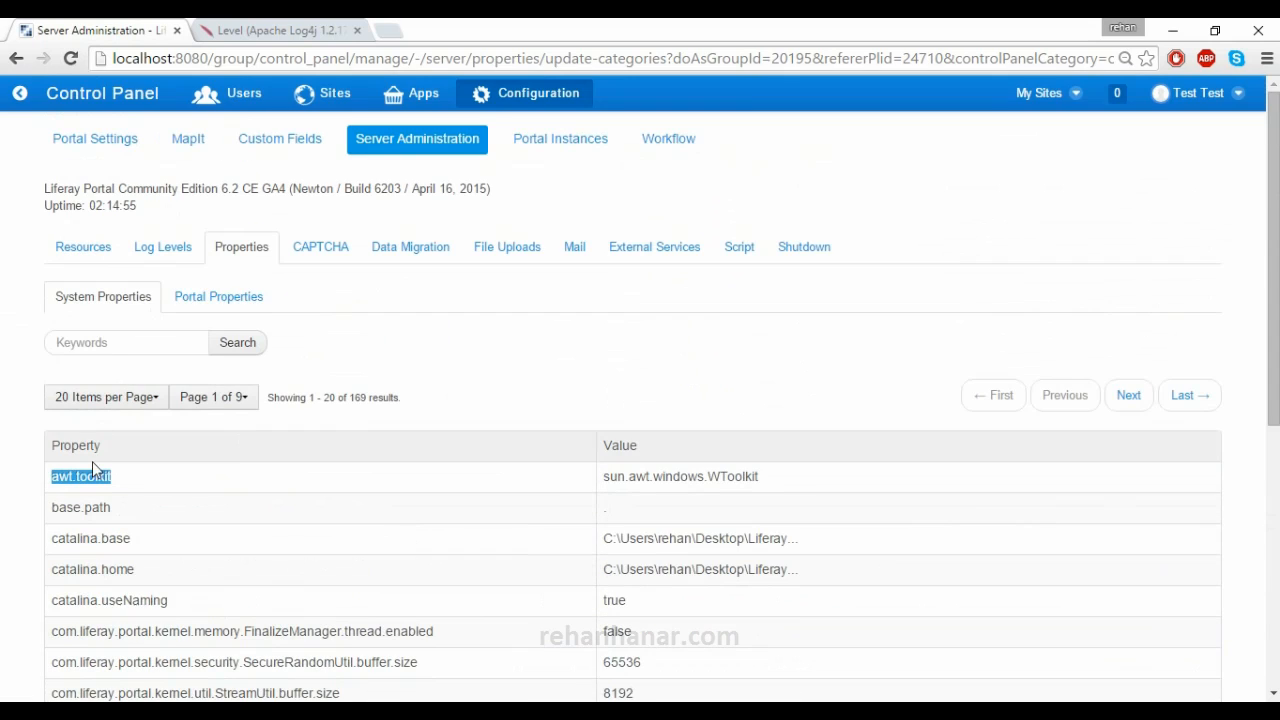
{"action": "scroll", "coordinate": [93, 461], "scroll_direction": "down", "scroll_amount": 3}
{"action": "left_click_drag", "start_coordinate": [603, 190], "coordinate": [815, 360]}
{"action": "left_click", "coordinate": [763, 477]}
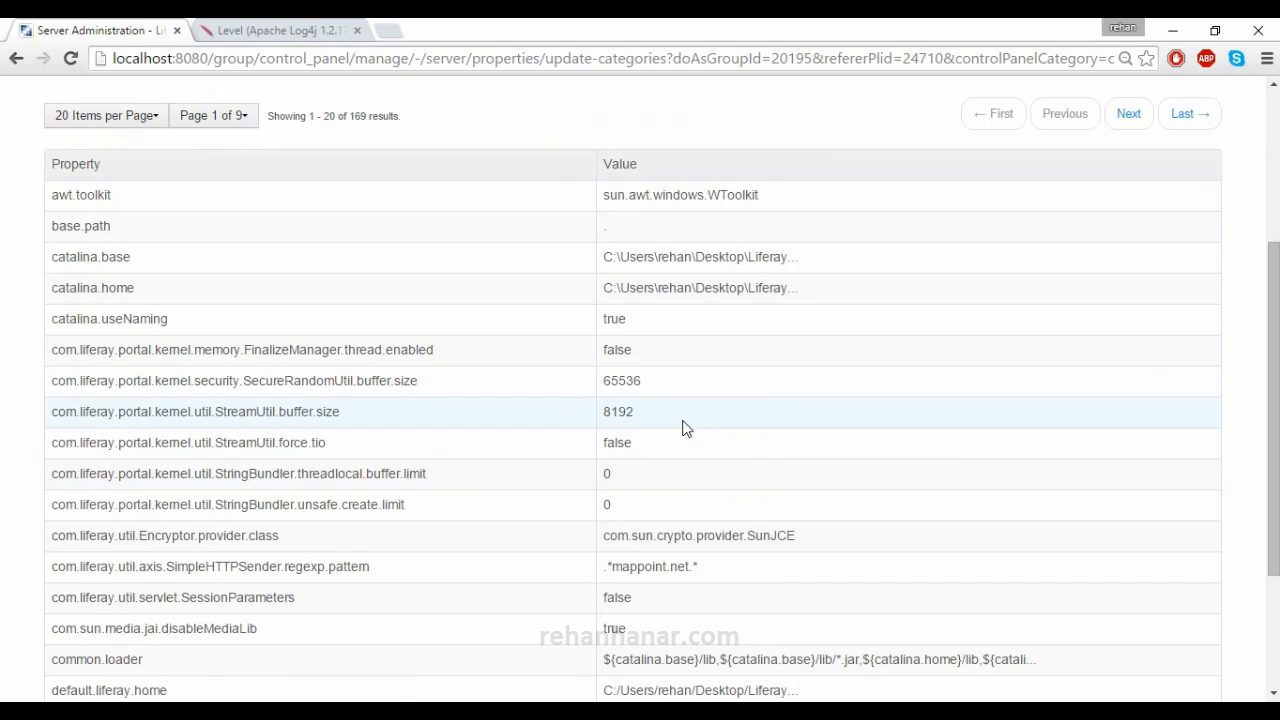
{"action": "scroll", "coordinate": [697, 320], "scroll_direction": "up", "scroll_amount": 2}
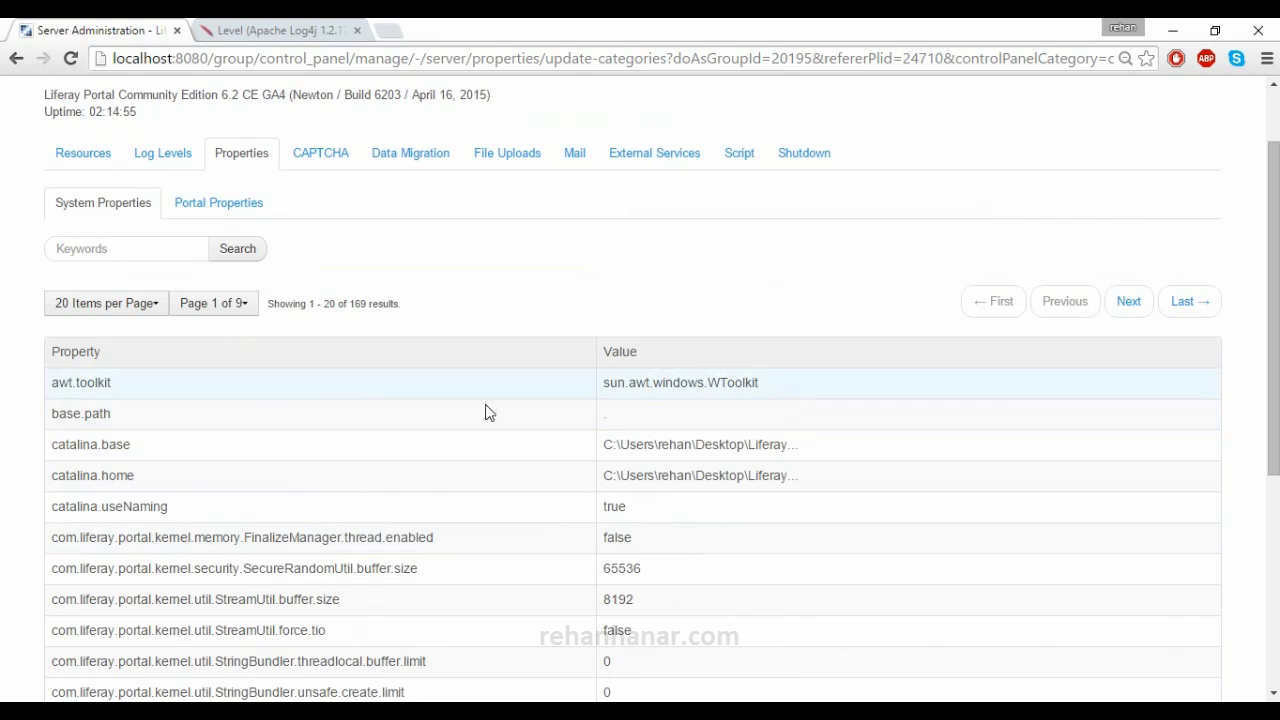
{"action": "scroll", "coordinate": [206, 437], "scroll_direction": "up", "scroll_amount": 1}
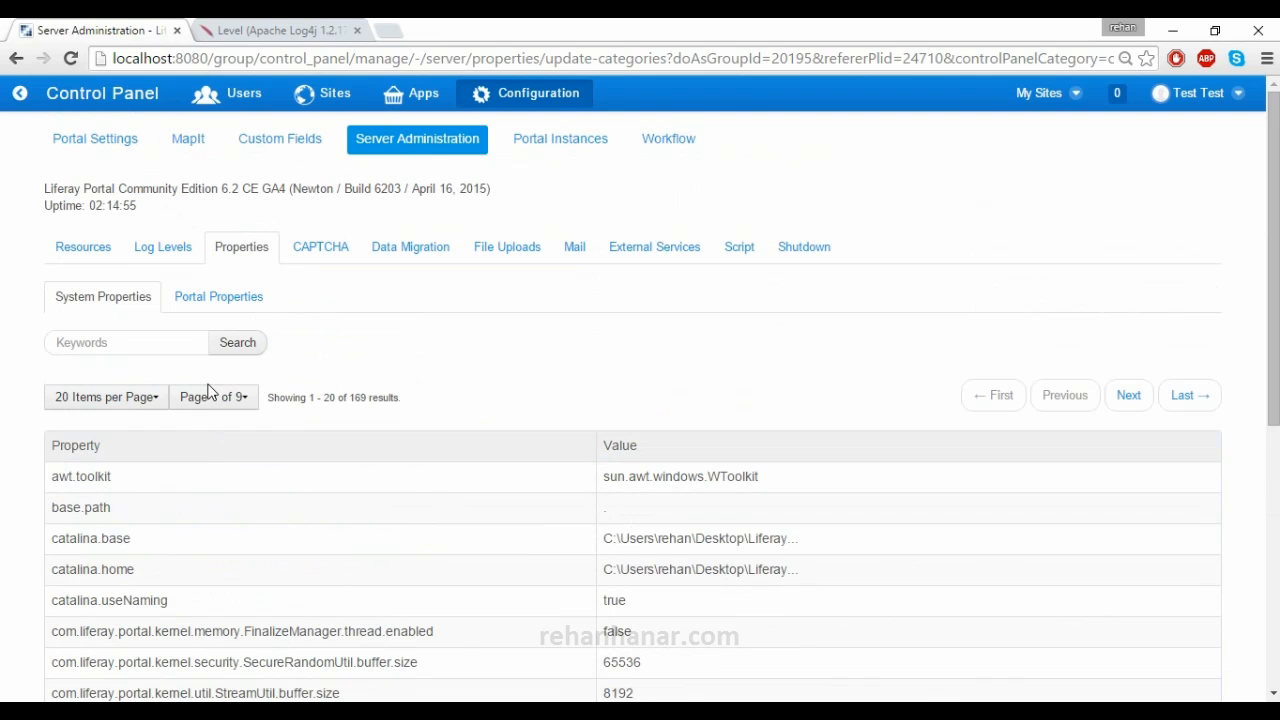
- Browse Portal Properties, then bring up the CAPTCHA tab with reCAPTCHA disabled and empty keys
{"action": "left_click", "coordinate": [200, 299]}
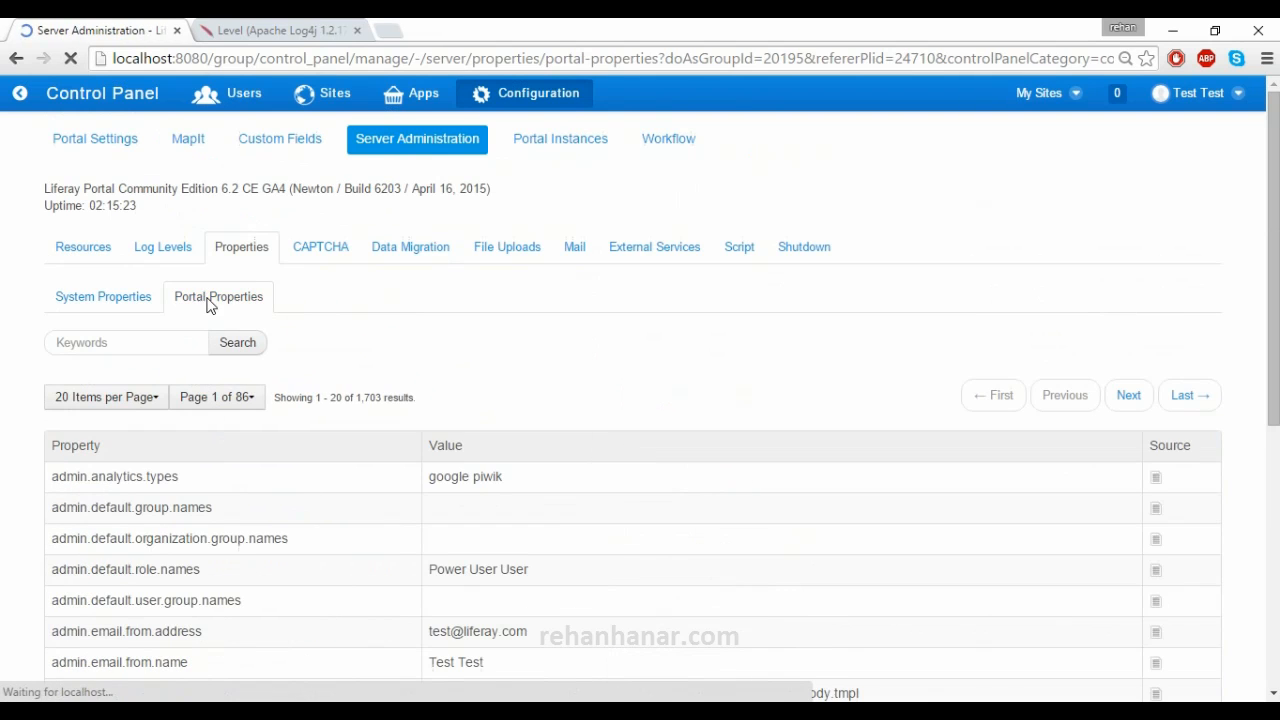
{"action": "scroll", "coordinate": [286, 463], "scroll_direction": "down", "scroll_amount": 3}
{"action": "scroll", "coordinate": [245, 346], "scroll_direction": "up", "scroll_amount": 1}
{"action": "scroll", "coordinate": [220, 171], "scroll_direction": "up", "scroll_amount": 3}
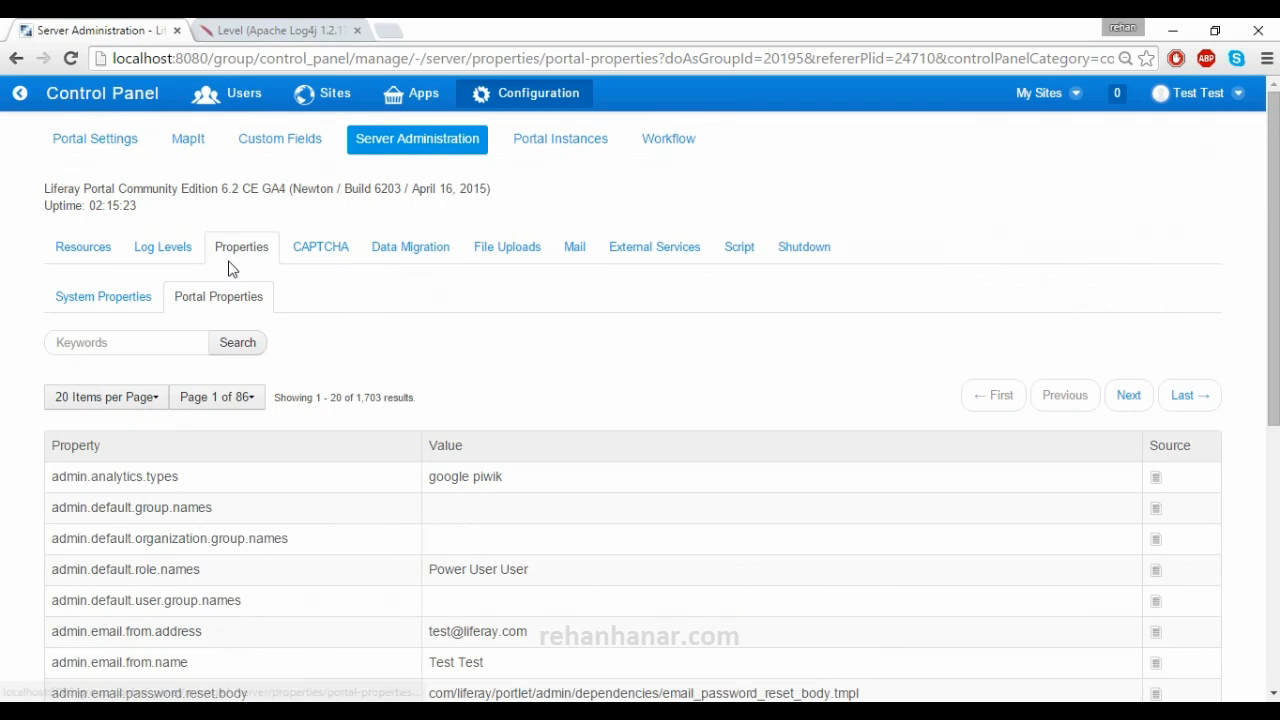
{"action": "left_click", "coordinate": [324, 252]}
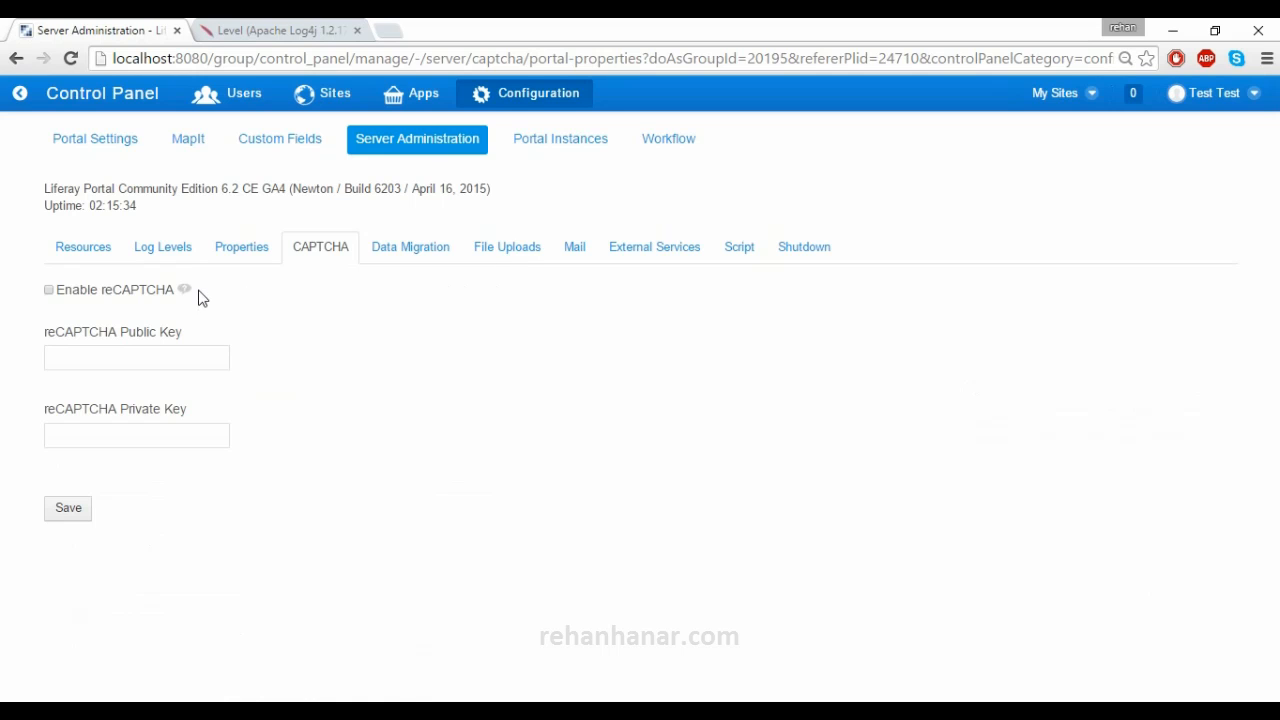
{"action": "left_click", "coordinate": [280, 338]}
{"action": "double_click", "coordinate": [280, 343]}
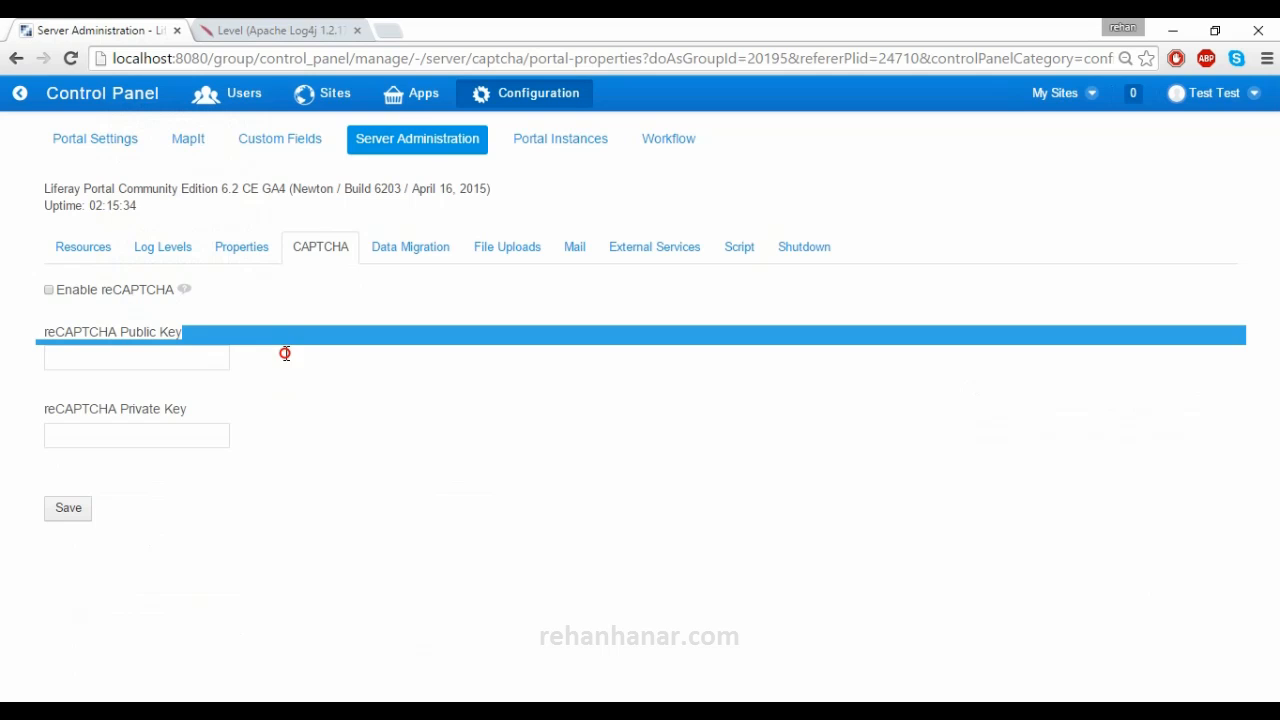
{"action": "left_click", "coordinate": [288, 410]}
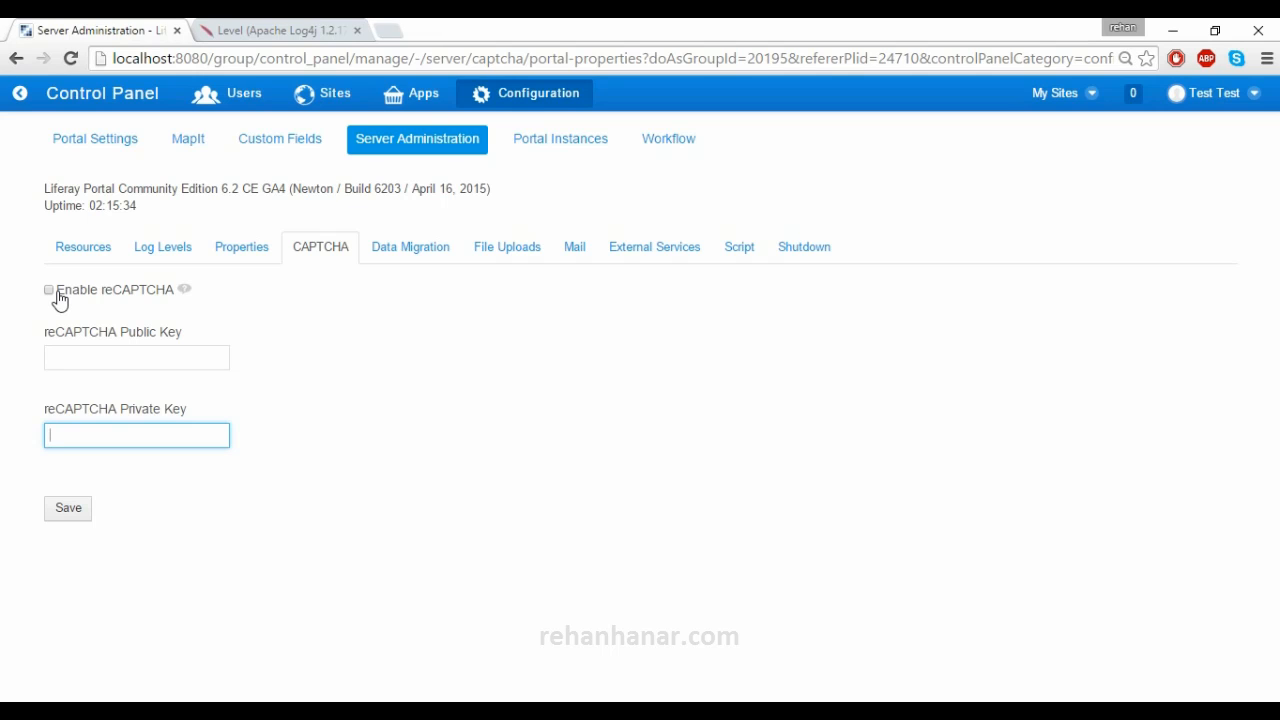
- Leave the reCAPTCHA public and private keys empty and open the Data Migration settings
{"action": "left_click", "coordinate": [132, 364]}
{"action": "left_click", "coordinate": [136, 436]}
{"action": "left_click", "coordinate": [110, 352]}
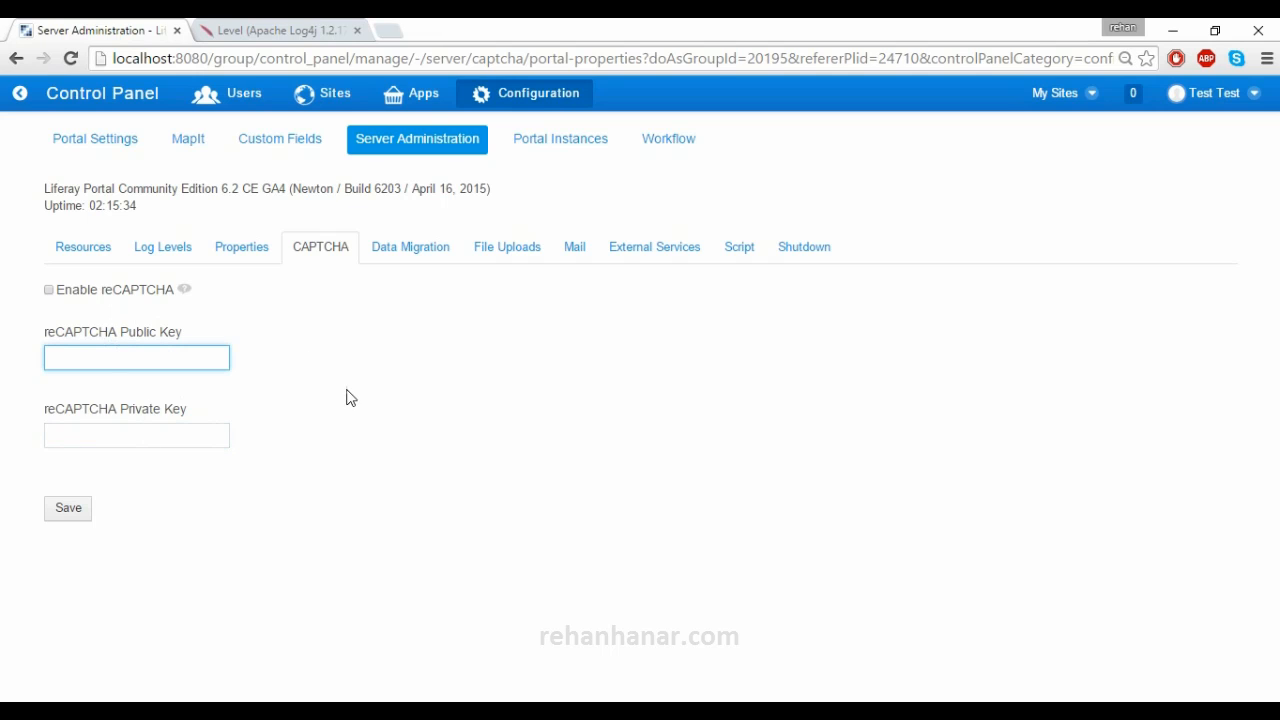
{"action": "left_click", "coordinate": [349, 360]}
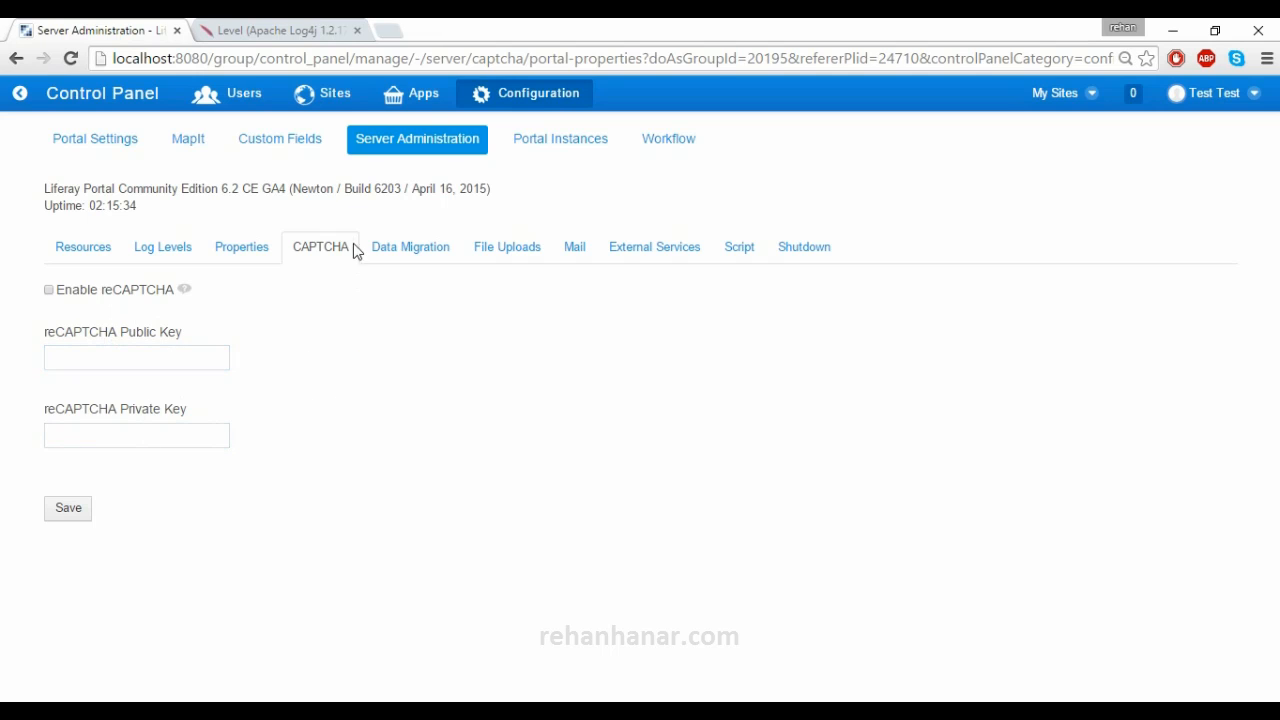
{"action": "left_click", "coordinate": [403, 250]}
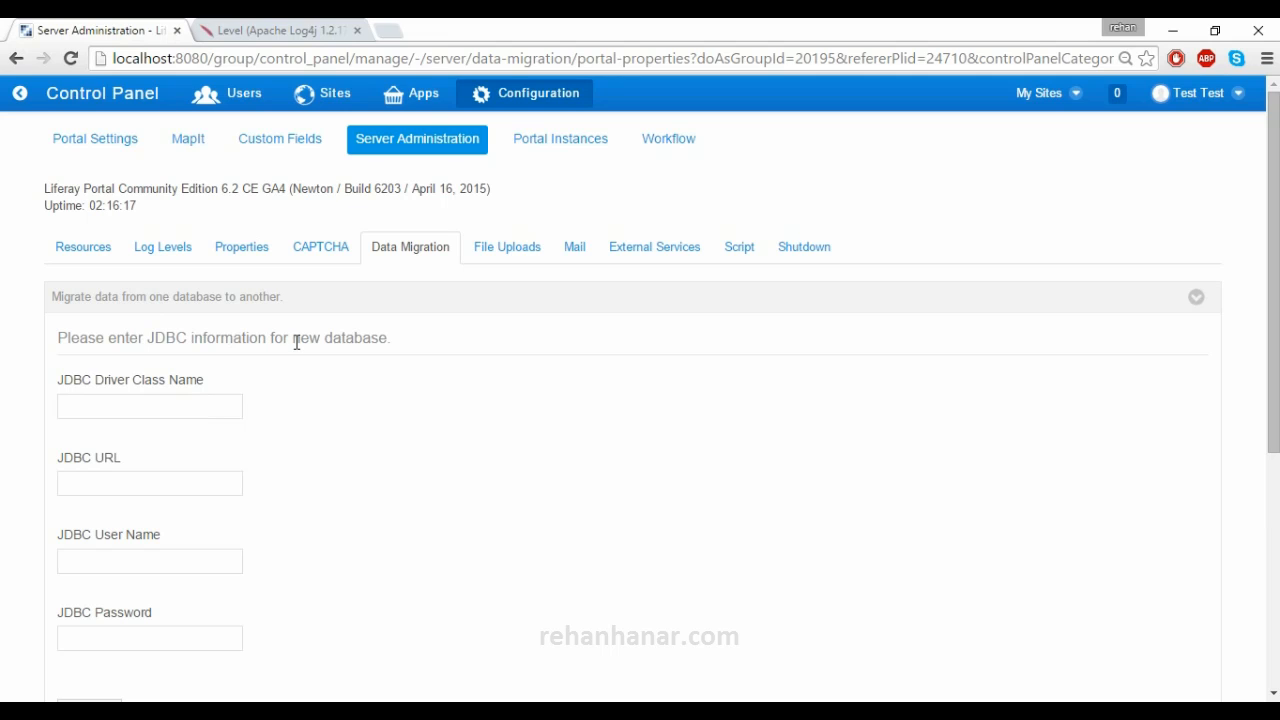
{"action": "left_click", "coordinate": [210, 399]}
{"action": "scroll", "coordinate": [247, 484], "scroll_direction": "down", "scroll_amount": 1}
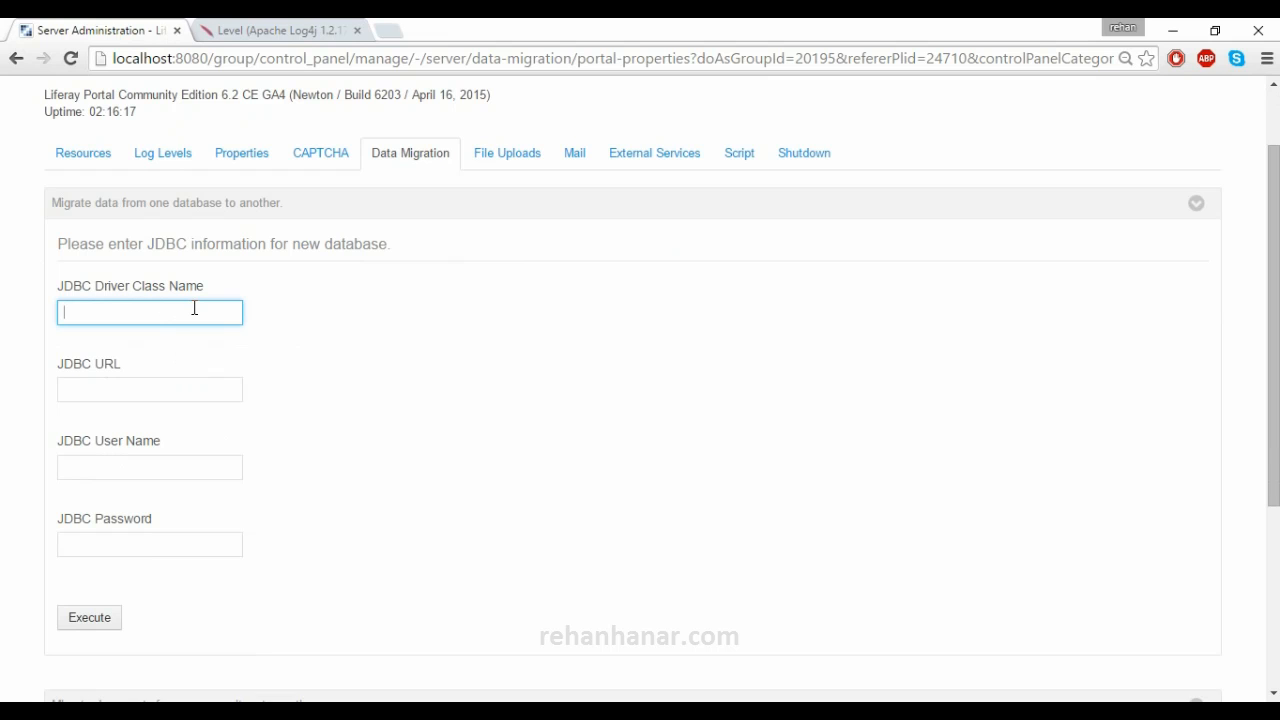
{"action": "left_click", "coordinate": [166, 392]}
{"action": "left_click", "coordinate": [157, 465]}
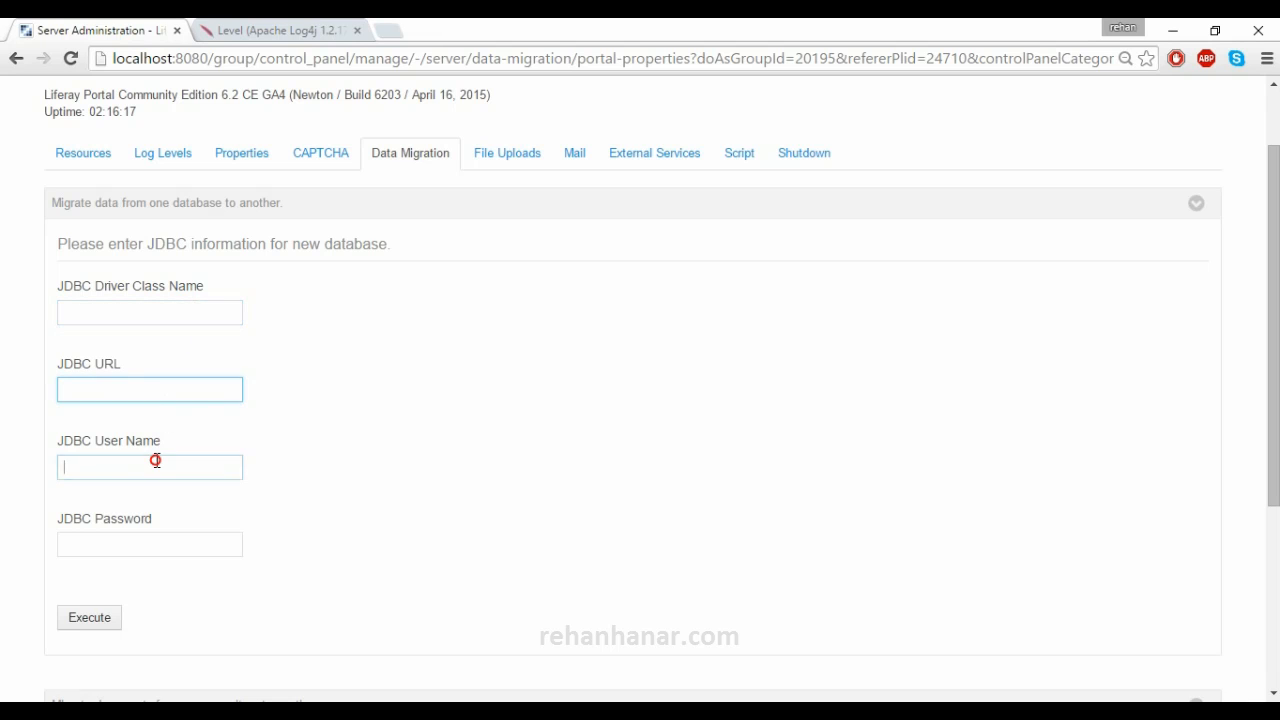
{"action": "left_click", "coordinate": [151, 545]}
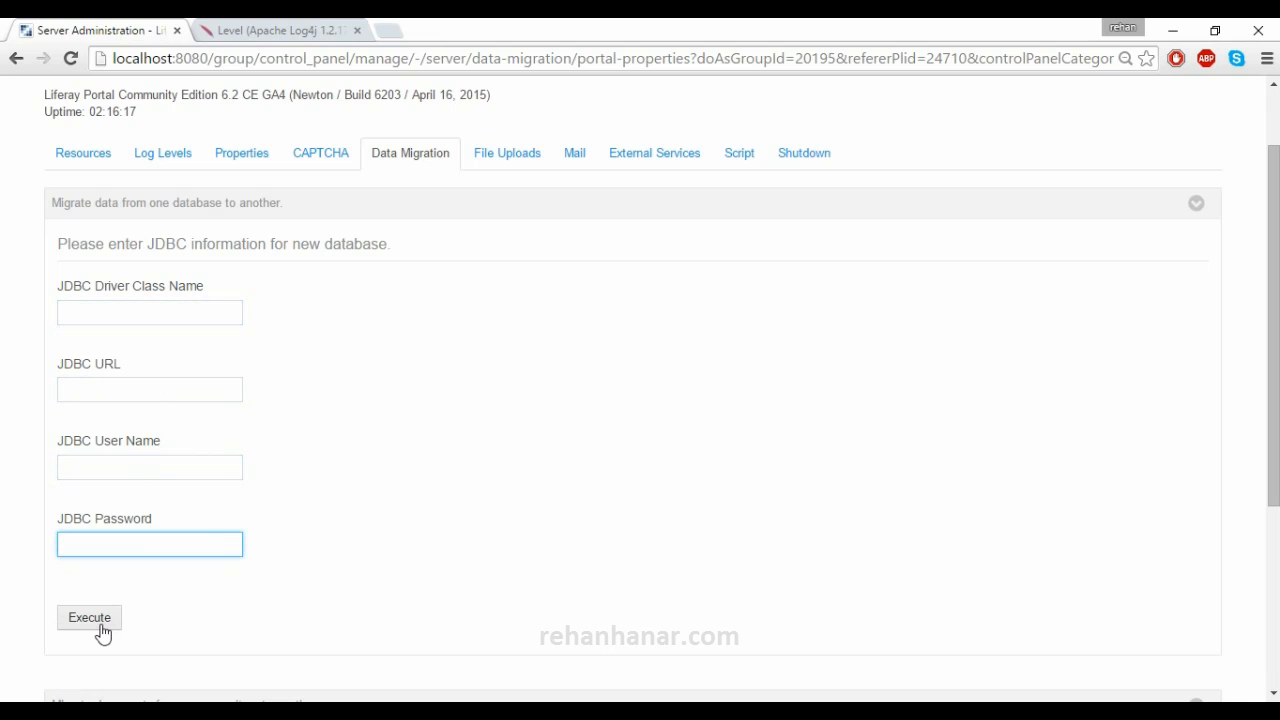
{"action": "scroll", "coordinate": [103, 629], "scroll_direction": "down", "scroll_amount": 2}
{"action": "scroll", "coordinate": [103, 629], "scroll_direction": "up", "scroll_amount": 3}
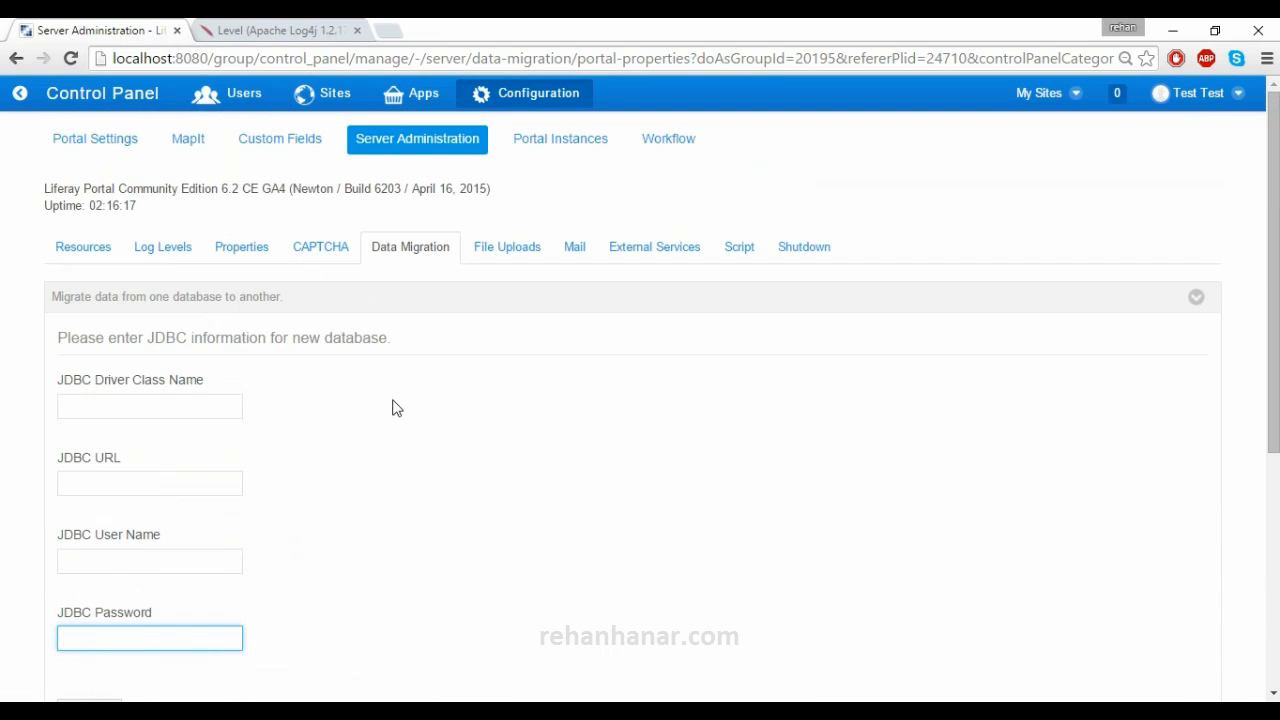
{"action": "scroll", "coordinate": [393, 408], "scroll_direction": "down", "scroll_amount": 4}
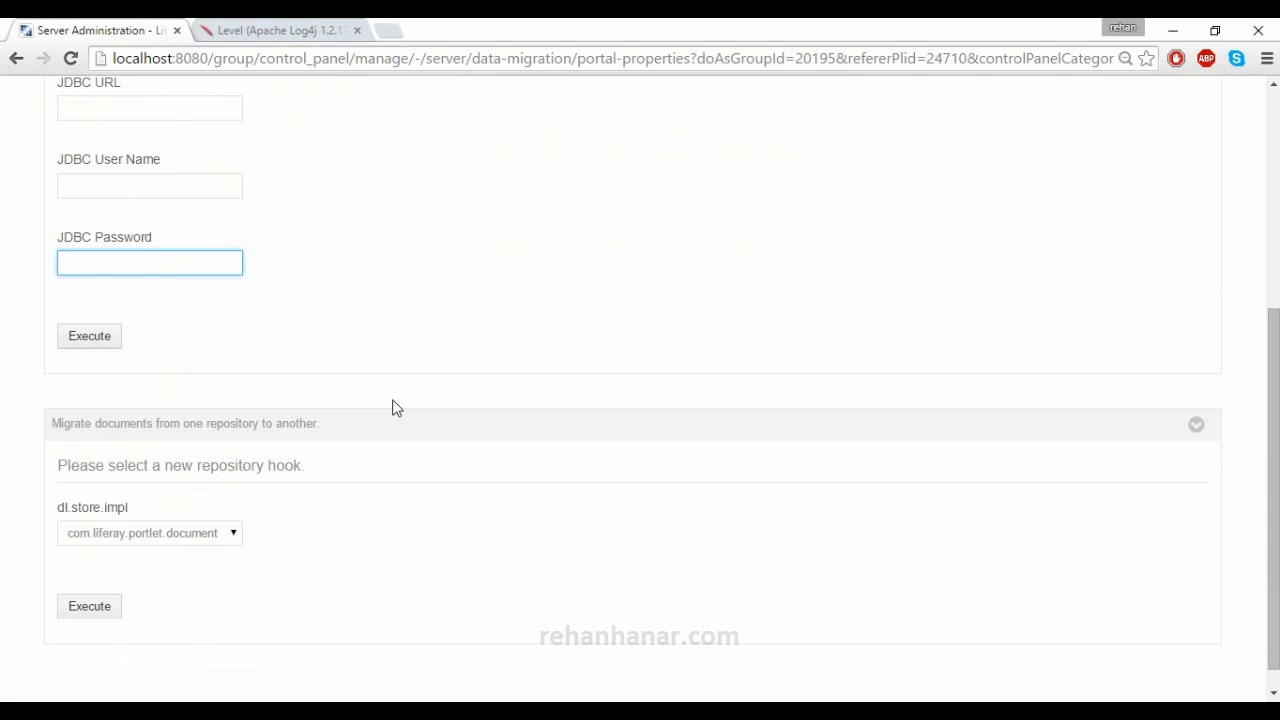
{"action": "scroll", "coordinate": [393, 408], "scroll_direction": "up", "scroll_amount": 4}
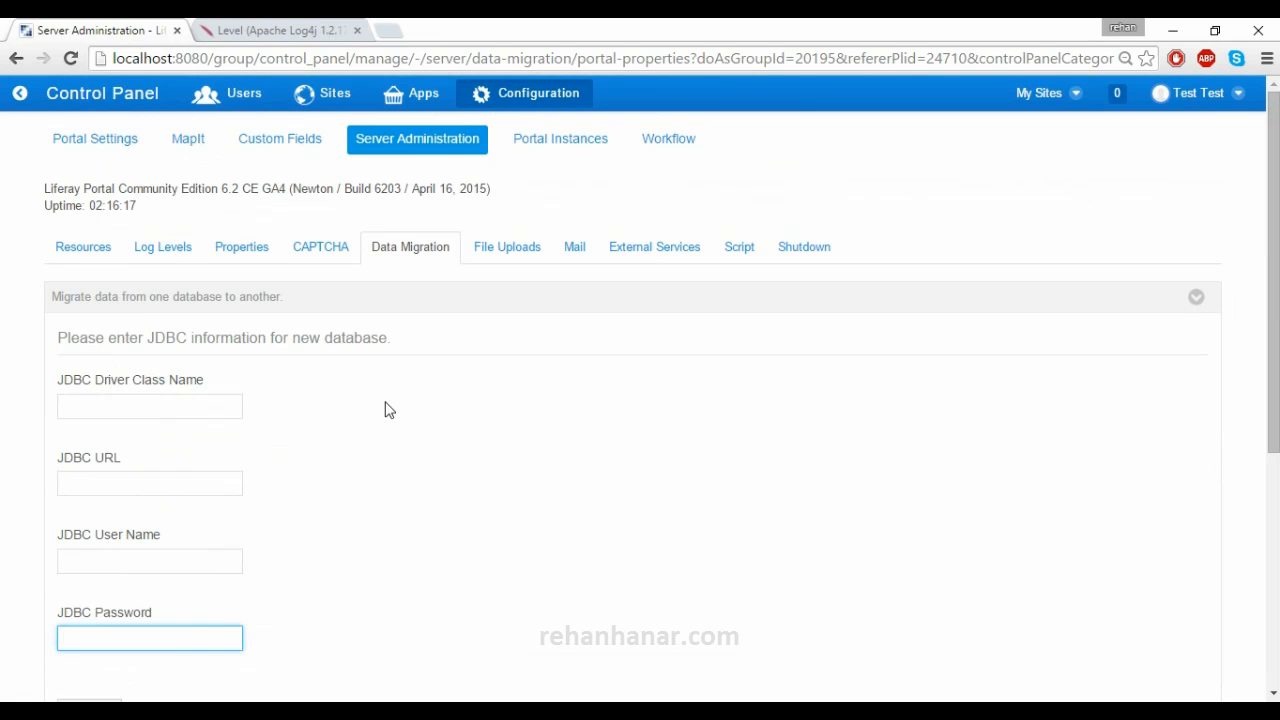
{"action": "scroll", "coordinate": [611, 149], "scroll_direction": "down", "scroll_amount": 4}
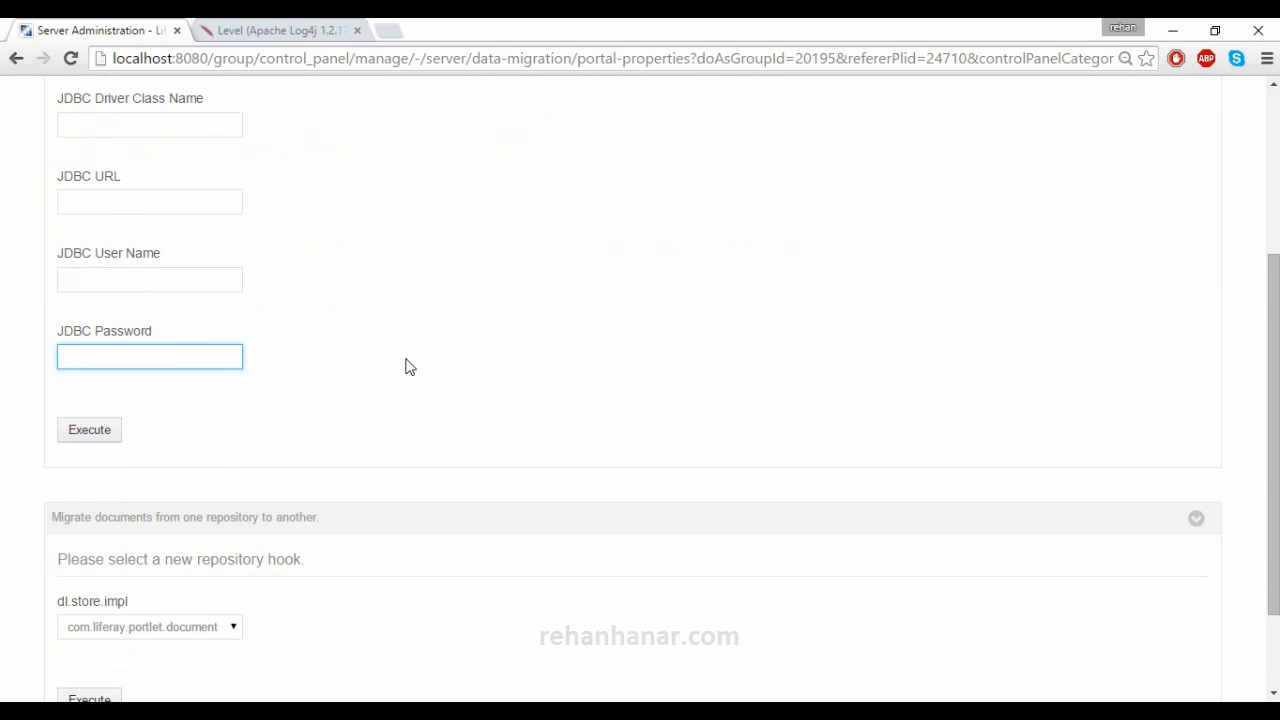
{"action": "scroll", "coordinate": [406, 368], "scroll_direction": "up", "scroll_amount": 4}
{"action": "scroll", "coordinate": [410, 400], "scroll_direction": "down", "scroll_amount": 4}
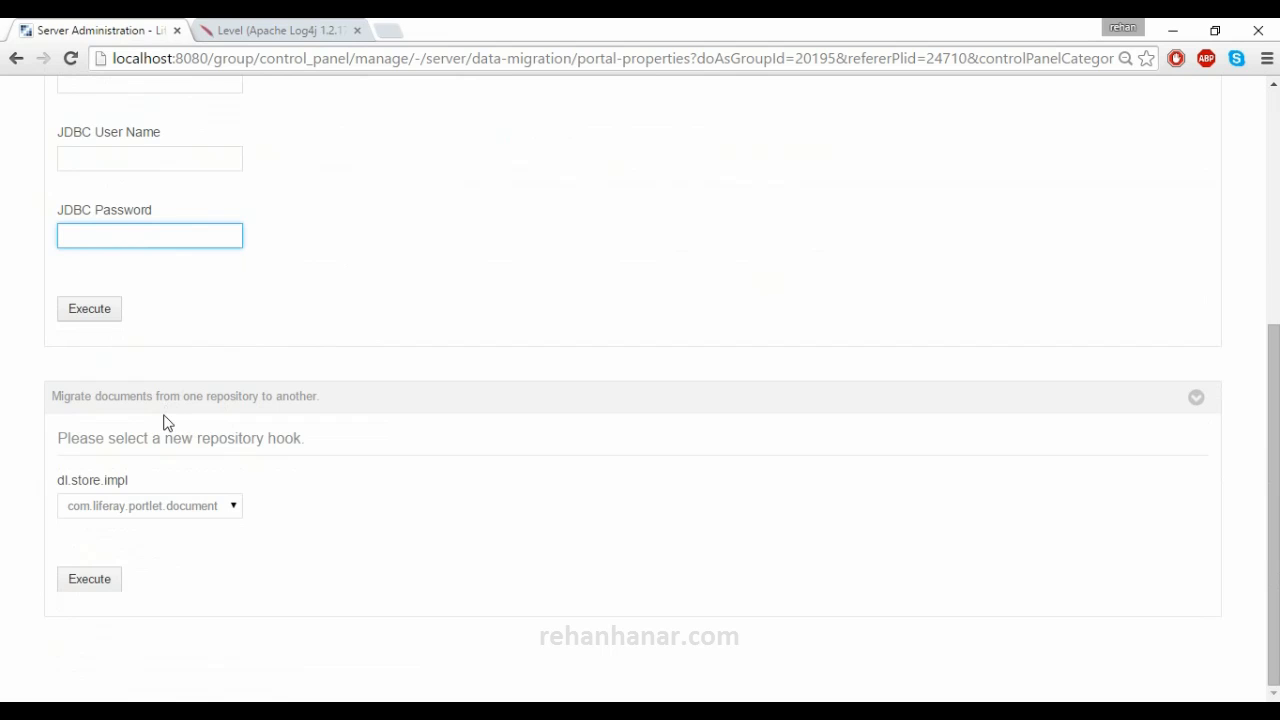
{"action": "left_click", "coordinate": [153, 511]}
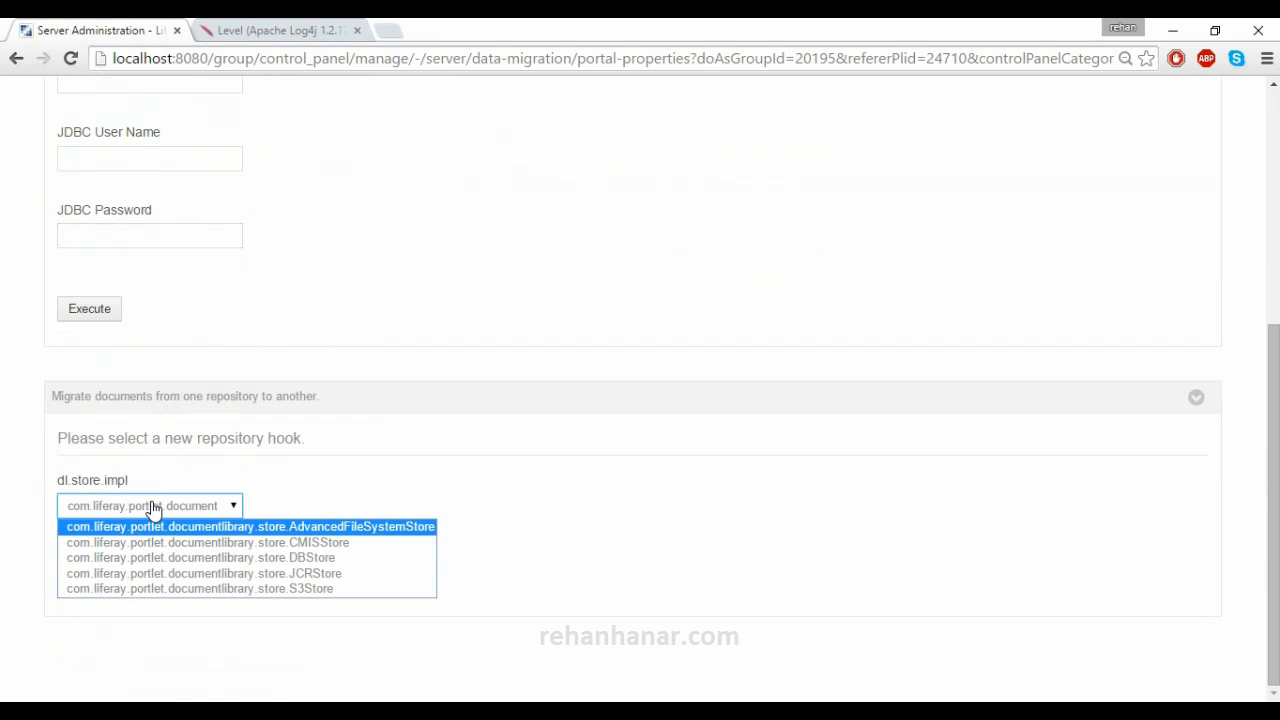
{"action": "left_click", "coordinate": [332, 480]}
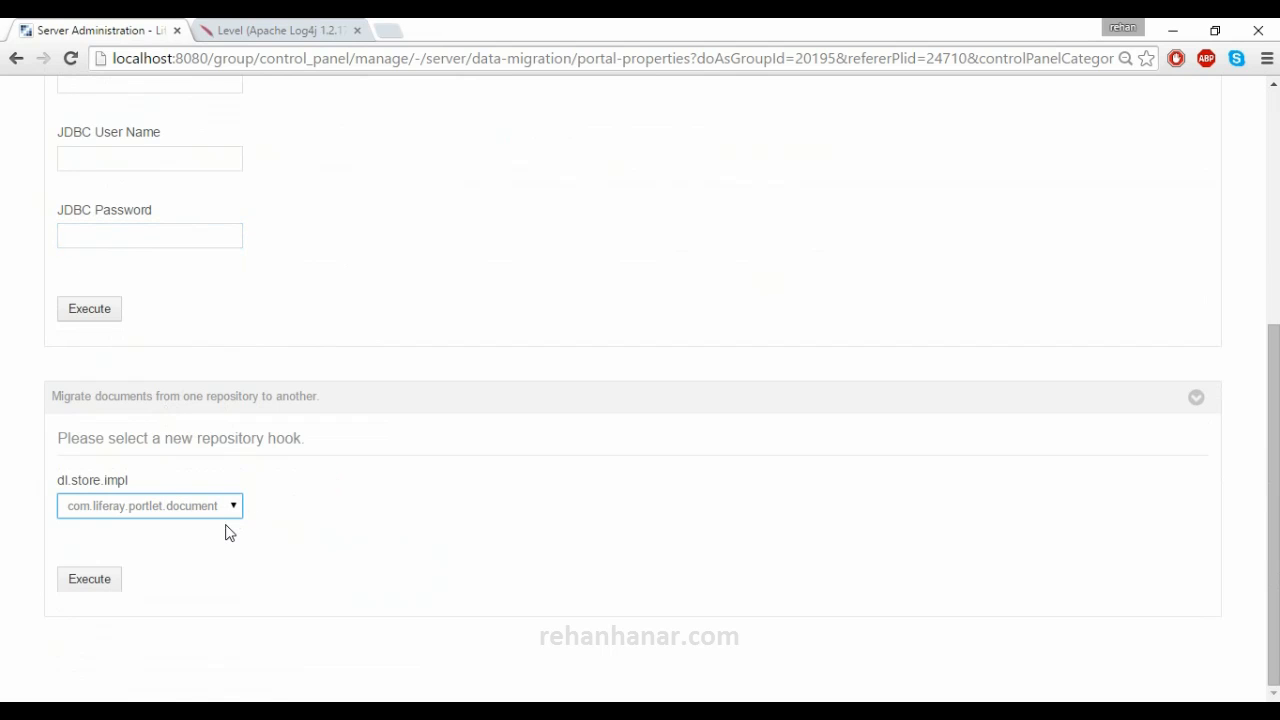
{"action": "left_click", "coordinate": [217, 508]}
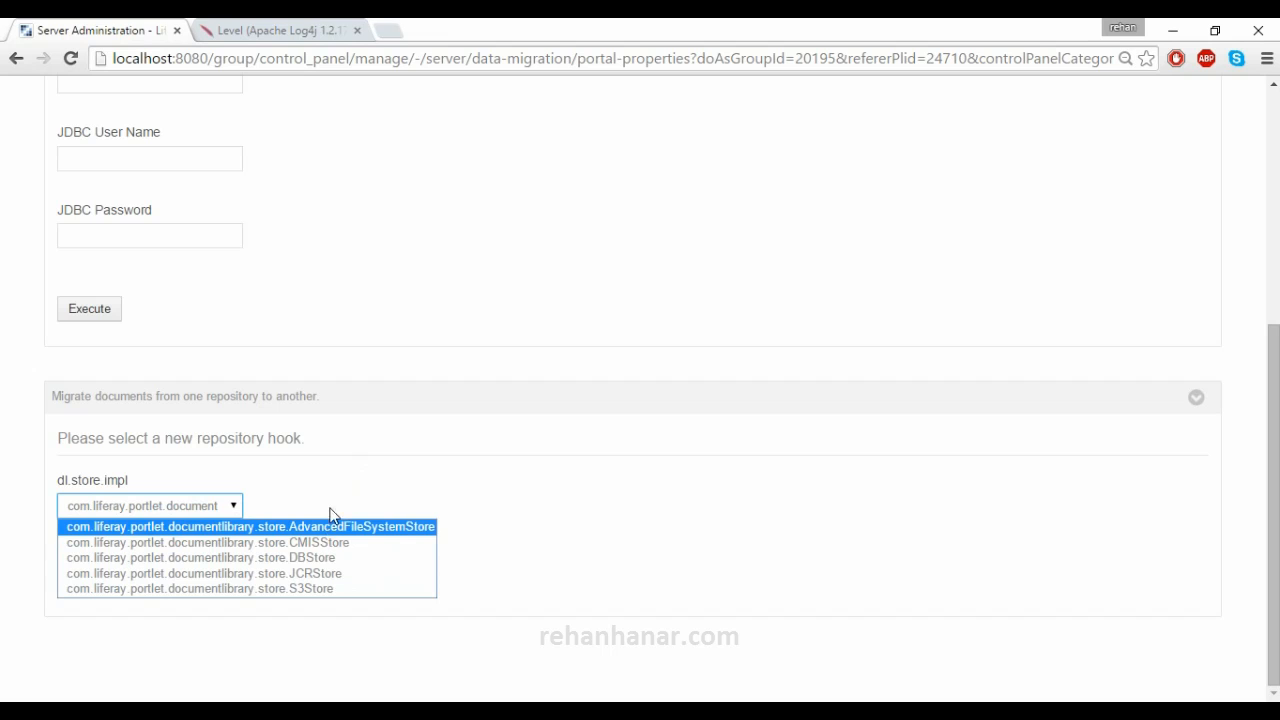
{"action": "left_click", "coordinate": [334, 503]}
{"action": "scroll", "coordinate": [336, 508], "scroll_direction": "up", "scroll_amount": 4}
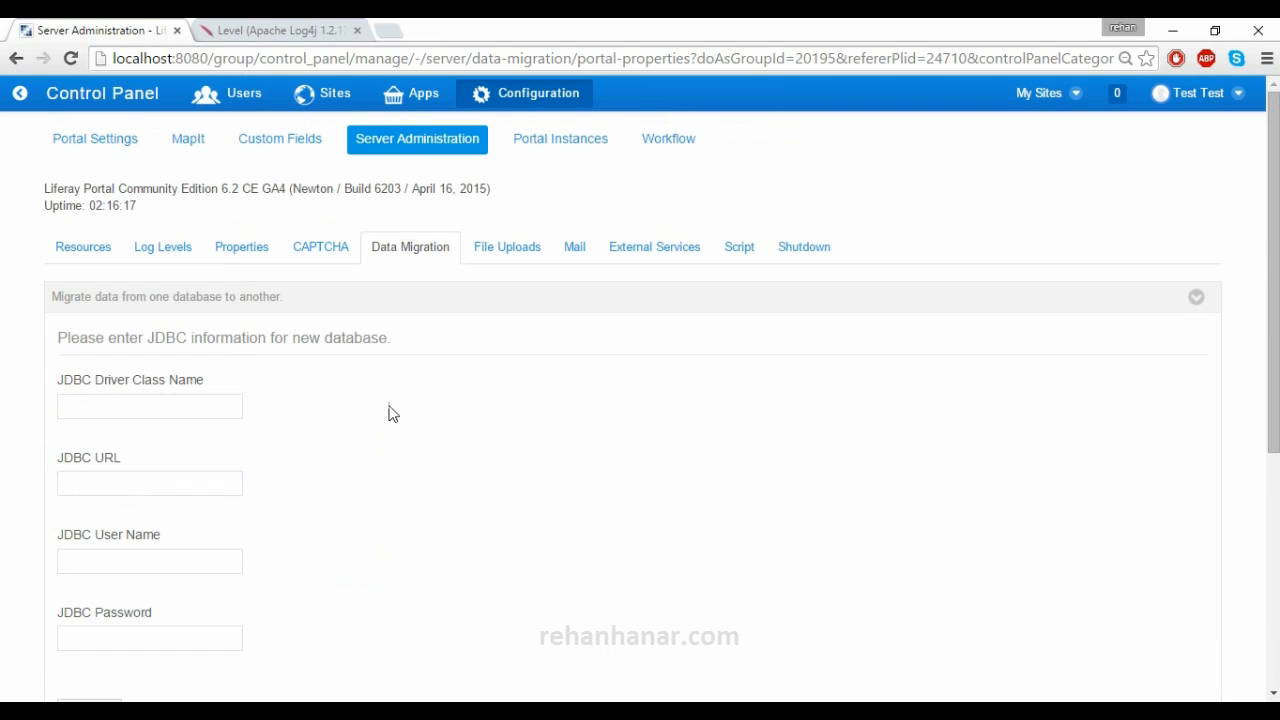
- Open File Uploads and collapse General, Documents and Media, all image sections and User Images
{"action": "left_click", "coordinate": [507, 248]}
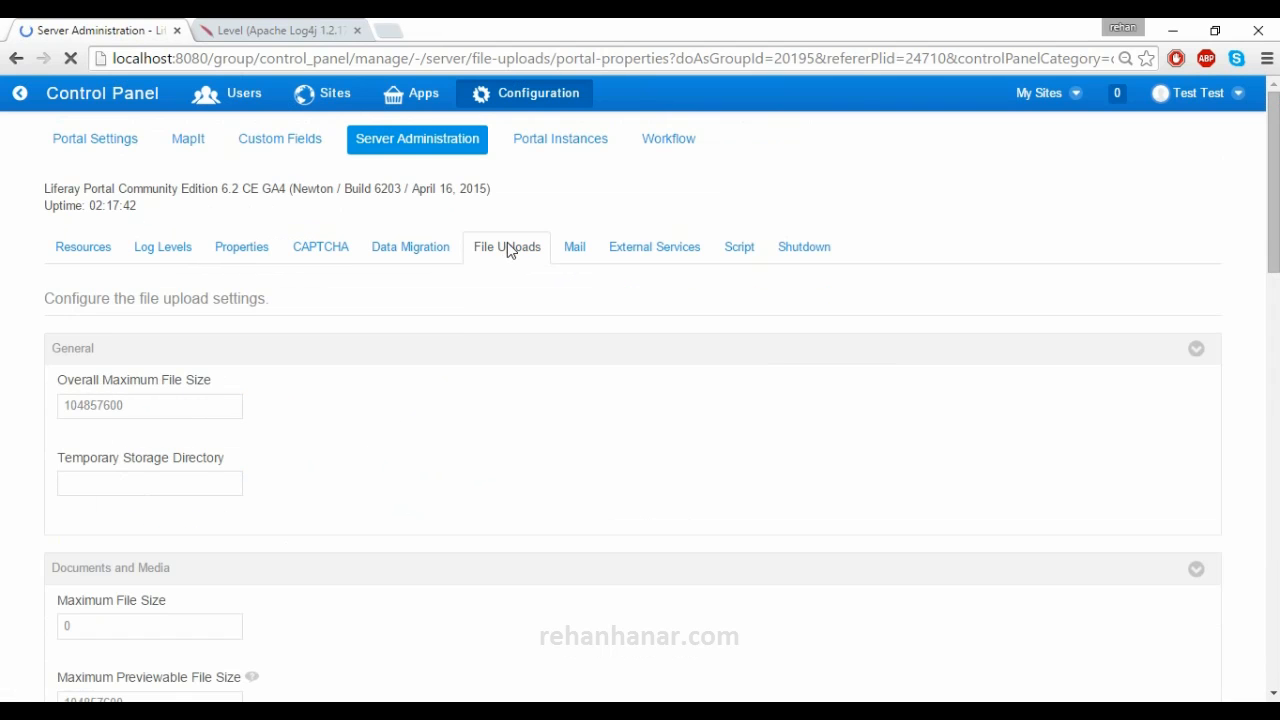
{"action": "left_click", "coordinate": [262, 352]}
{"action": "left_click", "coordinate": [268, 408]}
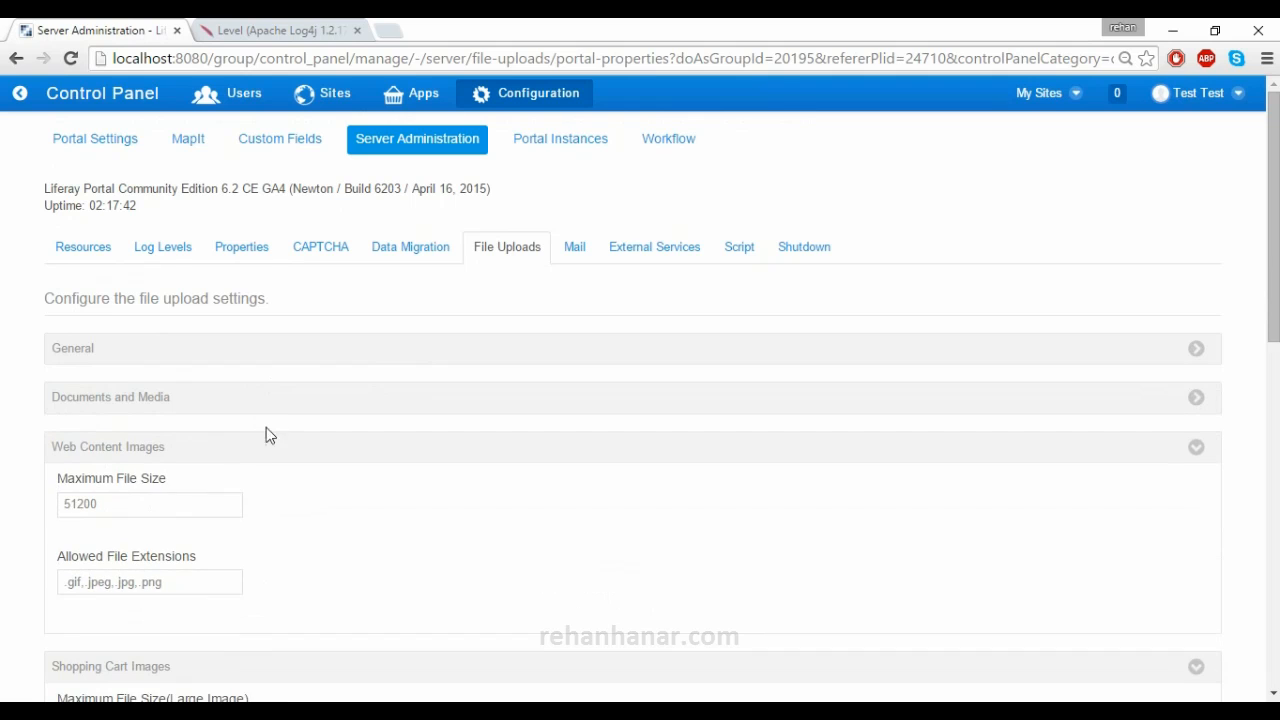
{"action": "left_click", "coordinate": [266, 451]}
{"action": "left_click", "coordinate": [262, 497]}
{"action": "left_click", "coordinate": [266, 549]}
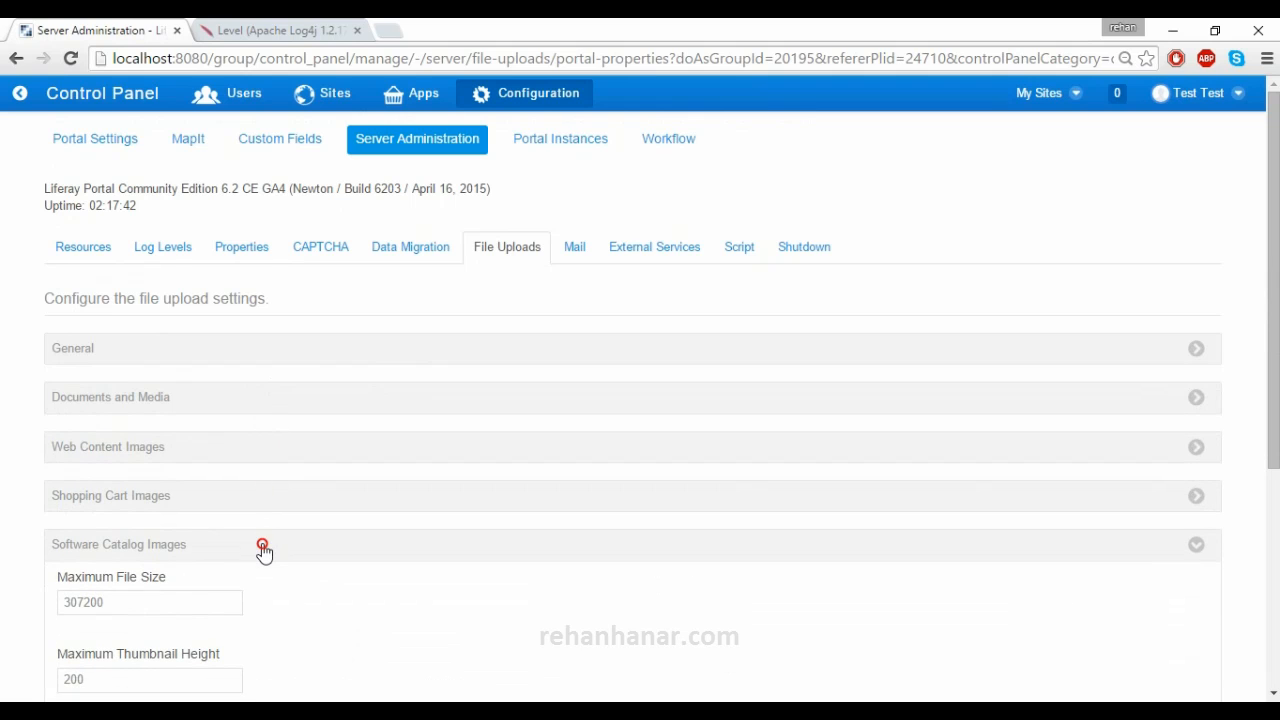
{"action": "scroll", "coordinate": [266, 530], "scroll_direction": "down", "scroll_amount": 1}
{"action": "left_click", "coordinate": [268, 512]}
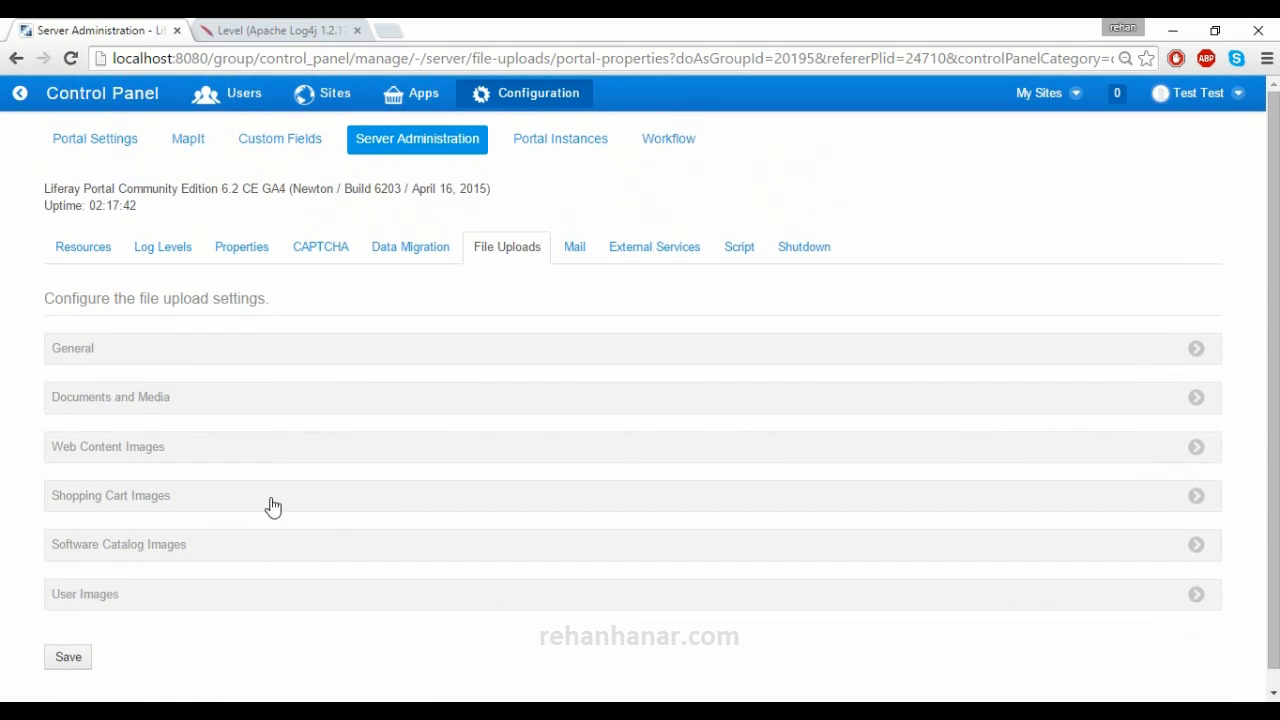
- Expand General and select the Overall Maximum File Size value 104857600
{"action": "left_click", "coordinate": [314, 354]}
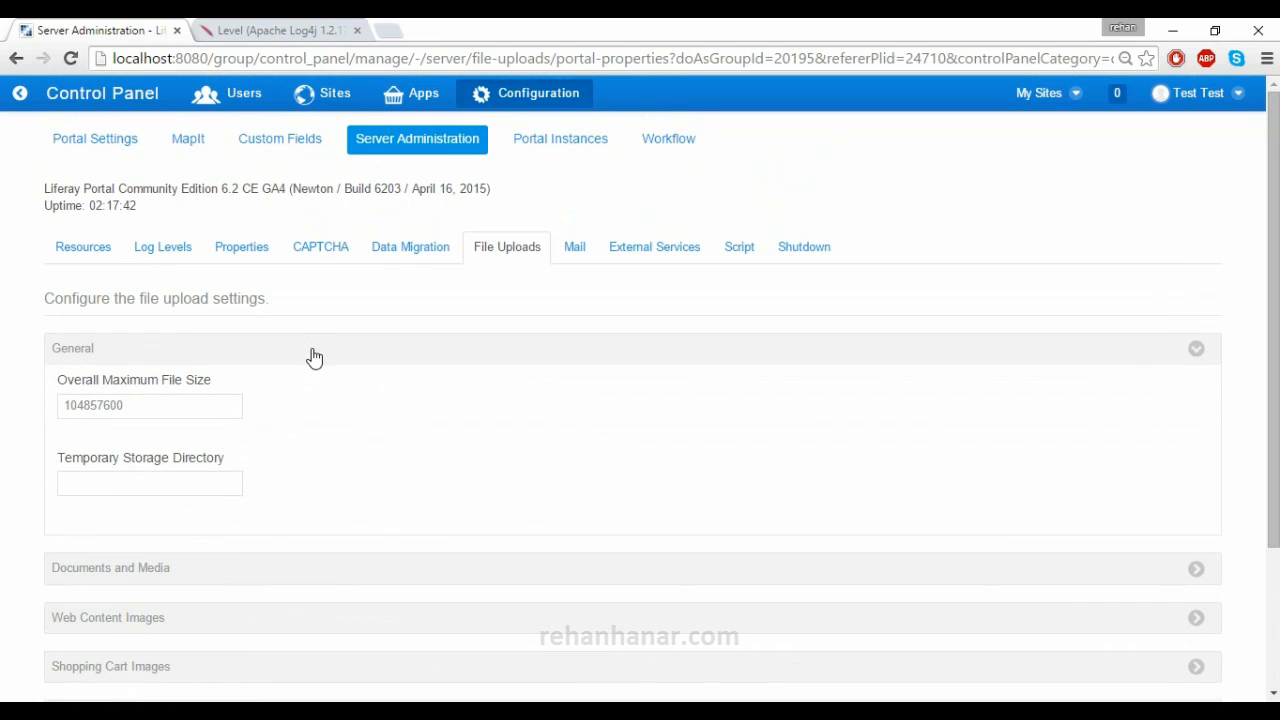
{"action": "left_click", "coordinate": [127, 407]}
{"action": "left_click_drag", "start_coordinate": [127, 407], "coordinate": [22, 407]}
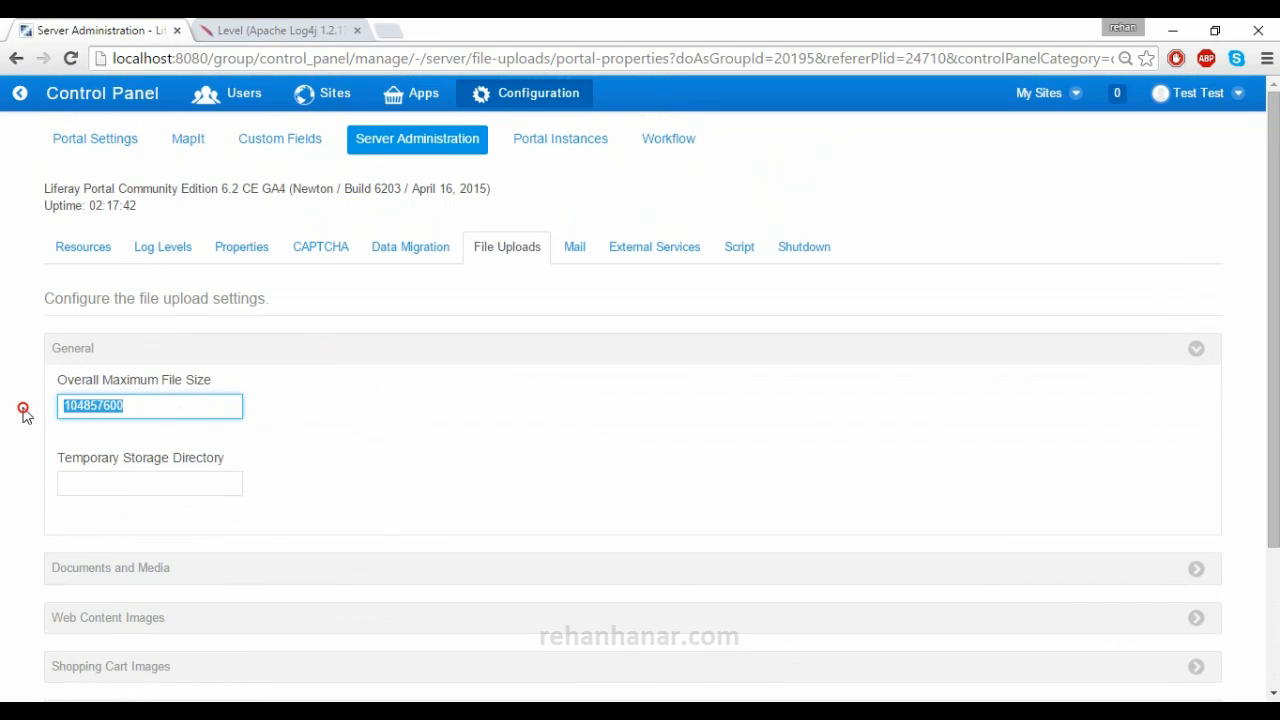
{"action": "left_click", "coordinate": [107, 487]}
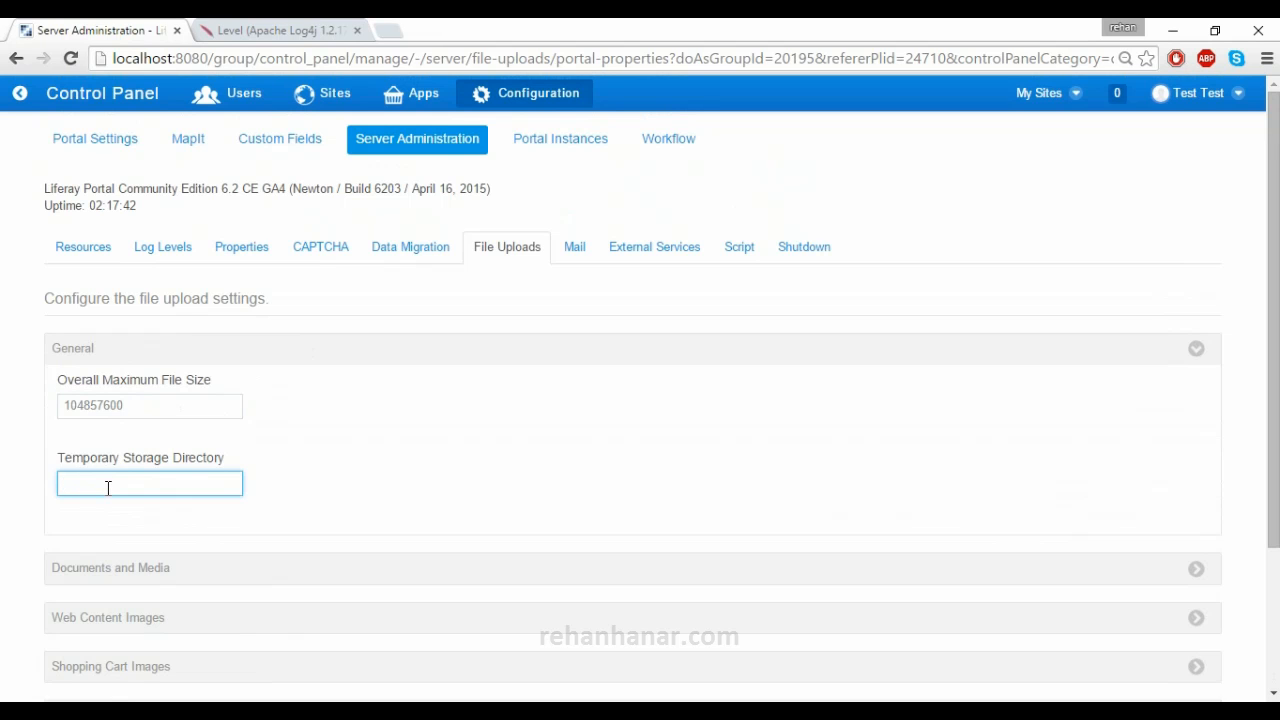
{"action": "left_click_drag", "start_coordinate": [90, 408], "coordinate": [59, 407]}
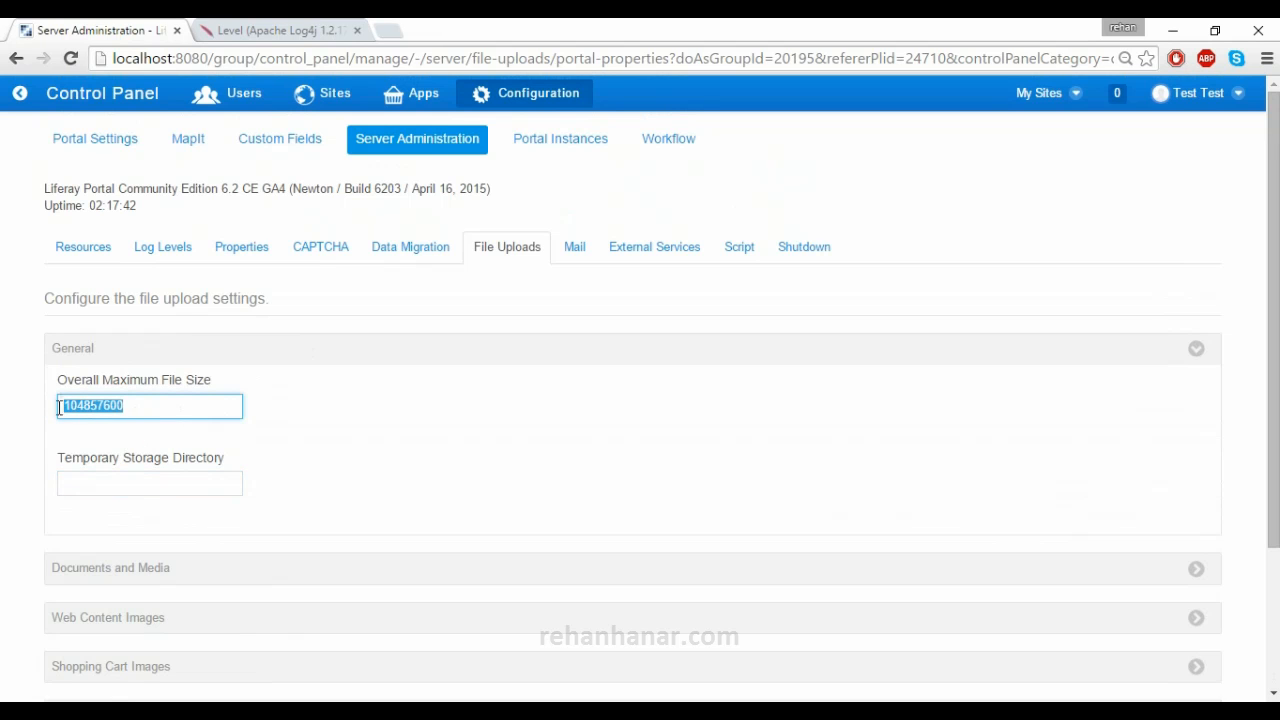
{"action": "left_click", "coordinate": [142, 410]}
- Expand Documents and Media and select its maximum previewable file size value
{"action": "left_click", "coordinate": [162, 572]}
{"action": "scroll", "coordinate": [165, 572], "scroll_direction": "down", "scroll_amount": 2}
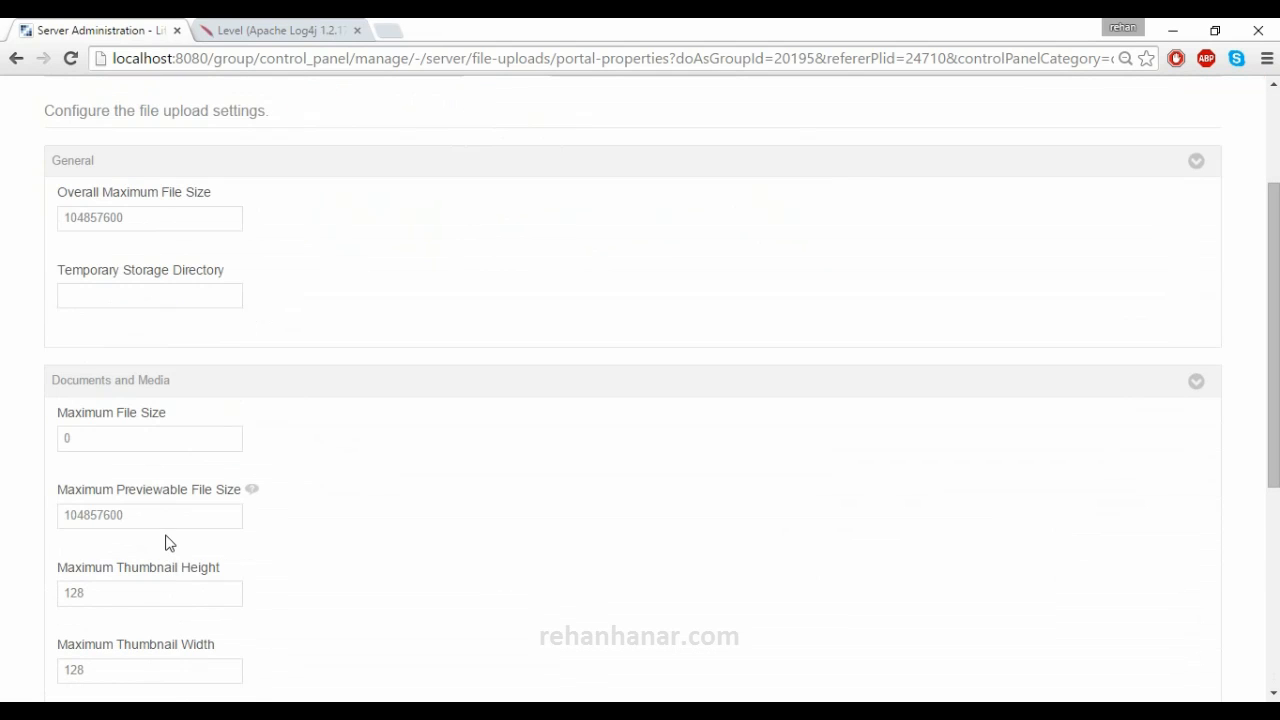
{"action": "mouse_move", "coordinate": [253, 499]}
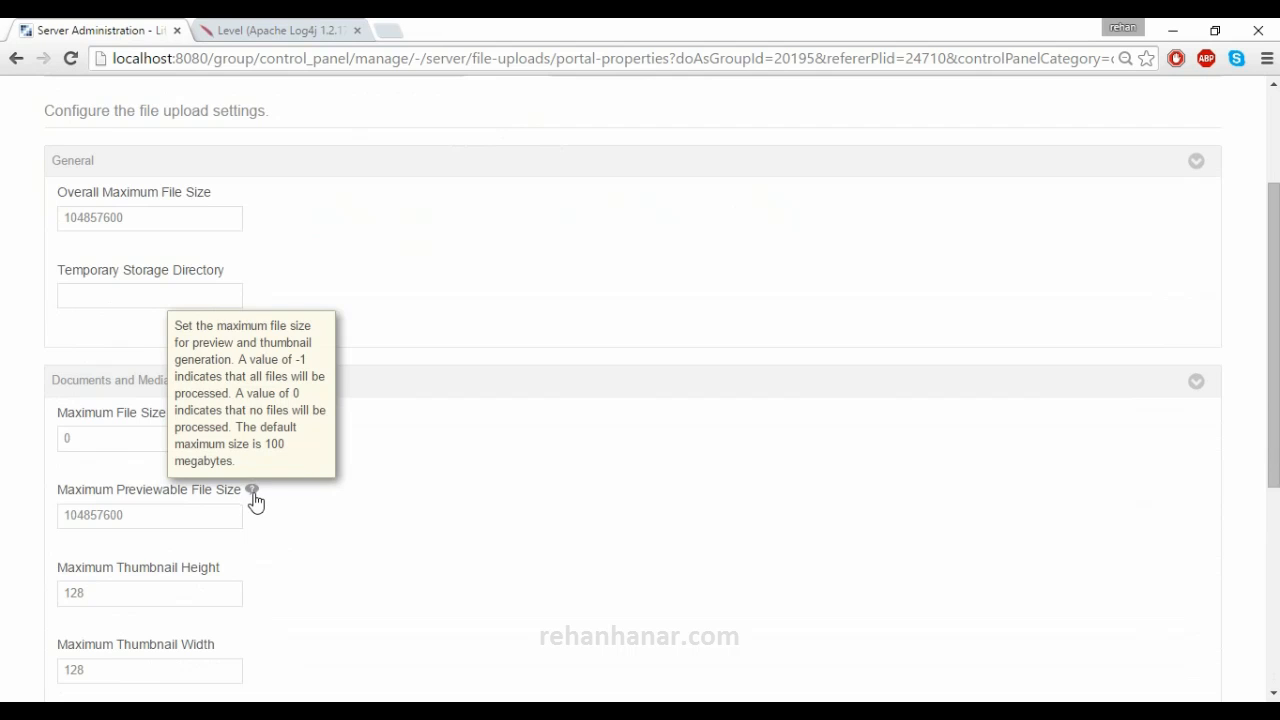
{"action": "left_click_drag", "start_coordinate": [128, 516], "coordinate": [51, 520]}
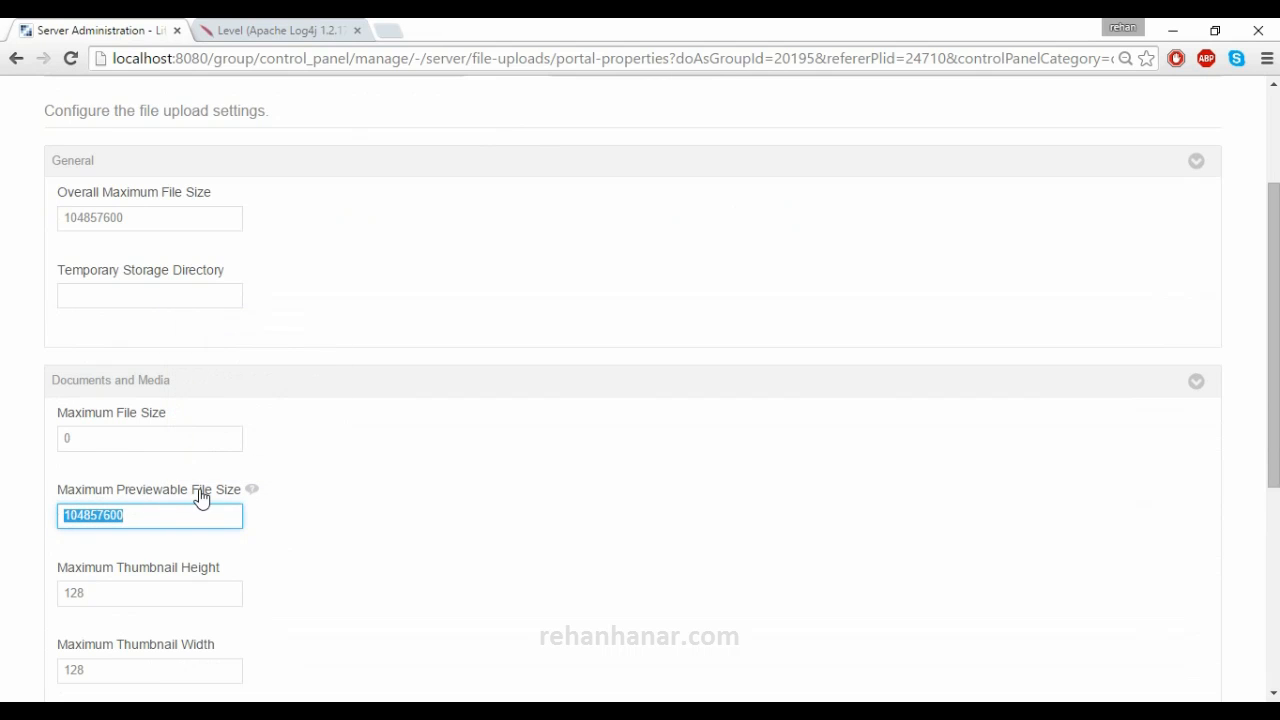
- Check the maximum thumbnail height and width, then collapse Documents and Media and General
{"action": "left_click", "coordinate": [155, 598]}
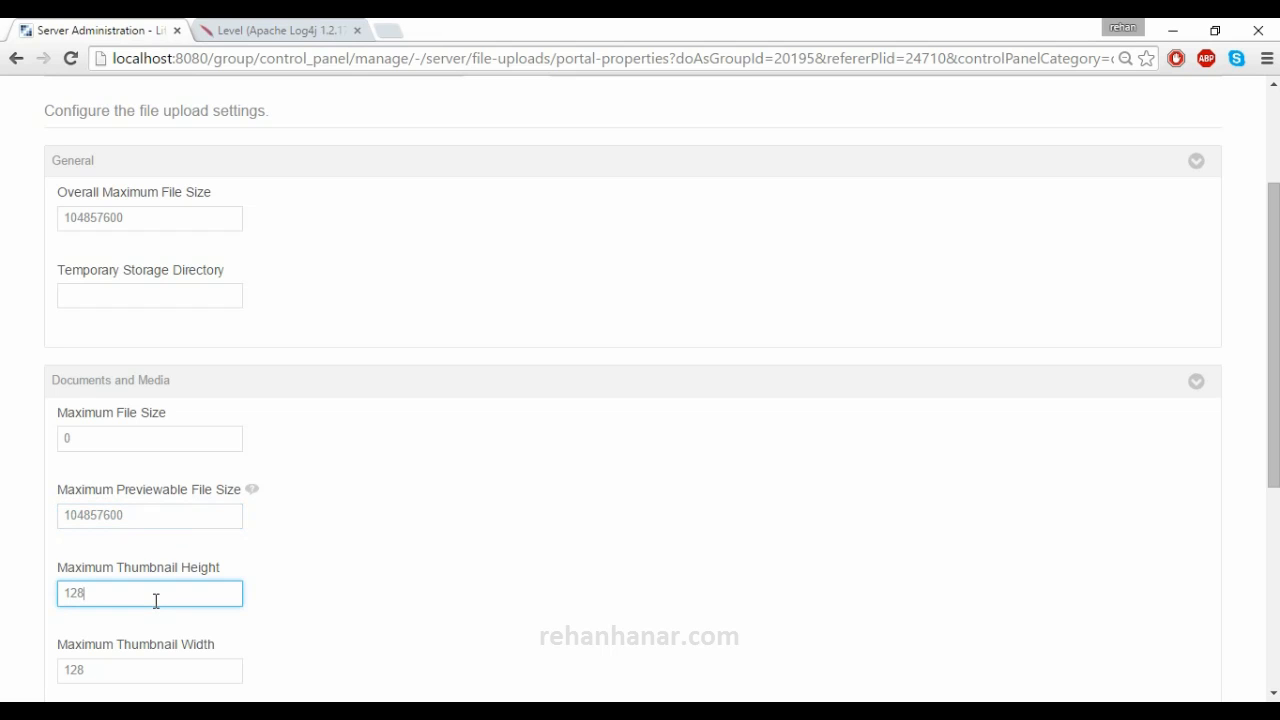
{"action": "left_click", "coordinate": [136, 679]}
{"action": "scroll", "coordinate": [136, 680], "scroll_direction": "down", "scroll_amount": 1}
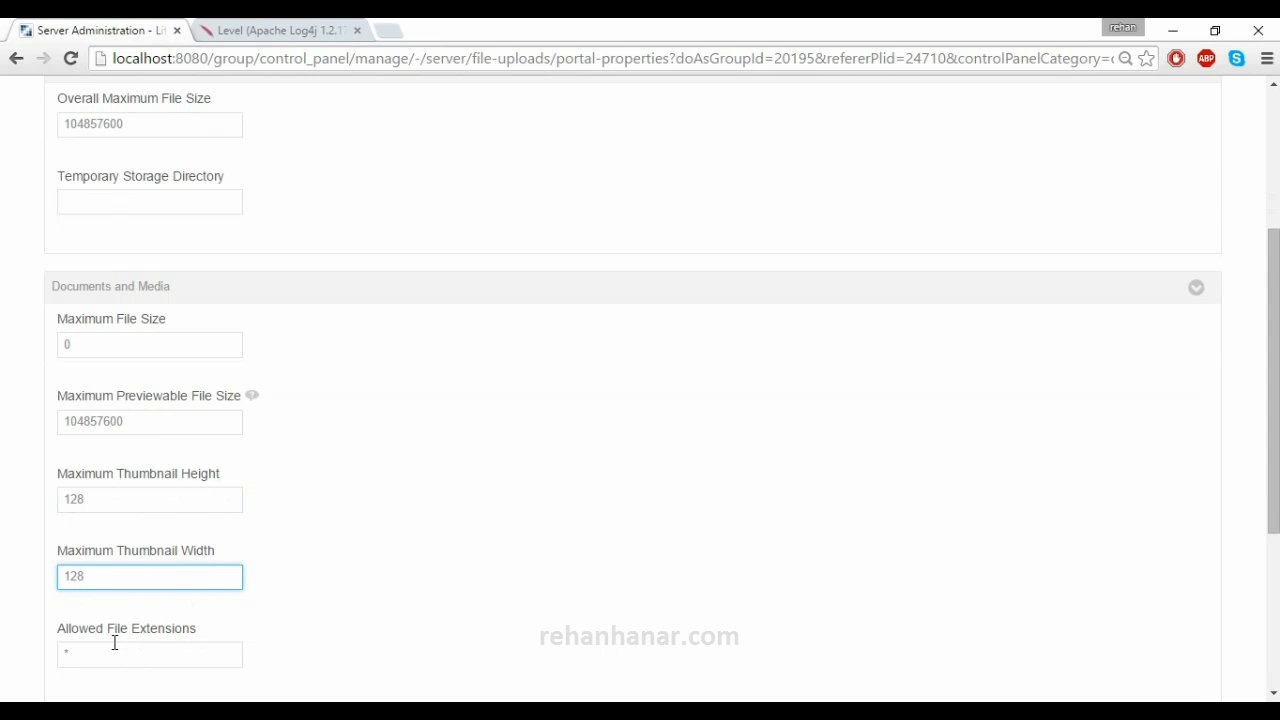
{"action": "scroll", "coordinate": [114, 643], "scroll_direction": "down", "scroll_amount": 2}
{"action": "scroll", "coordinate": [120, 611], "scroll_direction": "up", "scroll_amount": 2}
{"action": "left_click", "coordinate": [168, 297]}
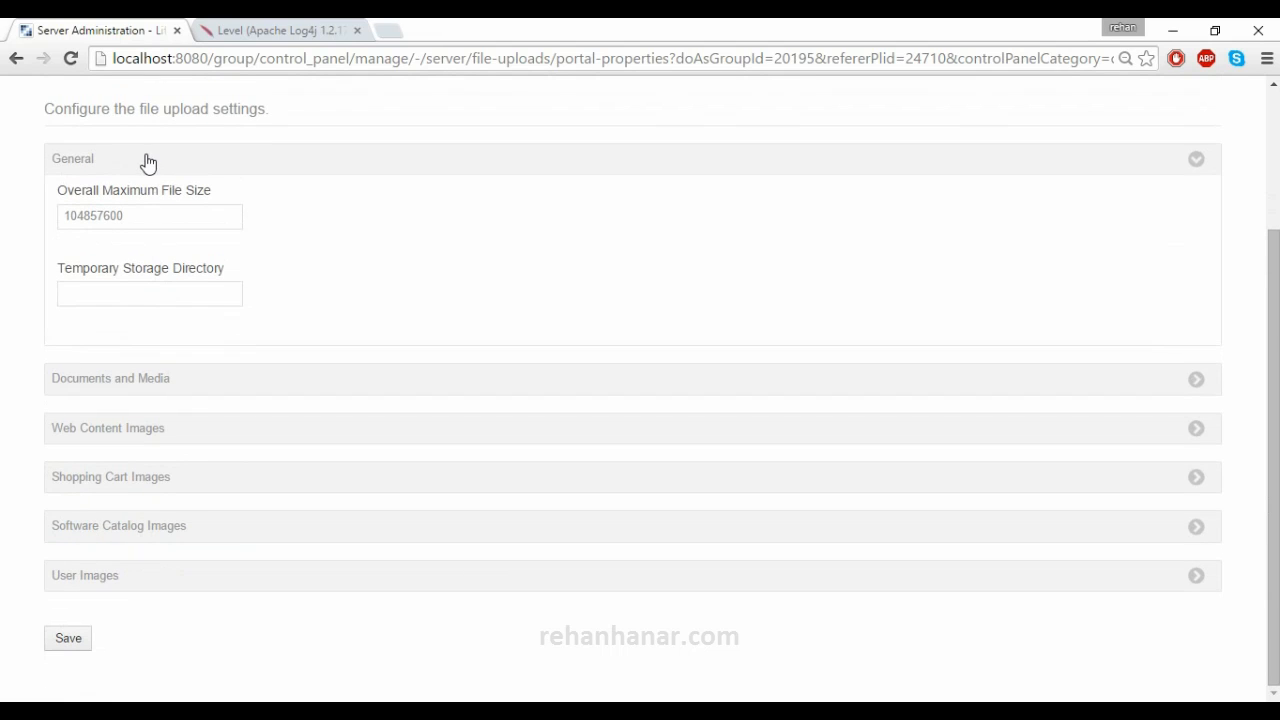
{"action": "left_click", "coordinate": [148, 163]}
- Review Web Content Images' 51200 maximum file size and allowed extensions, then collapse it
{"action": "left_click", "coordinate": [143, 446]}
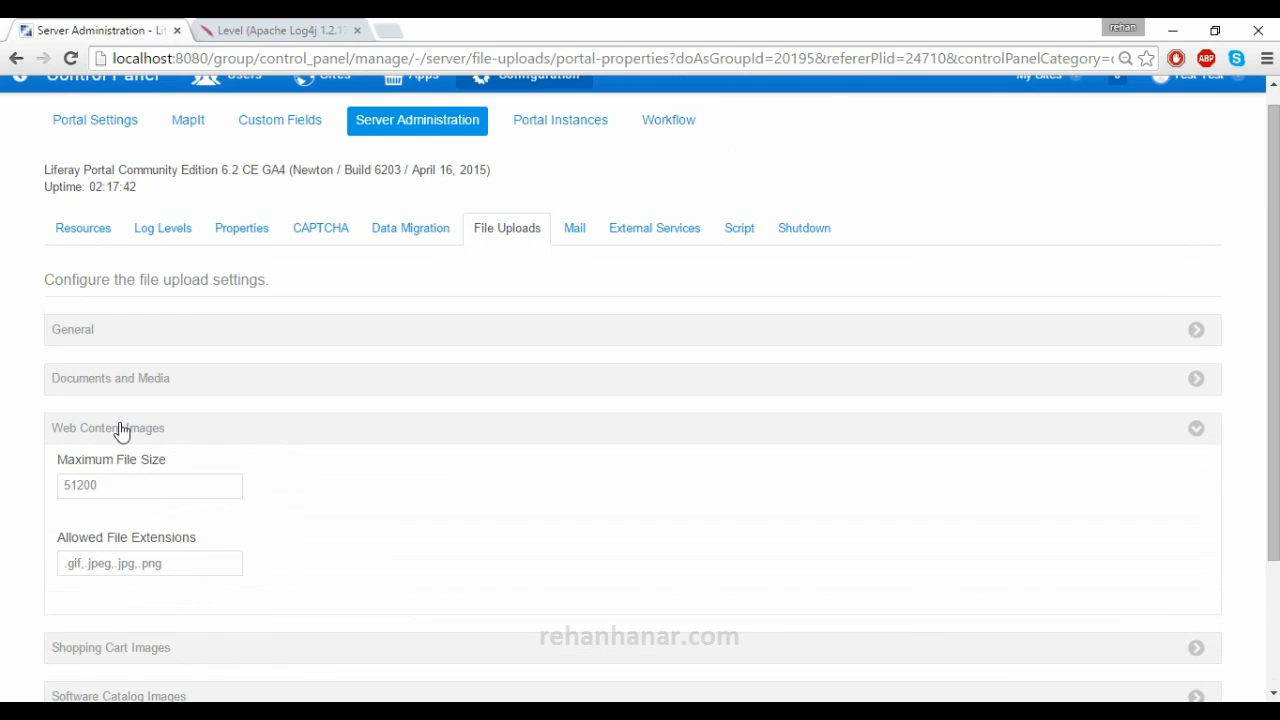
{"action": "left_click", "coordinate": [70, 485]}
{"action": "double_click", "coordinate": [70, 485]}
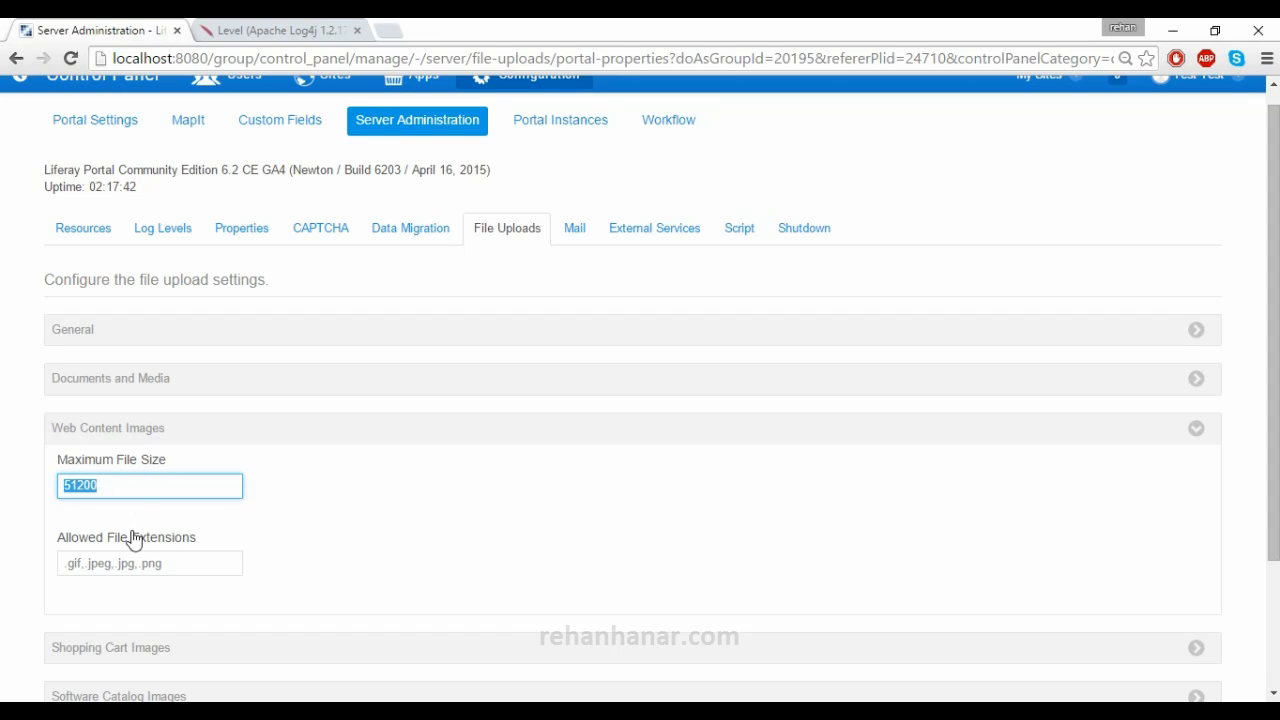
{"action": "left_click", "coordinate": [173, 572]}
{"action": "scroll", "coordinate": [175, 572], "scroll_direction": "down", "scroll_amount": 1}
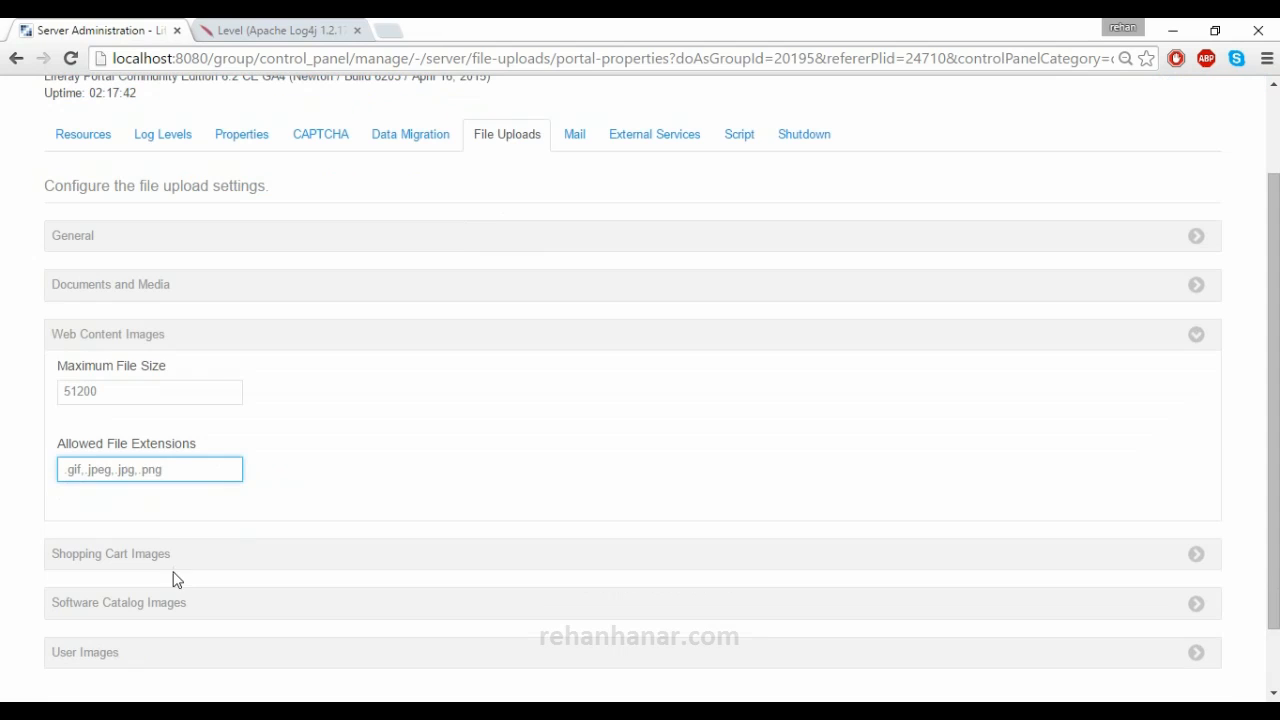
{"action": "left_click", "coordinate": [218, 338]}
- Expand Shopping Cart Images, look through its limits, and collapse it again
{"action": "left_click", "coordinate": [183, 480]}
{"action": "scroll", "coordinate": [176, 517], "scroll_direction": "down", "scroll_amount": 1}
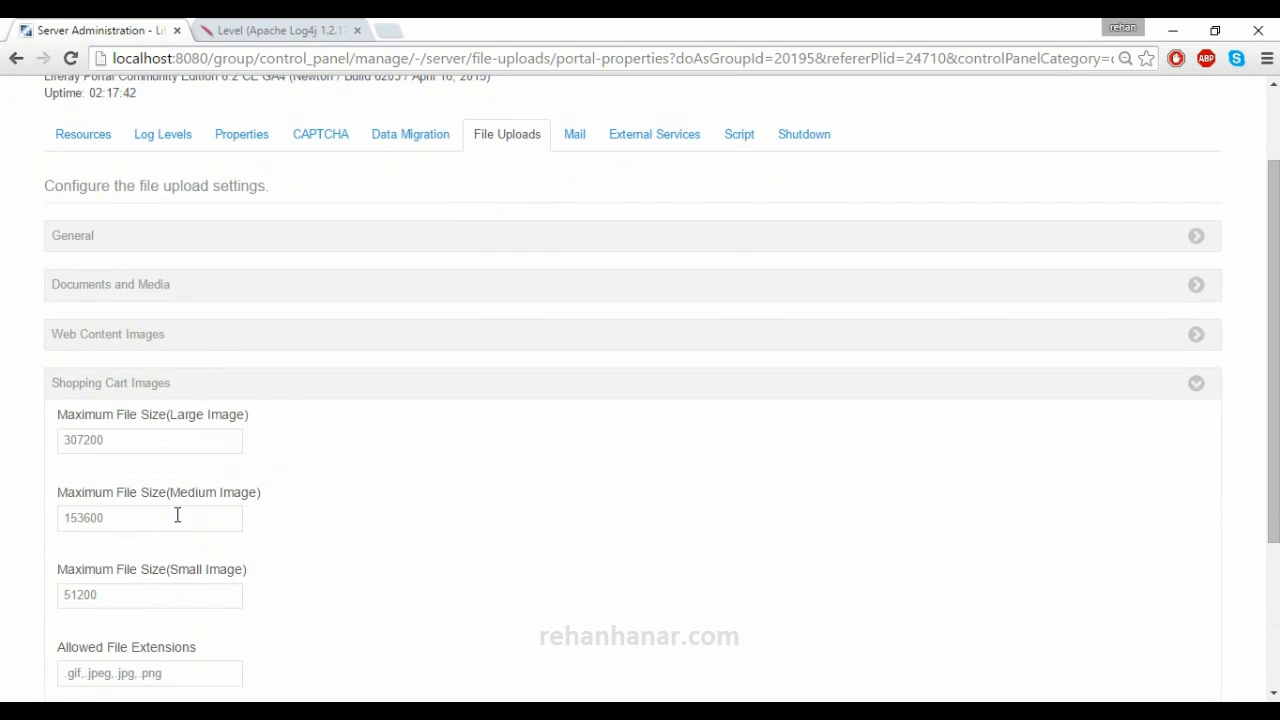
{"action": "scroll", "coordinate": [177, 515], "scroll_direction": "down", "scroll_amount": 1}
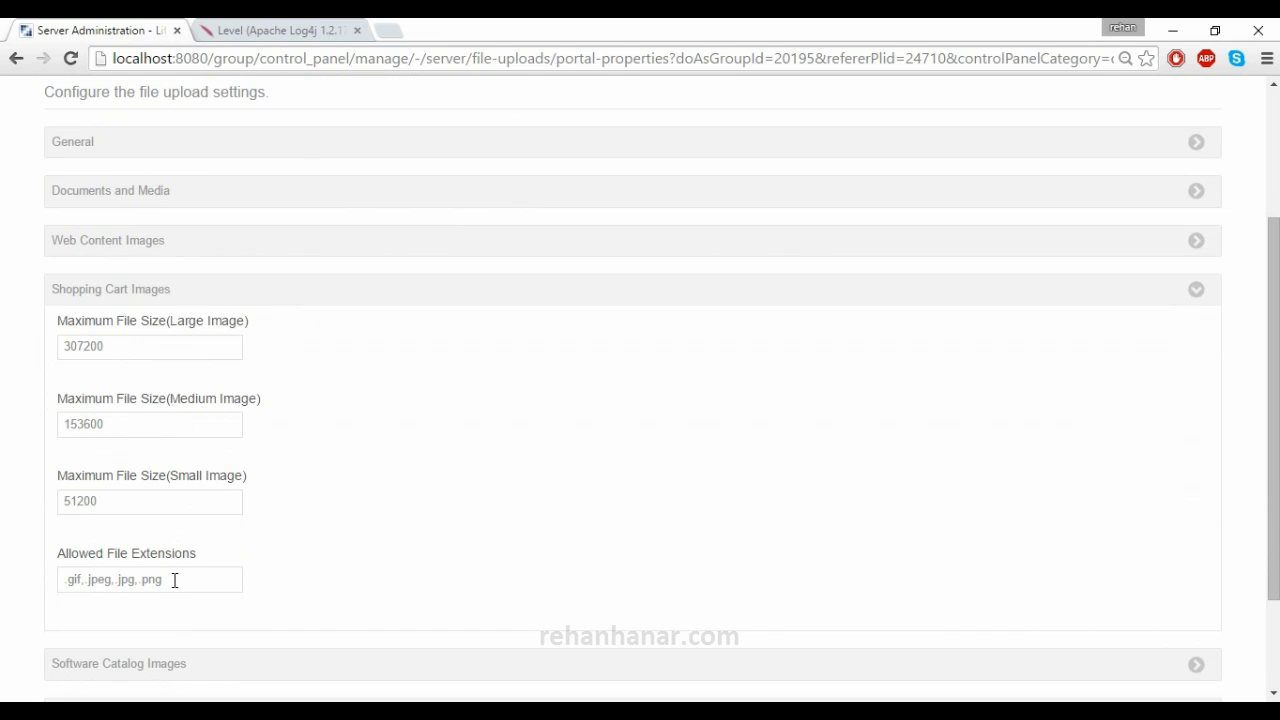
{"action": "left_click", "coordinate": [171, 293]}
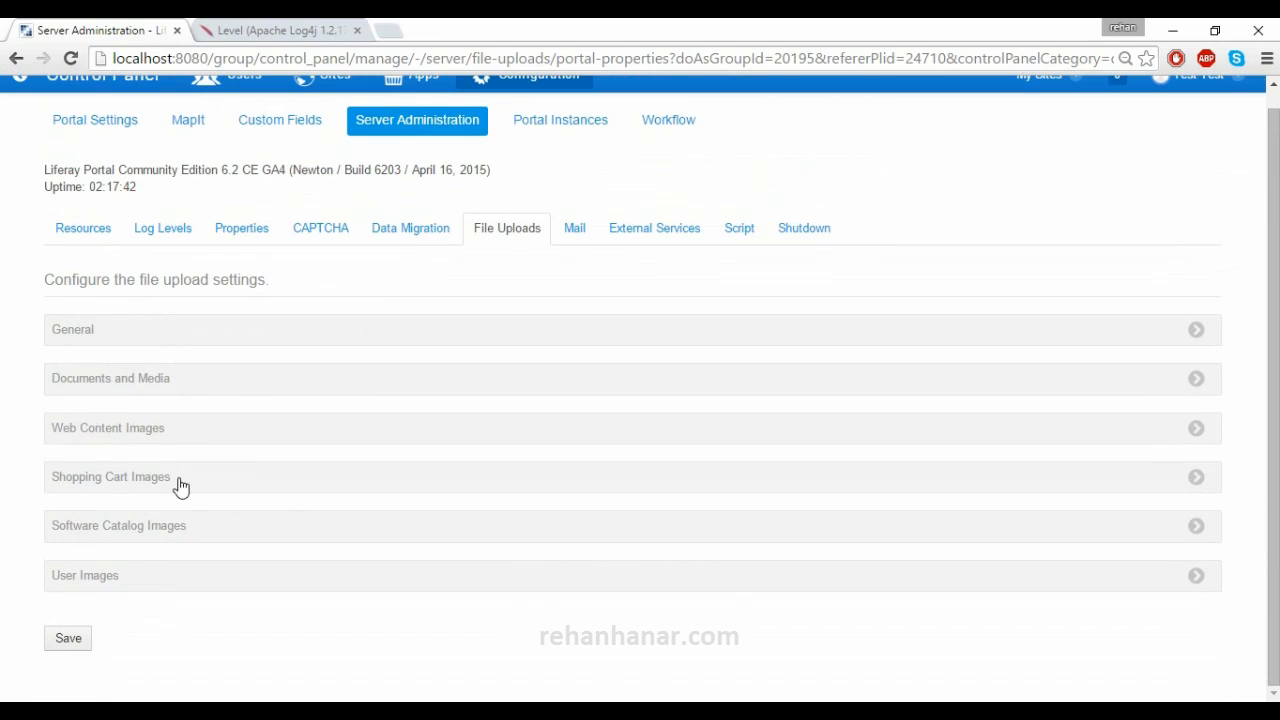
- Look over Software Catalog Images, then expand User Images and select its 307200 limit
{"action": "left_click", "coordinate": [174, 528]}
{"action": "scroll", "coordinate": [174, 540], "scroll_direction": "down", "scroll_amount": 1}
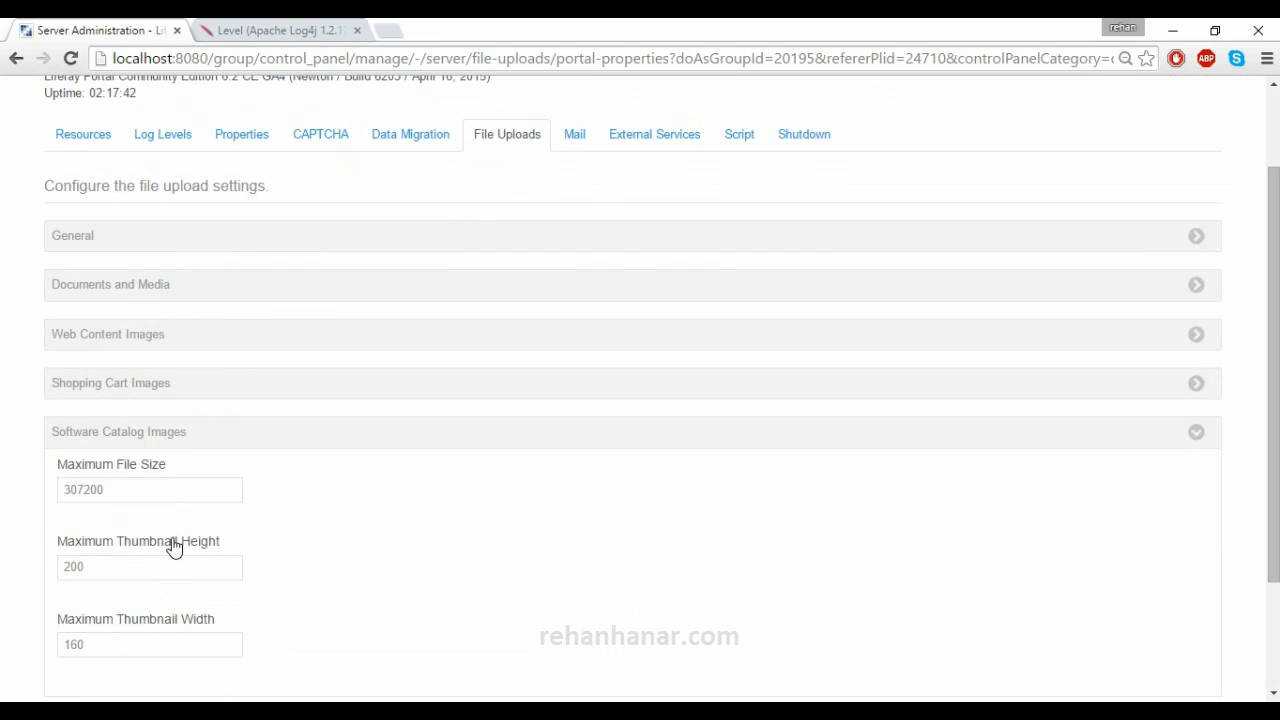
{"action": "scroll", "coordinate": [166, 500], "scroll_direction": "down", "scroll_amount": 1}
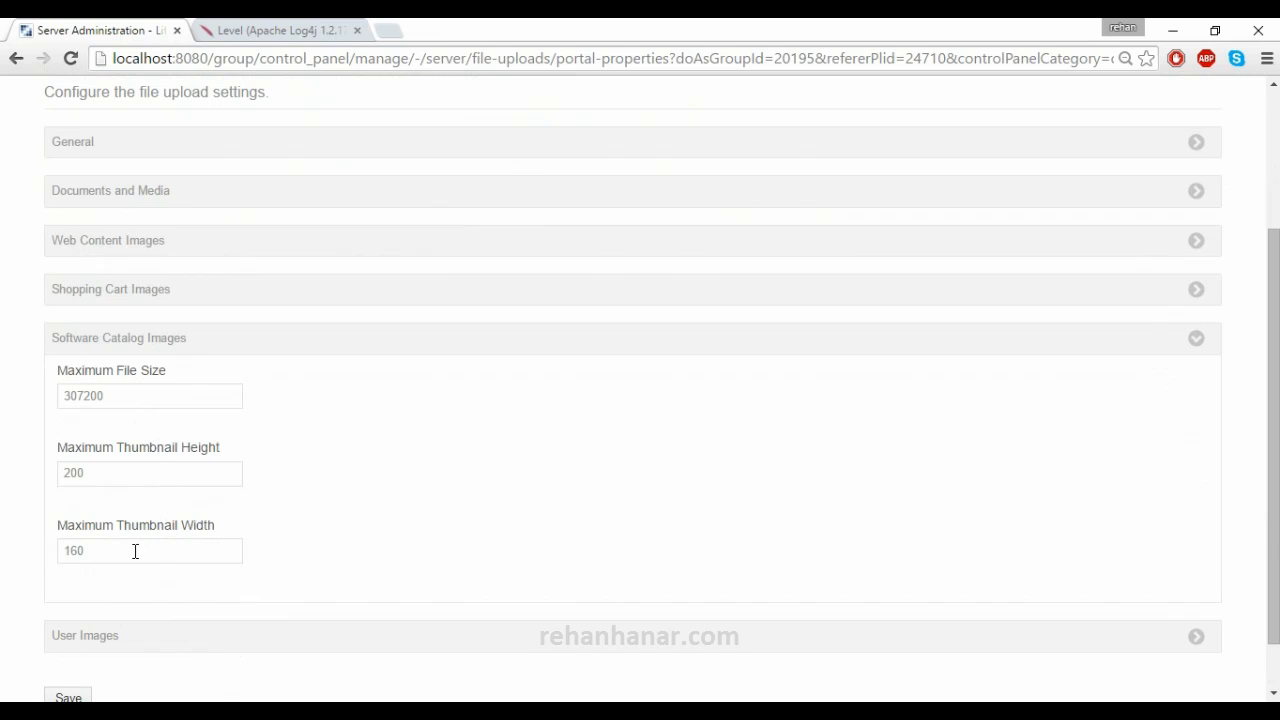
{"action": "left_click", "coordinate": [165, 345]}
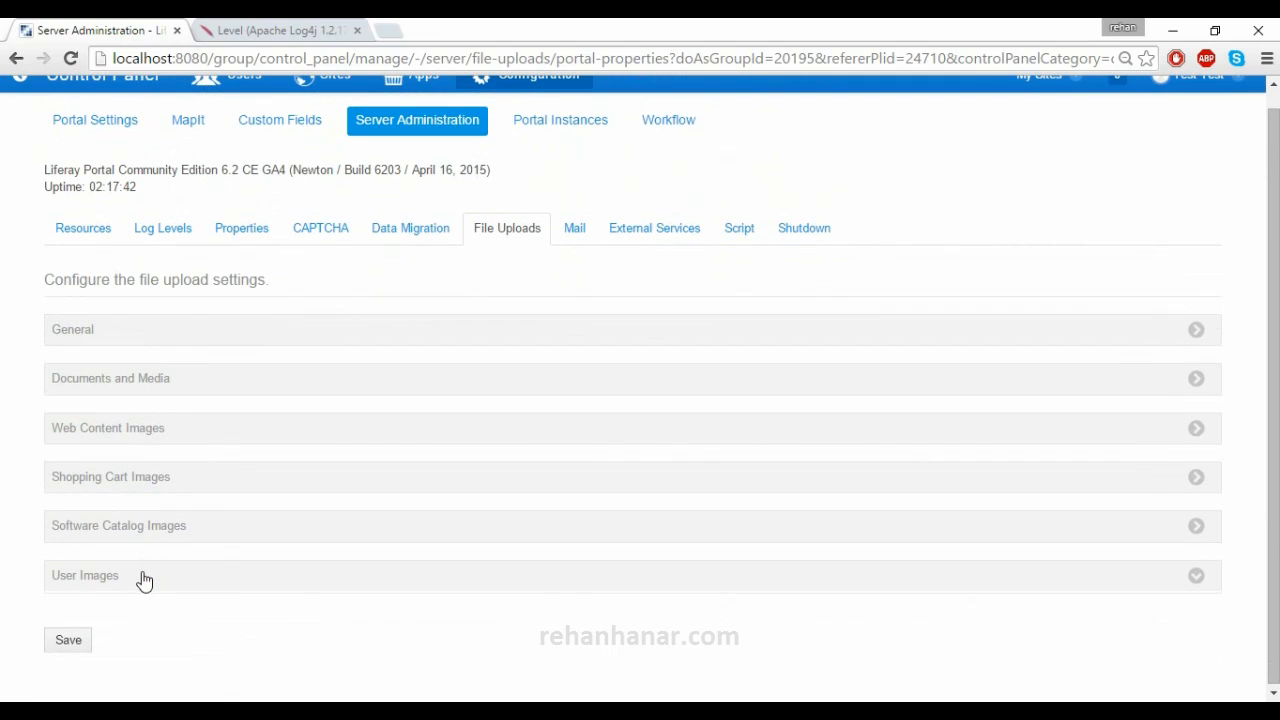
{"action": "left_click", "coordinate": [142, 578]}
{"action": "left_click_drag", "start_coordinate": [151, 628], "coordinate": [23, 628]}
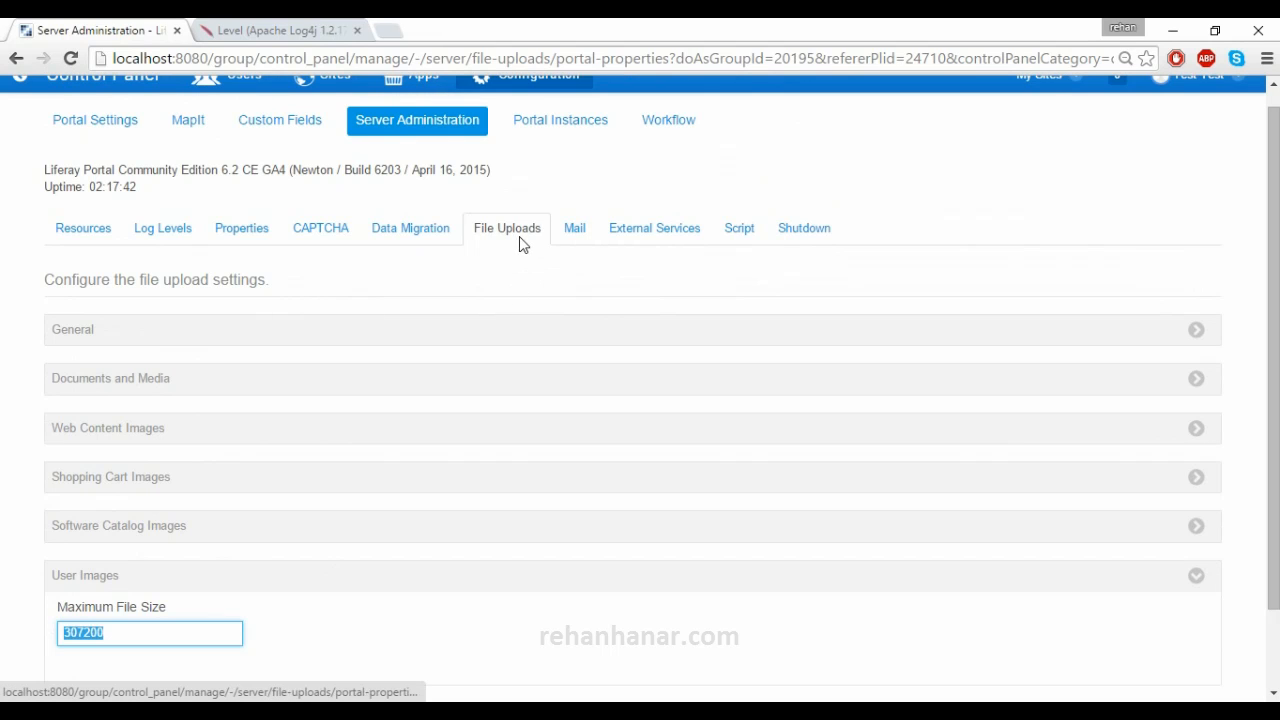
- Open the Mail settings, scroll through them, and select the Incoming POP Server value localhost
{"action": "left_click", "coordinate": [569, 236]}
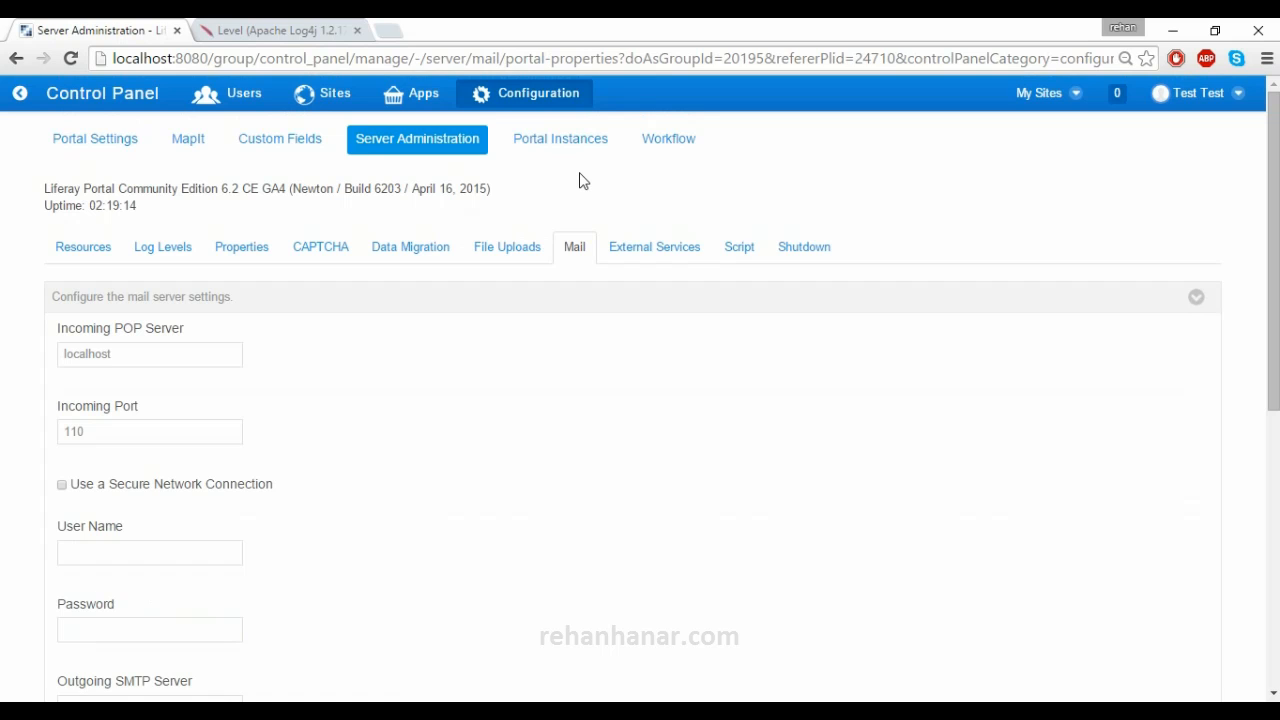
{"action": "scroll", "coordinate": [336, 363], "scroll_direction": "down", "scroll_amount": 1}
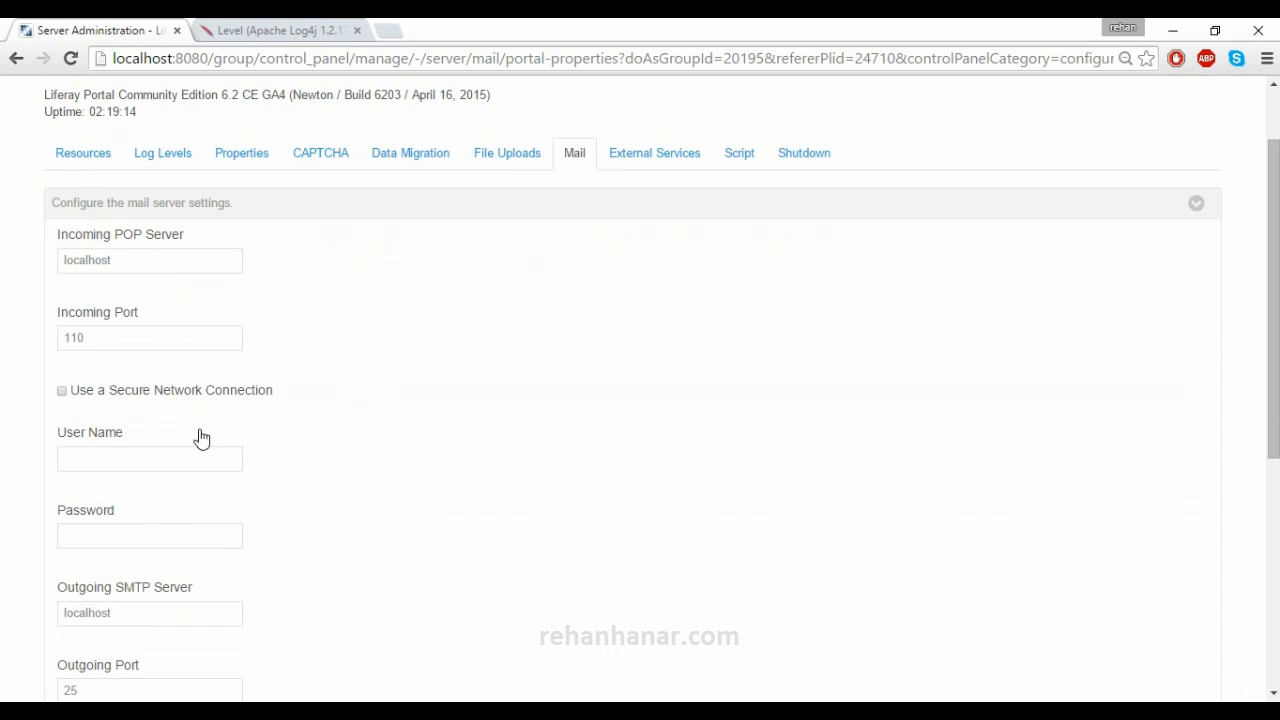
{"action": "scroll", "coordinate": [200, 437], "scroll_direction": "down", "scroll_amount": 3}
{"action": "scroll", "coordinate": [205, 440], "scroll_direction": "down", "scroll_amount": 2}
{"action": "scroll", "coordinate": [211, 443], "scroll_direction": "up", "scroll_amount": 6}
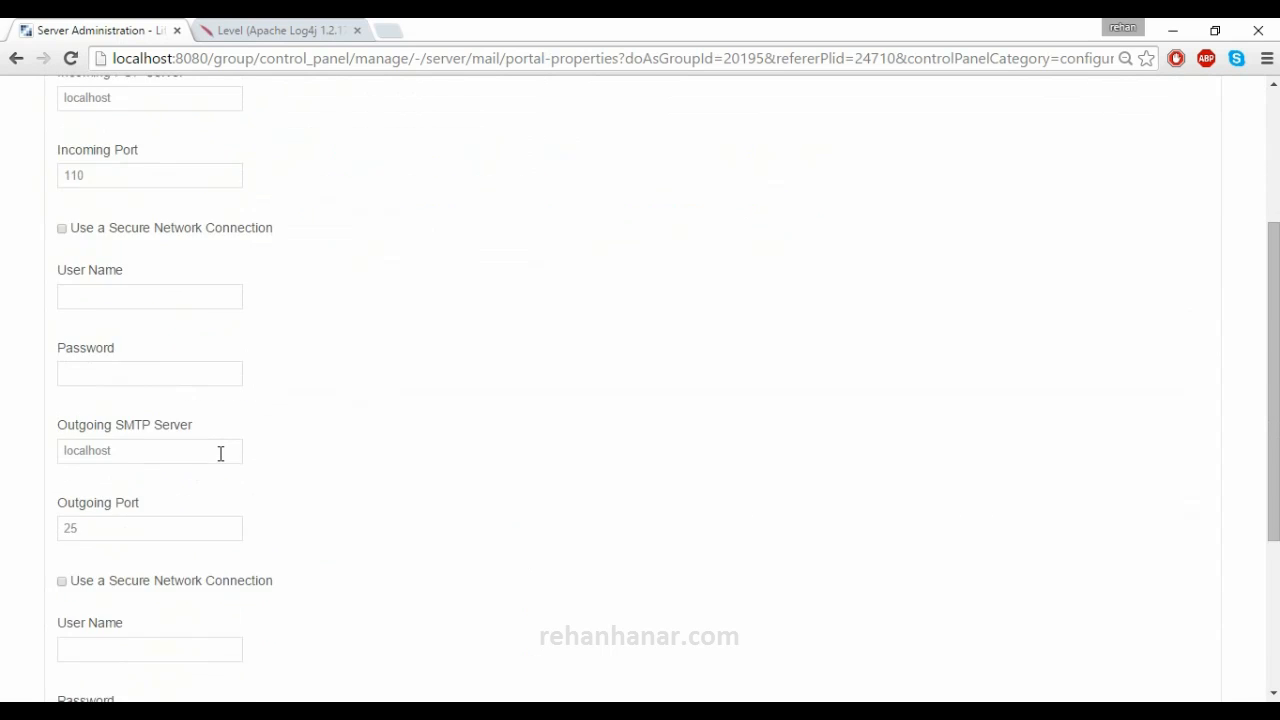
{"action": "left_click_drag", "start_coordinate": [186, 352], "coordinate": [36, 363]}
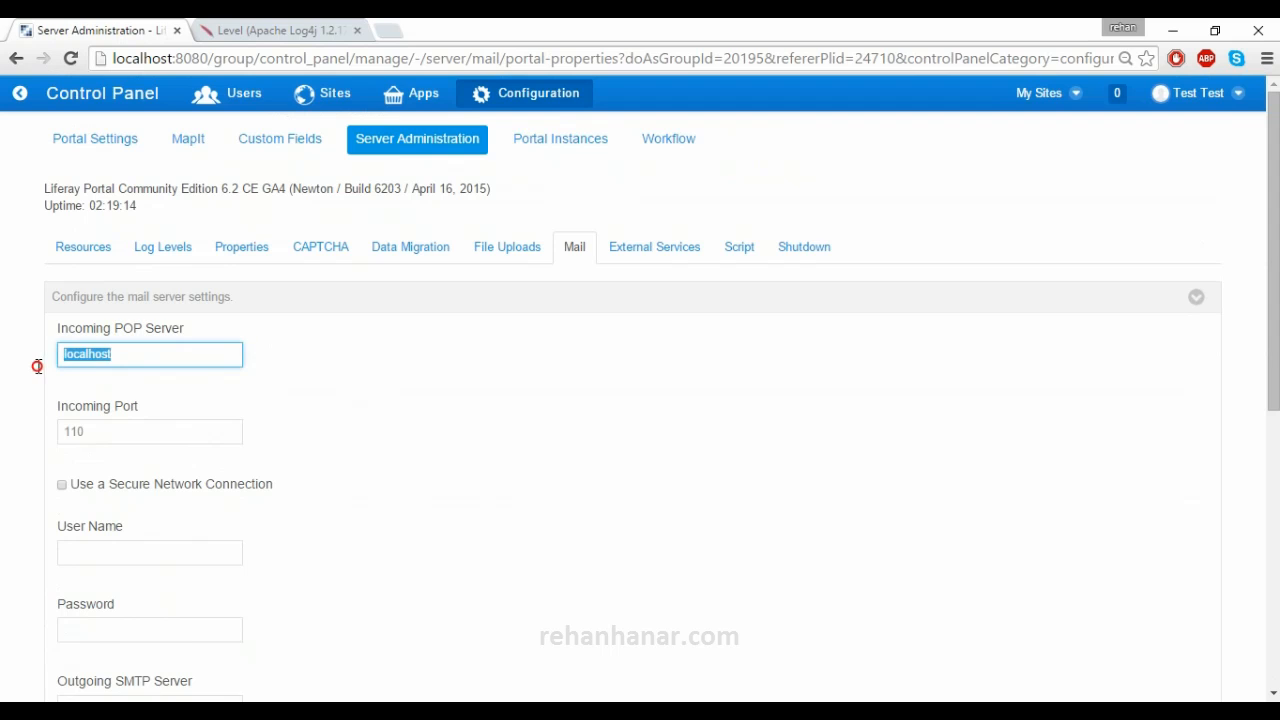
{"action": "key", "text": "Tab"}
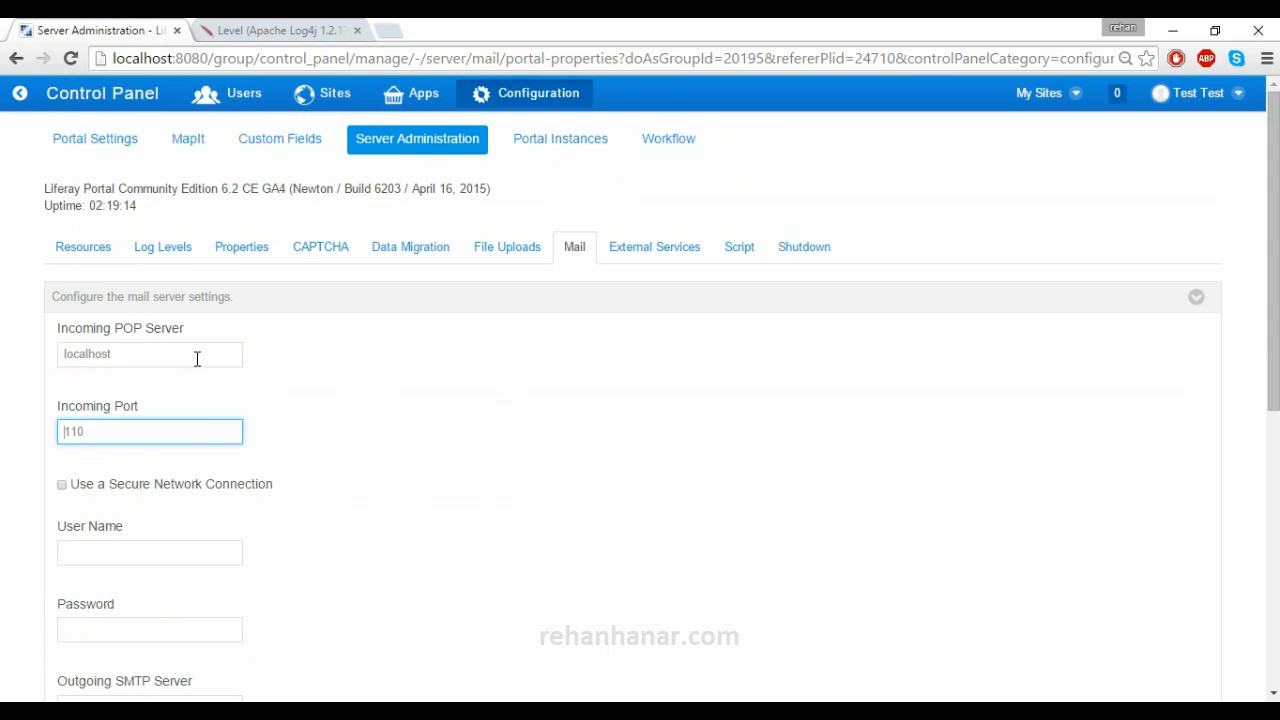
{"action": "left_click_drag", "start_coordinate": [197, 359], "coordinate": [37, 355]}
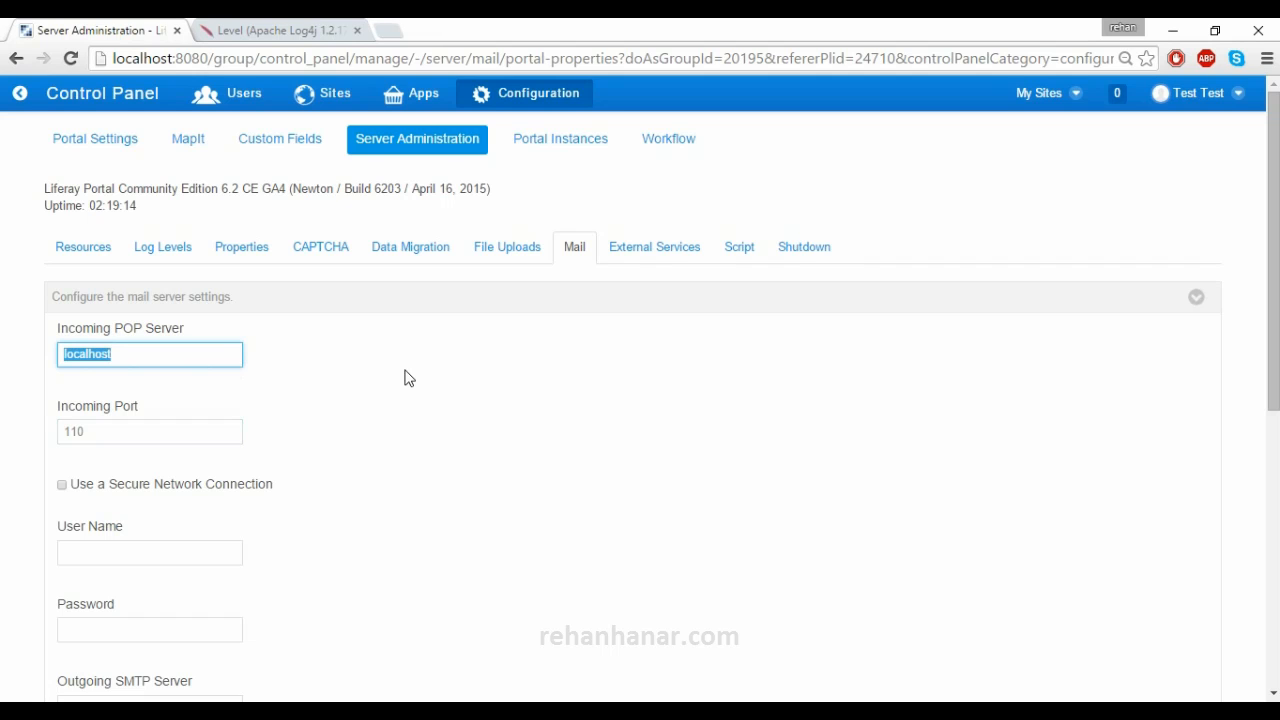
- Open External Services and collapse ImageMagick to see all three service headings
{"action": "left_click", "coordinate": [629, 250]}
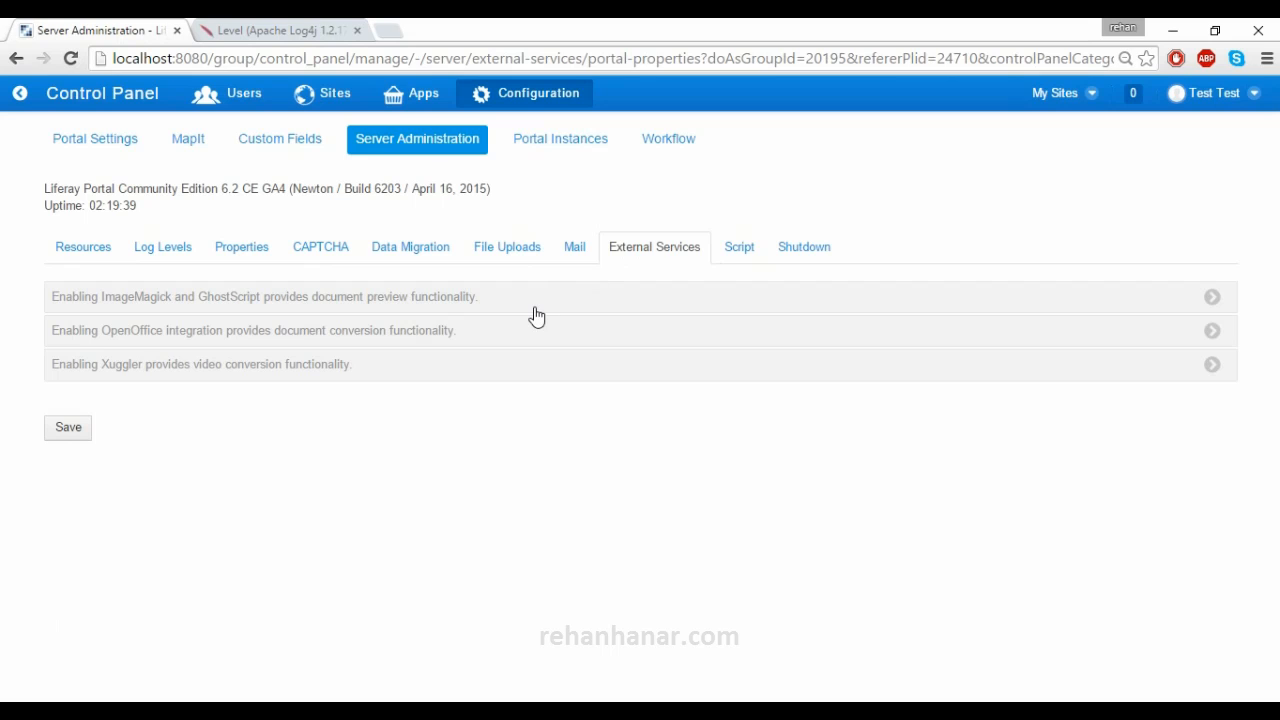
{"action": "left_click", "coordinate": [536, 310]}
{"action": "left_click", "coordinate": [535, 309]}
{"action": "left_click", "coordinate": [536, 310]}
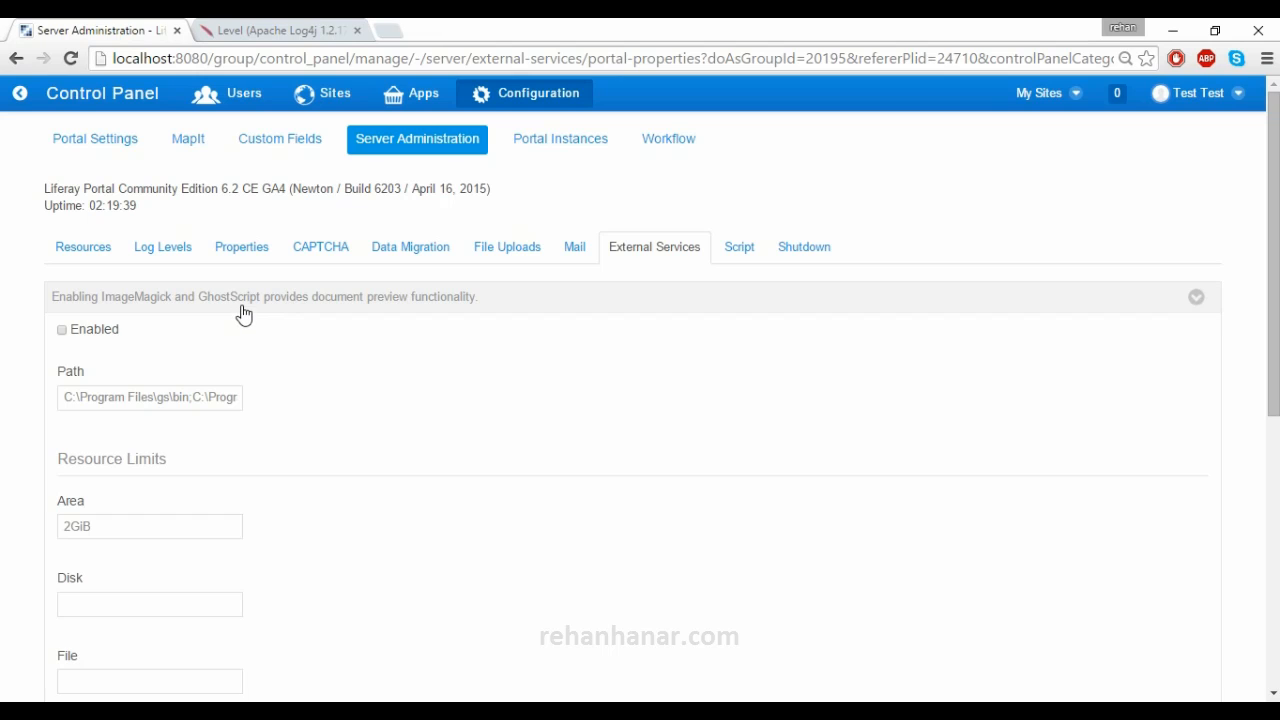
{"action": "left_click", "coordinate": [243, 310]}
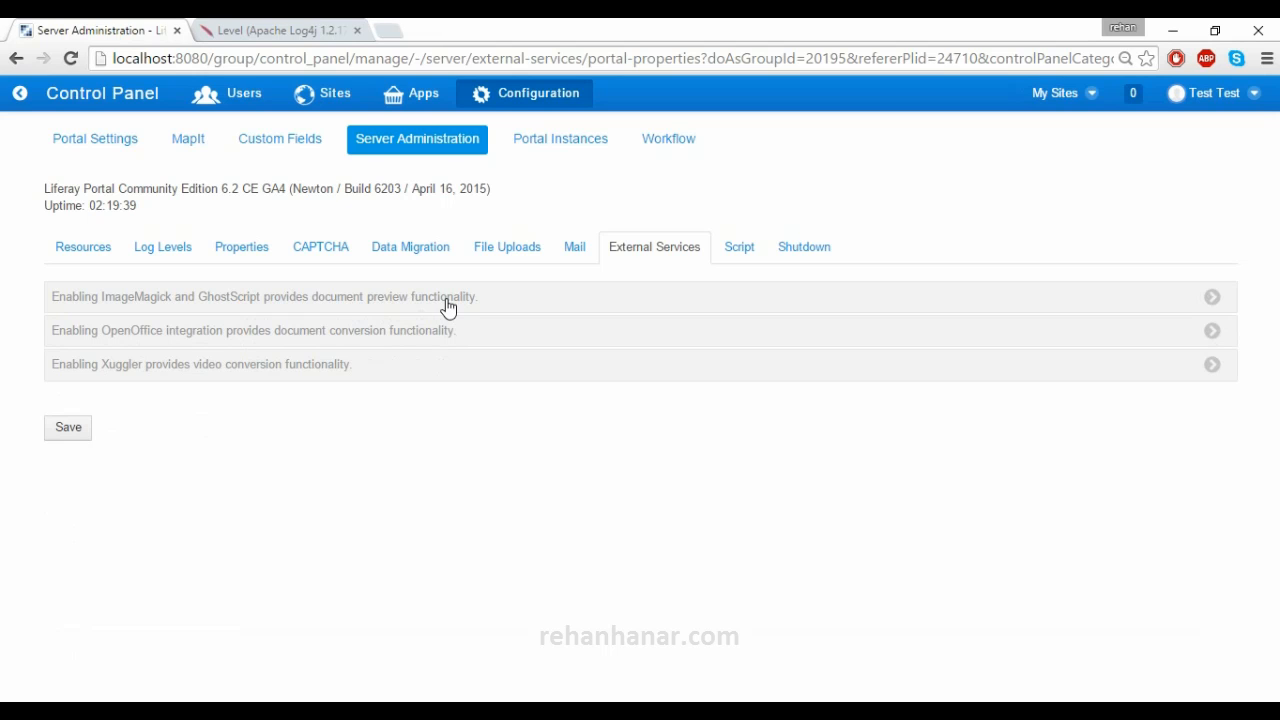
- Enable ImageMagick and GhostScript previews and review the path and Area and Disk resource limits
{"action": "left_click", "coordinate": [448, 300]}
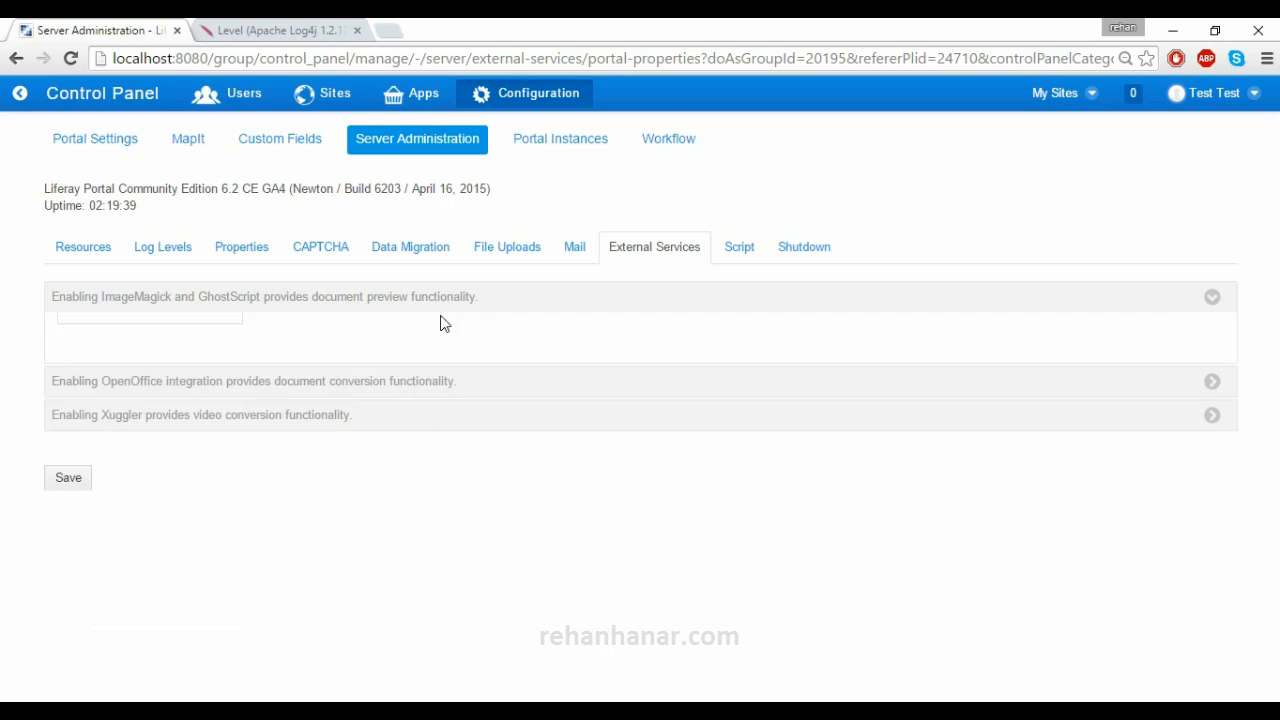
{"action": "left_click", "coordinate": [100, 339]}
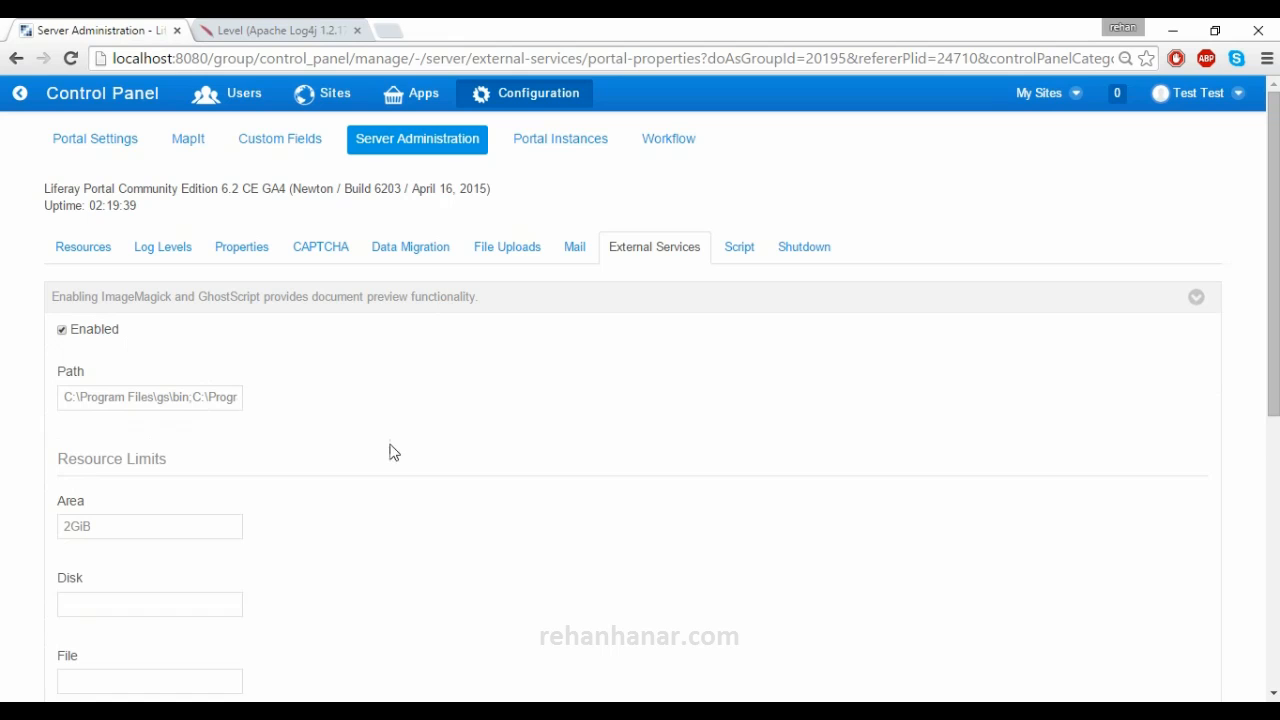
{"action": "left_click_drag", "start_coordinate": [212, 396], "coordinate": [374, 417]}
{"action": "left_click", "coordinate": [374, 417]}
{"action": "scroll", "coordinate": [251, 486], "scroll_direction": "down", "scroll_amount": 1}
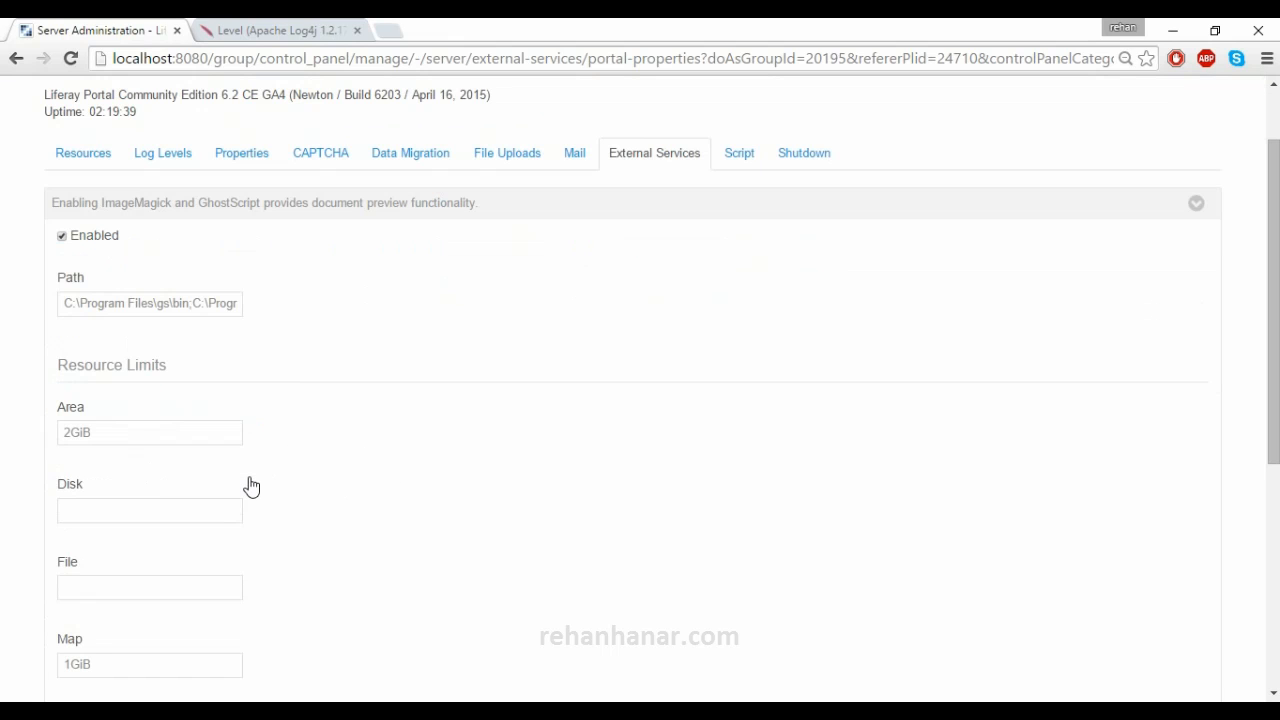
{"action": "scroll", "coordinate": [251, 486], "scroll_direction": "down", "scroll_amount": 1}
{"action": "left_click_drag", "start_coordinate": [153, 352], "coordinate": [34, 351]}
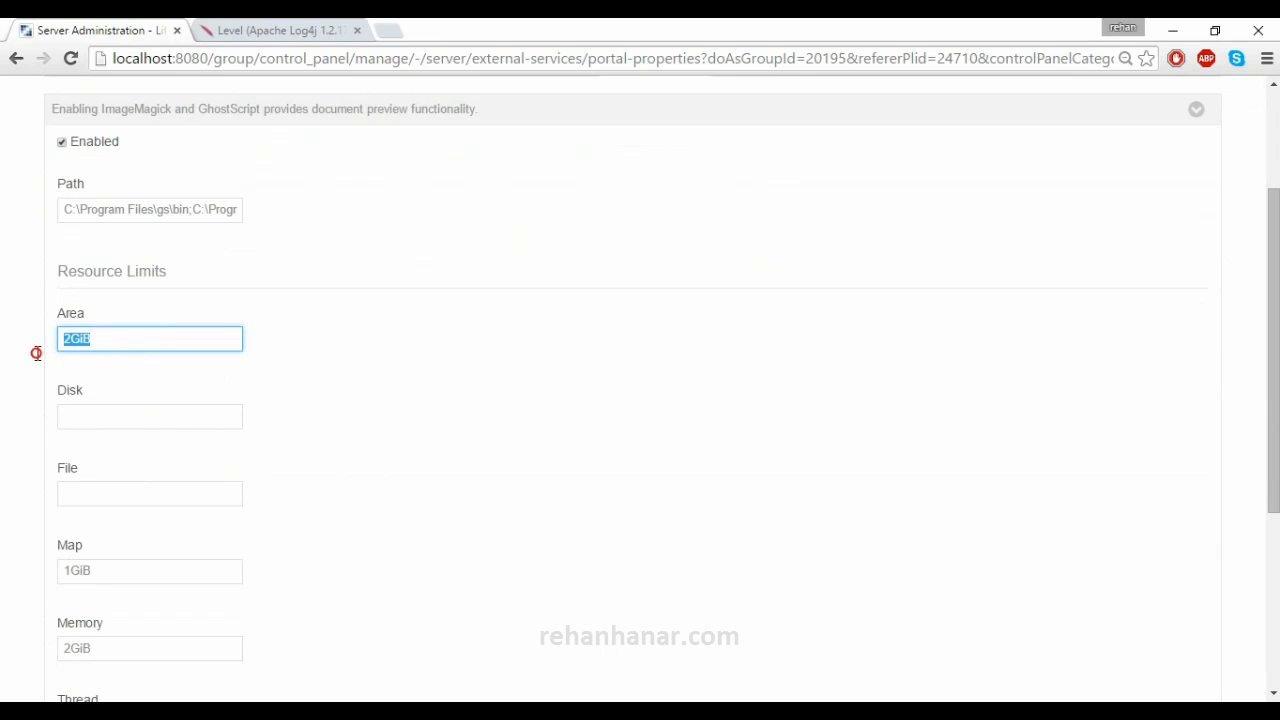
{"action": "left_click", "coordinate": [134, 410]}
{"action": "scroll", "coordinate": [157, 486], "scroll_direction": "down", "scroll_amount": 3}
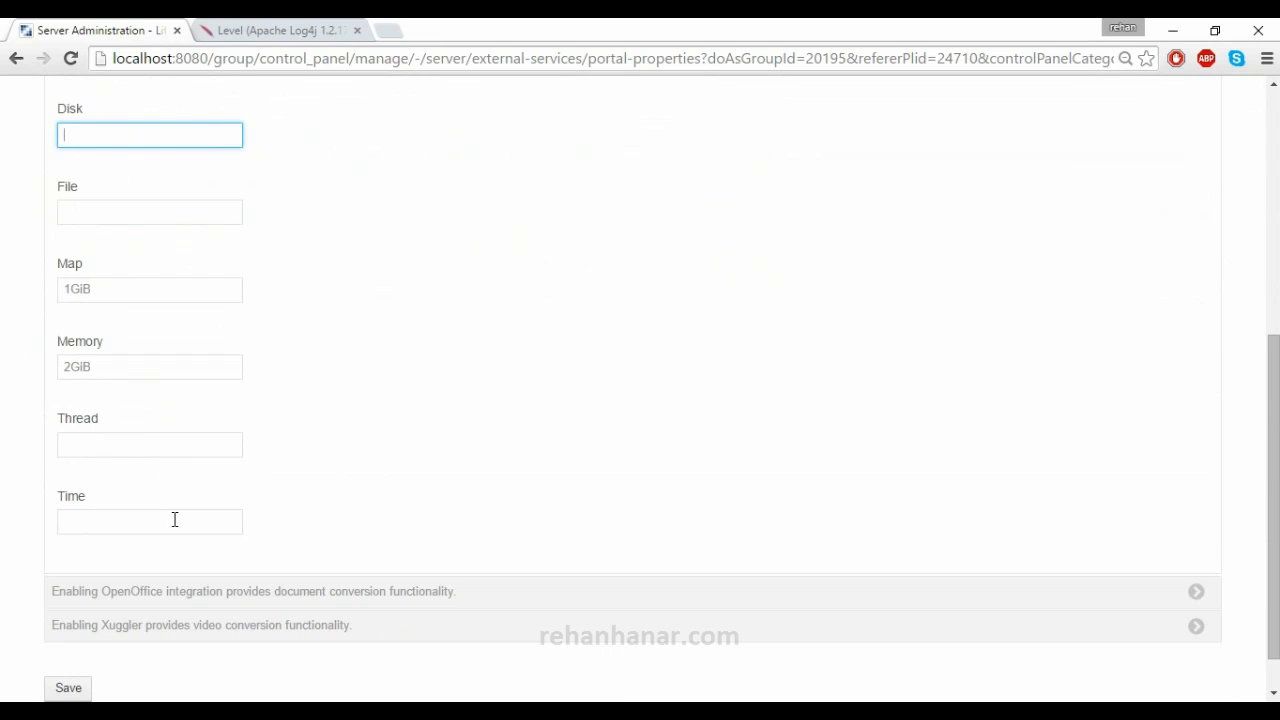
{"action": "scroll", "coordinate": [394, 486], "scroll_direction": "up", "scroll_amount": 3}
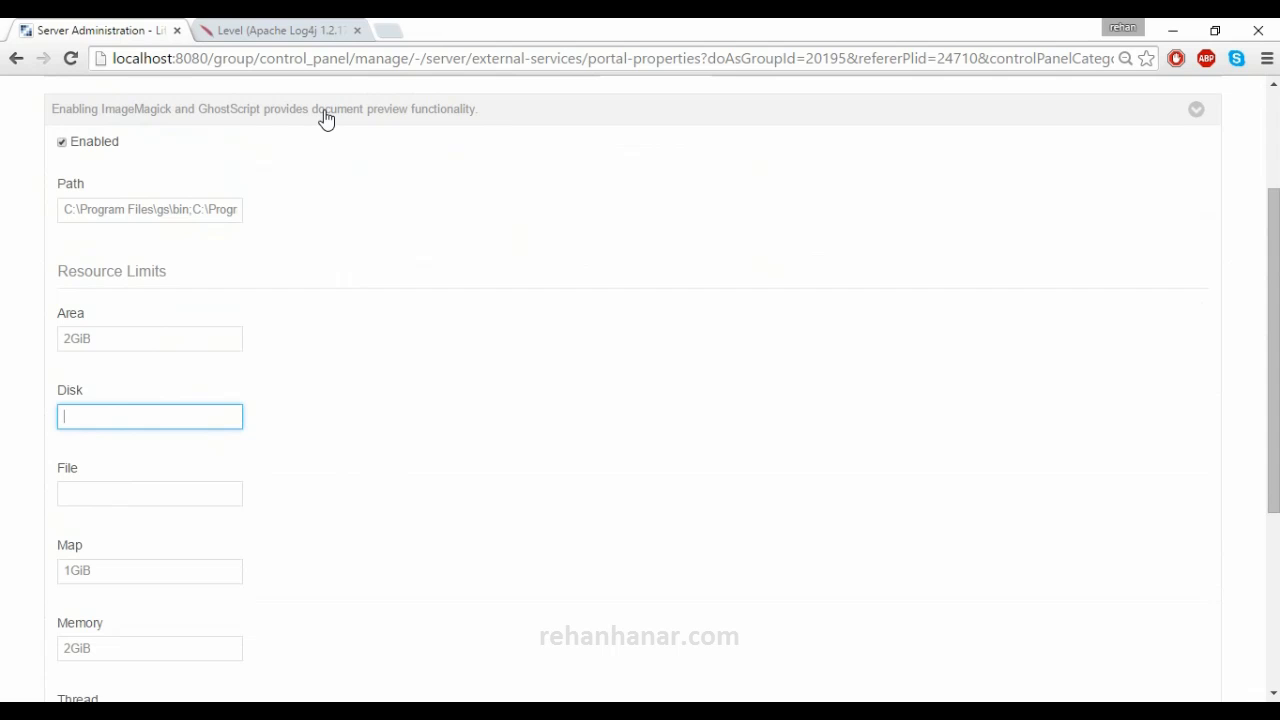
- Collapse ImageMagick, review the OpenOffice settings on port 8100, then expand Xuggler
{"action": "left_click", "coordinate": [326, 118]}
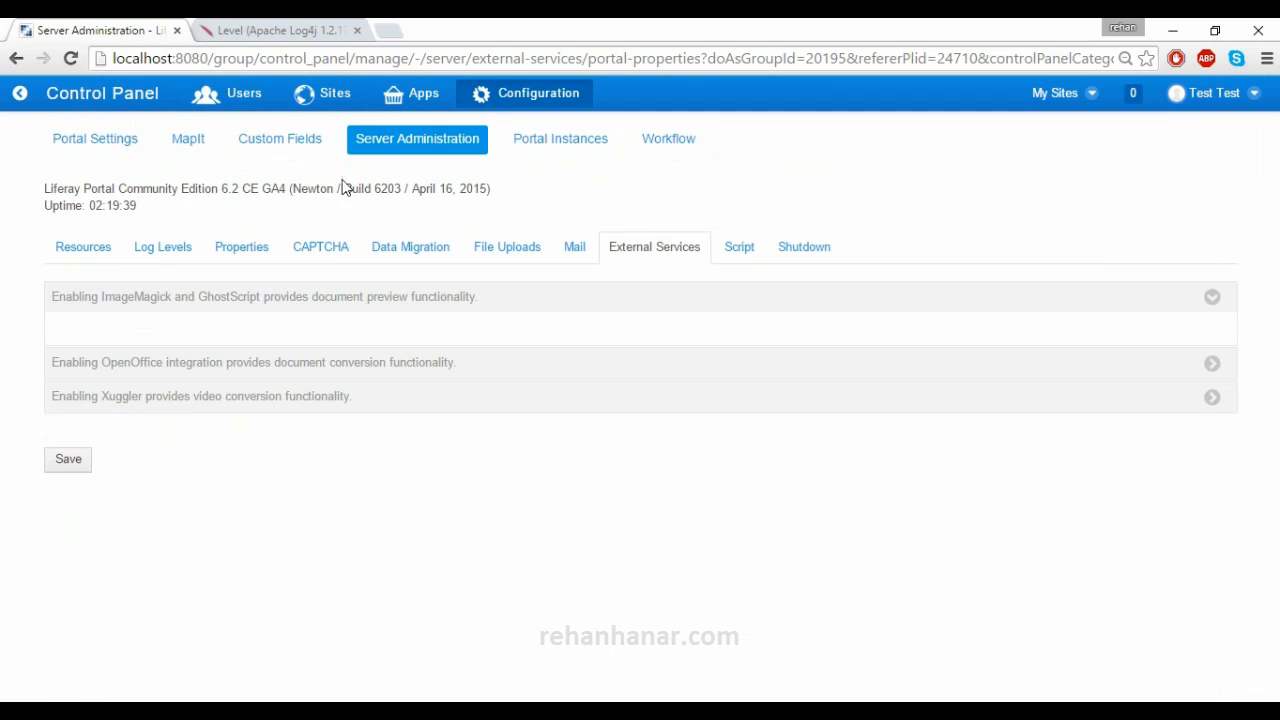
{"action": "left_click", "coordinate": [328, 334]}
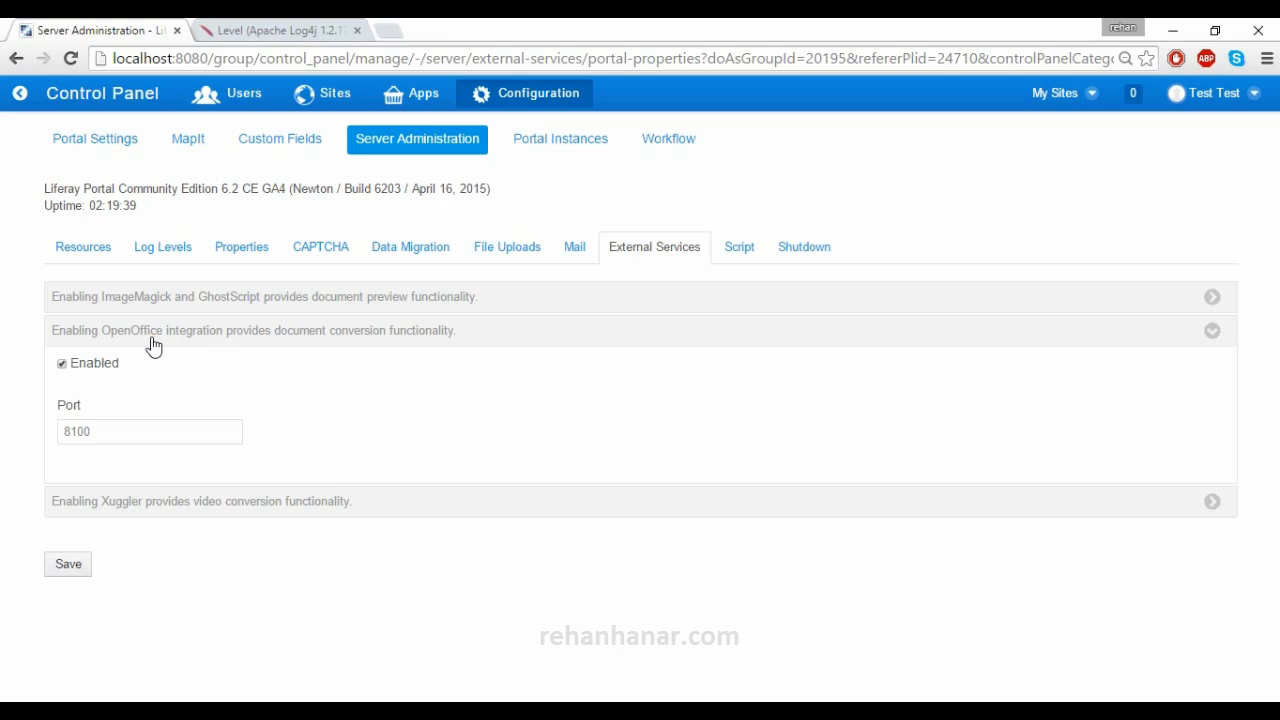
{"action": "left_click", "coordinate": [152, 346]}
{"action": "left_click", "coordinate": [157, 371]}
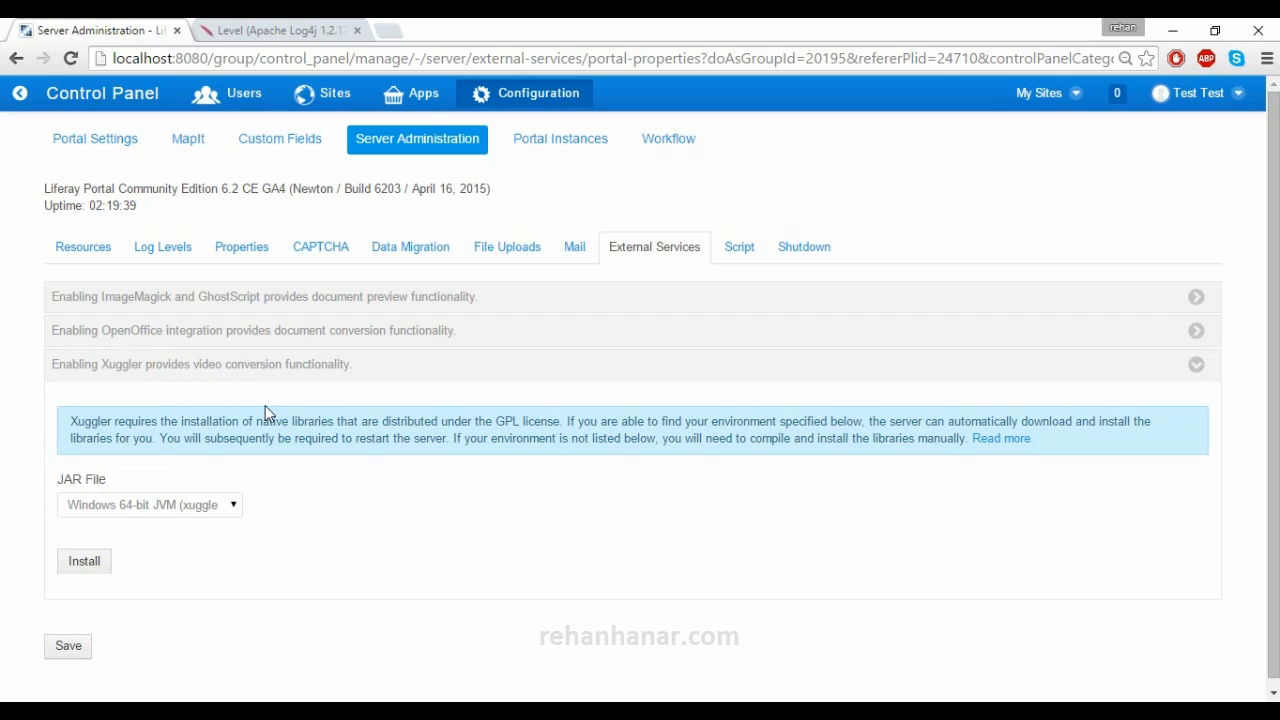
- Keep the Xuggler JAR file as Windows 64-bit JVM and start the installation
{"action": "left_click", "coordinate": [227, 510]}
{"action": "left_click", "coordinate": [228, 510]}
{"action": "left_click", "coordinate": [234, 510]}
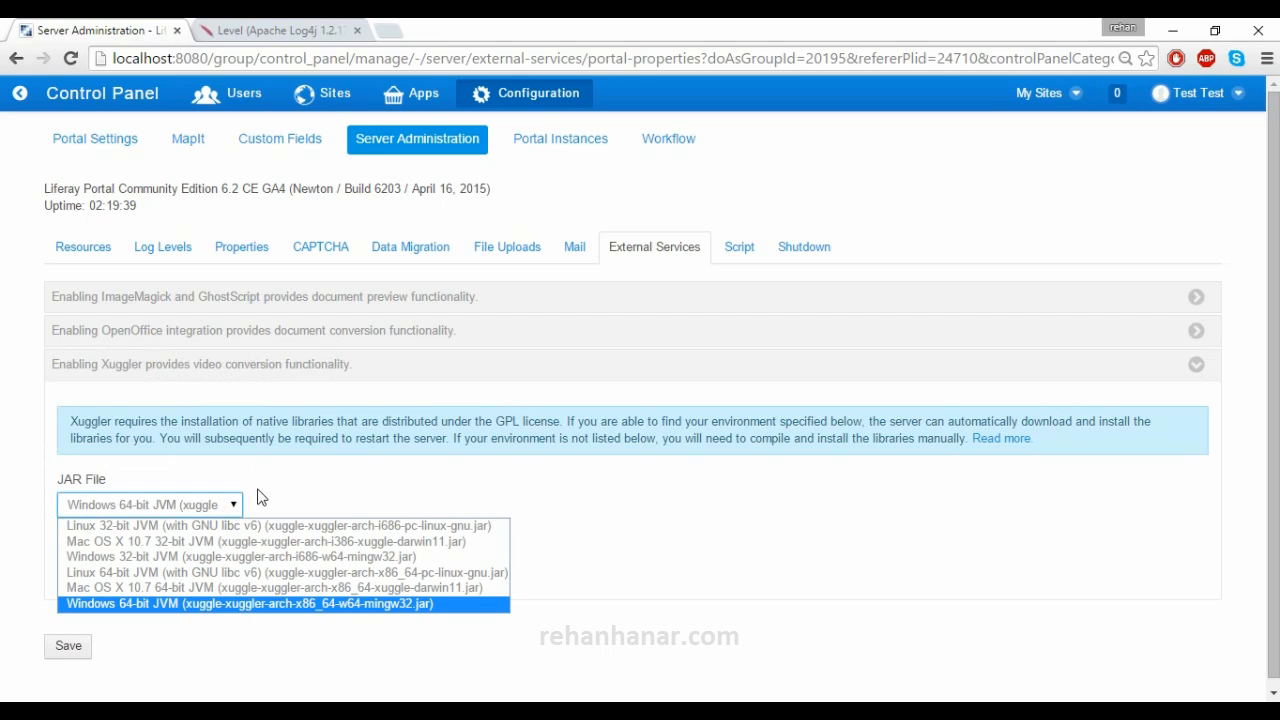
{"action": "left_click", "coordinate": [289, 483]}
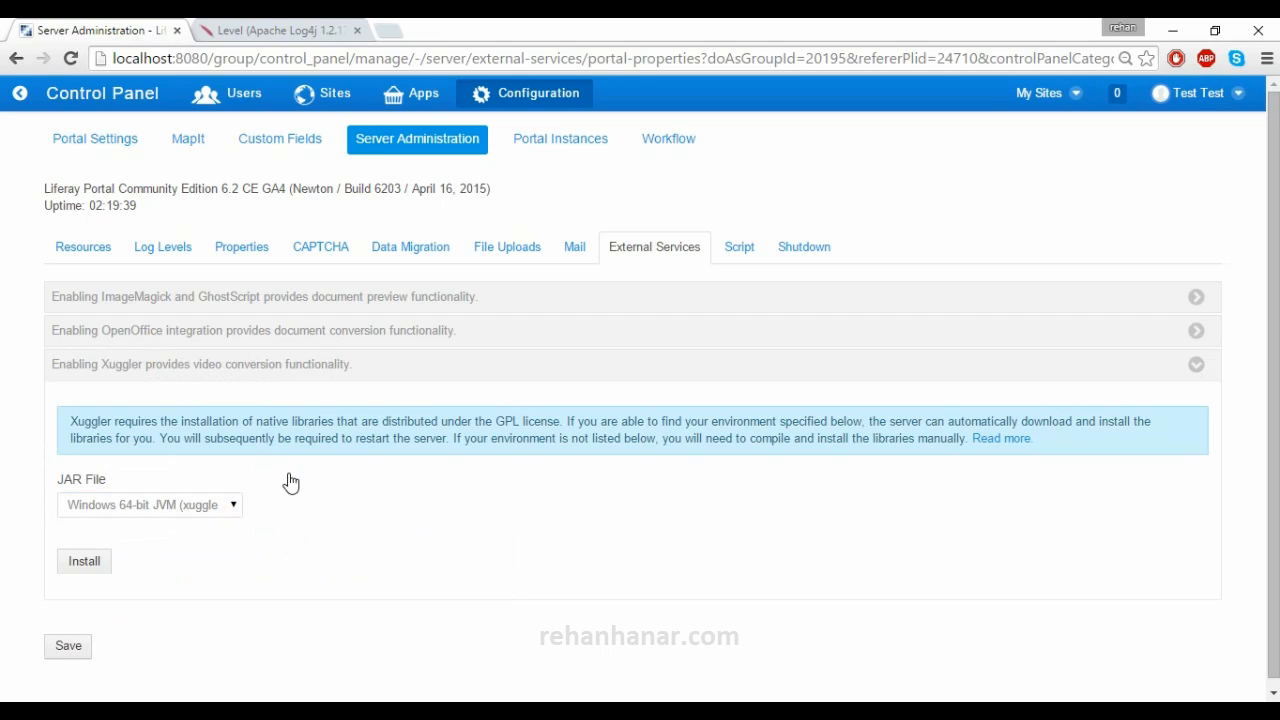
{"action": "left_click", "coordinate": [224, 508]}
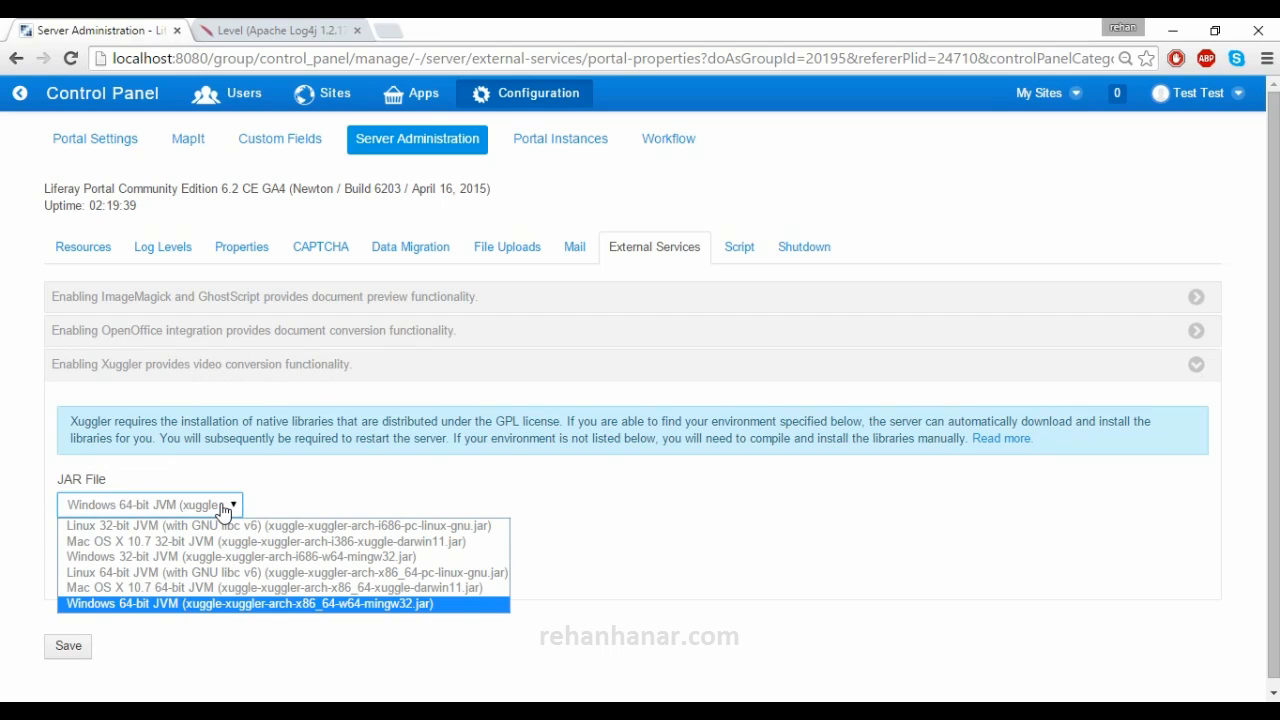
{"action": "left_click", "coordinate": [288, 492]}
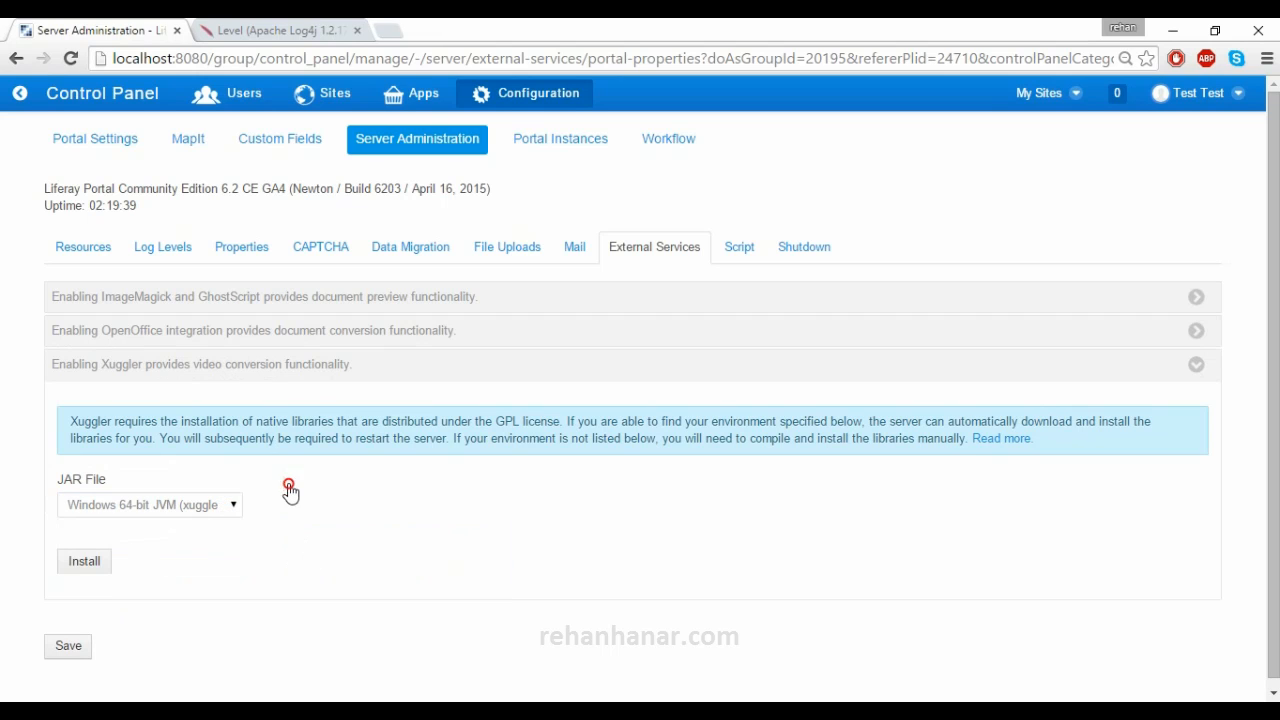
{"action": "left_click", "coordinate": [84, 562]}
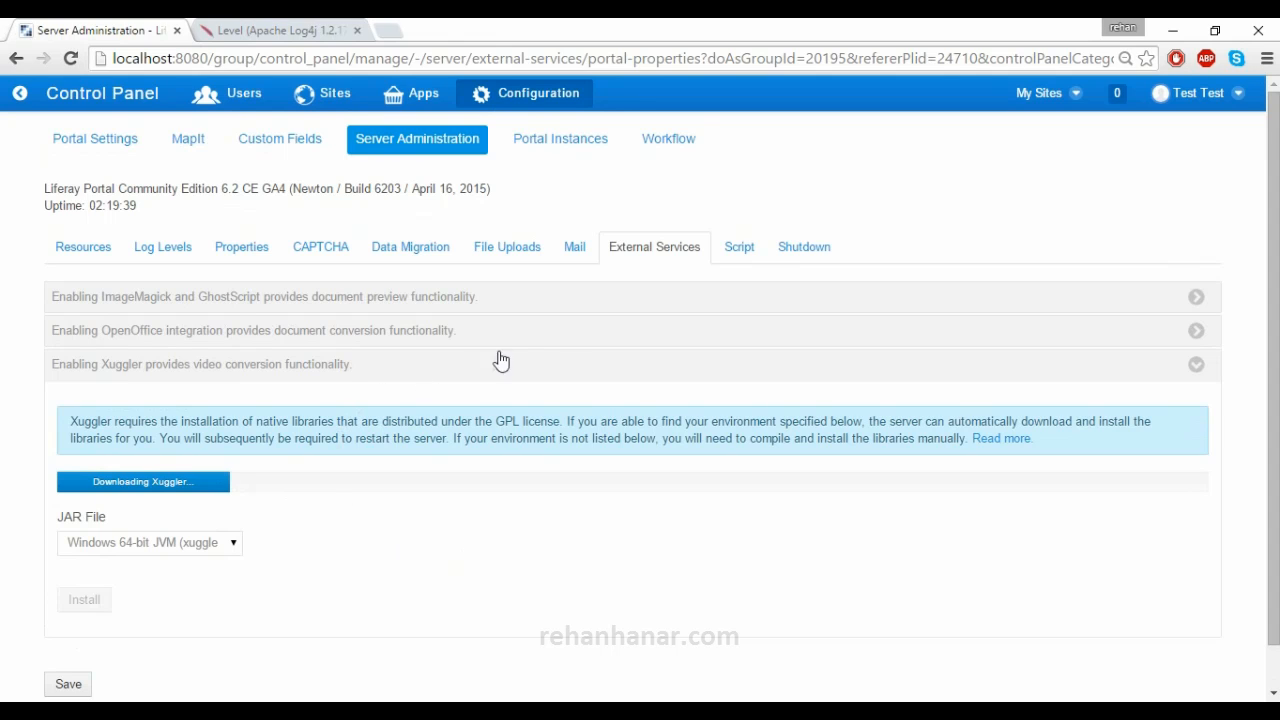
- Open the Script console with the language left as Javascript
{"action": "left_click", "coordinate": [737, 248]}
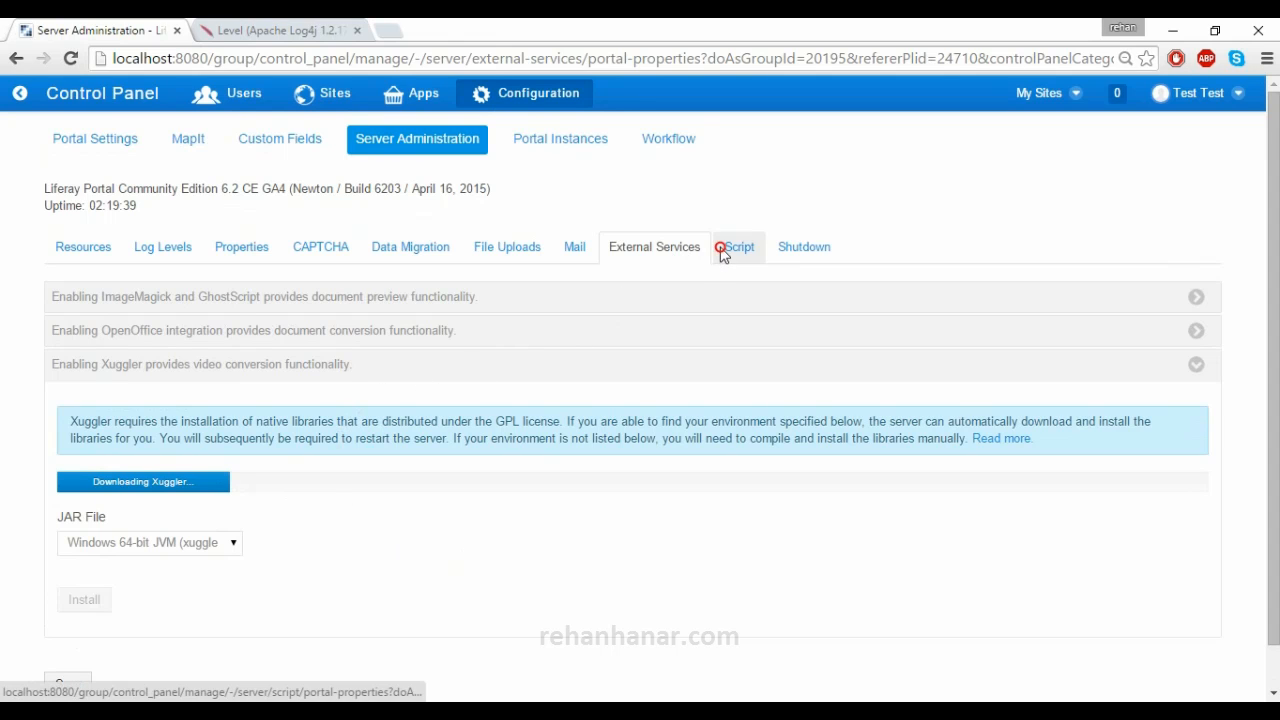
{"action": "left_click", "coordinate": [188, 316]}
{"action": "left_click", "coordinate": [417, 308]}
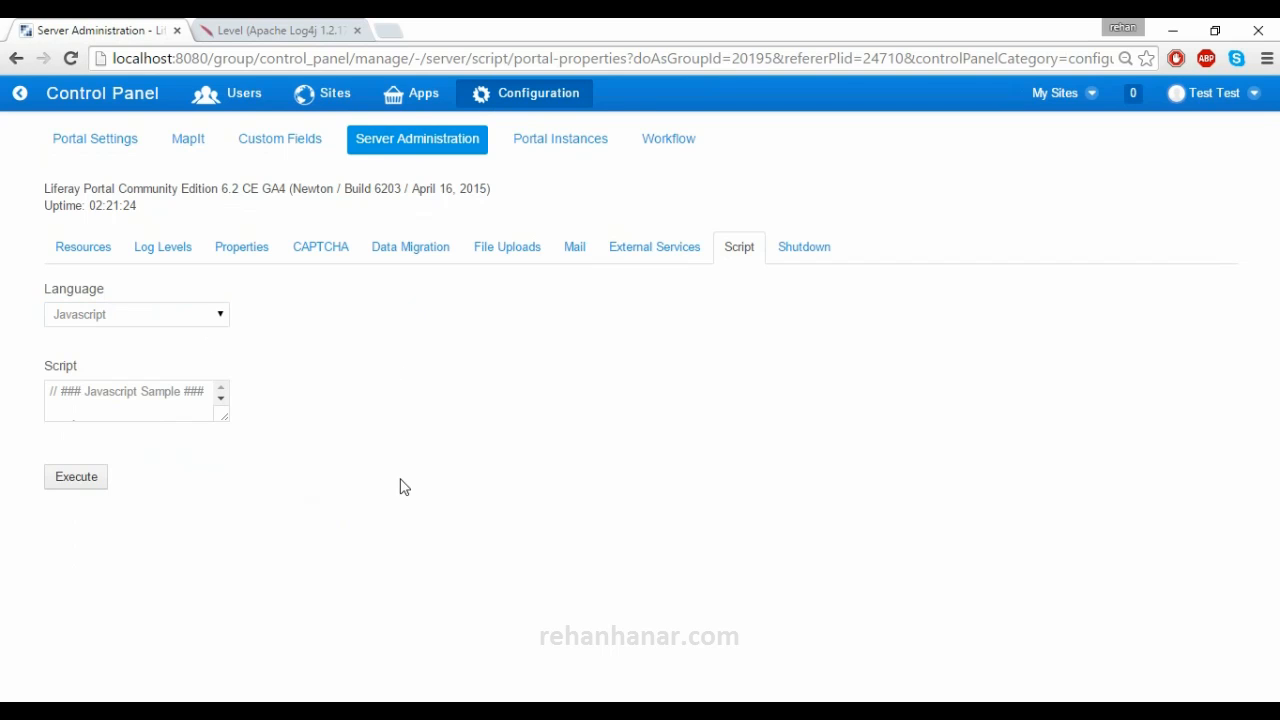
{"action": "left_click", "coordinate": [157, 403]}
{"action": "left_click", "coordinate": [189, 316]}
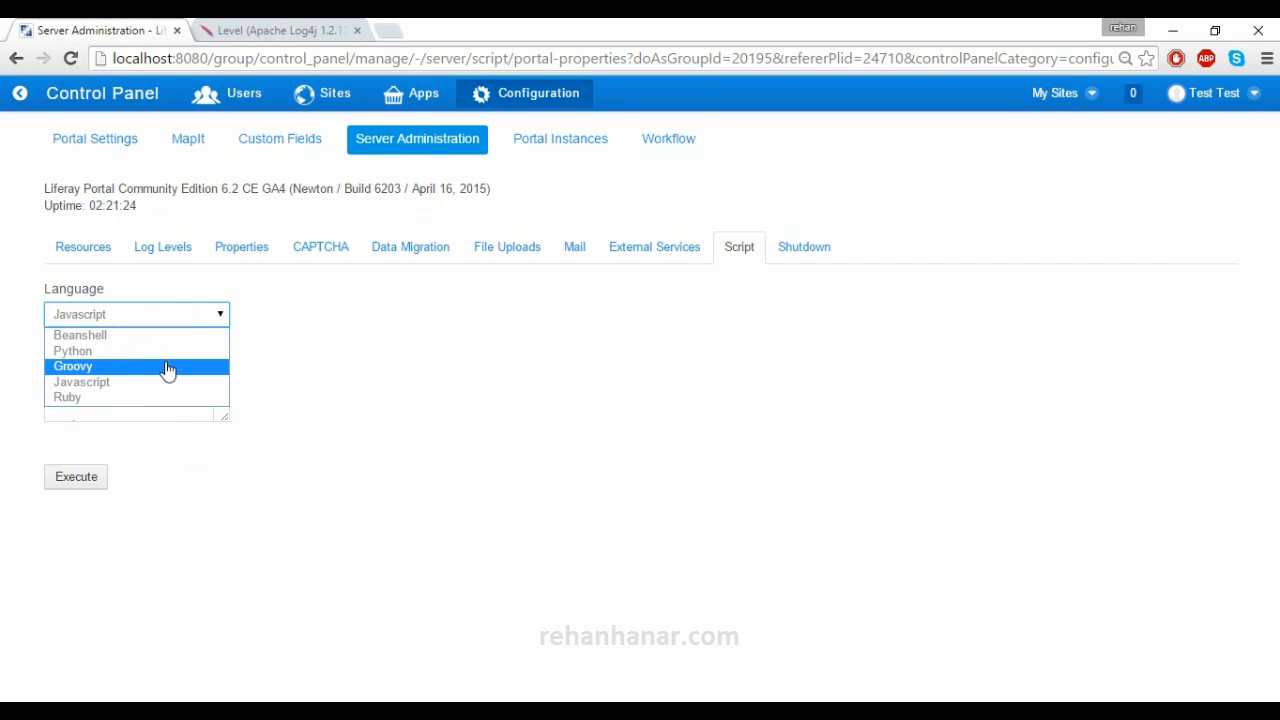
{"action": "left_click", "coordinate": [350, 378]}
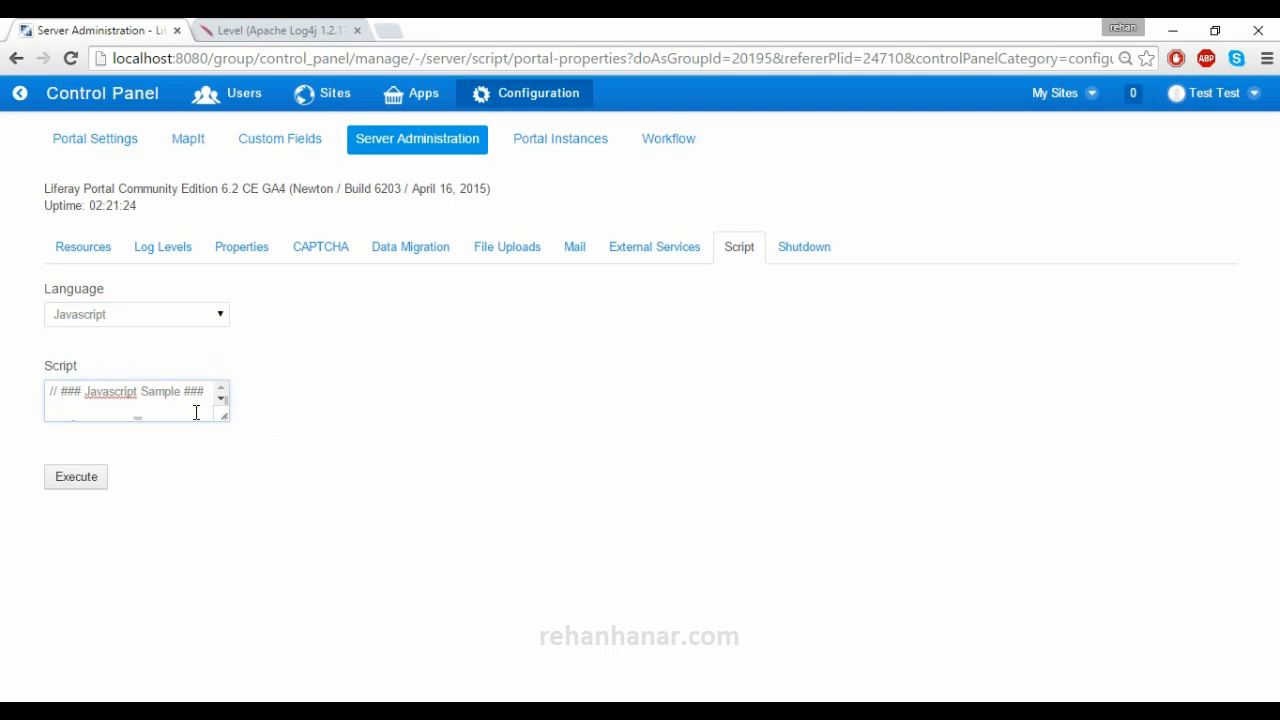
- Enlarge the script box, execute the sample script, and read the output 105.0
{"action": "left_click_drag", "start_coordinate": [224, 418], "coordinate": [411, 589]}
{"action": "left_click_drag", "start_coordinate": [297, 491], "coordinate": [29, 417]}
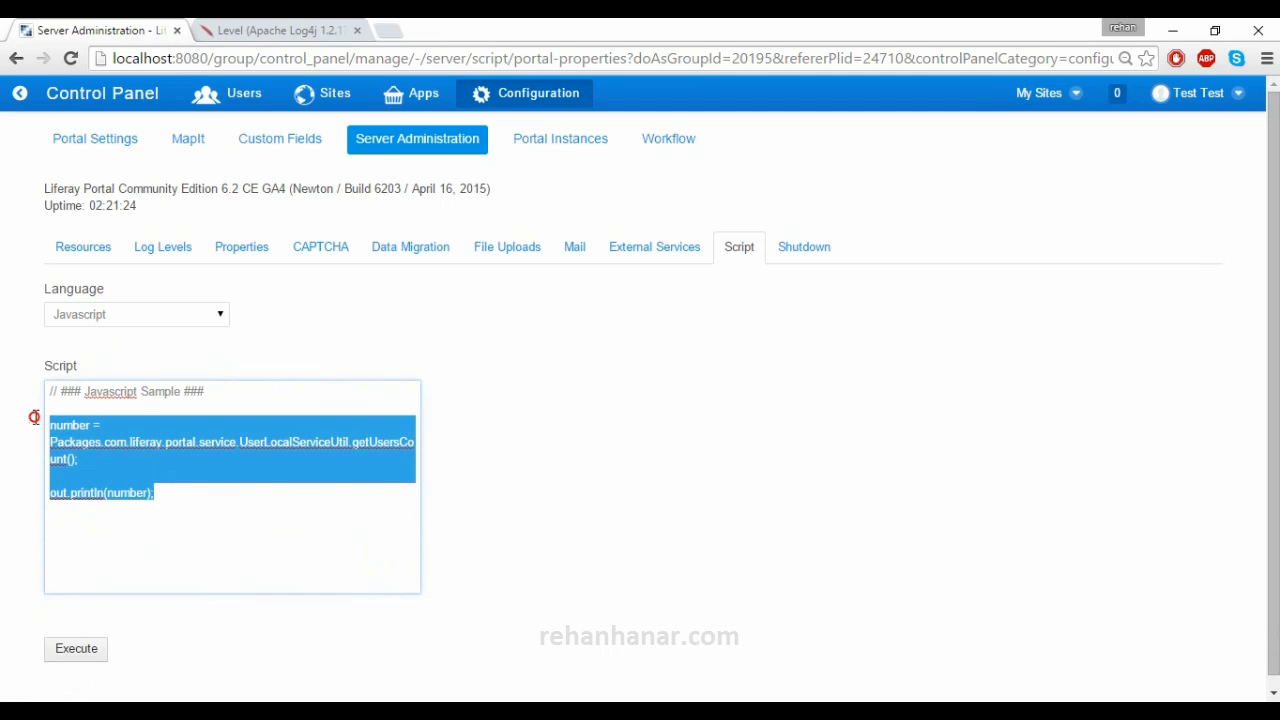
{"action": "left_click", "coordinate": [78, 652]}
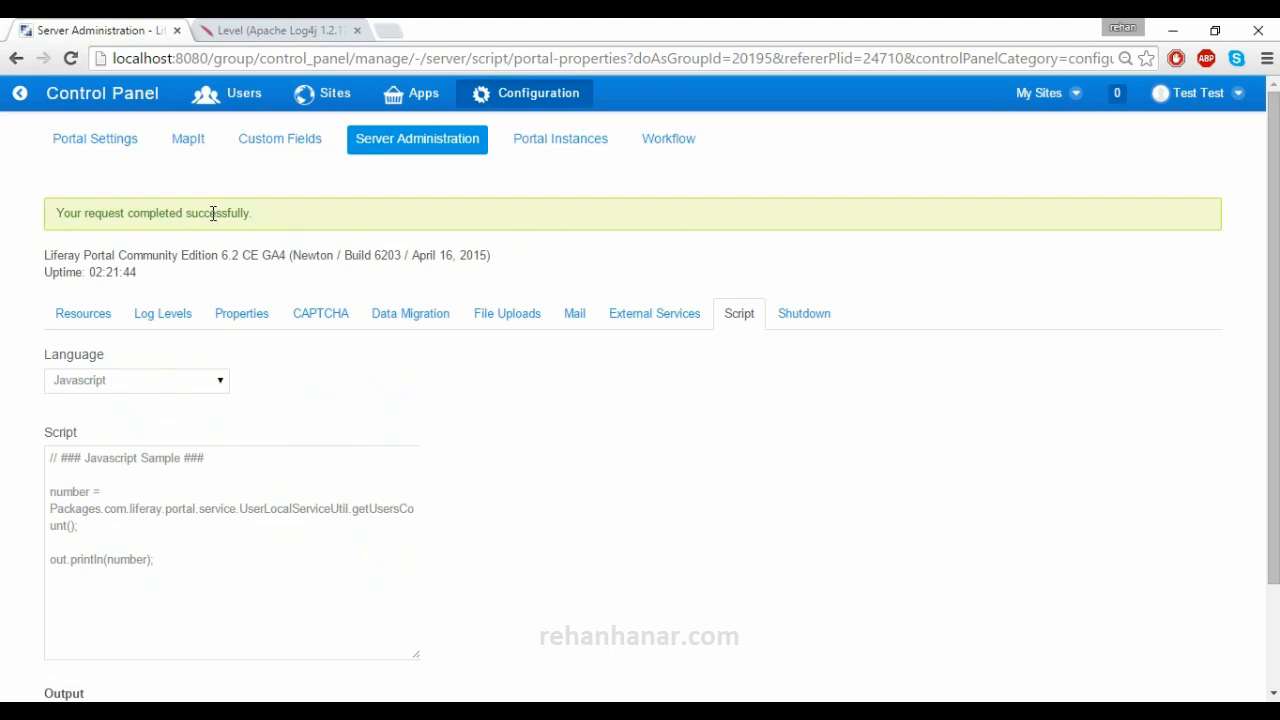
{"action": "scroll", "coordinate": [331, 400], "scroll_direction": "down", "scroll_amount": 2}
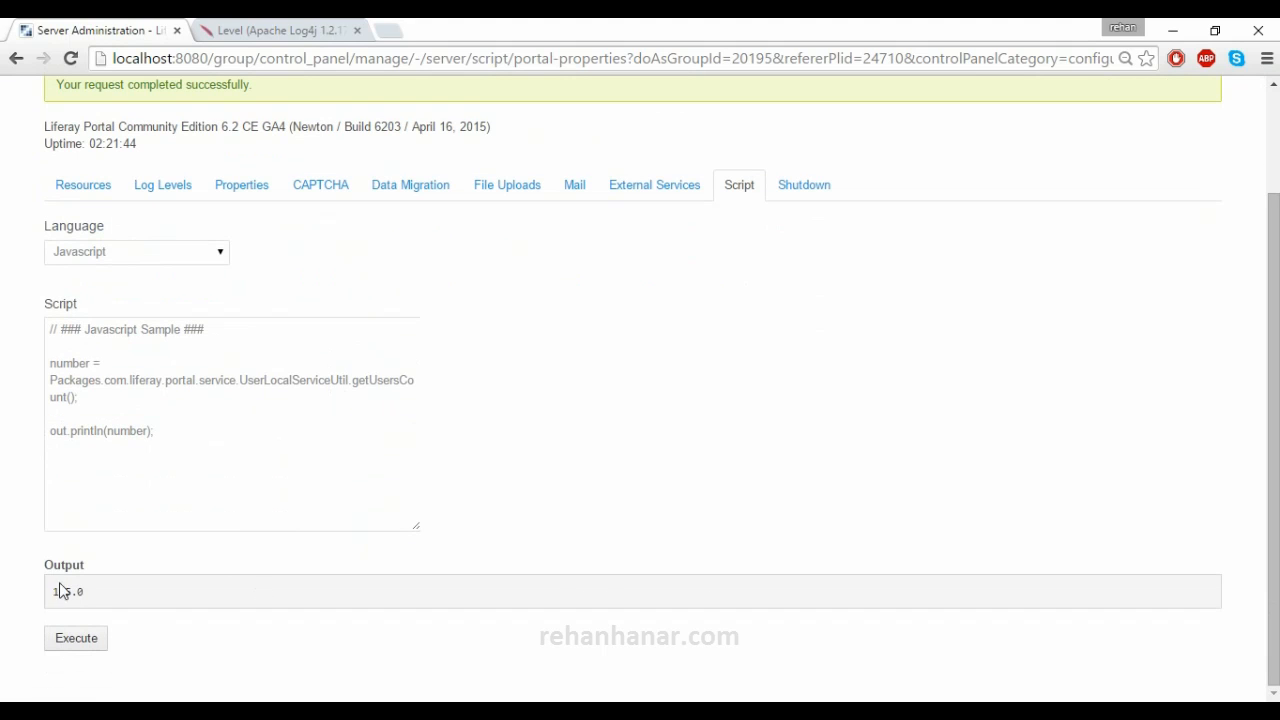
{"action": "left_click_drag", "start_coordinate": [92, 592], "coordinate": [50, 591]}
{"action": "left_click", "coordinate": [556, 515]}
{"action": "scroll", "coordinate": [560, 514], "scroll_direction": "up", "scroll_amount": 2}
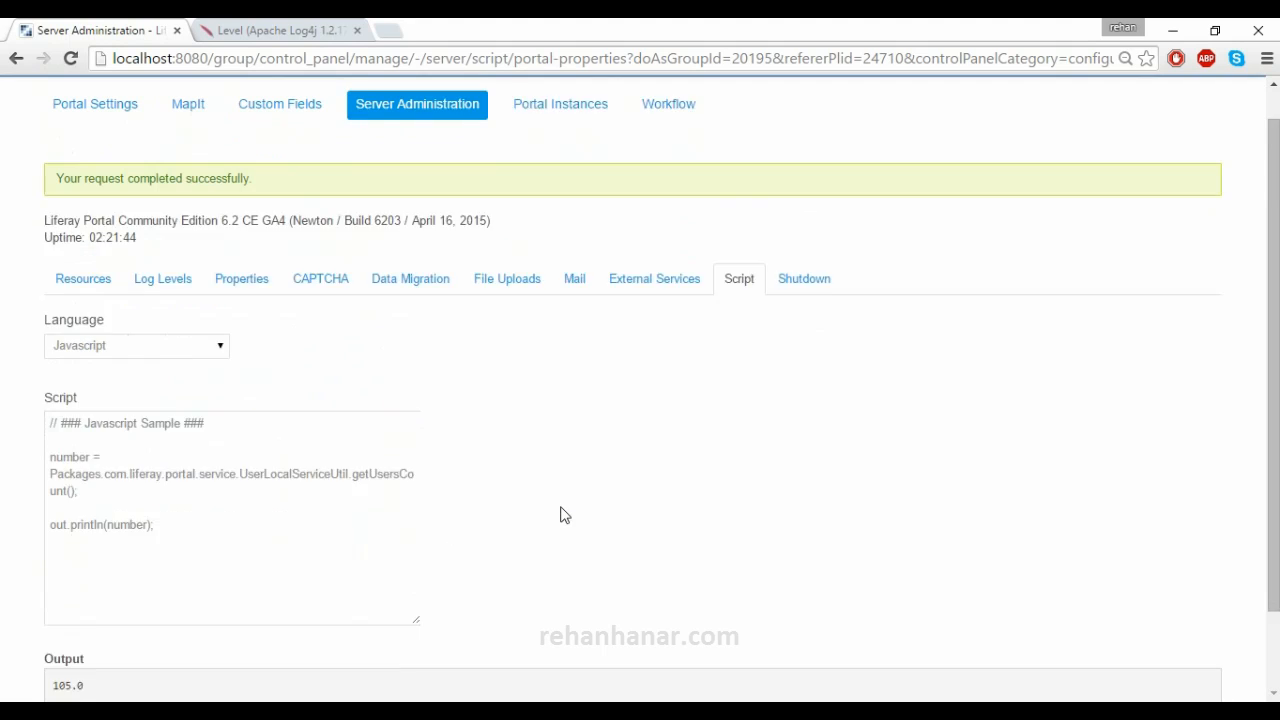
- Open the Shutdown form and enter 10 as the number of minutes
{"action": "left_click", "coordinate": [805, 313]}
{"action": "left_click", "coordinate": [140, 315]}
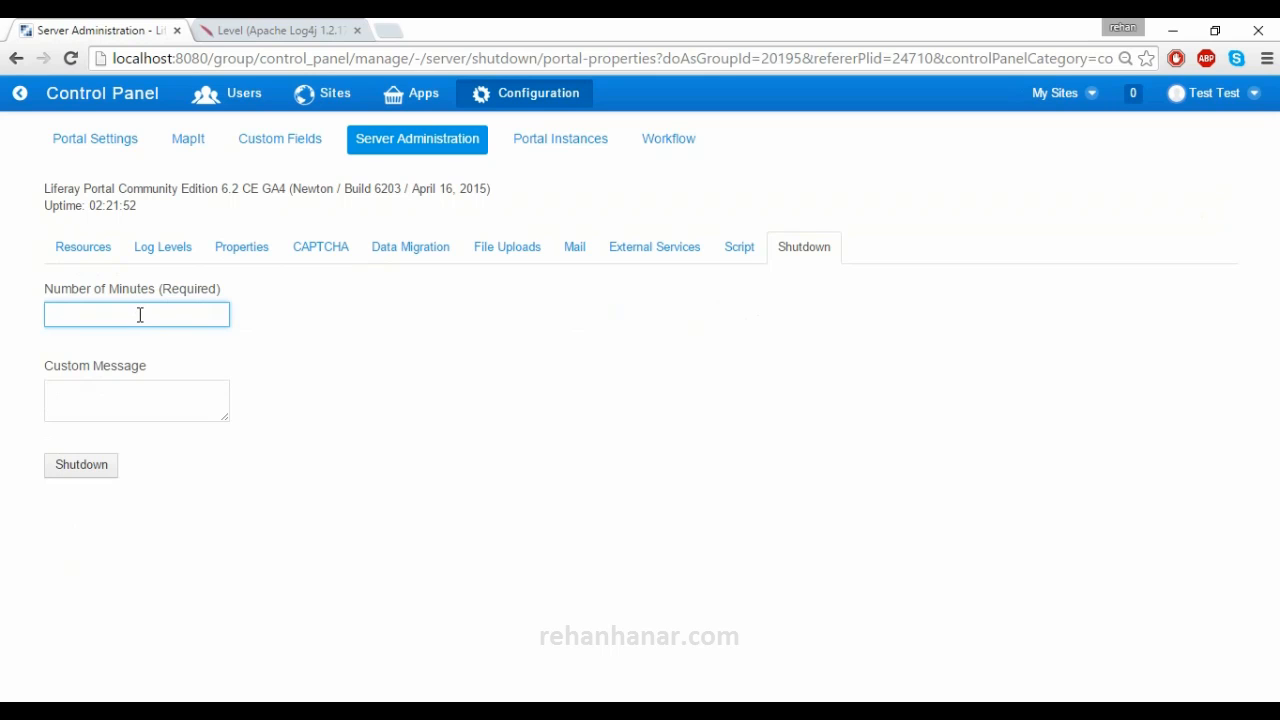
{"action": "type", "text": "10"}
- Enter the custom message 'This site will be shutdown for 10 min'
{"action": "left_click", "coordinate": [128, 400]}
{"action": "type", "text": "T"}
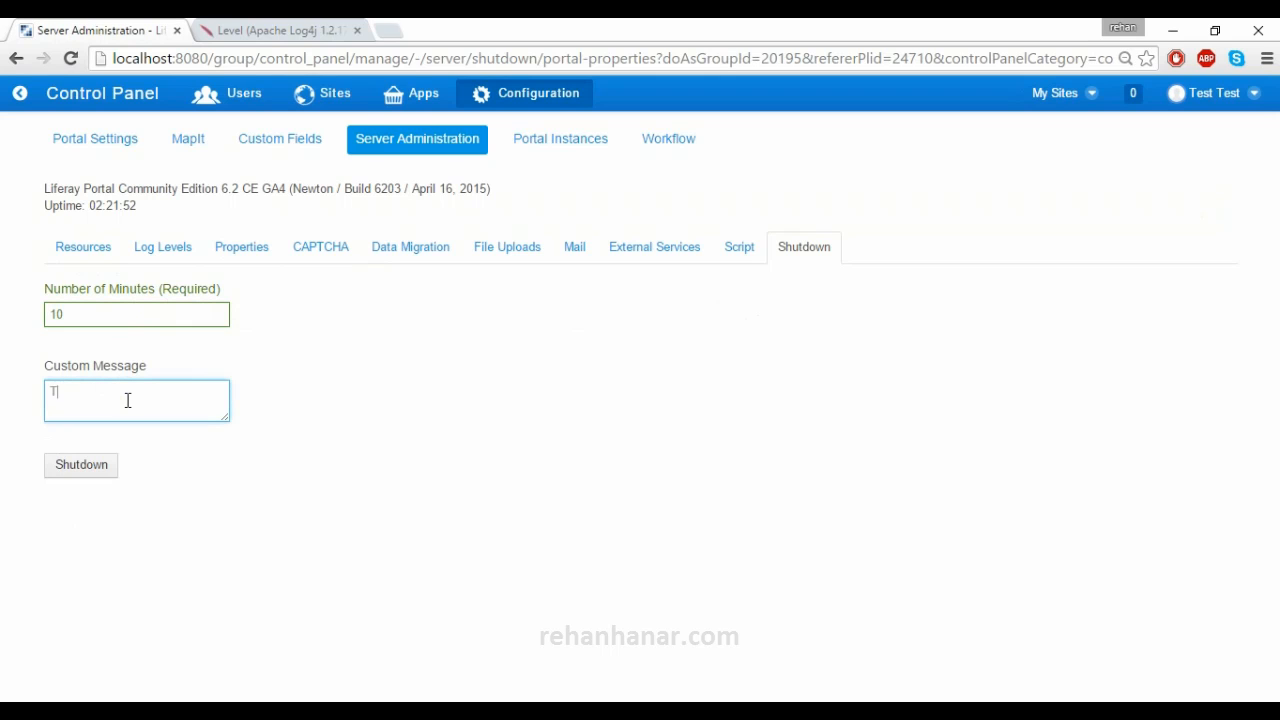
{"action": "type", "text": "his site wo"}
{"action": "type", "text": "l"}
{"action": "key", "text": "BackSpace"}
{"action": "key", "text": "BackSpace"}
{"action": "type", "text": "ill be s"}
{"action": "type", "text": "hutdown "}
{"action": "type", "text": "in"}
{"action": "type", "text": "or"}
{"action": "type", "text": " 10 mu"}
{"action": "type", "text": "-in"}
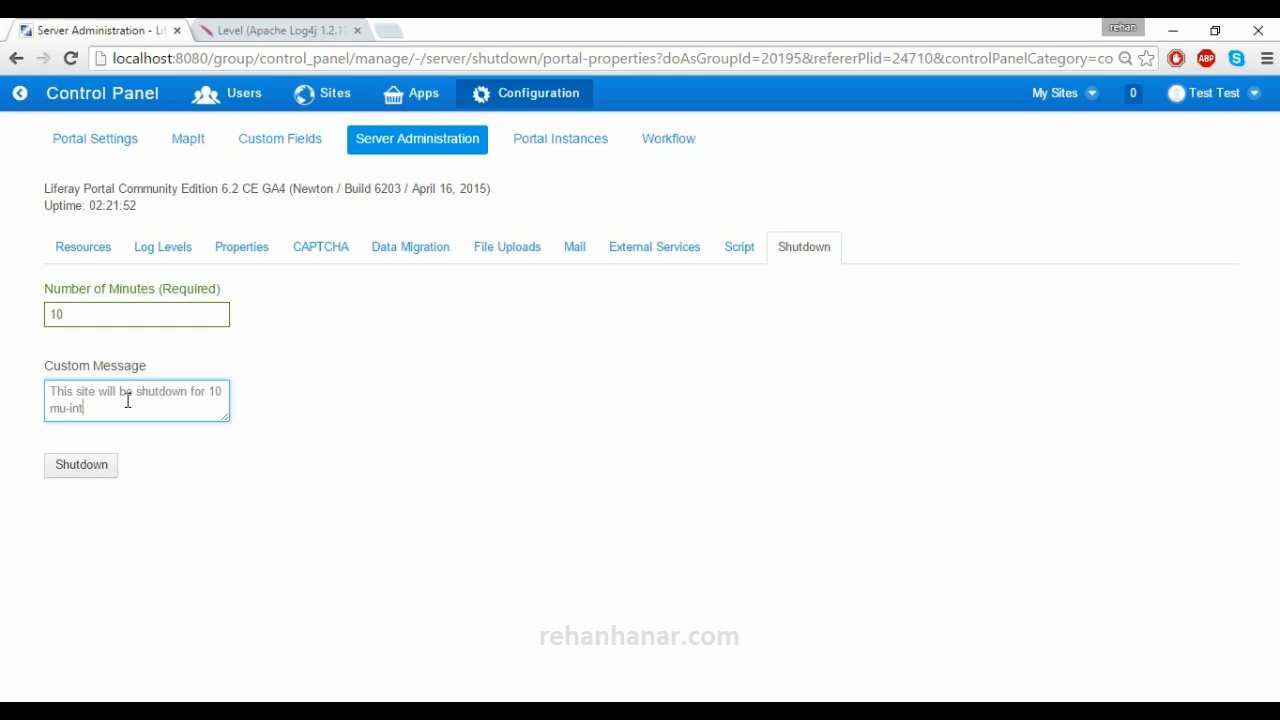
{"action": "key", "text": "BackSpace"}
{"action": "key", "text": "BackSpace"}
{"action": "key", "text": "BackSpace"}
{"action": "key", "text": "BackSpace"}
{"action": "type", "text": "n"}
- Review the Portal Instances table showing instance 20155 on liferay.com with 104 users, then view Workflow definitions
{"action": "left_click", "coordinate": [545, 140]}
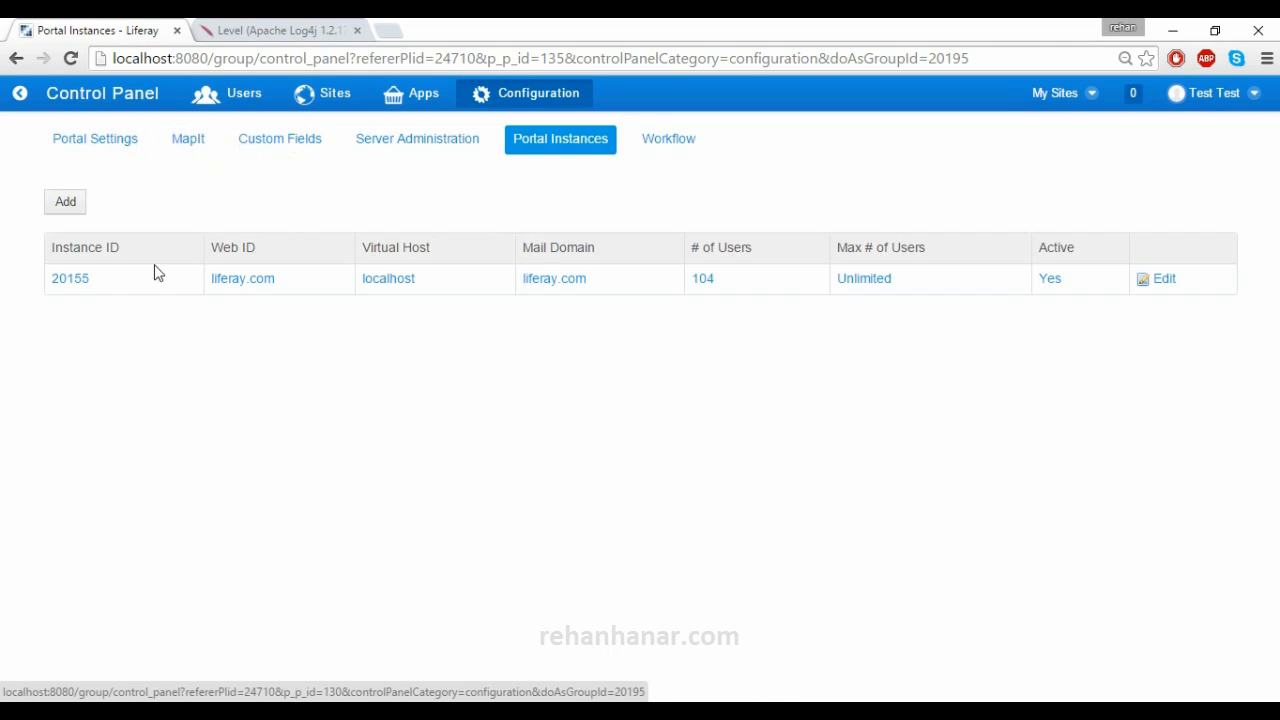
{"action": "left_click", "coordinate": [87, 150]}
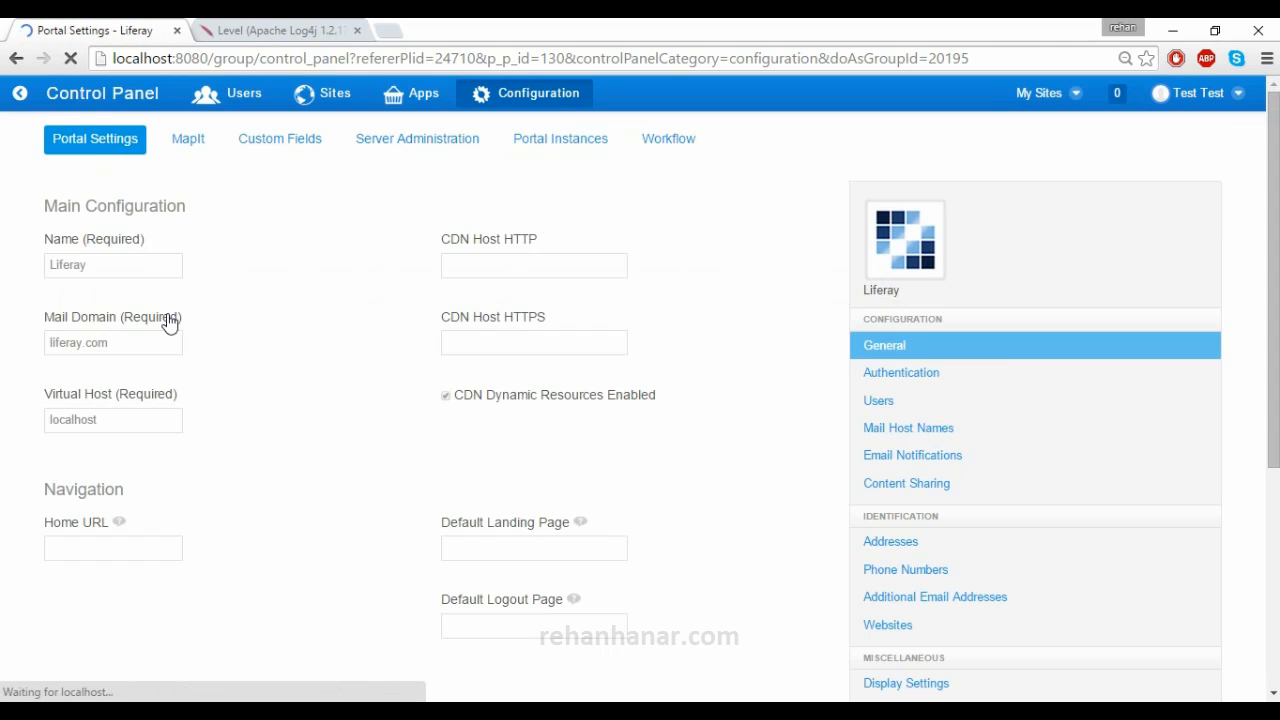
{"action": "left_click", "coordinate": [557, 145]}
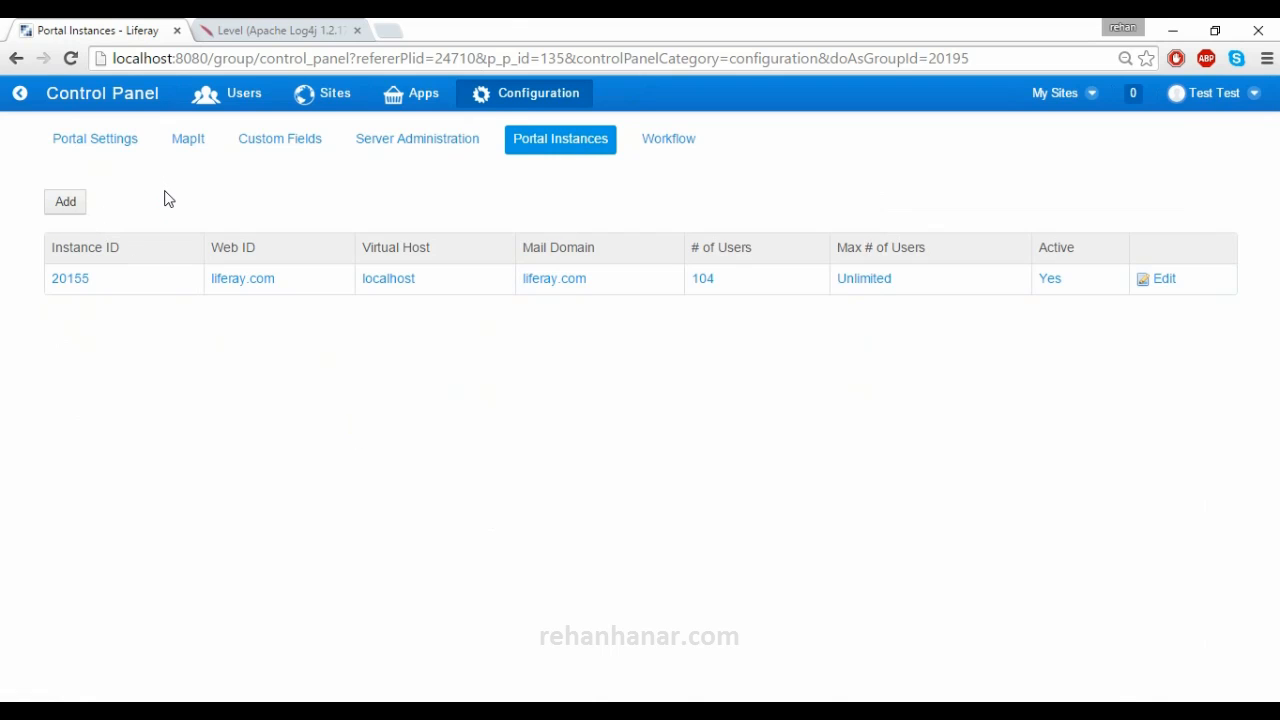
{"action": "left_click", "coordinate": [691, 149]}
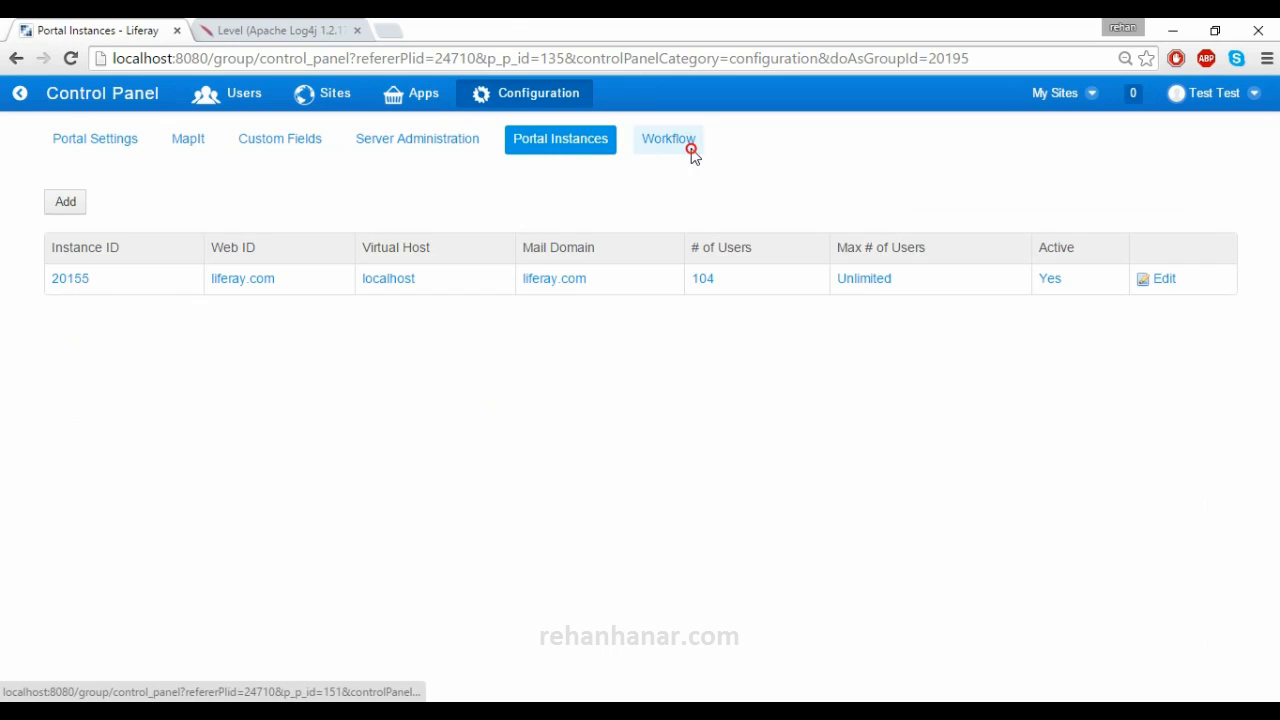